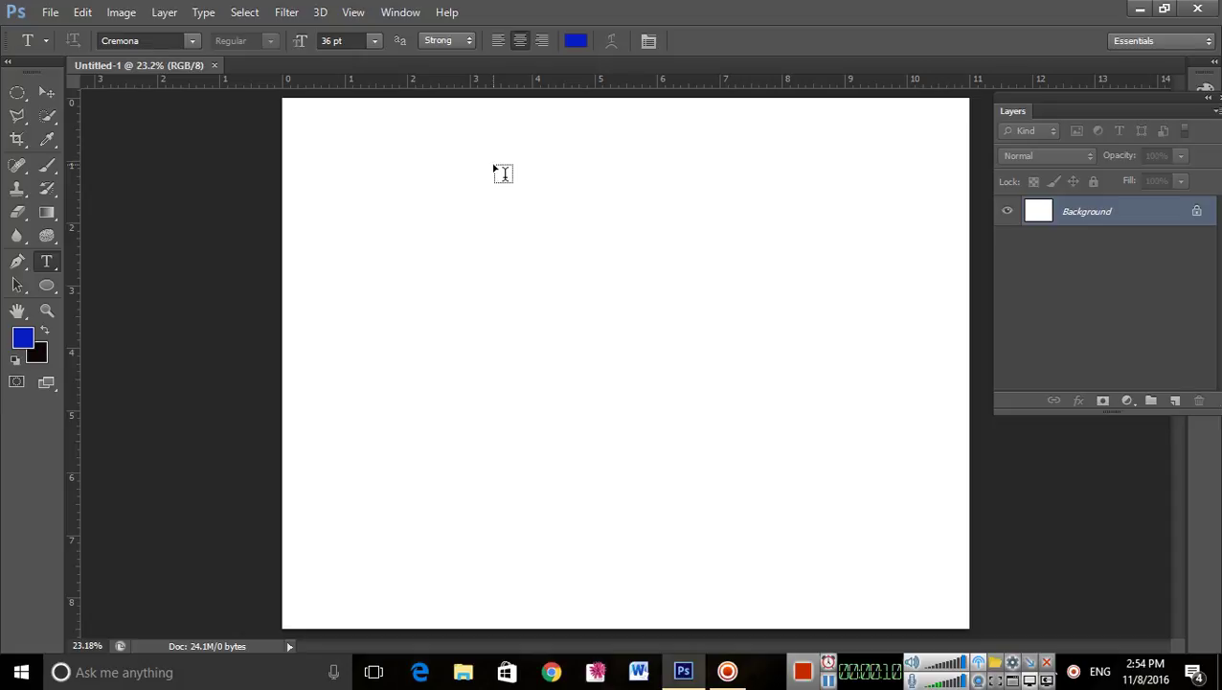
# Step: Add the blue 36 pt text GRADIENT near the upper-left part of the canvas
pyautogui.click(395, 170)
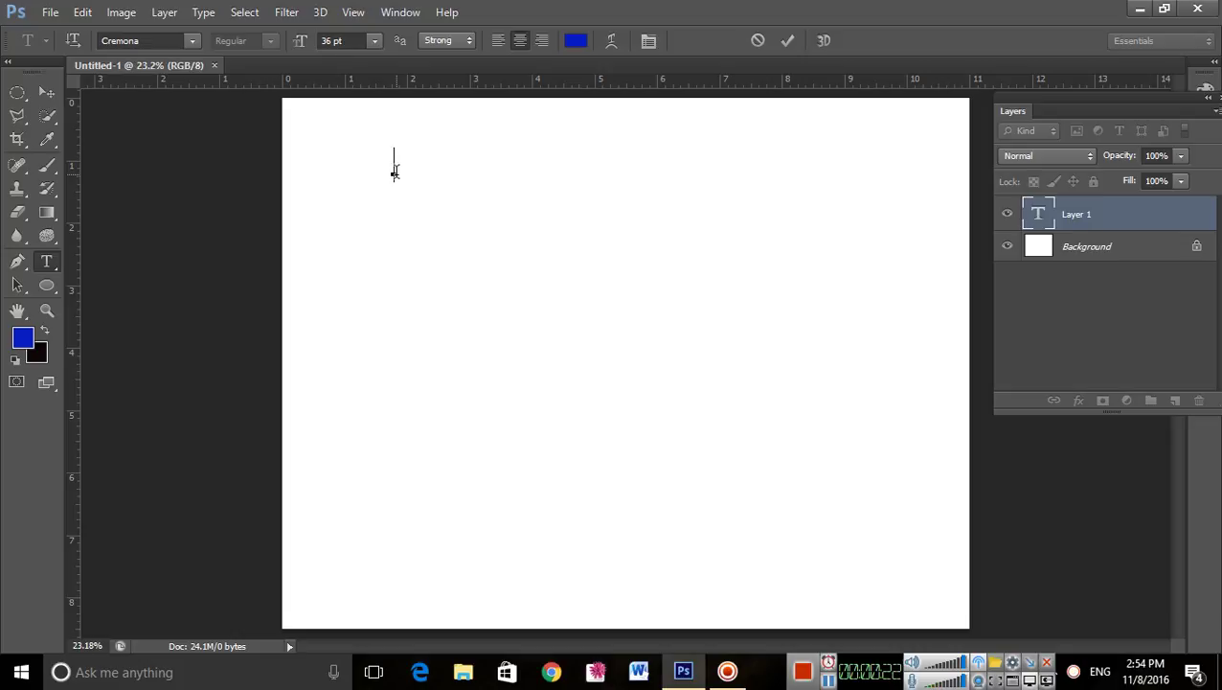
pyautogui.write('___')
pyautogui.write('GRADIENT')
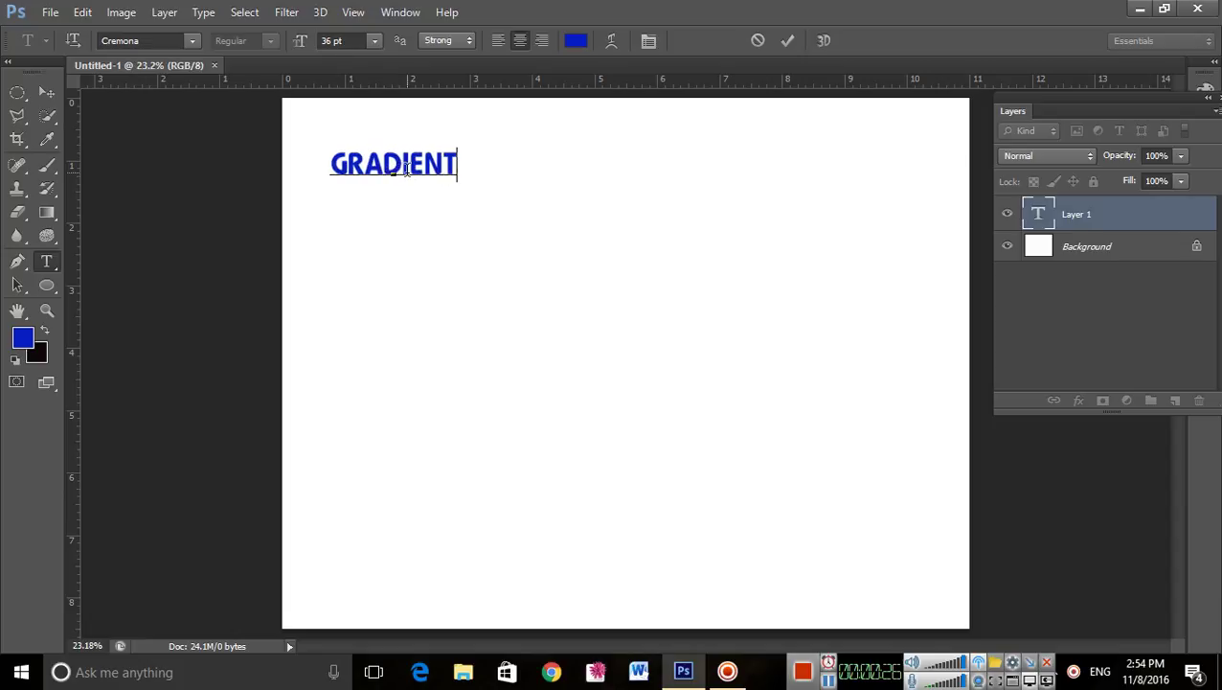
pyautogui.click(47, 91)
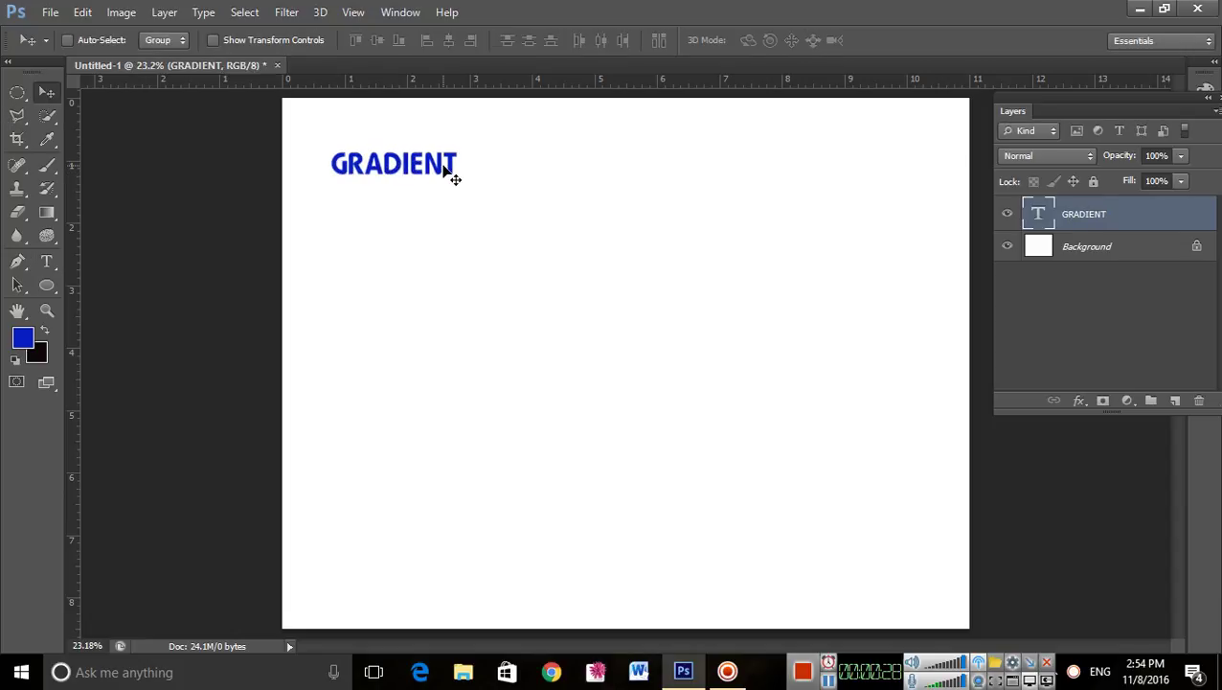
# Step: Enlarge the GRADIENT text to about 440% and place it across the upper half of the canvas
pyautogui.moveTo(437, 174); pyautogui.dragTo(618, 219)
pyautogui.hotkey('ctrl', 't')
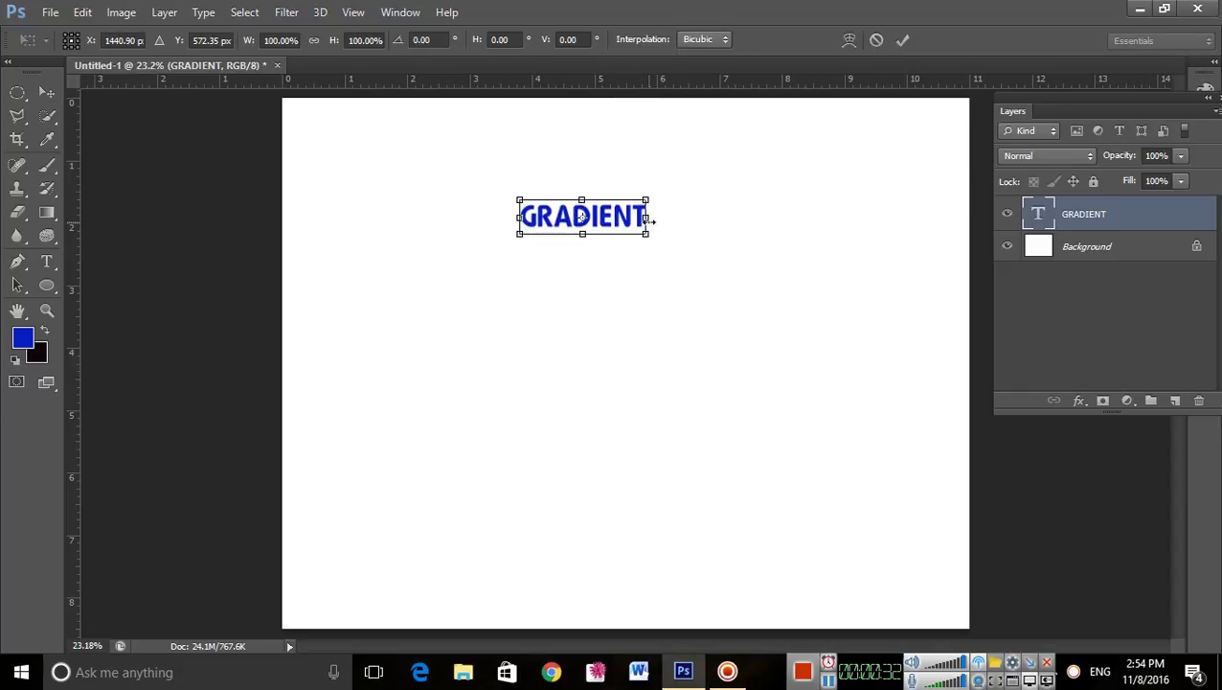
pyautogui.moveTo(652, 235); pyautogui.dragTo(843, 357)
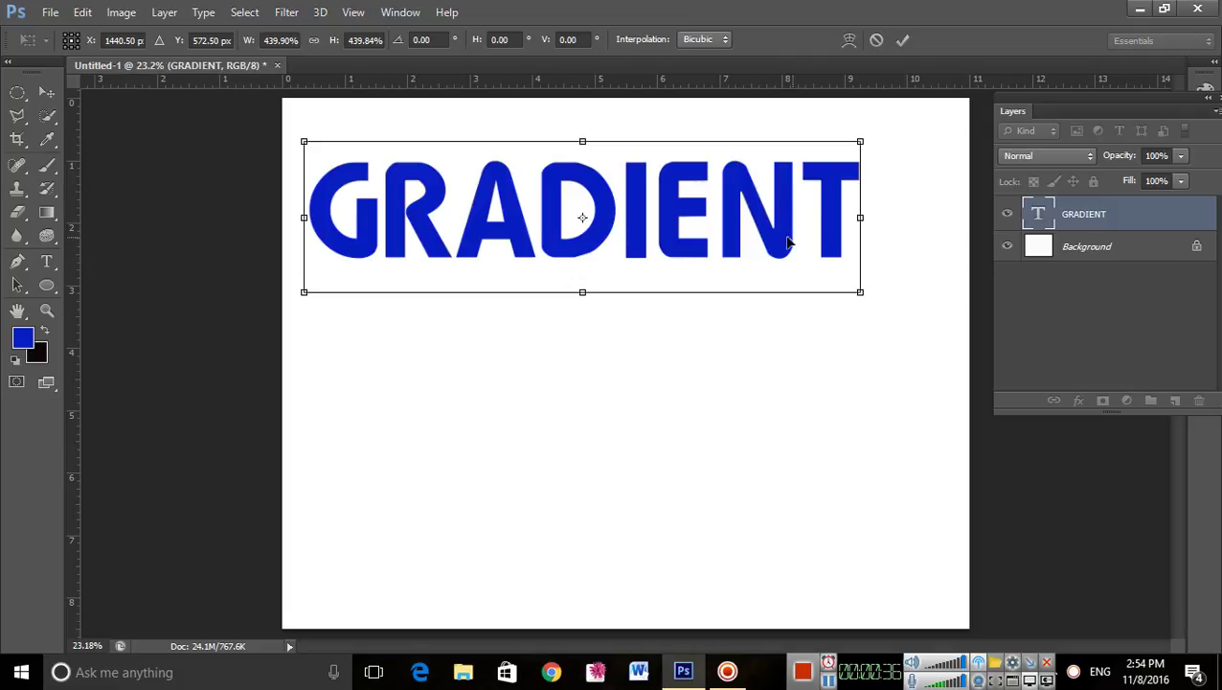
pyautogui.moveTo(784, 241); pyautogui.dragTo(833, 286)
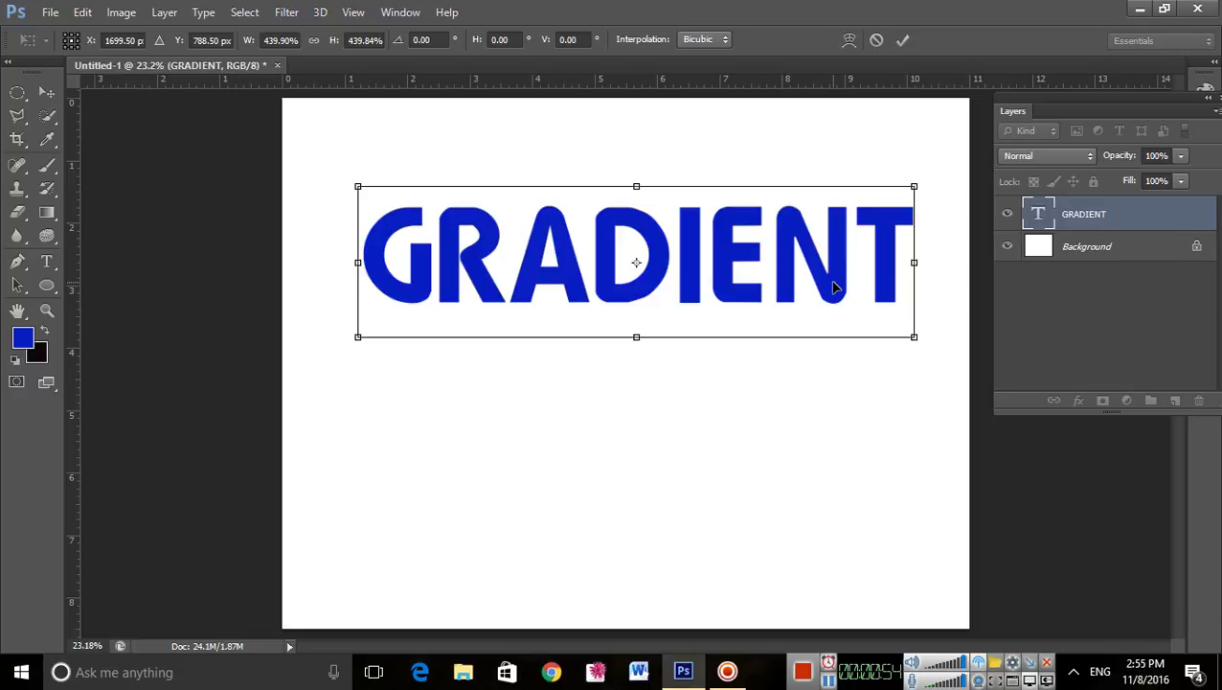
pyautogui.press('Return')
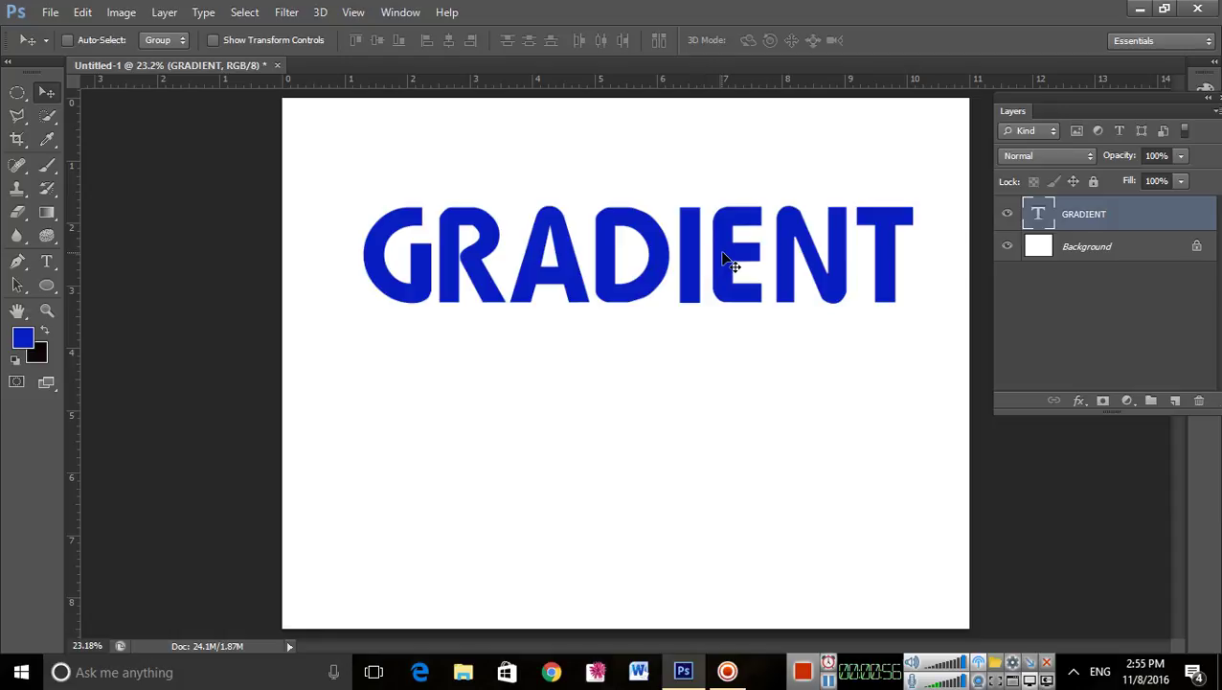
# Step: Nudge the GRADIENT text slightly and delete its layer
pyautogui.moveTo(722, 256)
pyautogui.mouseDown()
pyautogui.moveTo(707, 302)
pyautogui.moveTo(713, 253)
pyautogui.moveTo(738, 254)
pyautogui.mouseUp()
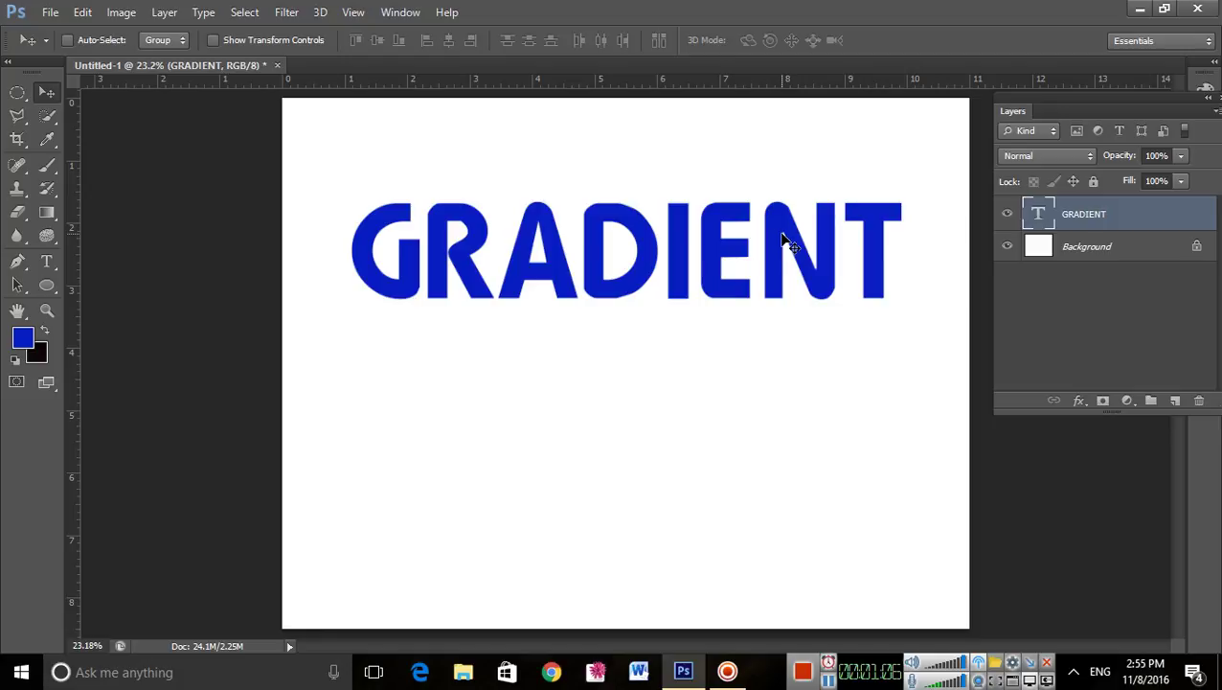
pyautogui.moveTo(782, 237)
pyautogui.mouseDown()
pyautogui.moveTo(761, 229)
pyautogui.moveTo(778, 276)
pyautogui.moveTo(784, 199)
pyautogui.moveTo(790, 243)
pyautogui.mouseUp()
pyautogui.moveTo(1078, 216); pyautogui.dragTo(1199, 401)
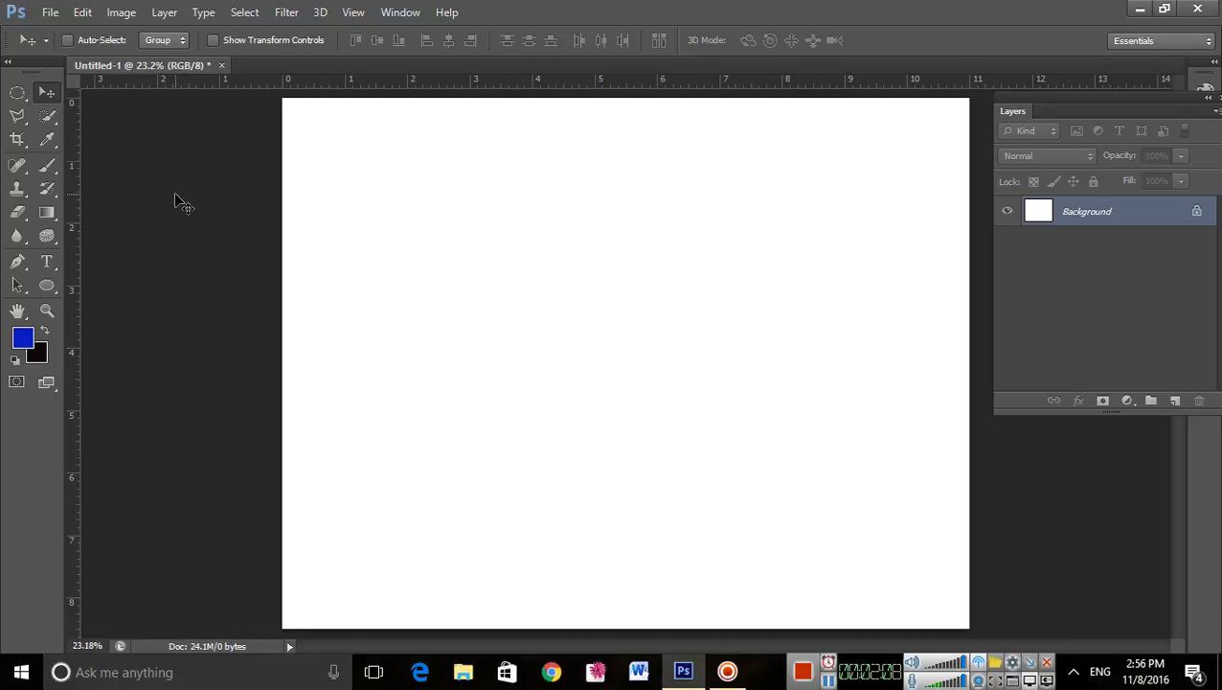
# Step: Activate the Gradient tool with the blue-to-black preset
pyautogui.press('g')
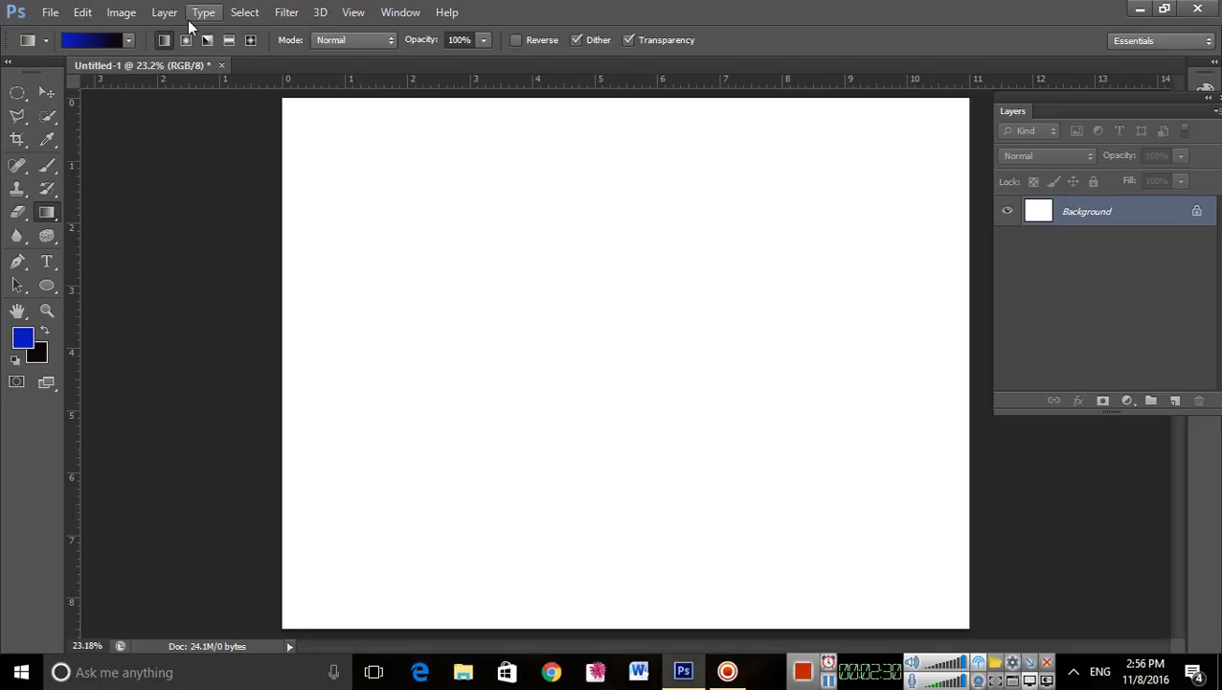
pyautogui.click(129, 40)
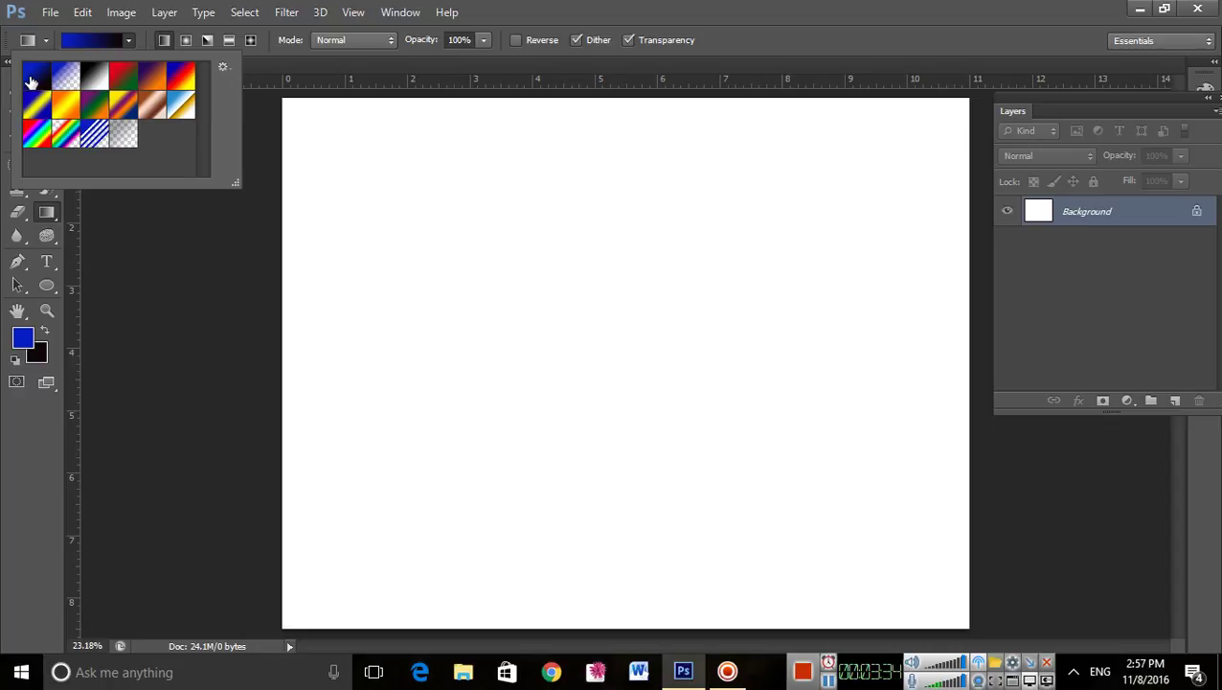
pyautogui.click(37, 76)
pyautogui.click(399, 117)
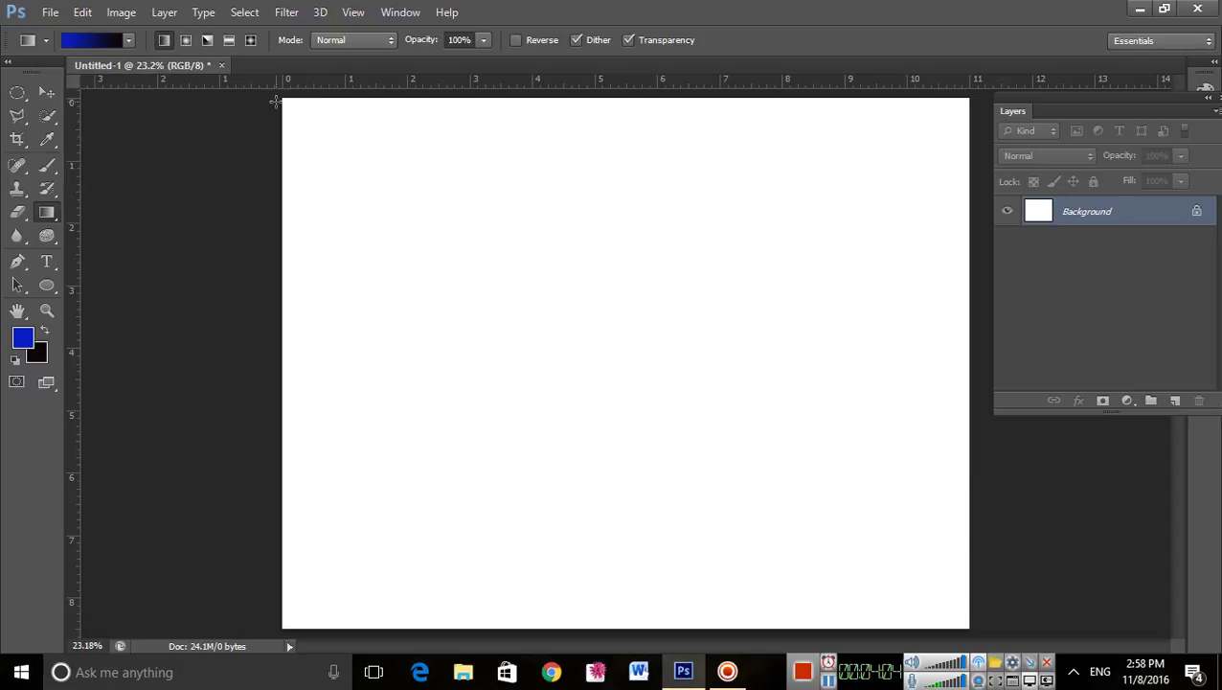
# Step: Try a linear gradient running diagonally from the canvas's upper-left corner toward its lower right, and undo it
pyautogui.moveTo(283, 98); pyautogui.dragTo(866, 591)
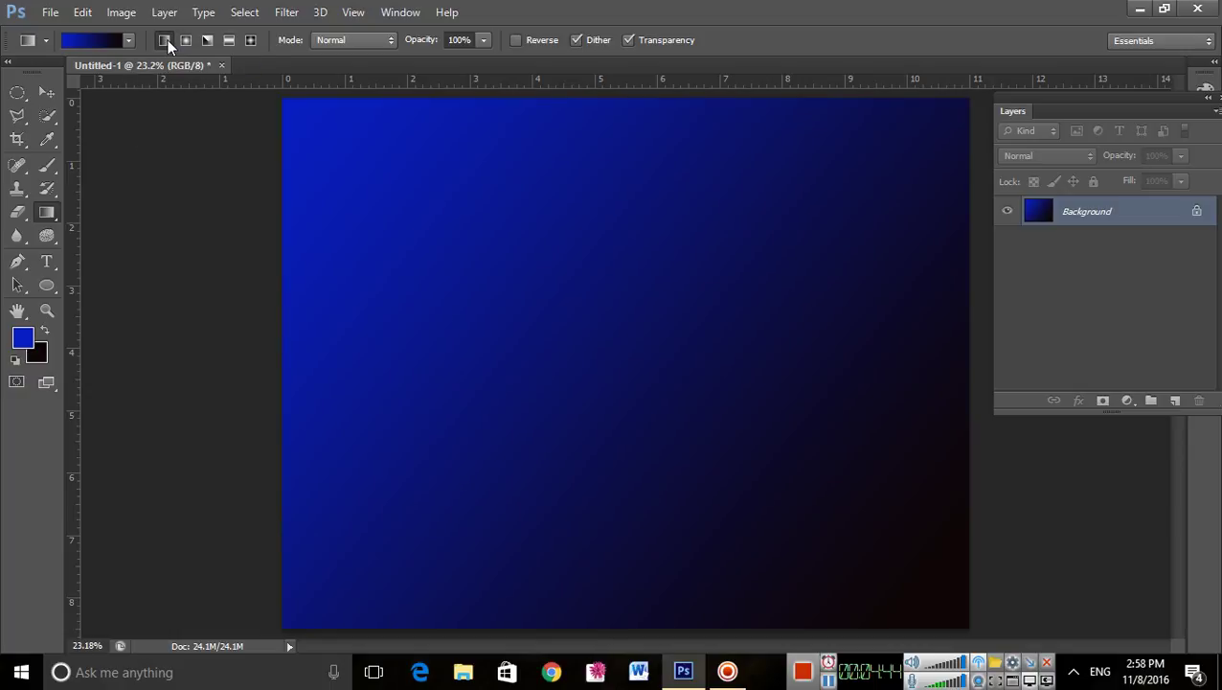
pyautogui.hotkey('ctrl', 'z')
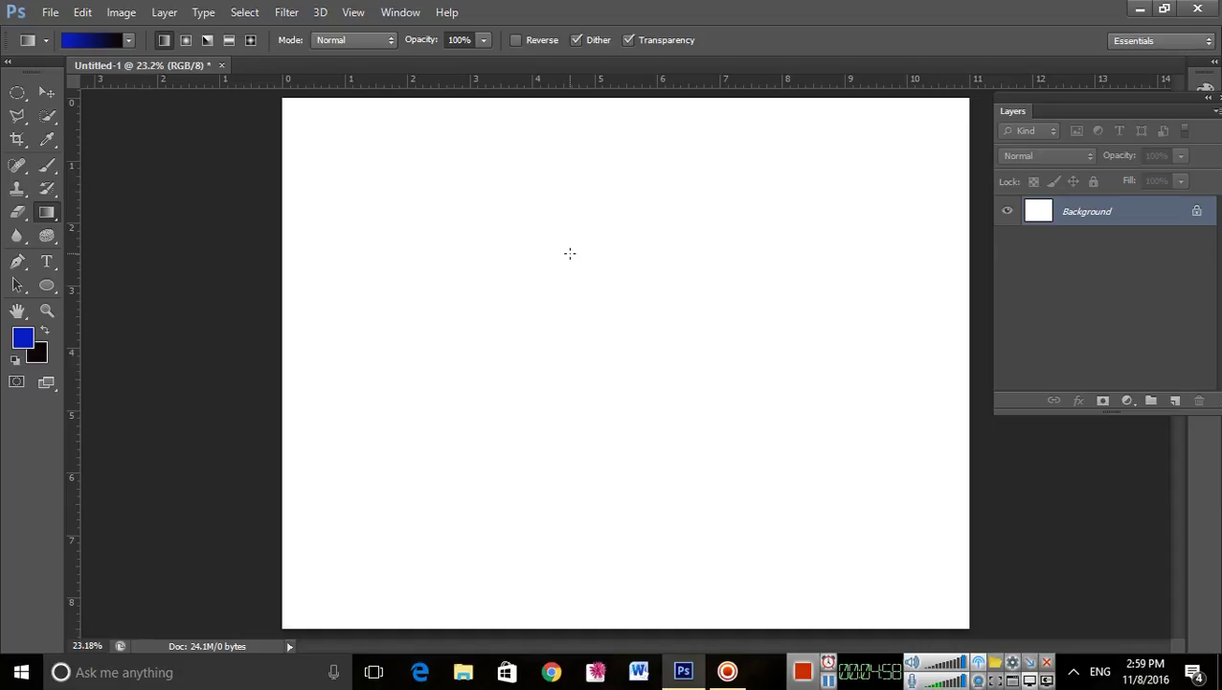
# Step: Set the number of History States to 1000 in the Performance preferences
pyautogui.hotkey('ctrl', 'k')
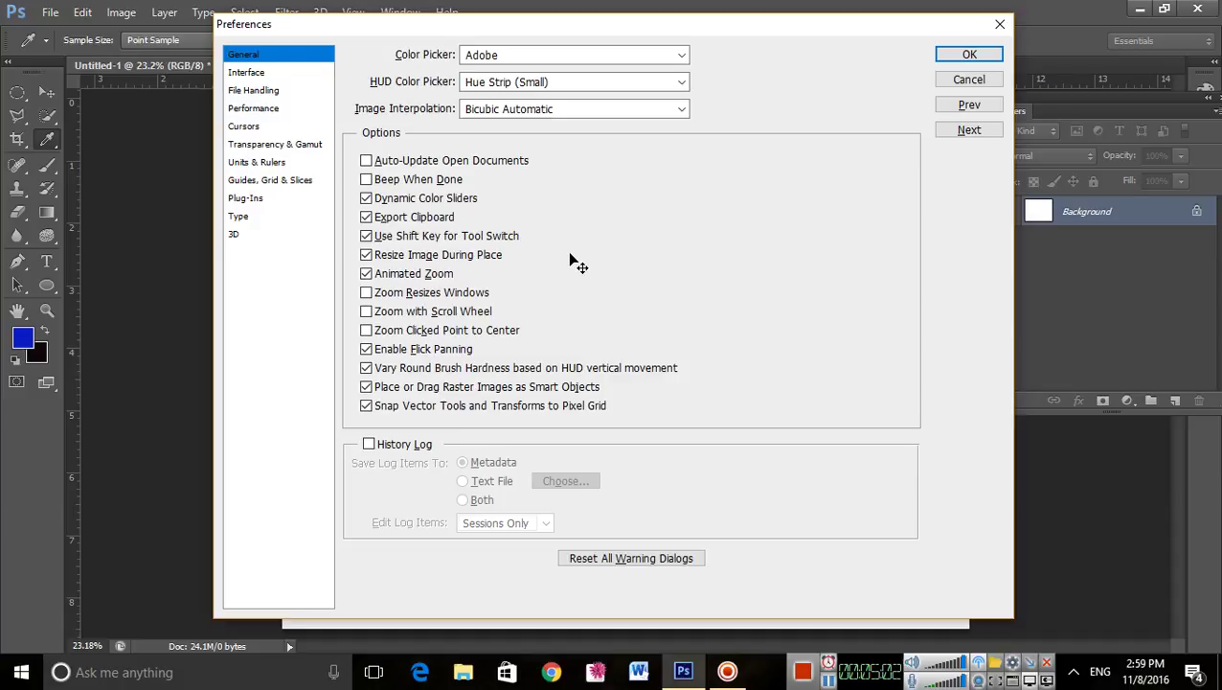
pyautogui.click(263, 110)
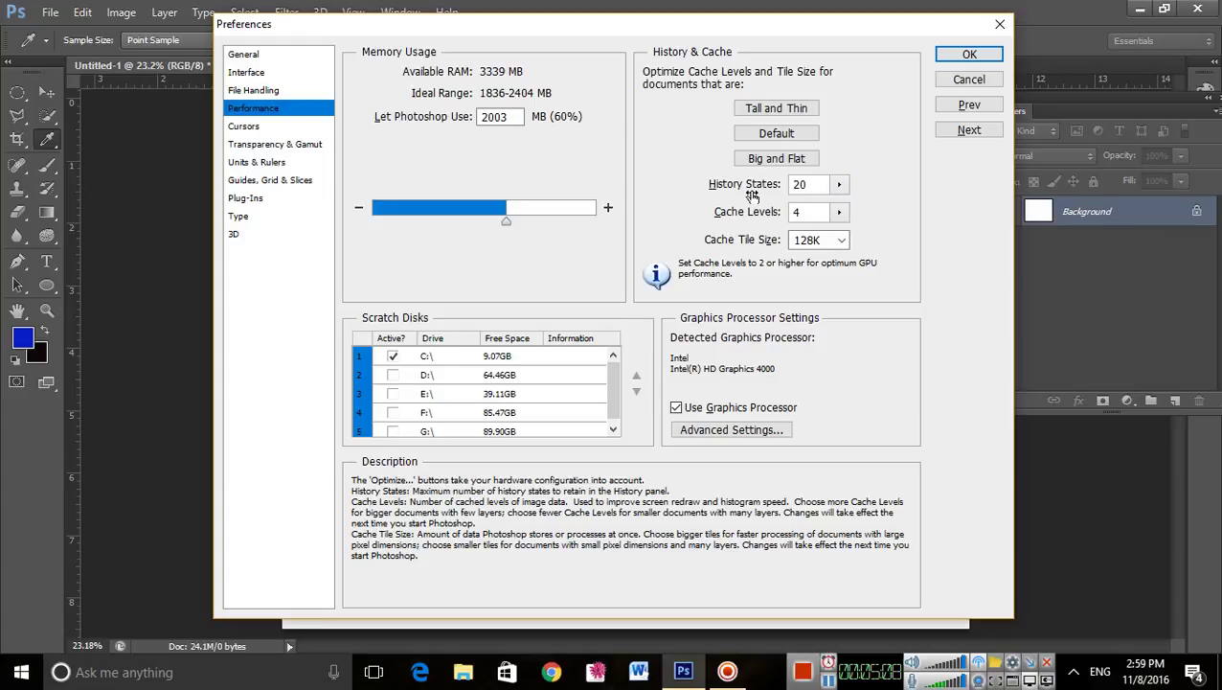
pyautogui.click(839, 184)
pyautogui.moveTo(841, 211); pyautogui.dragTo(955, 209)
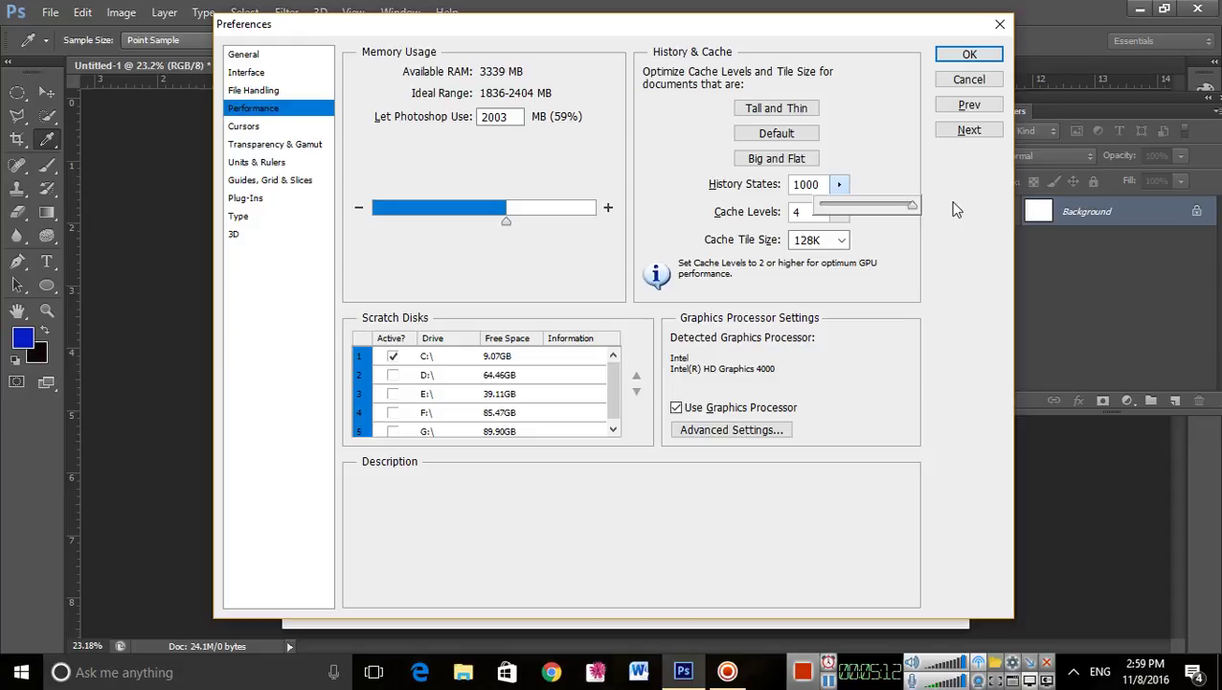
pyautogui.click(969, 54)
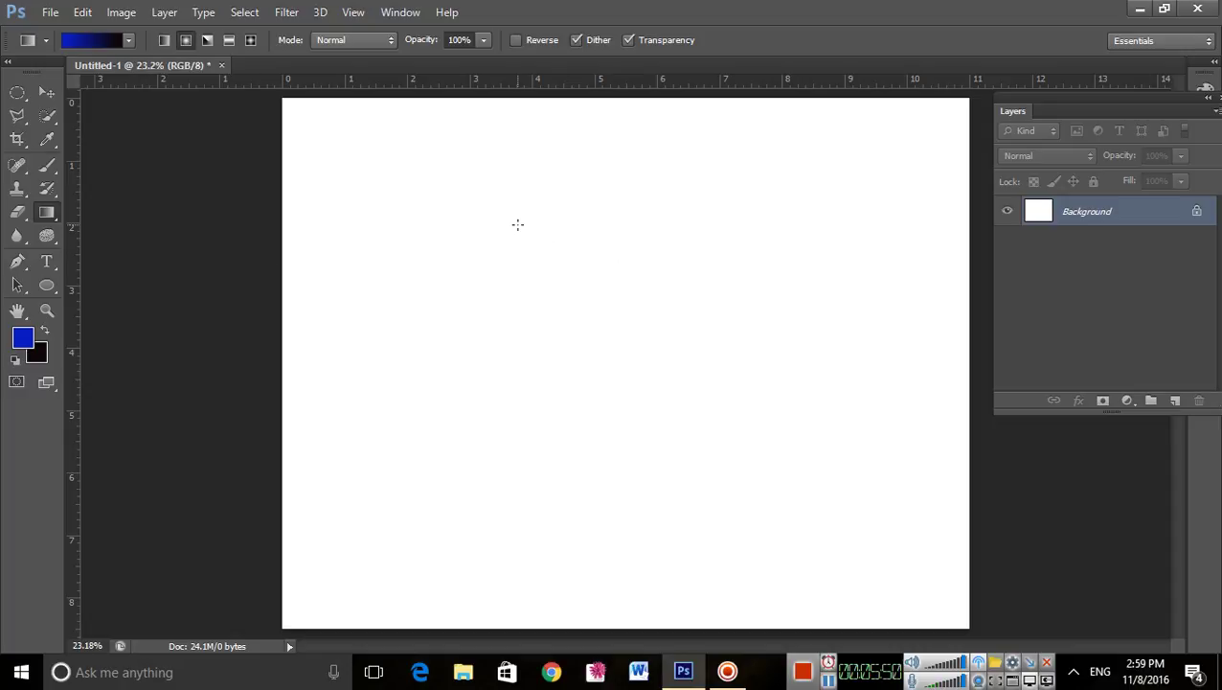
# Step: Try radial gradients on the background with normal and reversed colors, undo both fills and turn Reverse off
pyautogui.moveTo(488, 221); pyautogui.dragTo(636, 342)
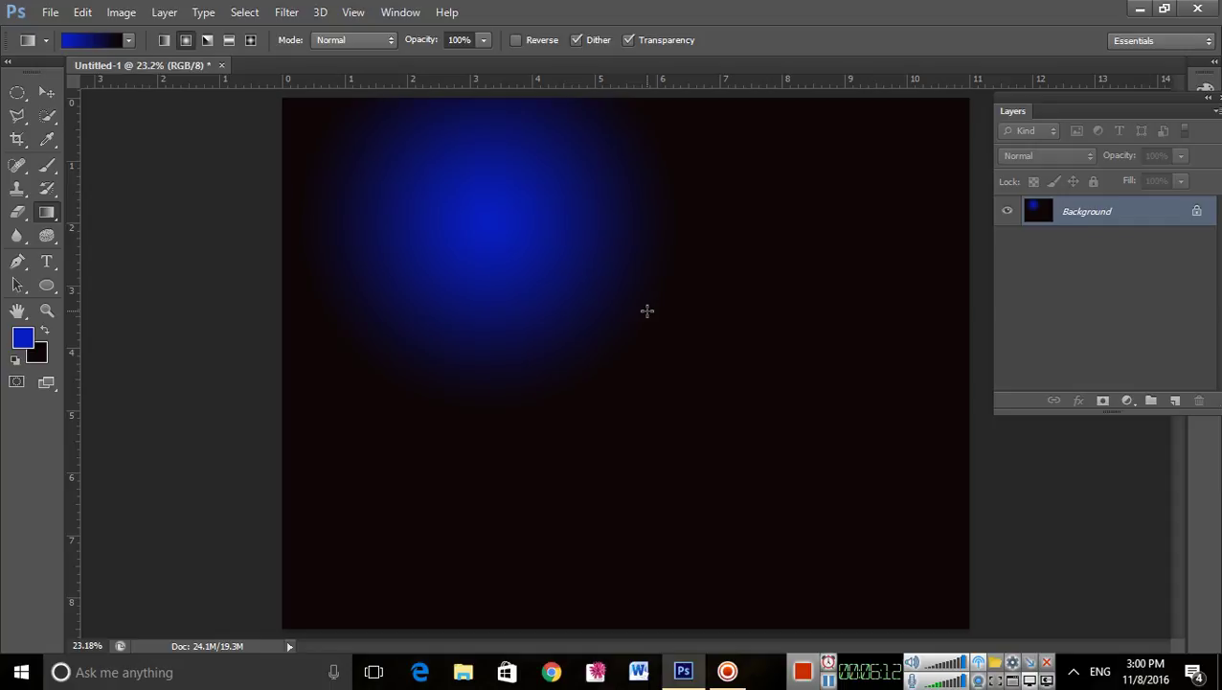
pyautogui.click(517, 42)
pyautogui.moveTo(596, 252); pyautogui.dragTo(825, 443)
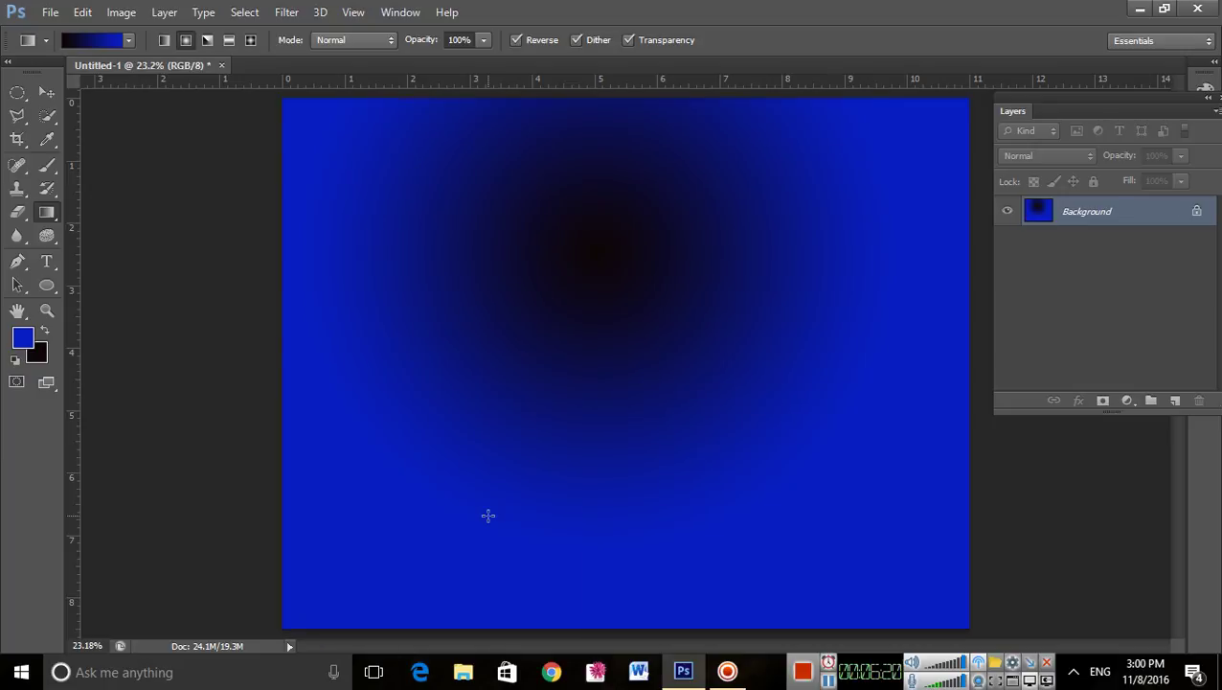
pyautogui.hotkey('ctrl', 'alt', 'z')
pyautogui.hotkey('ctrl', 'alt', 'z')
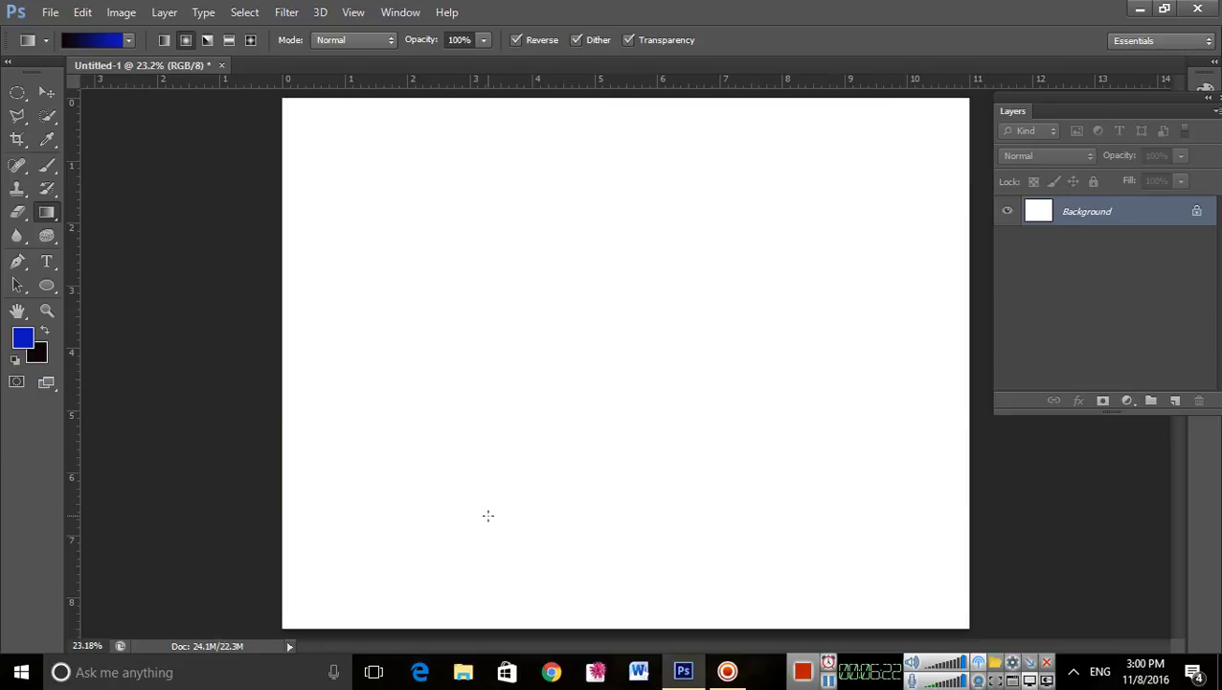
pyautogui.click(517, 40)
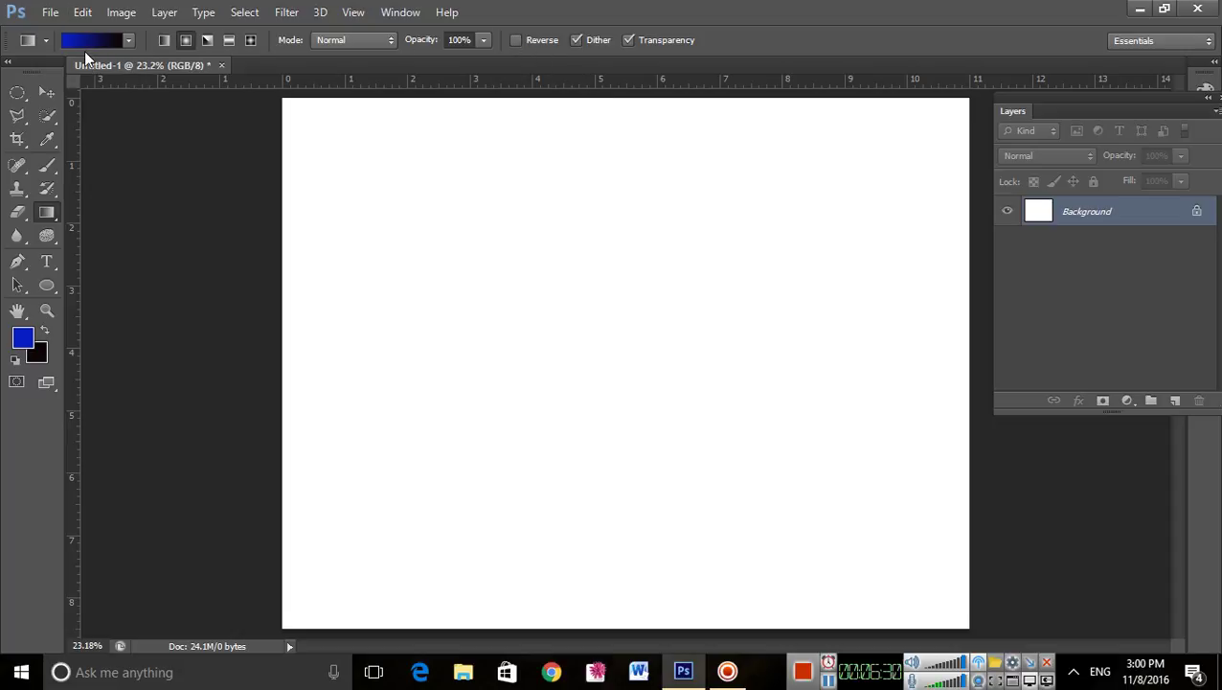
# Step: Try two reversed radial gradients, one near the canvas's upper-left corner and one nearer its center, undoing each
pyautogui.click(514, 40)
pyautogui.moveTo(383, 183); pyautogui.dragTo(611, 360)
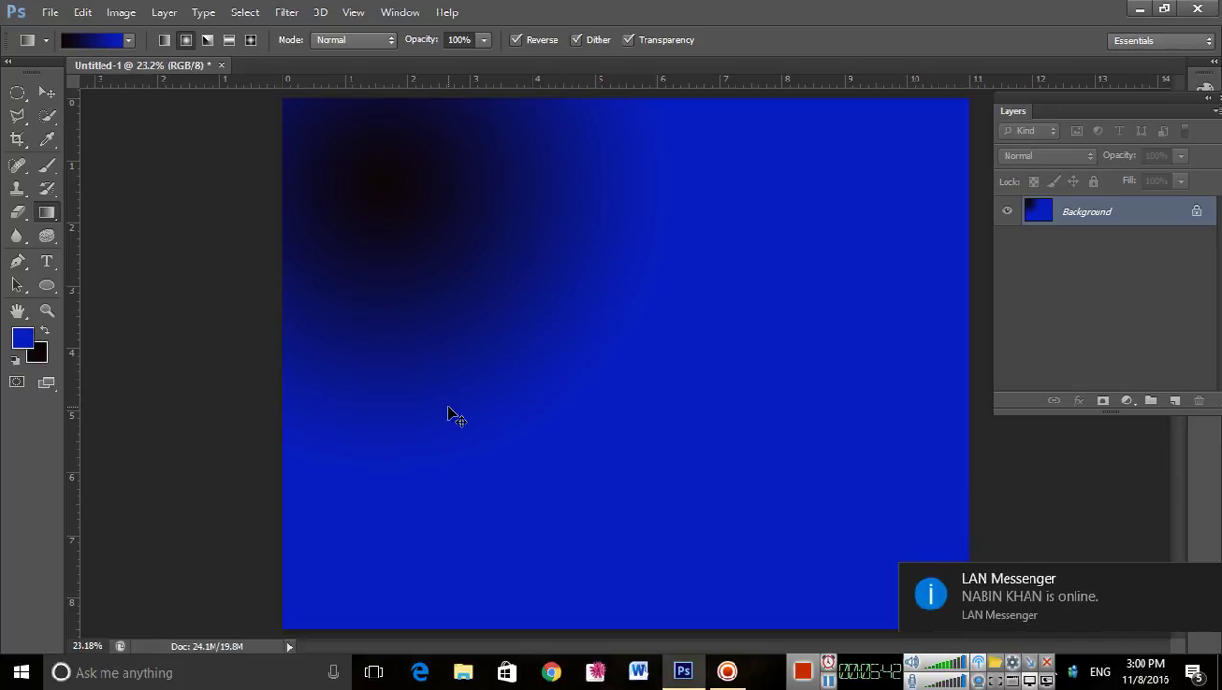
pyautogui.hotkey('ctrl', 'z')
pyautogui.moveTo(559, 245); pyautogui.dragTo(726, 412)
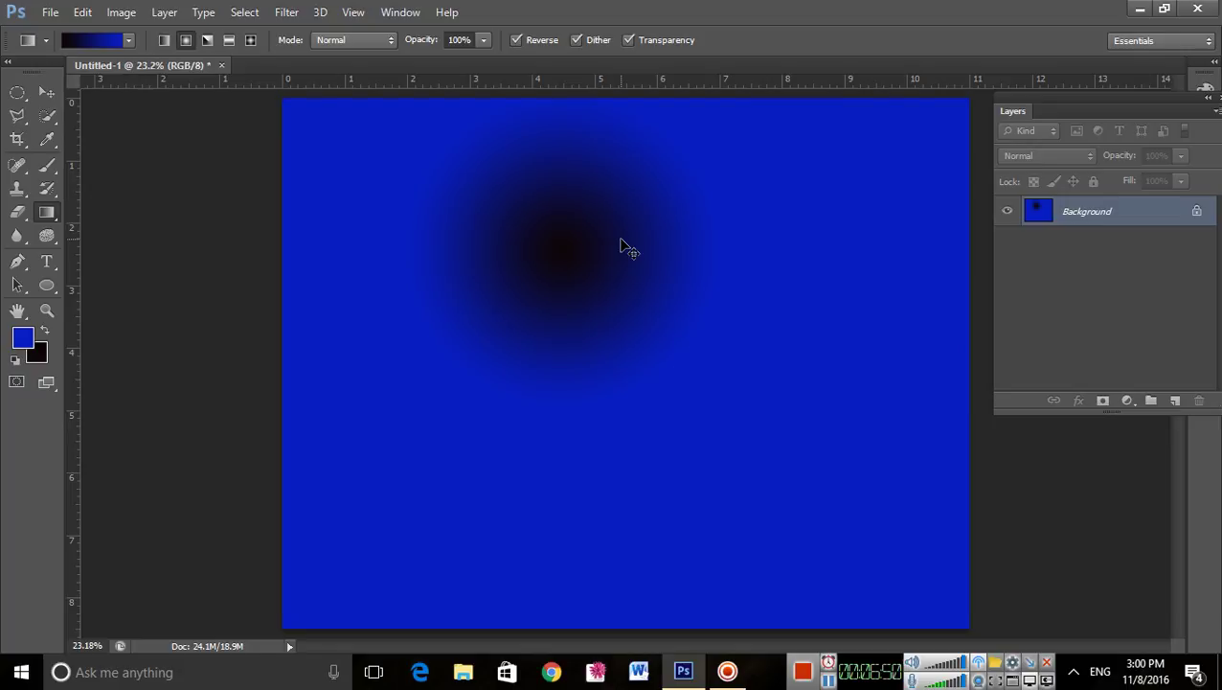
pyautogui.hotkey('ctrl', 'z')
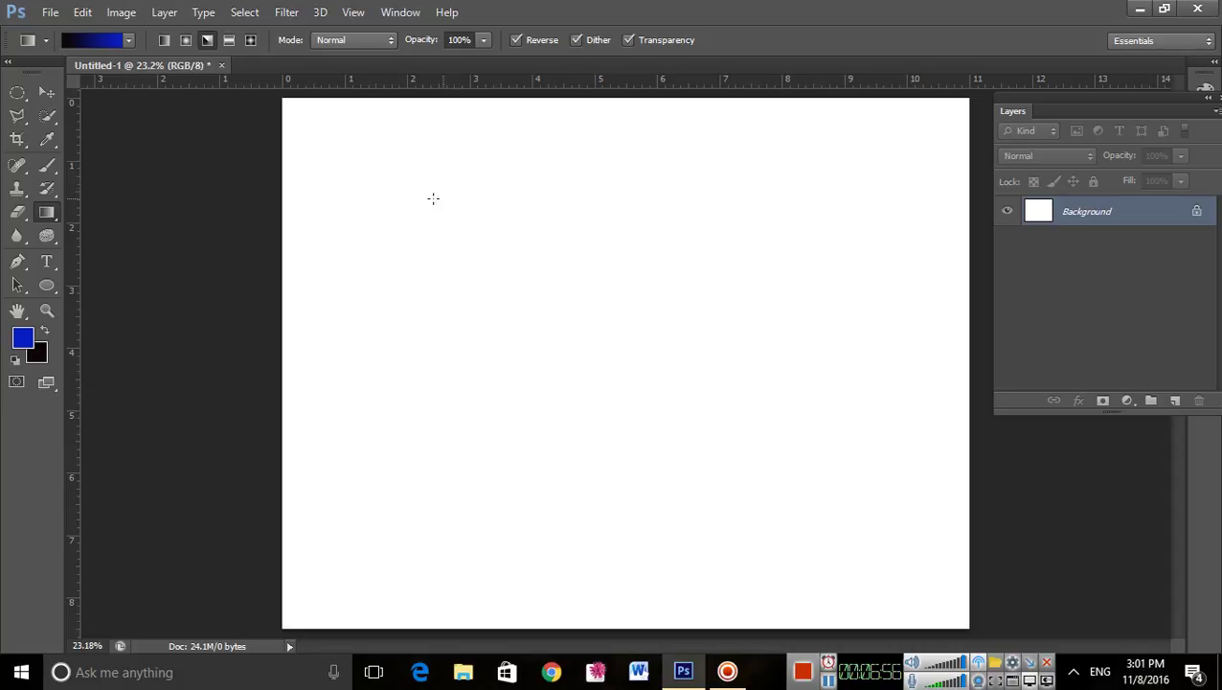
# Step: Try angle gradients starting near the canvas's upper-left corner with Reverse on and off, undoing each fill
pyautogui.moveTo(301, 114); pyautogui.dragTo(478, 182)
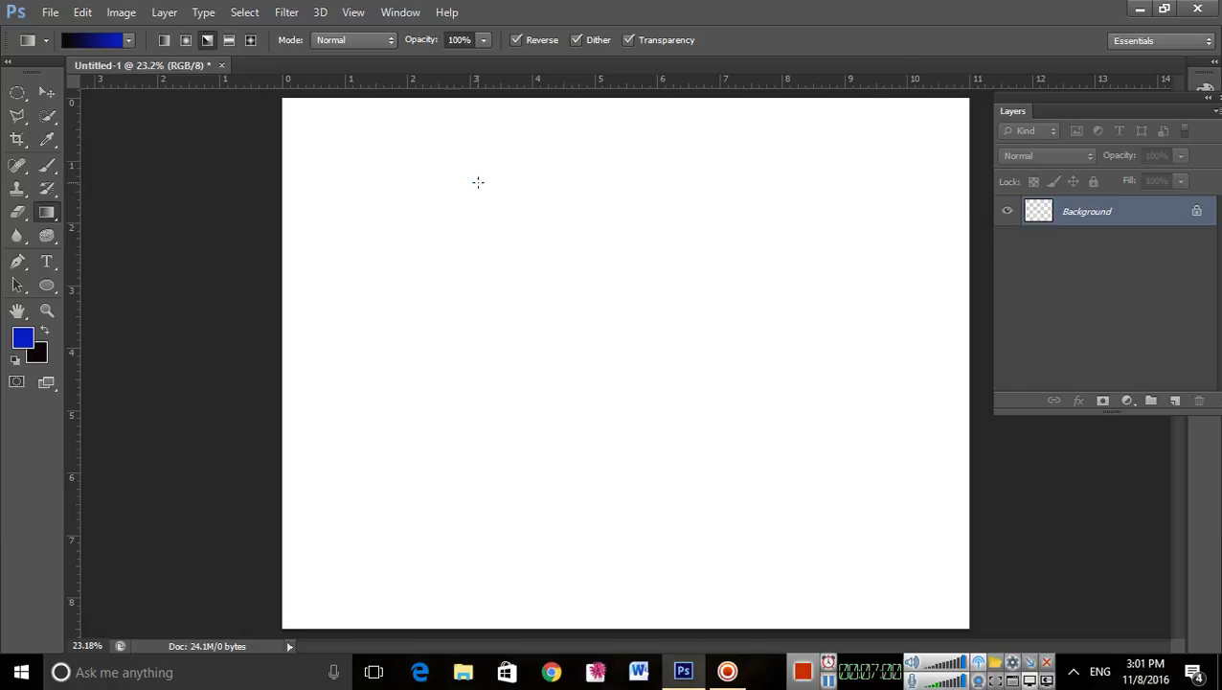
pyautogui.hotkey('ctrl', 'z')
pyautogui.click(516, 41)
pyautogui.moveTo(325, 145); pyautogui.dragTo(624, 381)
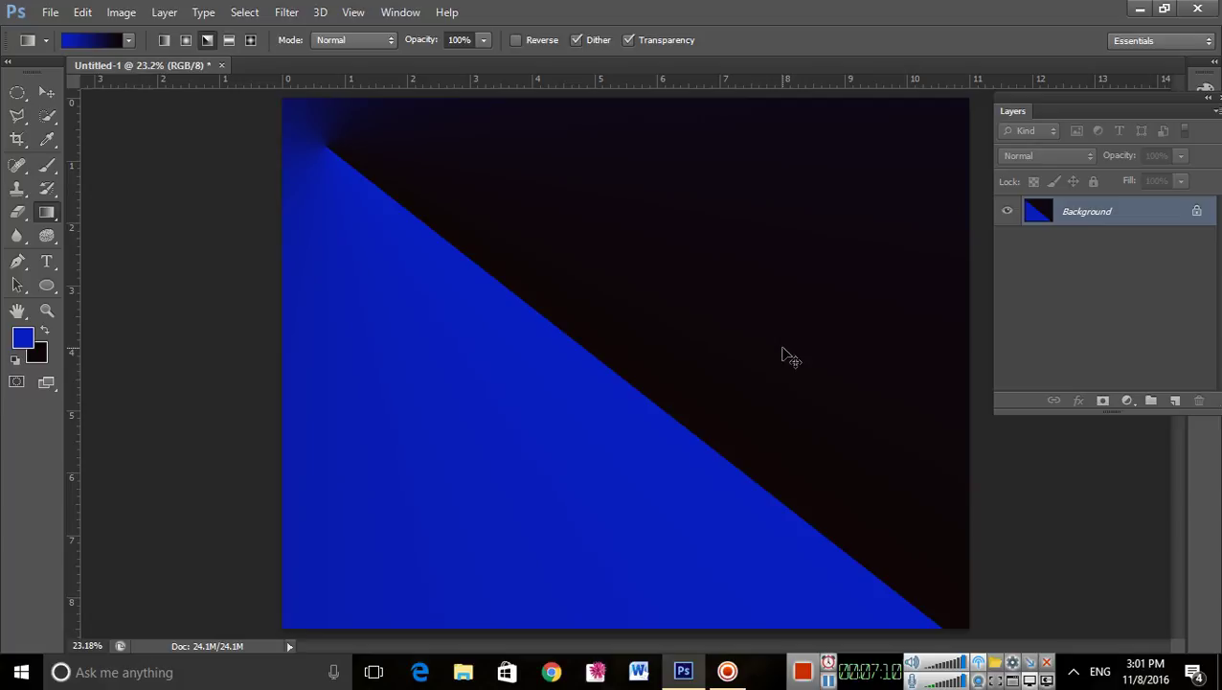
pyautogui.hotkey('ctrl', 'z')
# Step: Try angle gradients in four different directions across the background and undo them all
pyautogui.moveTo(440, 133); pyautogui.dragTo(484, 469)
pyautogui.moveTo(532, 164); pyautogui.dragTo(913, 352)
pyautogui.moveTo(870, 186); pyautogui.dragTo(510, 466)
pyautogui.moveTo(436, 168); pyautogui.dragTo(890, 537)
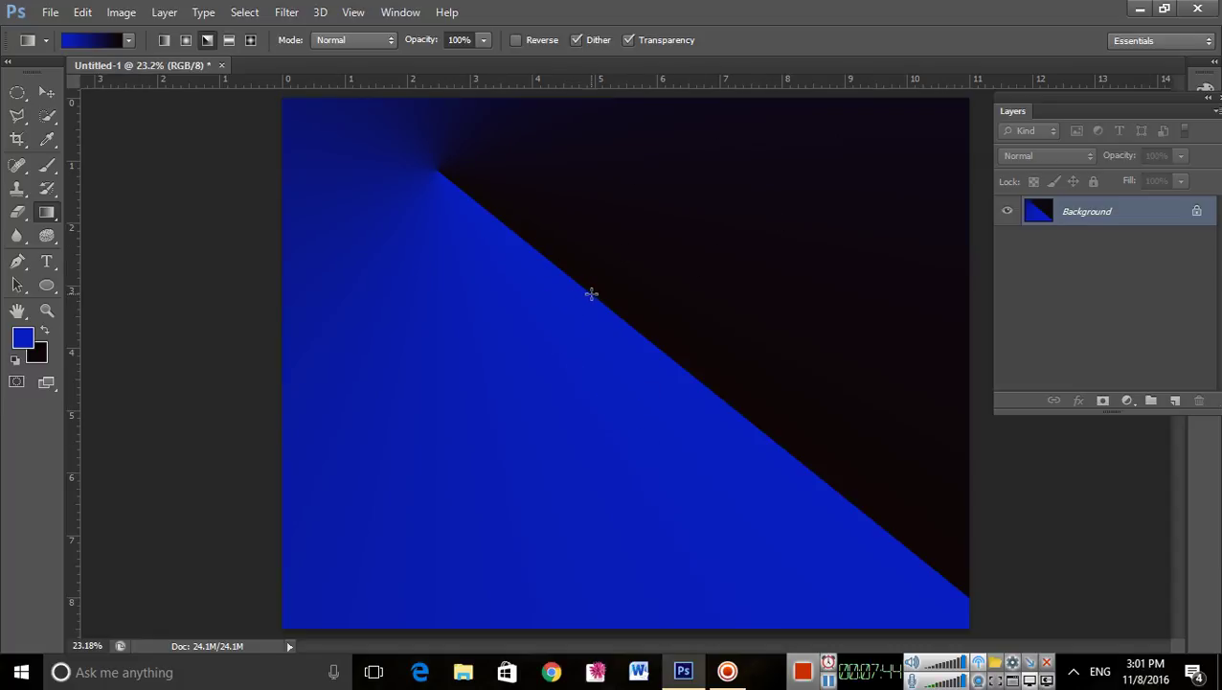
pyautogui.hotkey('ctrl', 'alt', 'z')
pyautogui.hotkey('ctrl', 'alt', 'z')
pyautogui.hotkey('ctrl', 'alt', 'z')
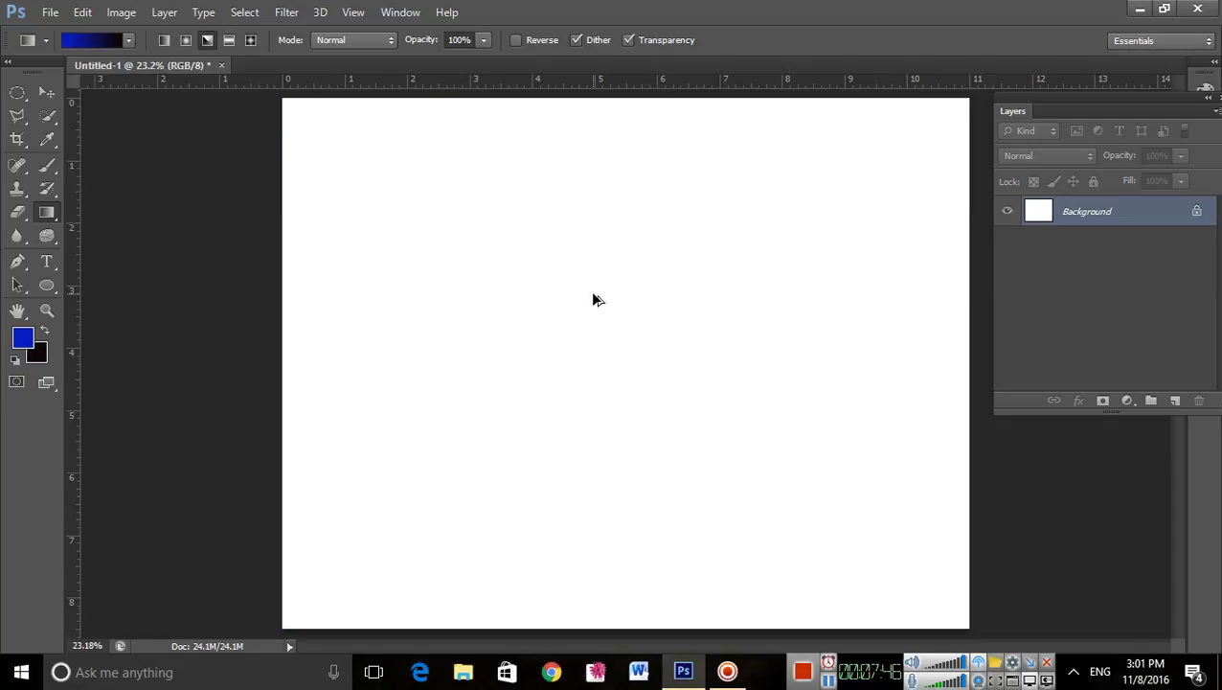
# Step: Switch to the reflected gradient style and try it vertically and horizontally on the background, undoing each fill
pyautogui.click(229, 40)
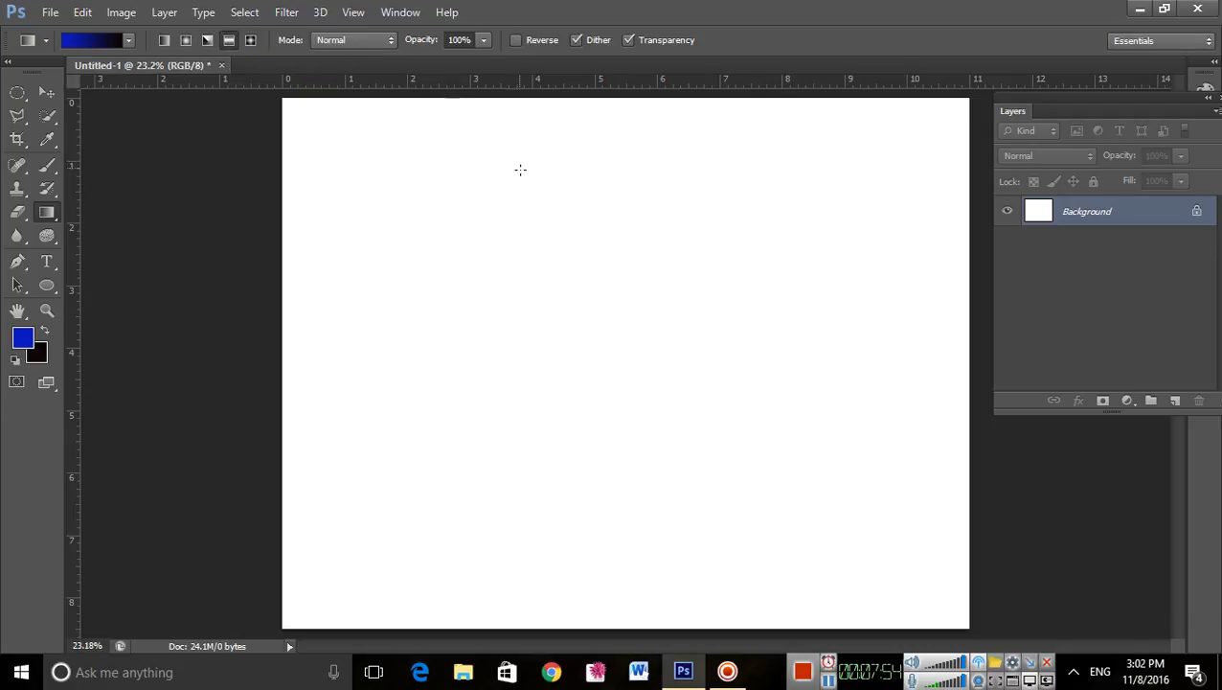
pyautogui.moveTo(549, 135); pyautogui.dragTo(573, 574)
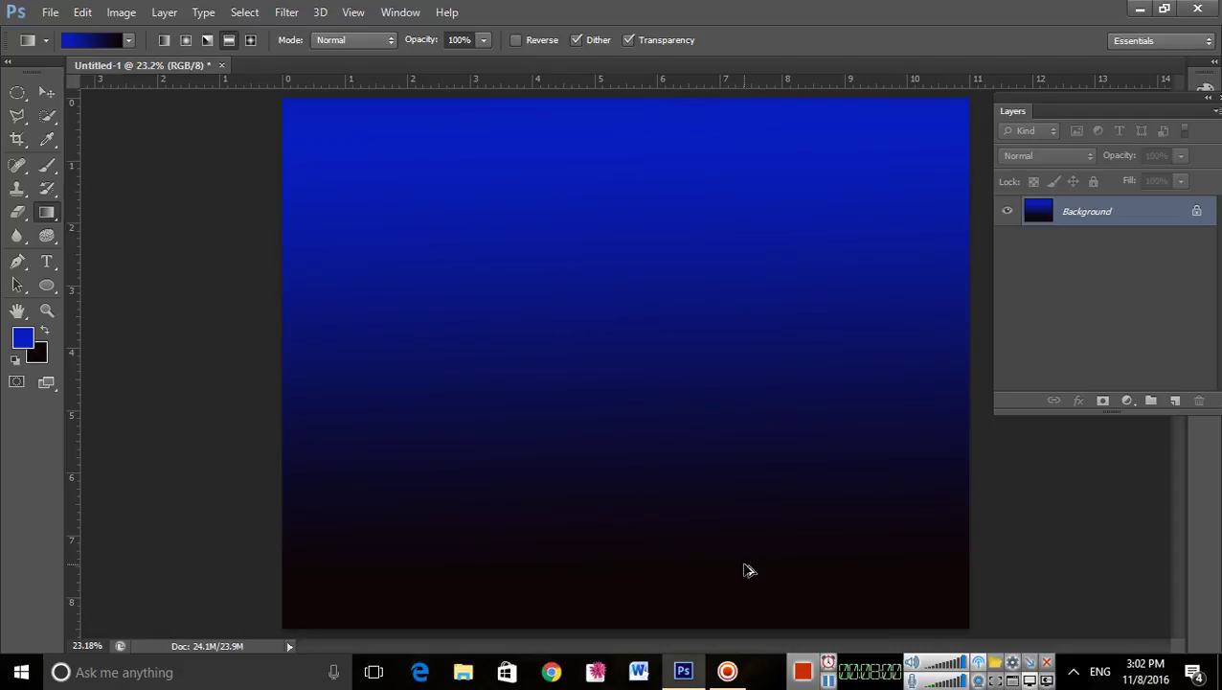
pyautogui.hotkey('ctrl', 'z')
pyautogui.moveTo(380, 303); pyautogui.dragTo(889, 304)
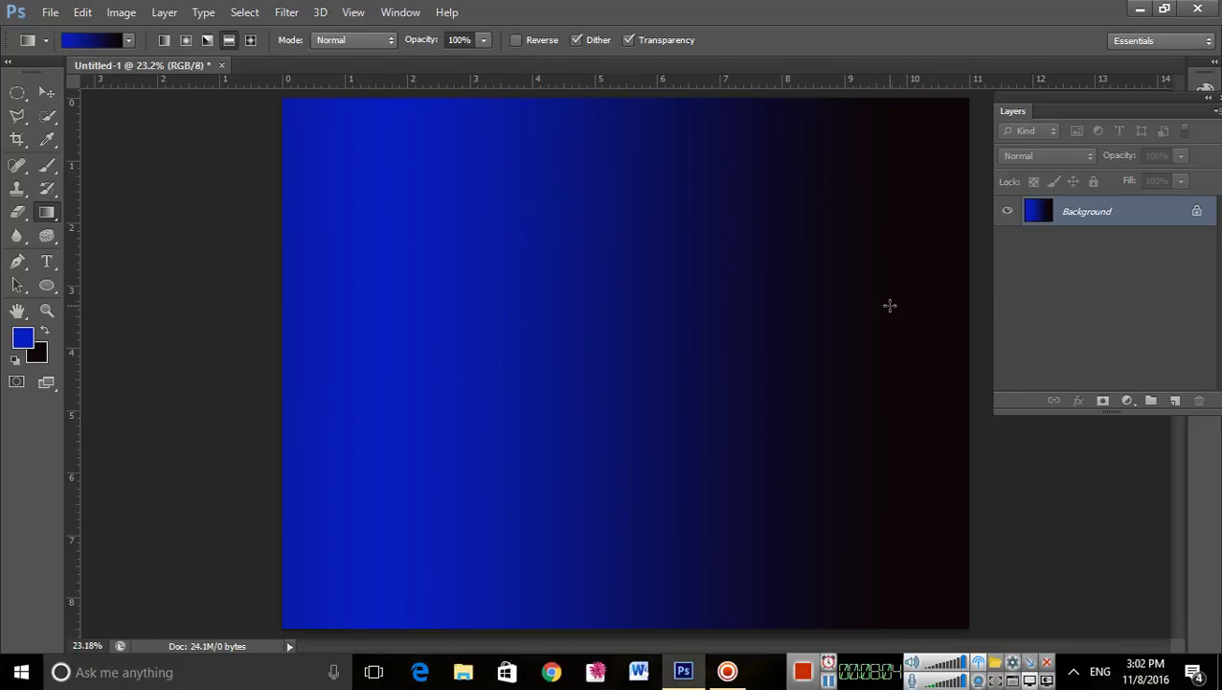
pyautogui.hotkey('ctrl', 'z')
pyautogui.moveTo(605, 226); pyautogui.dragTo(622, 389)
pyautogui.hotkey('ctrl', 'z')
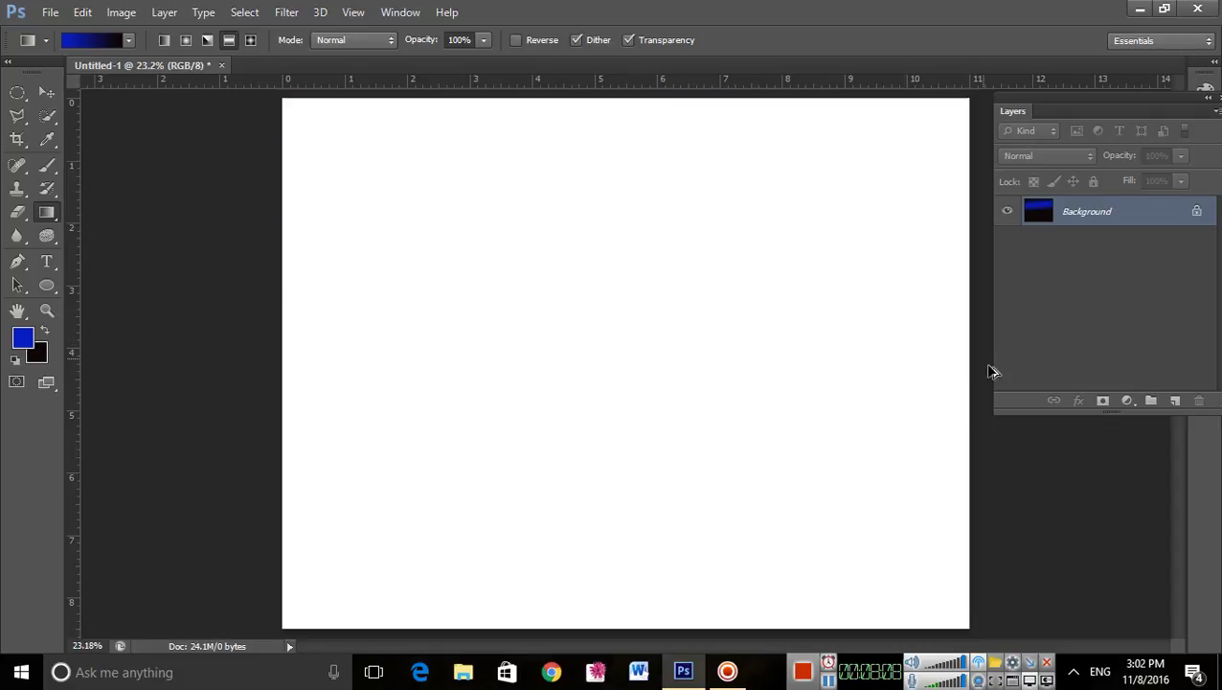
# Step: Create a new layer and fill it with a blue-to-black reflected gradient drawn diagonally downward
pyautogui.click(1175, 400)
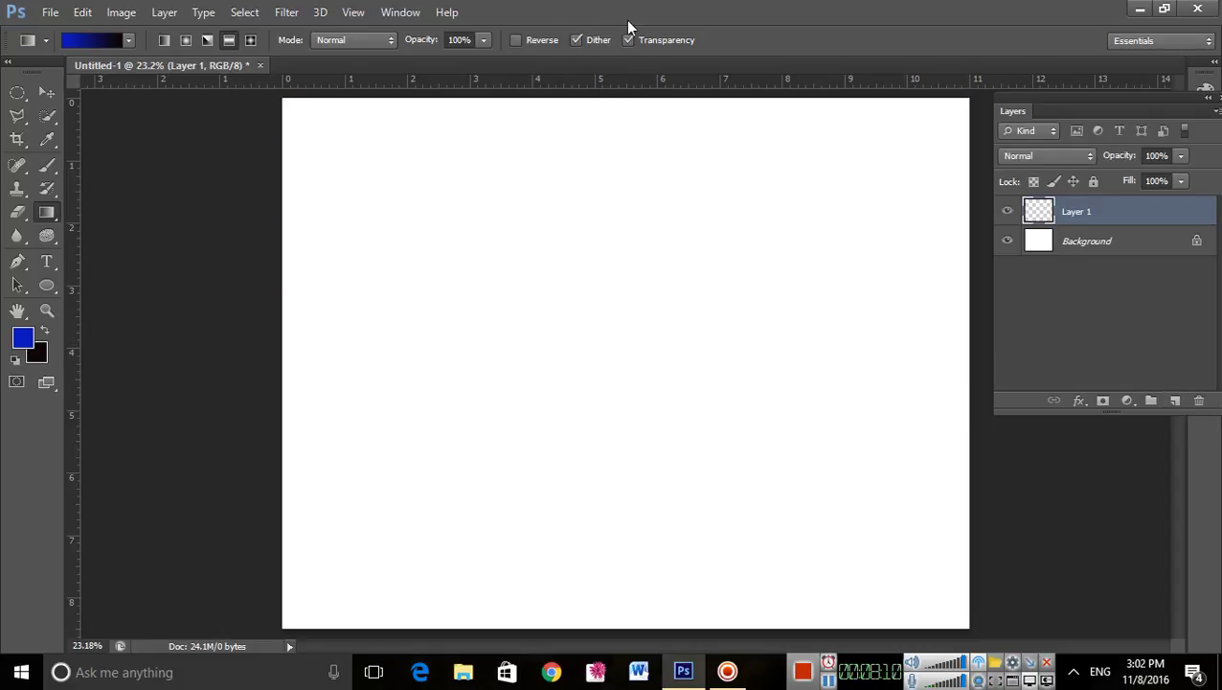
pyautogui.moveTo(478, 253); pyautogui.dragTo(597, 482)
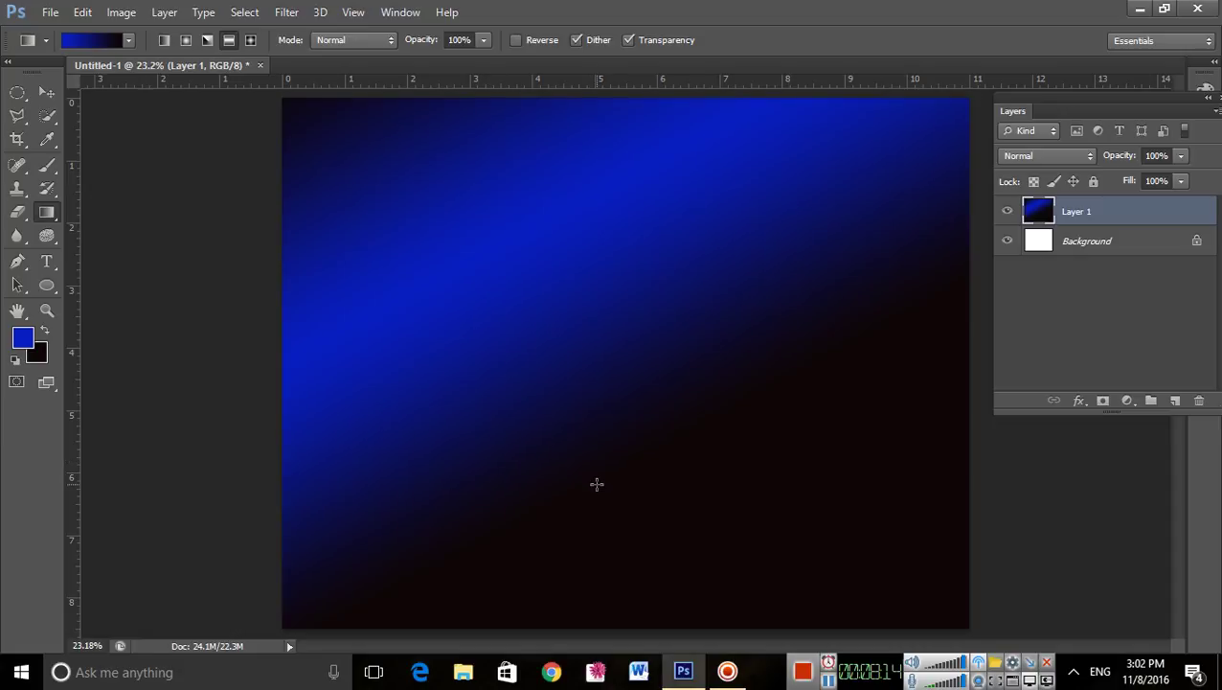
# Step: Undo the blue-to-black fill, try a diagonal reflected gradient from blue to transparent on Layer 1, and undo that as well
pyautogui.hotkey('ctrl', 'z')
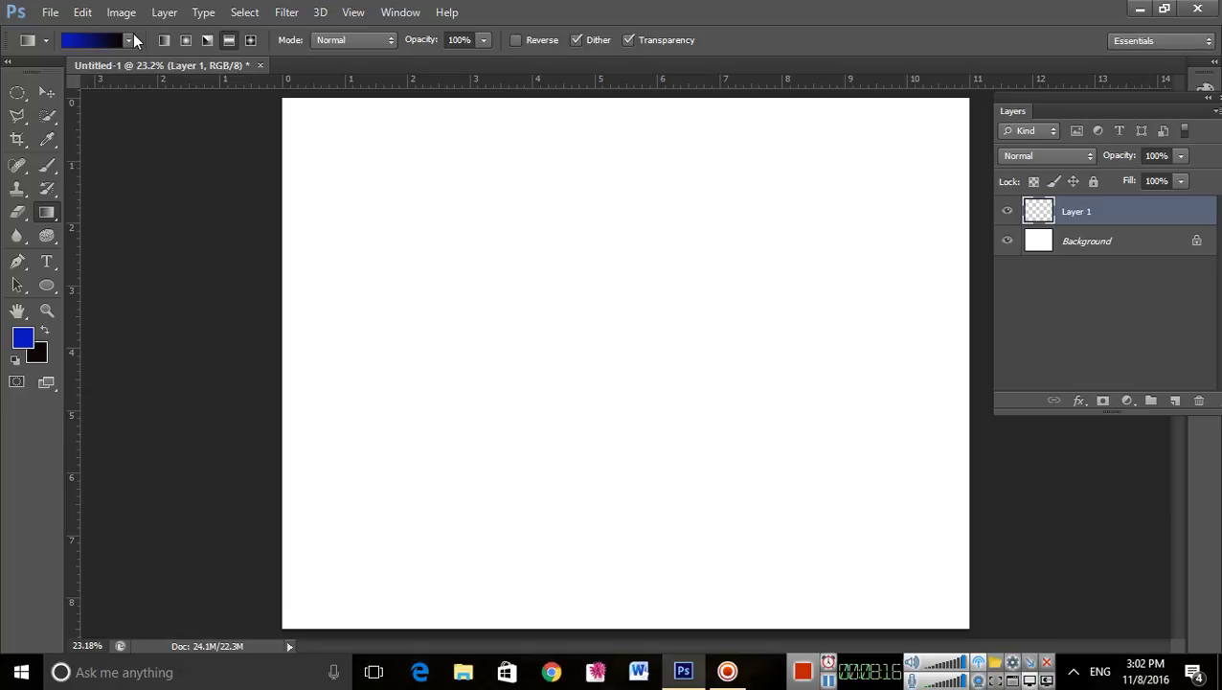
pyautogui.click(129, 41)
pyautogui.click(67, 77)
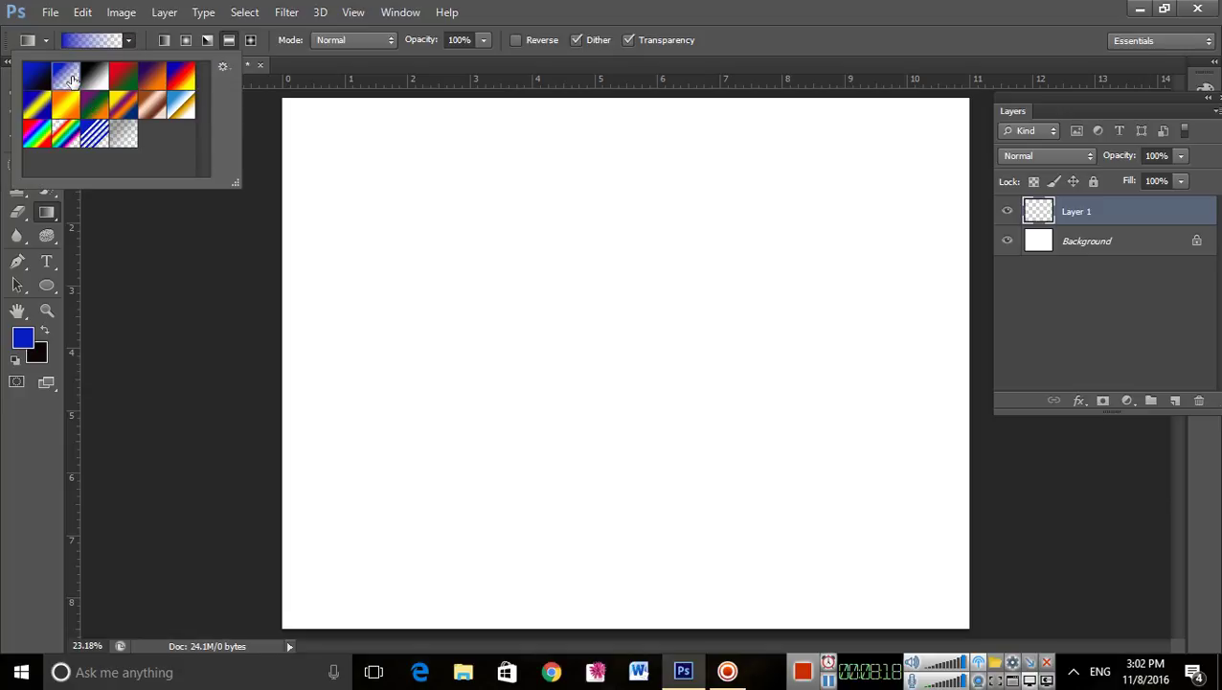
pyautogui.click(532, 19)
pyautogui.moveTo(414, 199); pyautogui.dragTo(840, 569)
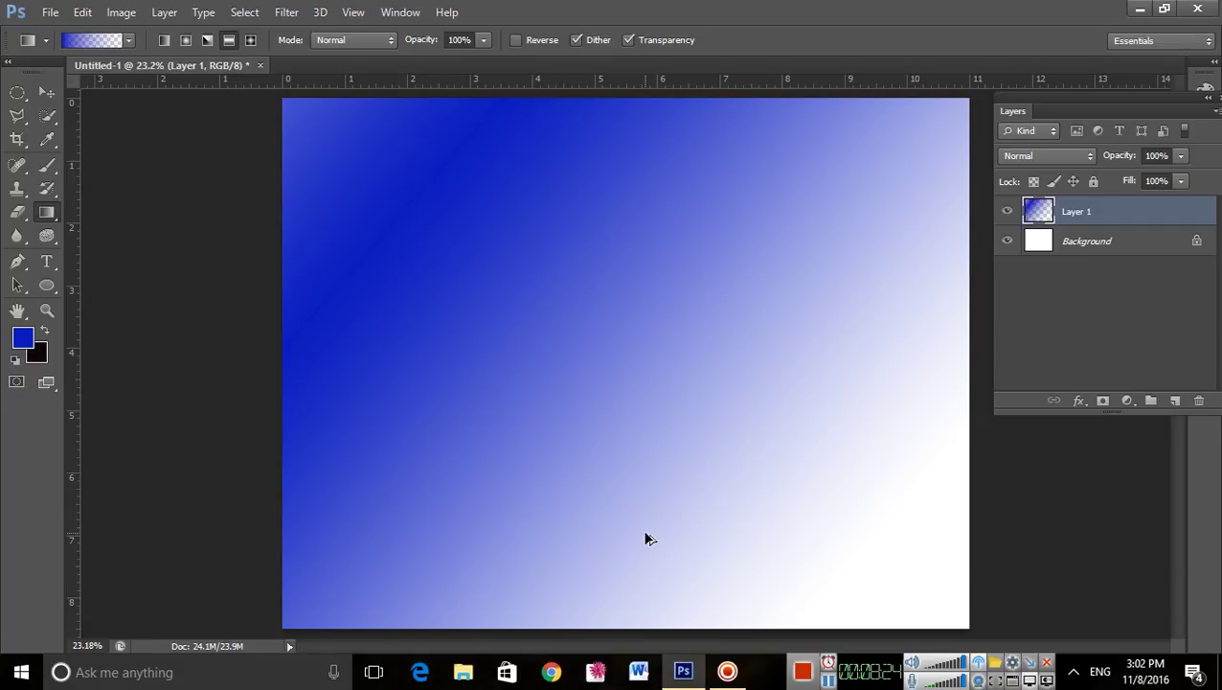
pyautogui.hotkey('ctrl', 'z')
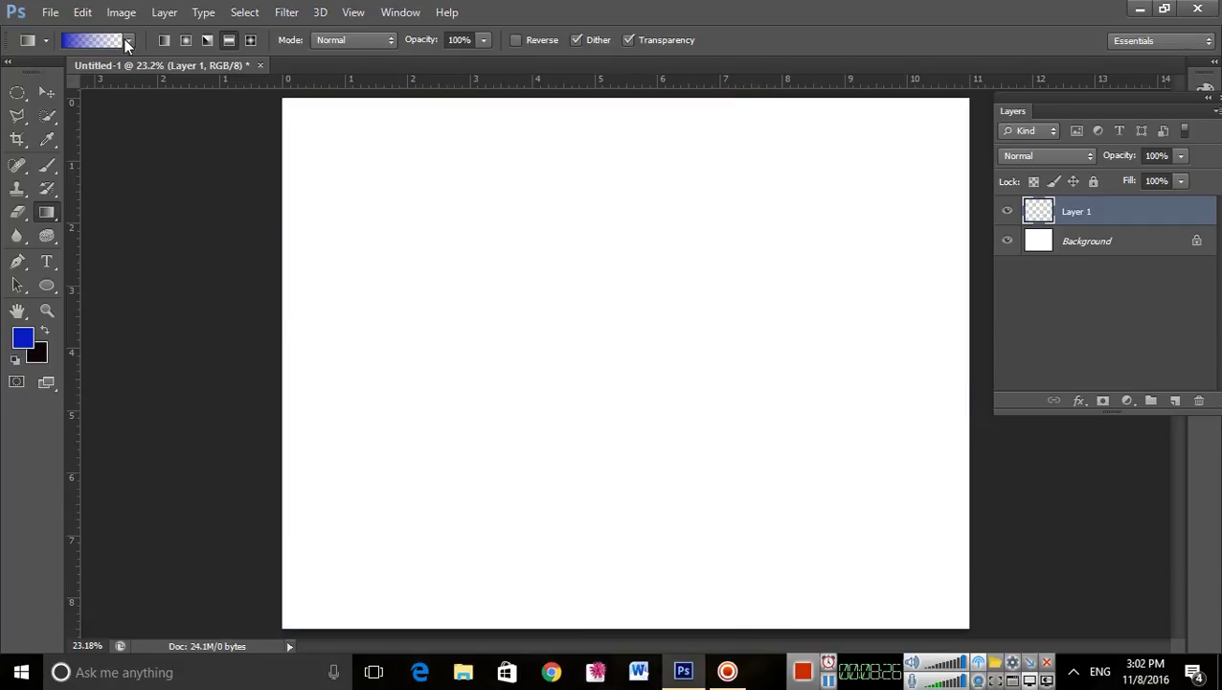
# Step: Try the transparent rainbow gradient in reflected style along two diagonals on Layer 1, undoing both fills and the layer's creation
pyautogui.click(127, 42)
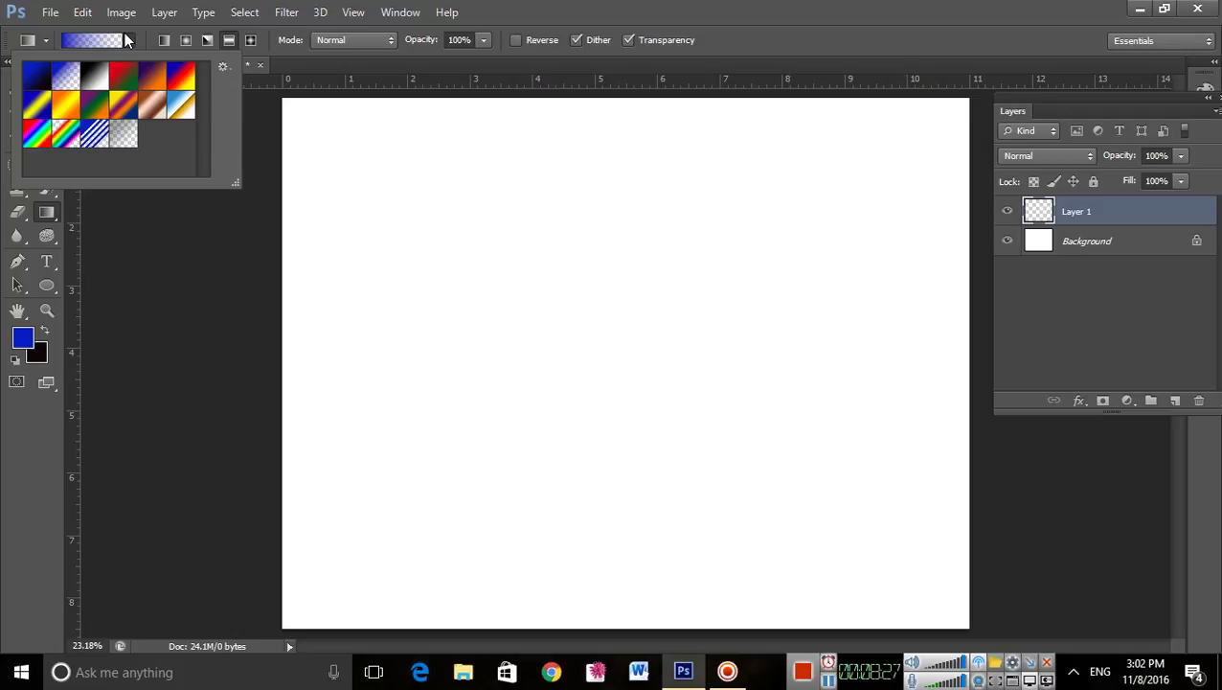
pyautogui.click(65, 133)
pyautogui.moveTo(337, 142); pyautogui.dragTo(881, 530)
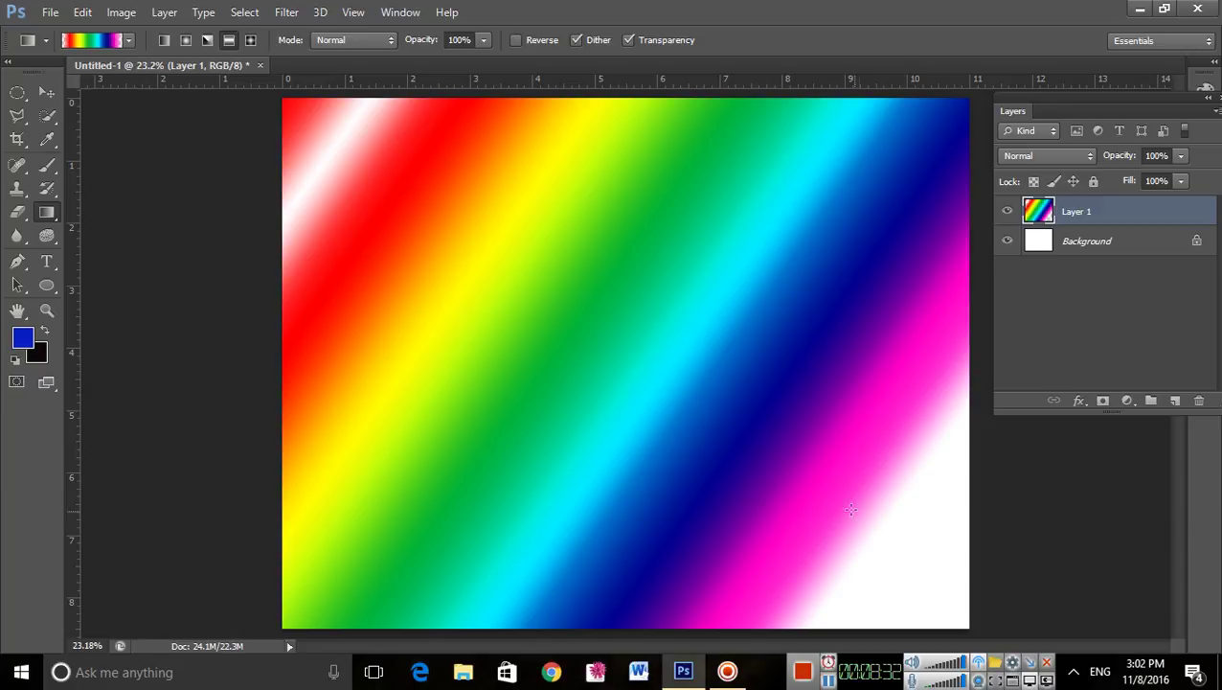
pyautogui.moveTo(572, 238); pyautogui.dragTo(731, 551)
pyautogui.hotkey('ctrl', 'alt', 'z')
pyautogui.hotkey('ctrl', 'alt', 'z')
pyautogui.hotkey('ctrl', 'alt', 'z')
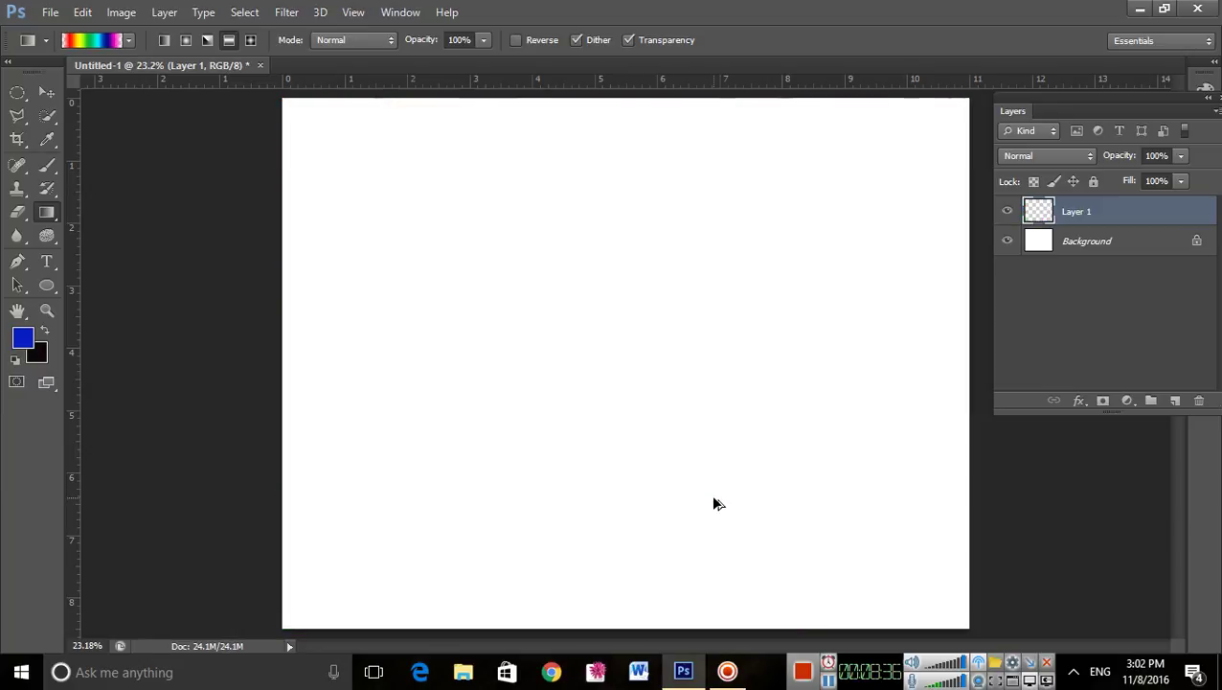
# Step: Switch to the diamond gradient style, try a small rainbow diamond near the canvas's upper middle, and undo the fill
pyautogui.click(250, 39)
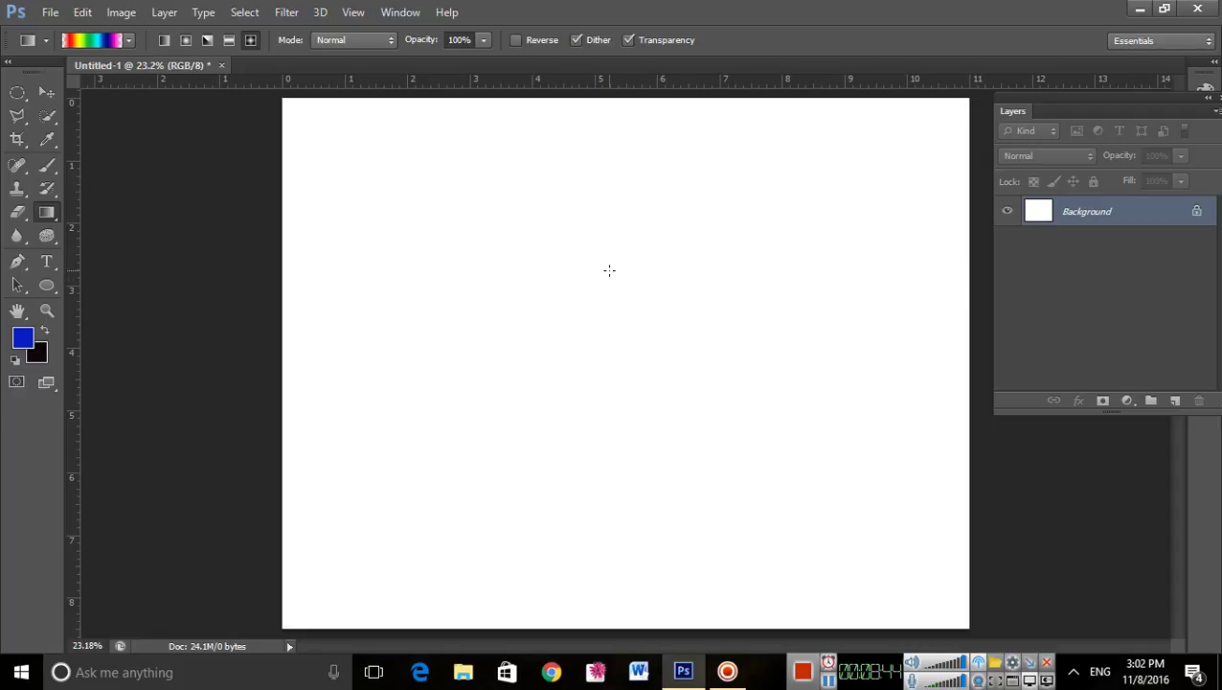
pyautogui.moveTo(590, 242); pyautogui.dragTo(639, 330)
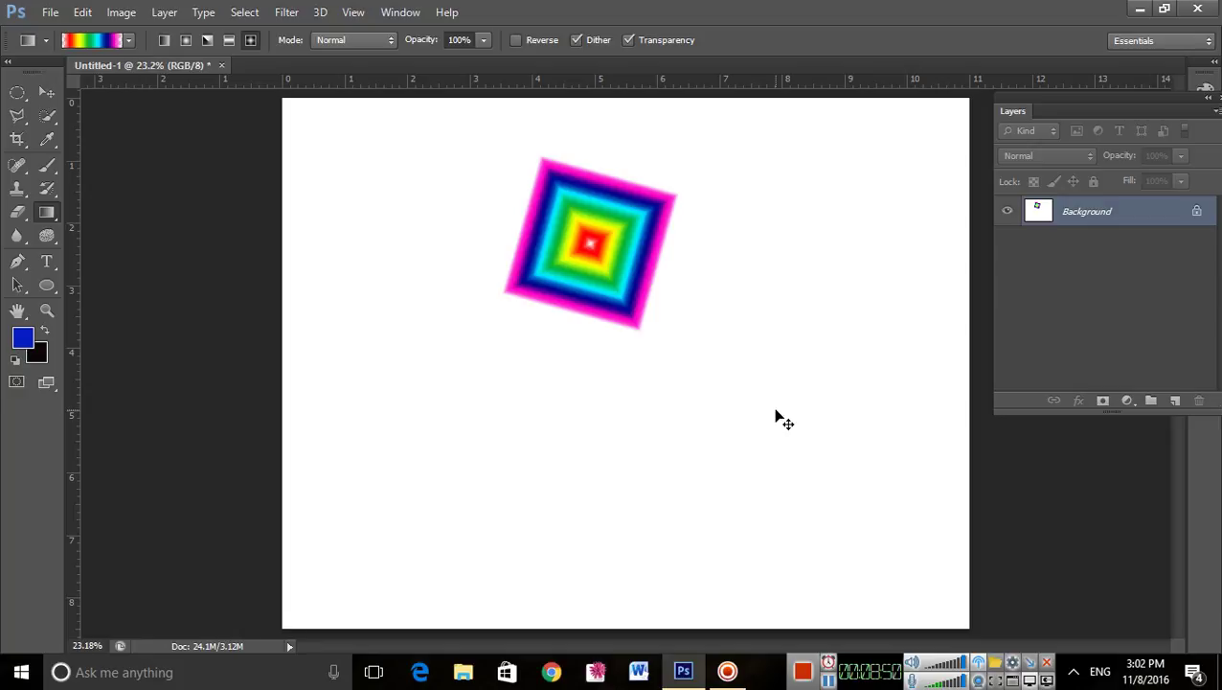
pyautogui.hotkey('ctrl', 'z')
# Step: Draw a blue-to-black diamond gradient in the canvas's upper-left area, then a reversed one starting in its upper-right area
pyautogui.click(129, 40)
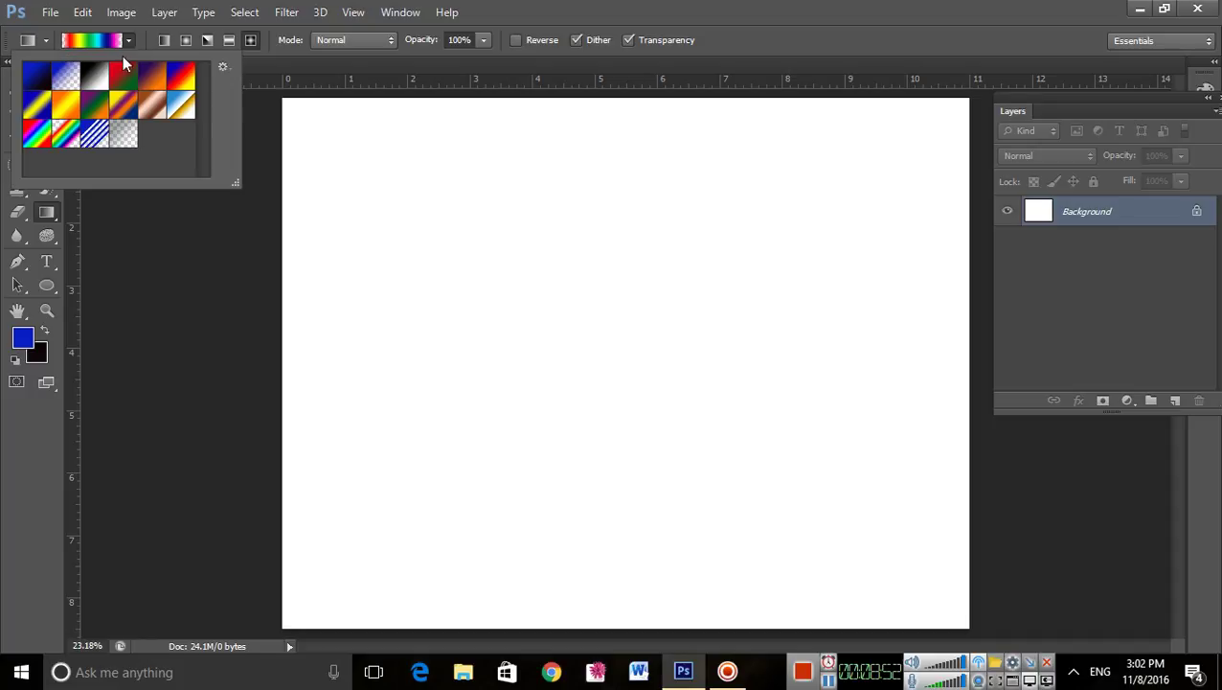
pyautogui.click(38, 76)
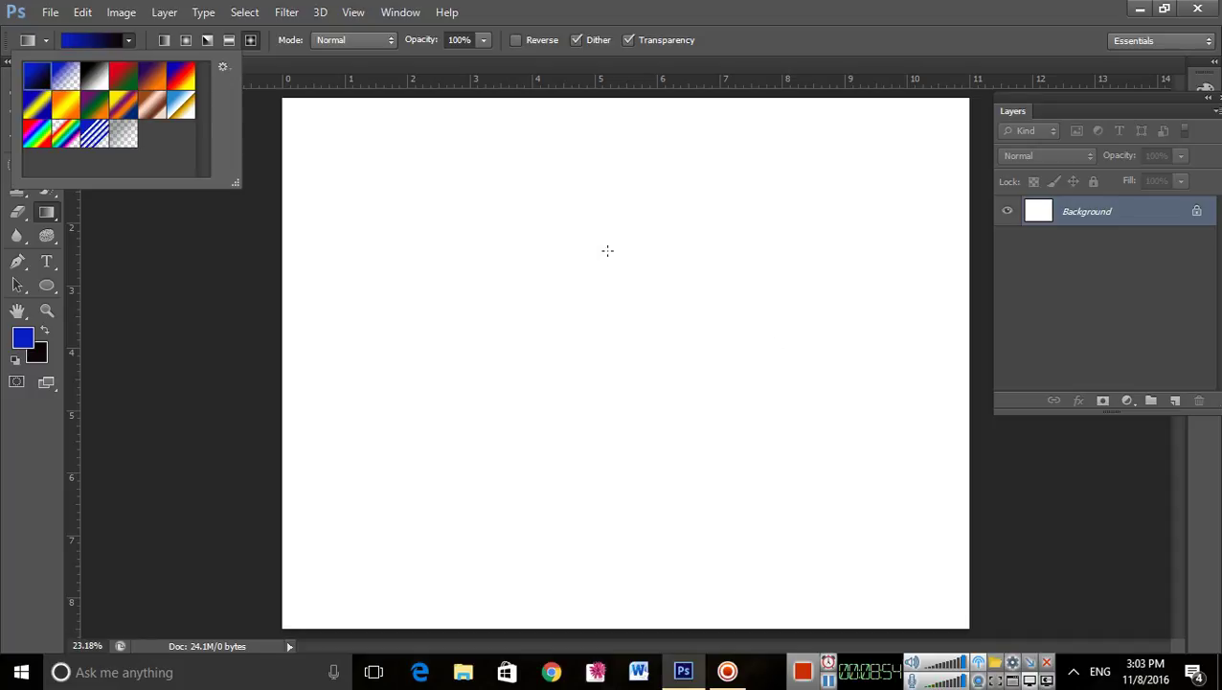
pyautogui.moveTo(492, 197); pyautogui.dragTo(621, 368)
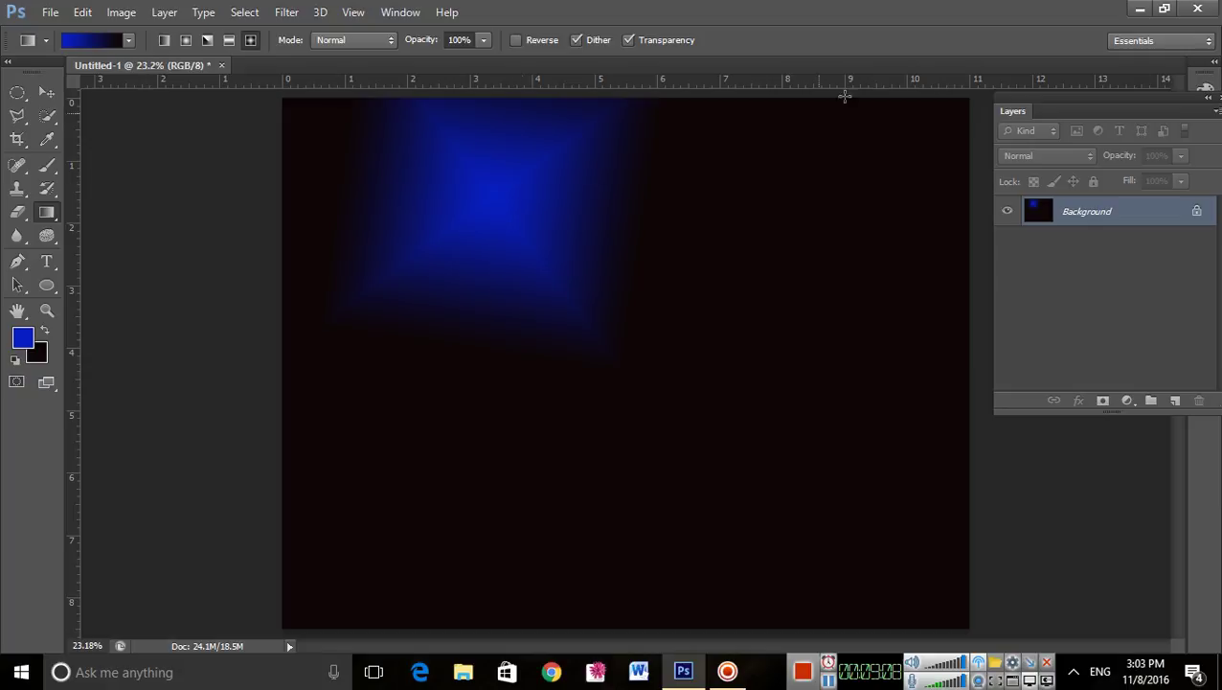
pyautogui.click(514, 41)
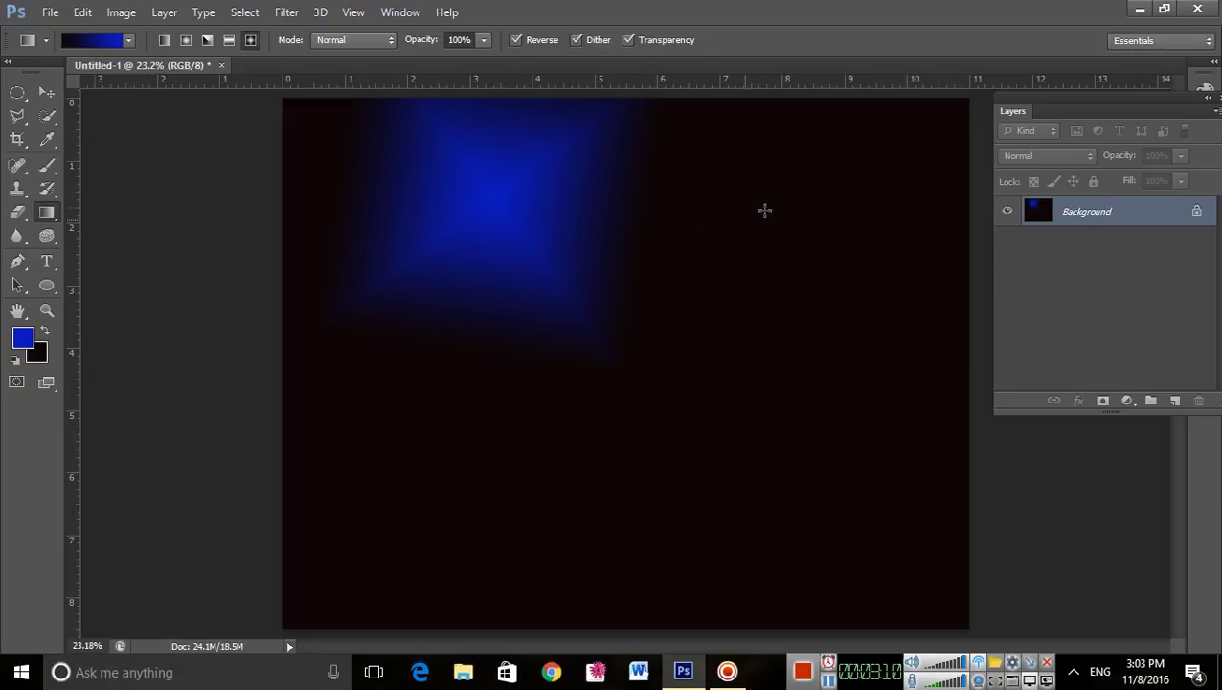
pyautogui.moveTo(786, 201); pyautogui.dragTo(583, 366)
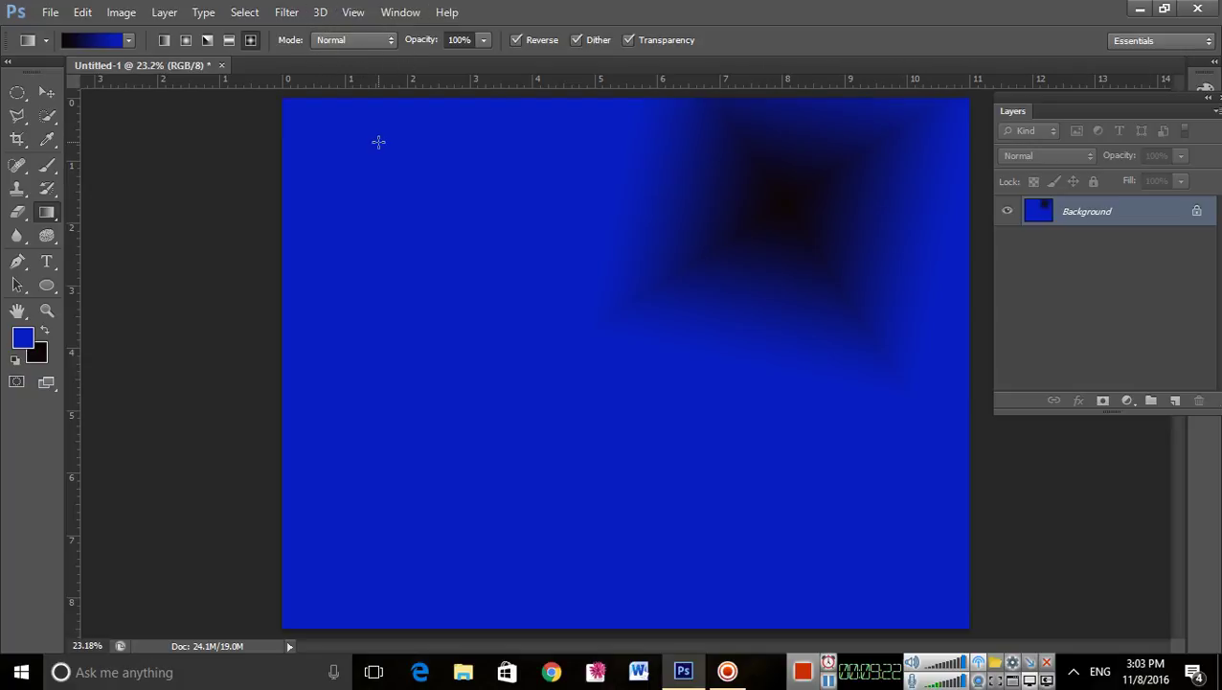
# Step: Close the untitled document without saving it and minimize the program window
pyautogui.click(221, 65)
pyautogui.click(625, 266)
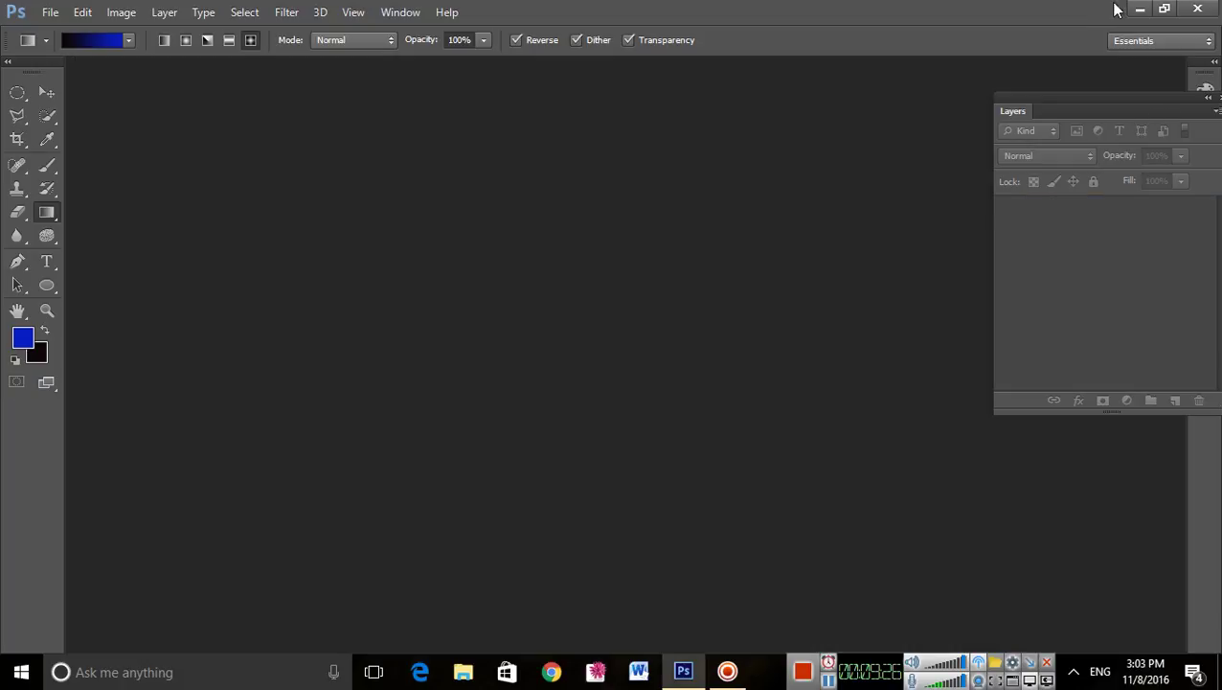
pyautogui.click(1139, 9)
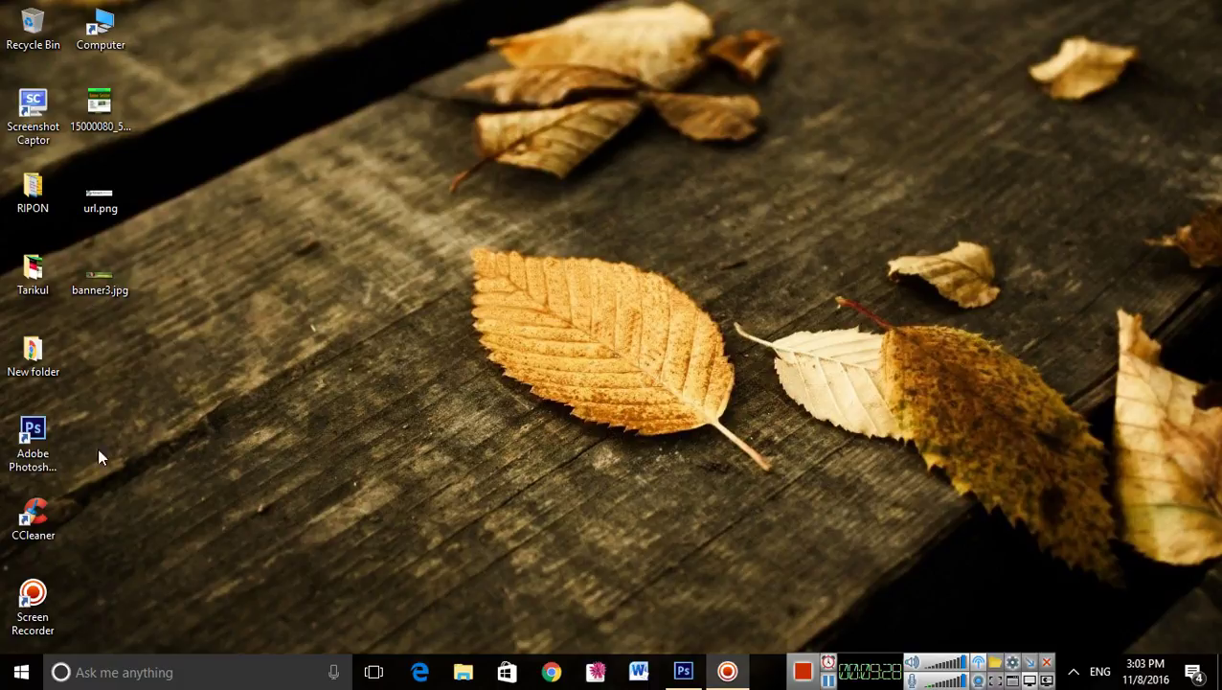
# Step: Switch to File Explorer and browse to the HD Image folder inside Documents > Received Files
pyautogui.click(465, 672)
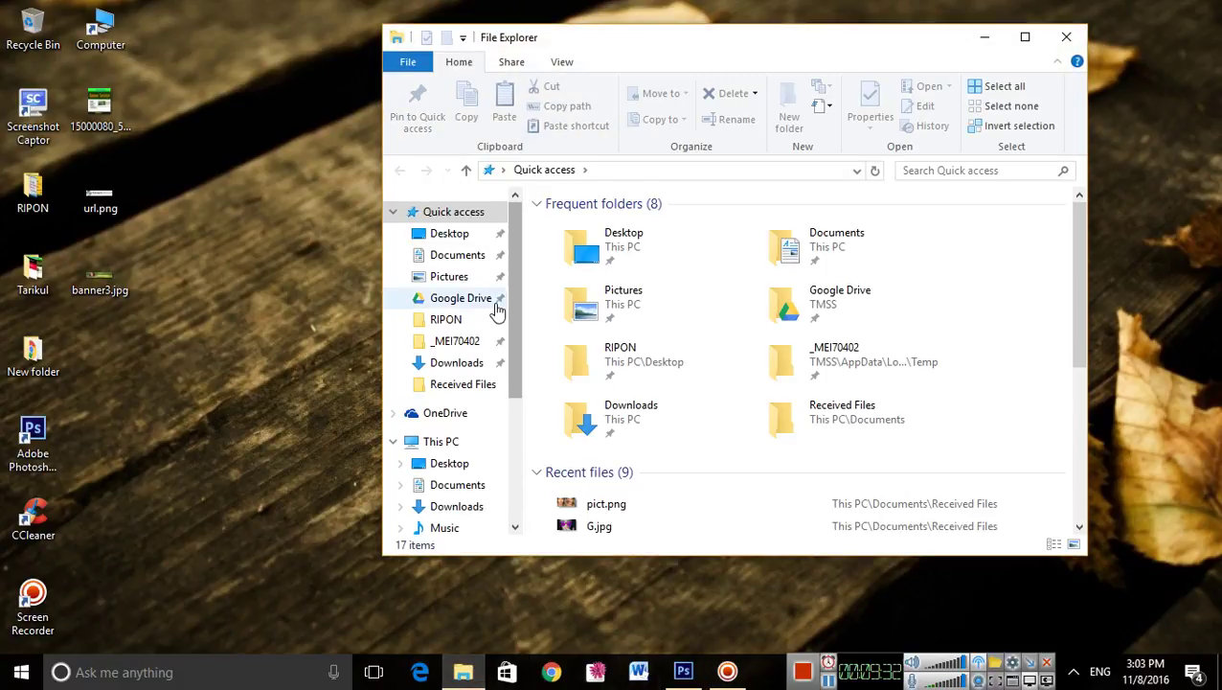
pyautogui.click(459, 256)
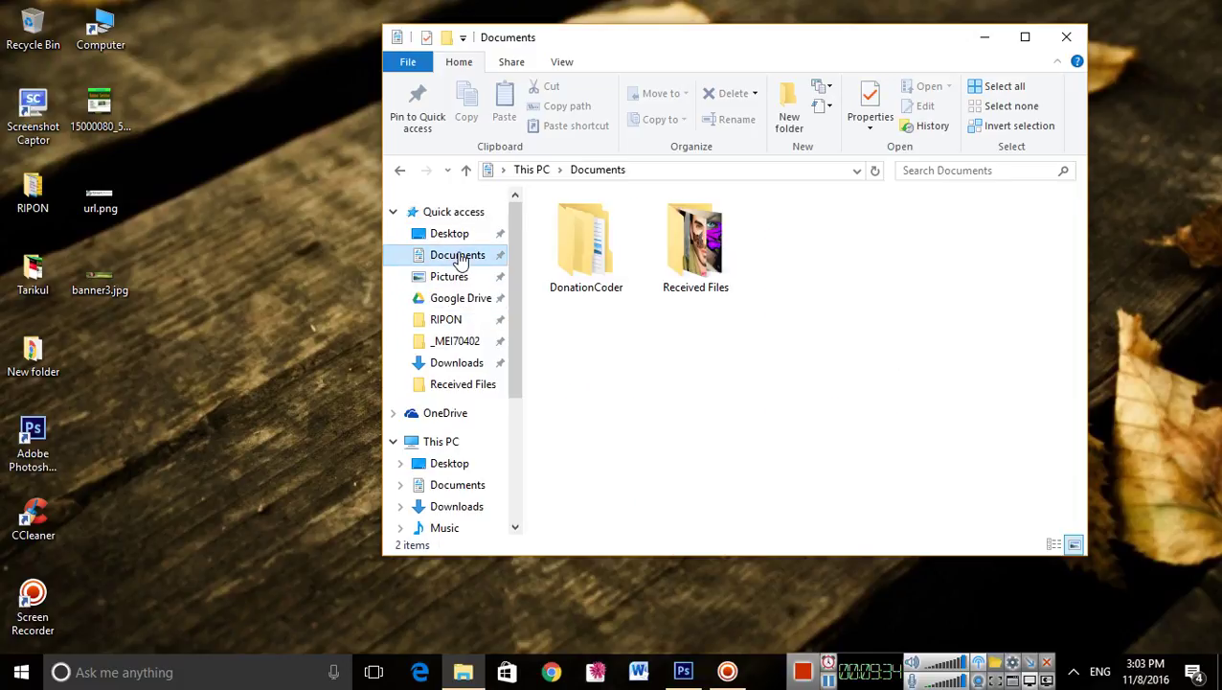
pyautogui.click(707, 259)
pyautogui.doubleClick(707, 259)
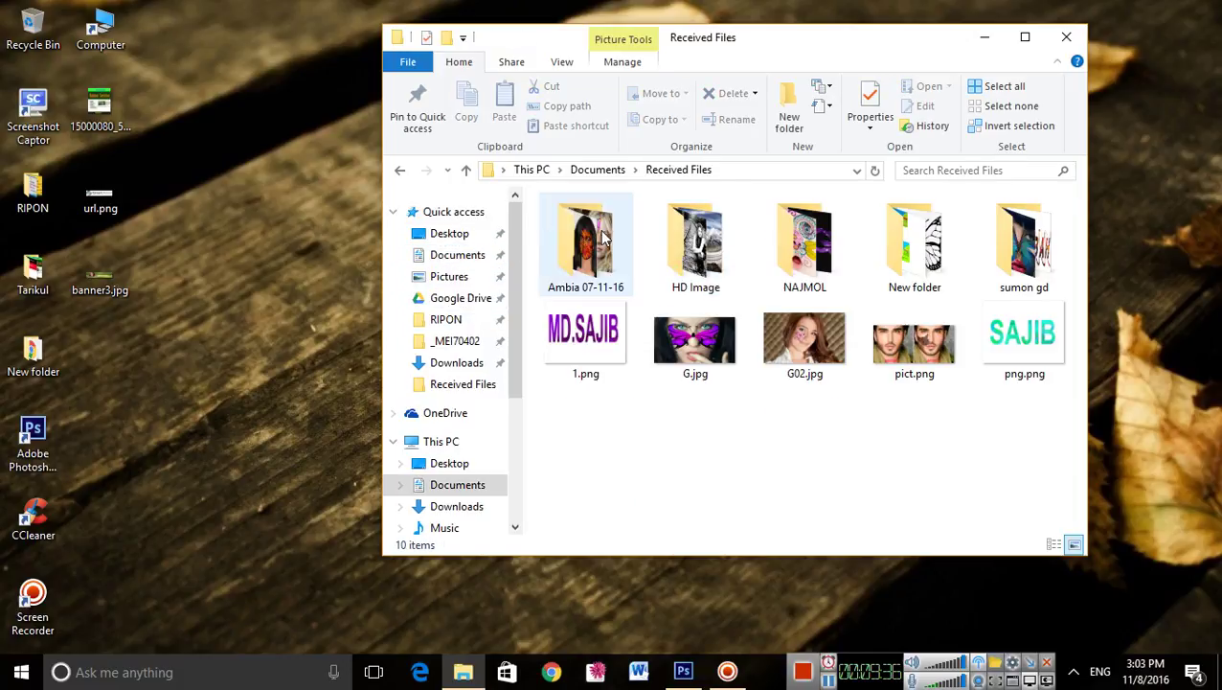
pyautogui.click(400, 172)
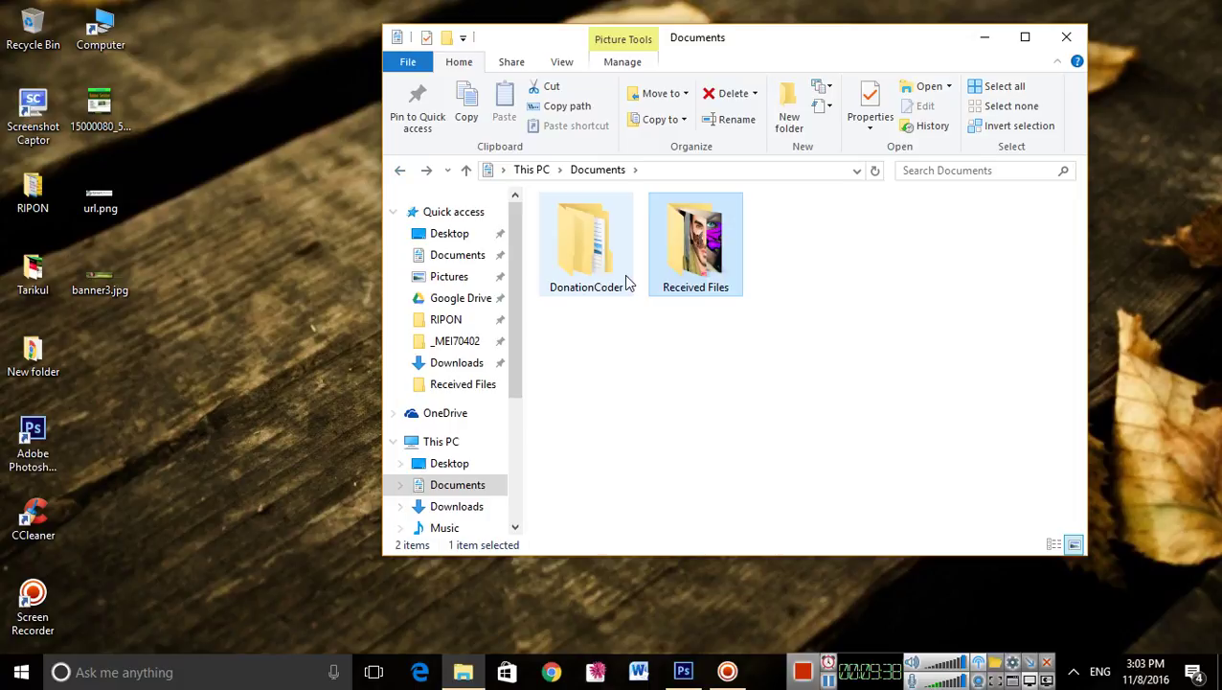
pyautogui.doubleClick(686, 276)
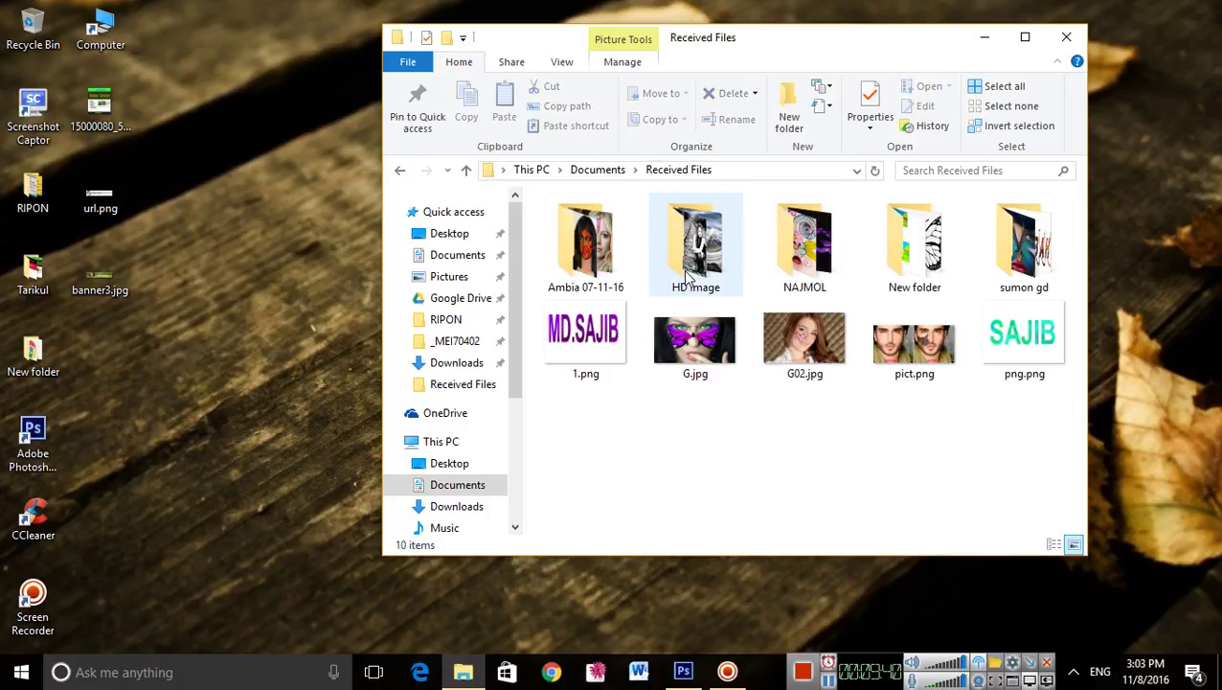
pyautogui.doubleClick(702, 260)
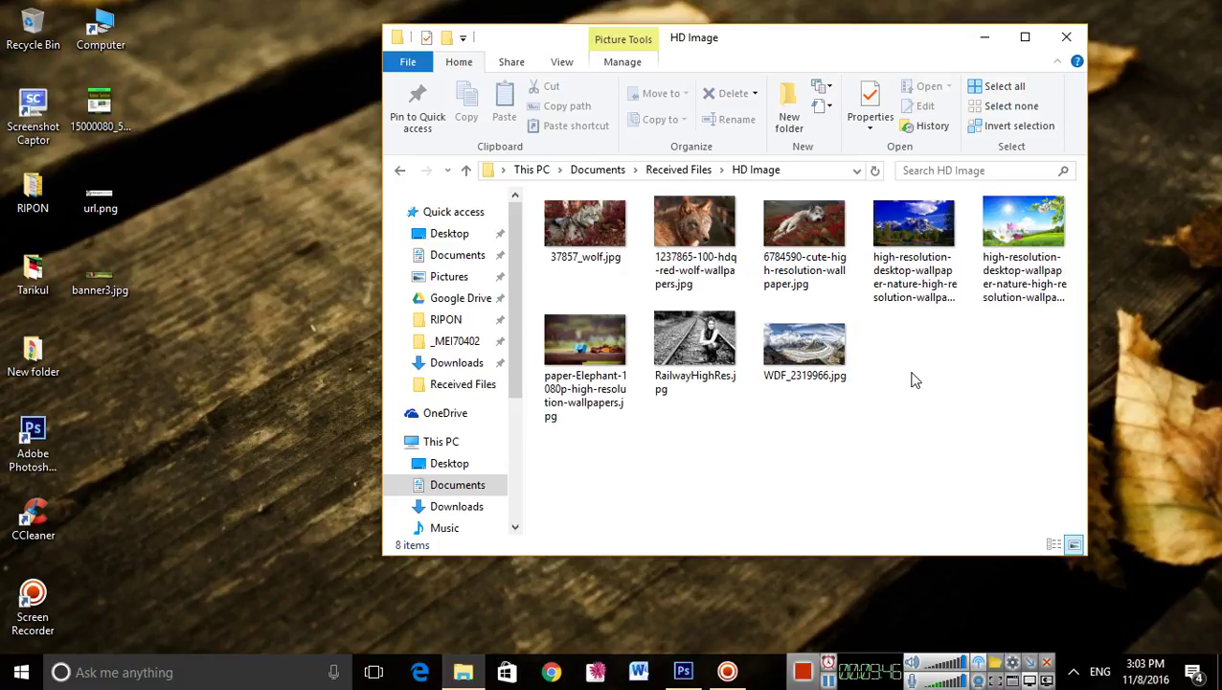
# Step: Open the image RailwayHighRes.jpg in Photoshop
pyautogui.click(697, 328)
pyautogui.moveTo(725, 416); pyautogui.dragTo(478, 394)
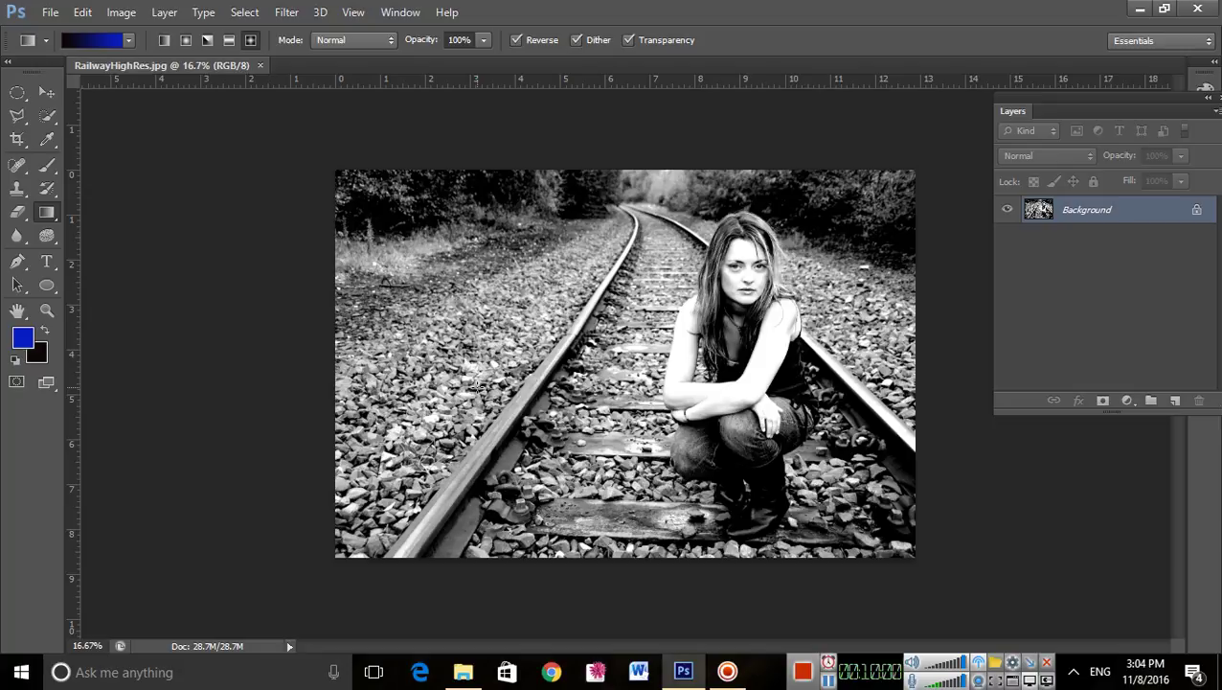
pyautogui.scroll(1, 476, 386)
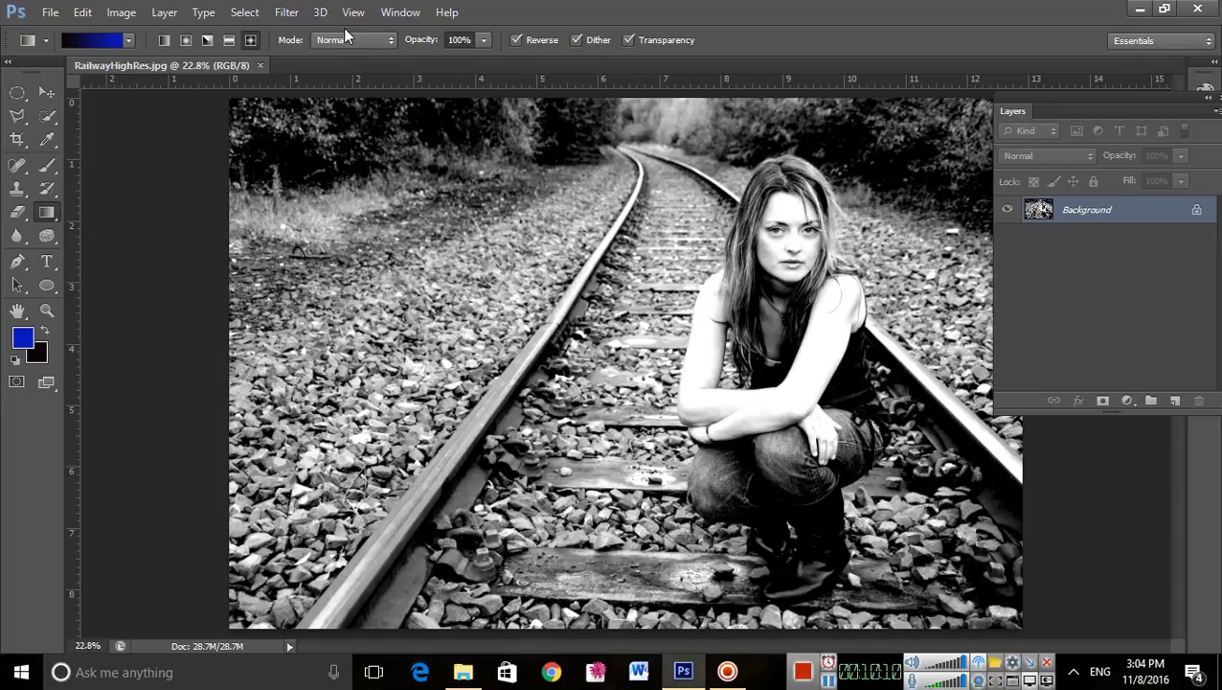
# Step: Check the gradient blending modes and convert the locked Background into an editable layer named Layer 0
pyautogui.click(361, 40)
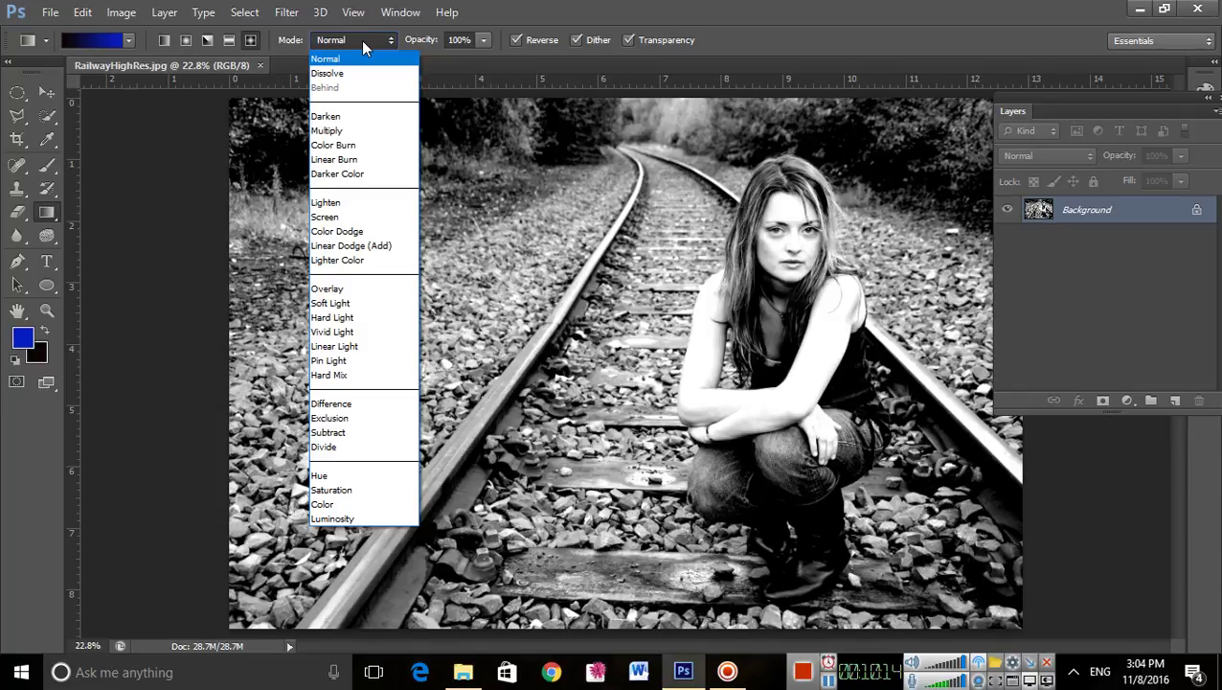
pyautogui.click(361, 40)
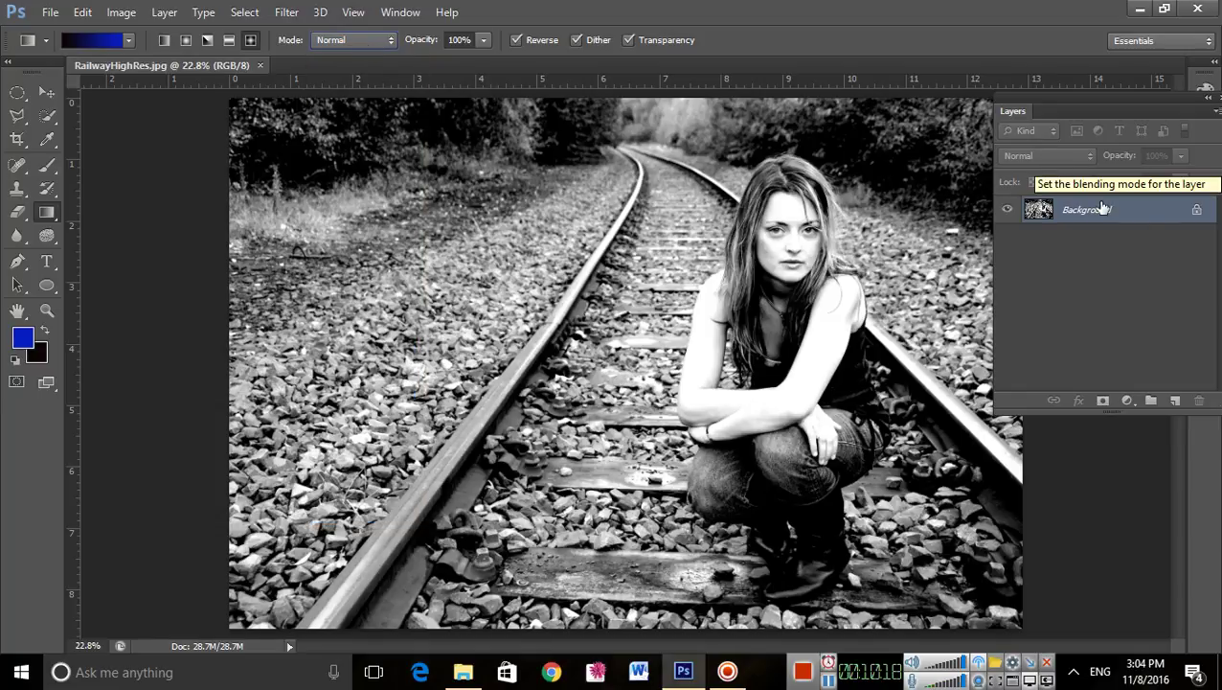
pyautogui.doubleClick(1196, 213)
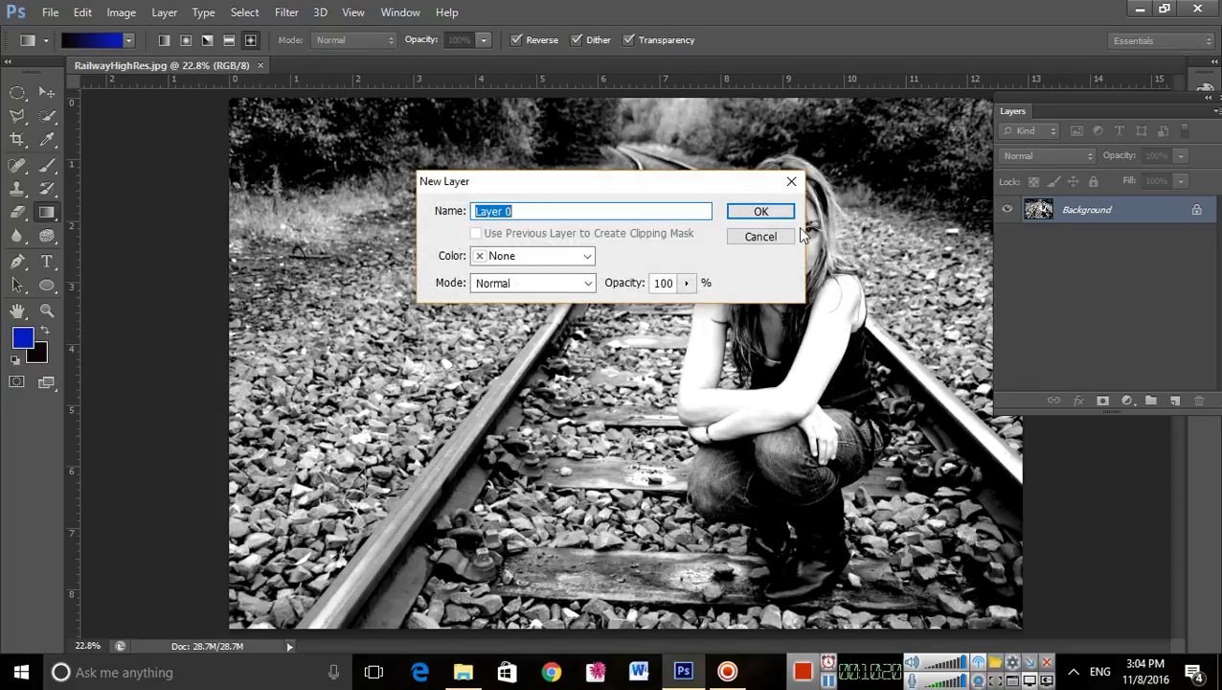
pyautogui.click(757, 208)
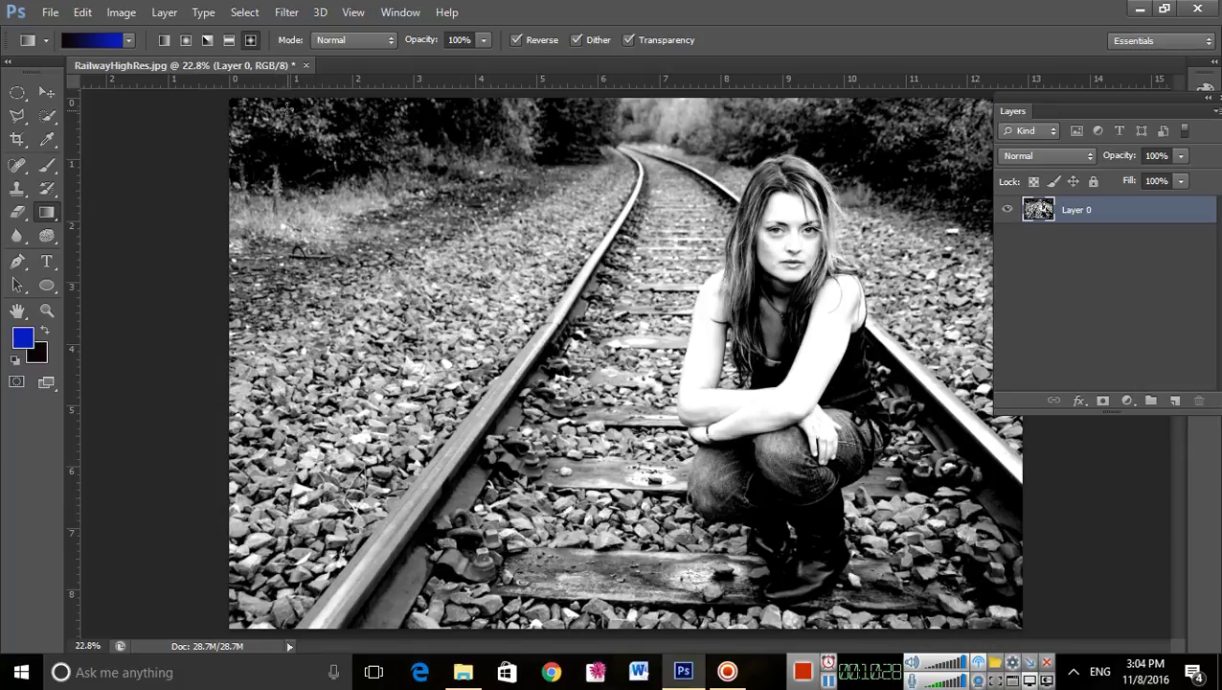
# Step: Cover Layer 0 with a reversed diagonal diamond gradient, then switch to the linear style and fill it diagonally again
pyautogui.moveTo(243, 113)
pyautogui.mouseDown()
pyautogui.moveTo(466, 292)
pyautogui.moveTo(862, 536)
pyautogui.moveTo(877, 527)
pyautogui.mouseUp()
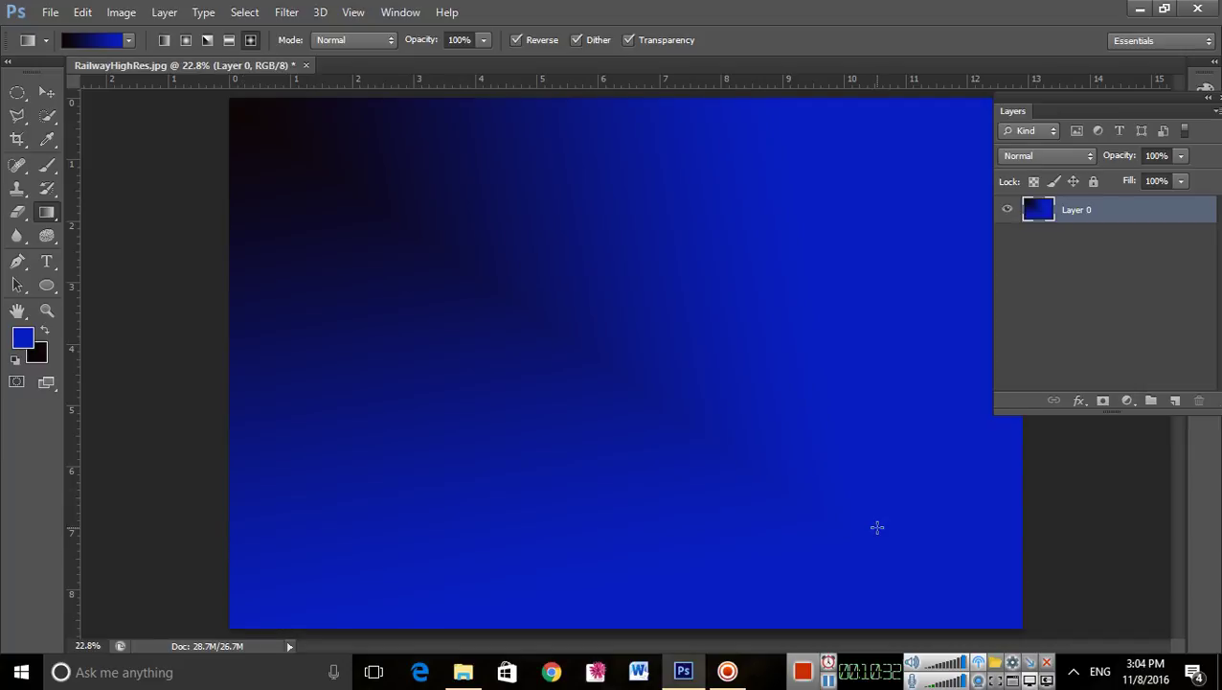
pyautogui.click(164, 40)
pyautogui.moveTo(336, 159); pyautogui.dragTo(780, 517)
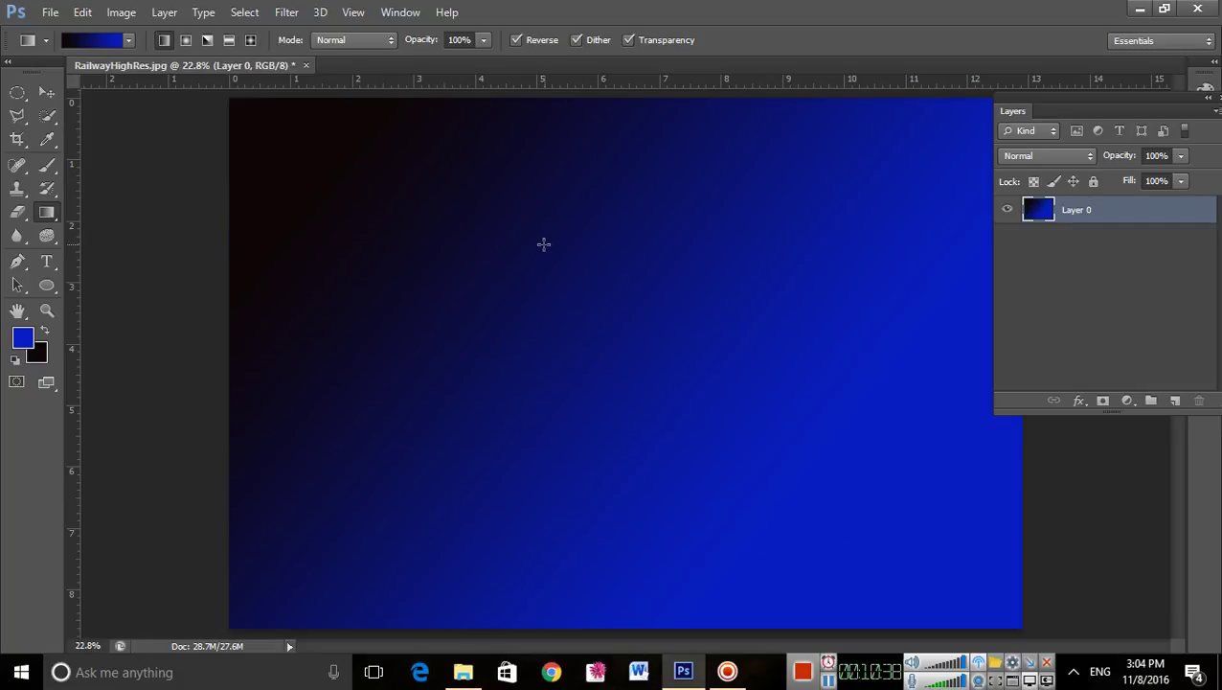
# Step: Look through the gradient blending modes, leave the mode at Normal, and undo both gradient fills on Layer 0
pyautogui.click(368, 42)
pyautogui.click(368, 43)
pyautogui.scroll(-4, 368, 42)
pyautogui.scroll(-2, 367, 42)
pyautogui.scroll(-4, 368, 42)
pyautogui.scroll(-2, 368, 42)
pyautogui.scroll(3, 367, 42)
pyautogui.scroll(9, 368, 43)
pyautogui.hotkey('ctrl', 'alt', 'z')
pyautogui.hotkey('ctrl', 'alt', 'z')
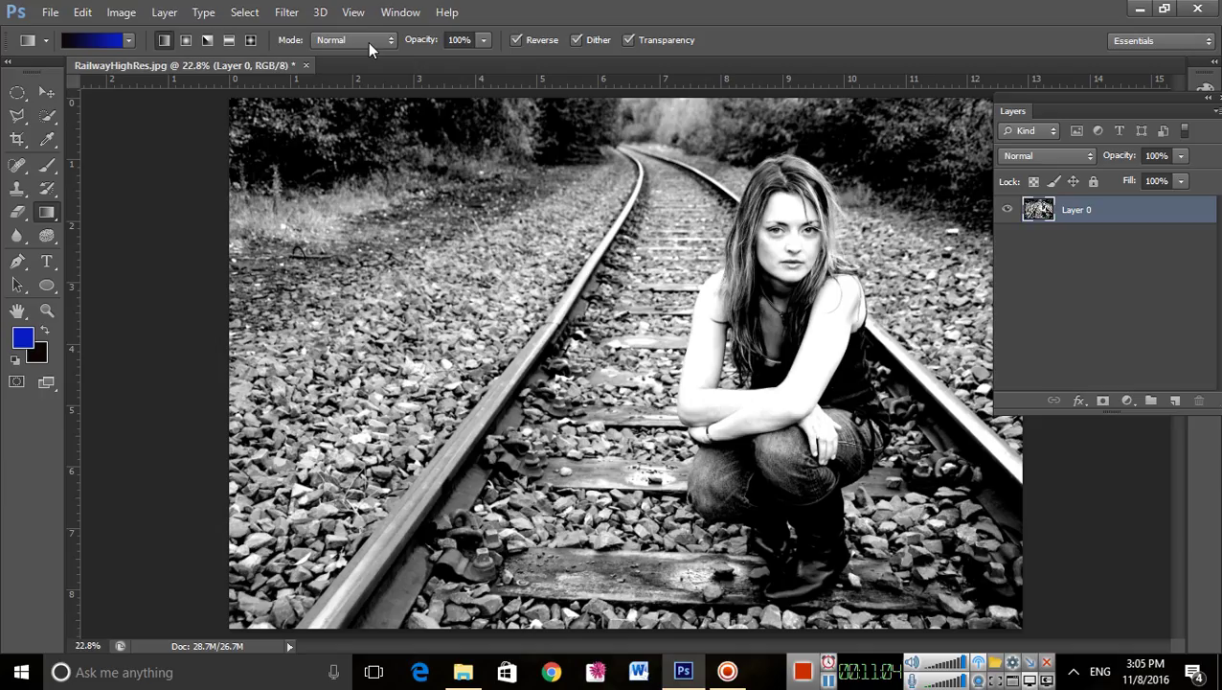
# Step: Set the gradient mode to Color Burn and apply a reversed linear gradient diagonally down across the railway photo
pyautogui.click(356, 41)
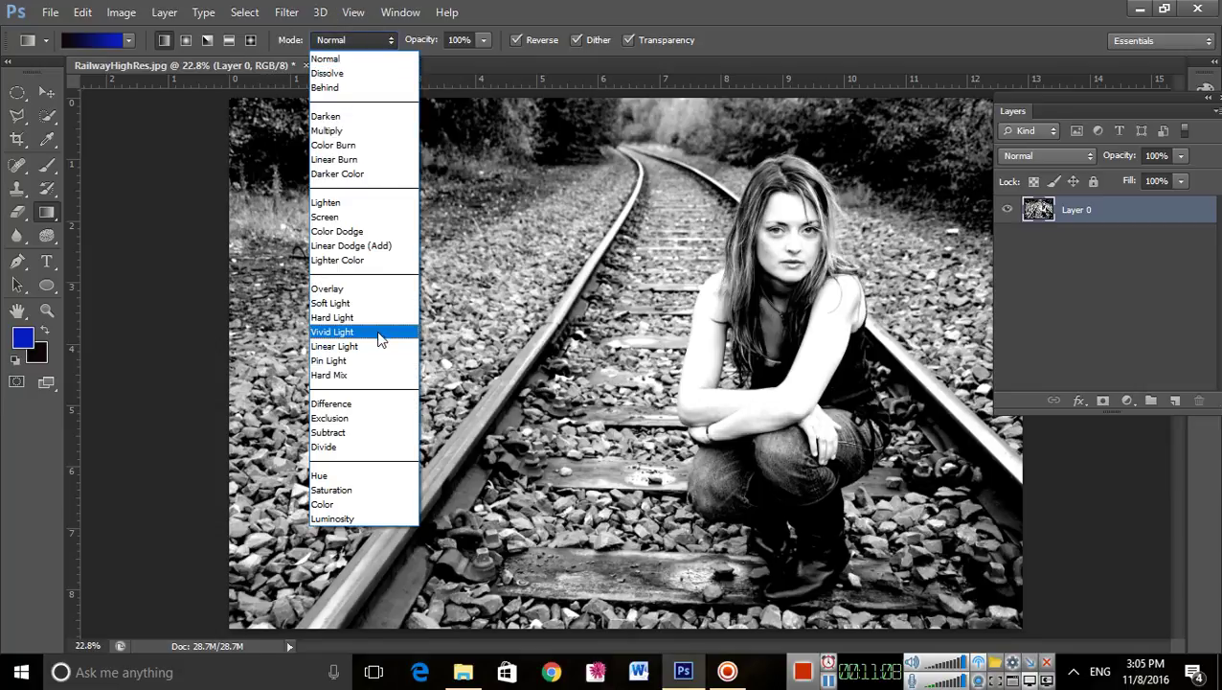
pyautogui.click(368, 147)
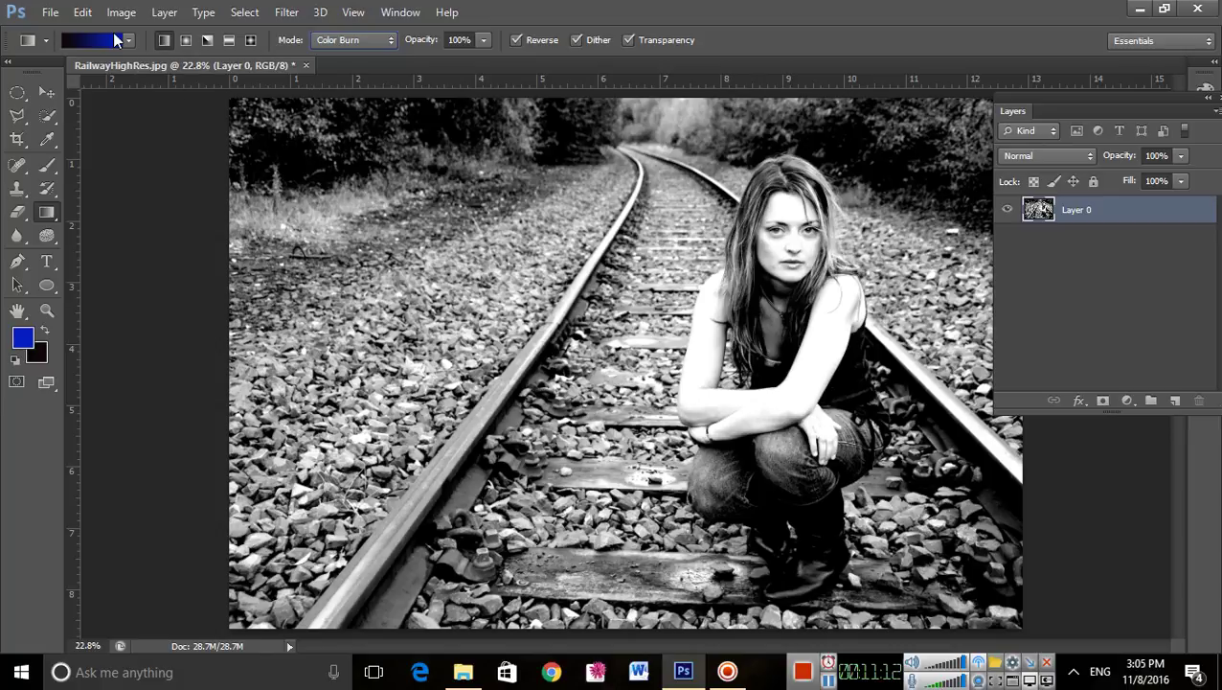
pyautogui.moveTo(234, 100)
pyautogui.mouseDown()
pyautogui.moveTo(900, 554)
pyautogui.moveTo(860, 550)
pyautogui.mouseUp()
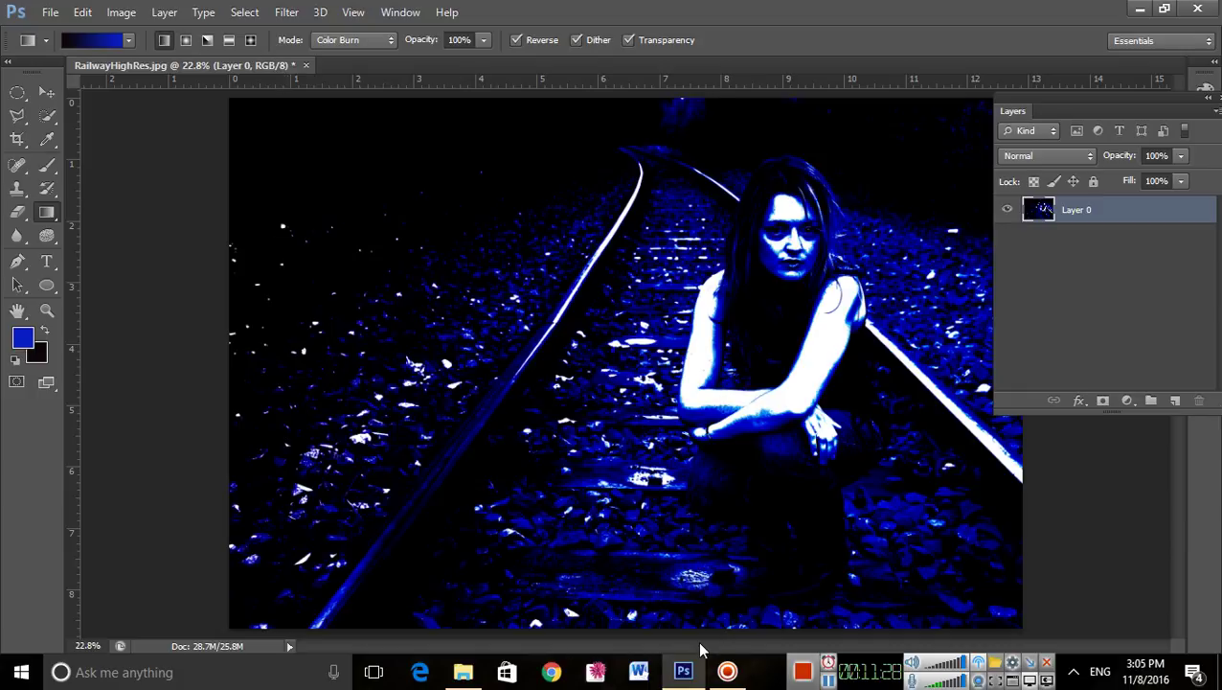
# Step: Set the gradient mode to Linear Burn and revert the railway photo to its saved version
pyautogui.click(340, 40)
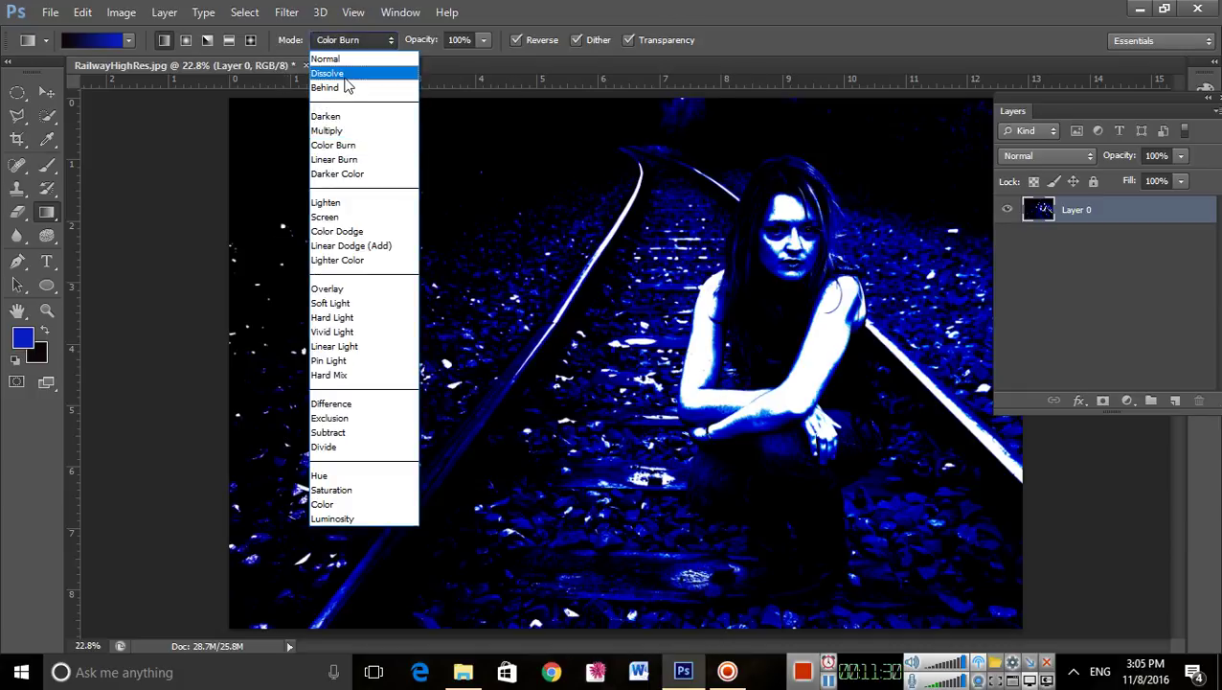
pyautogui.click(374, 78)
pyautogui.press('Down')
pyautogui.press('Down')
pyautogui.press('Down')
pyautogui.press('Down')
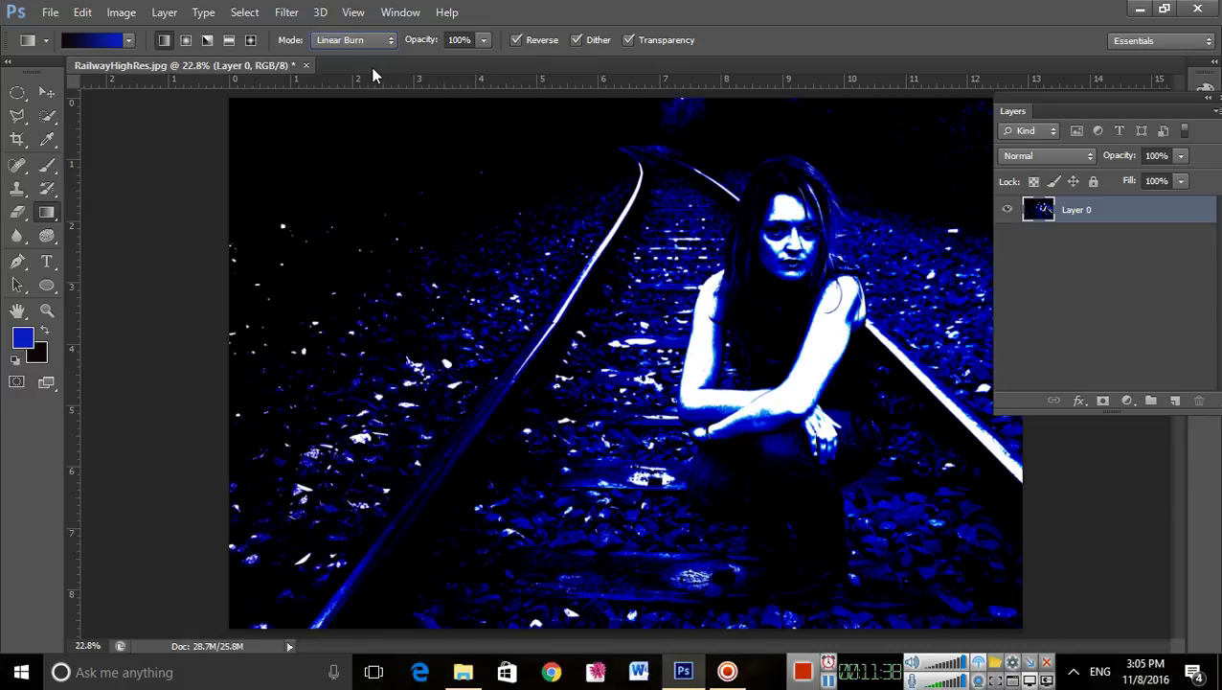
pyautogui.press('F12')
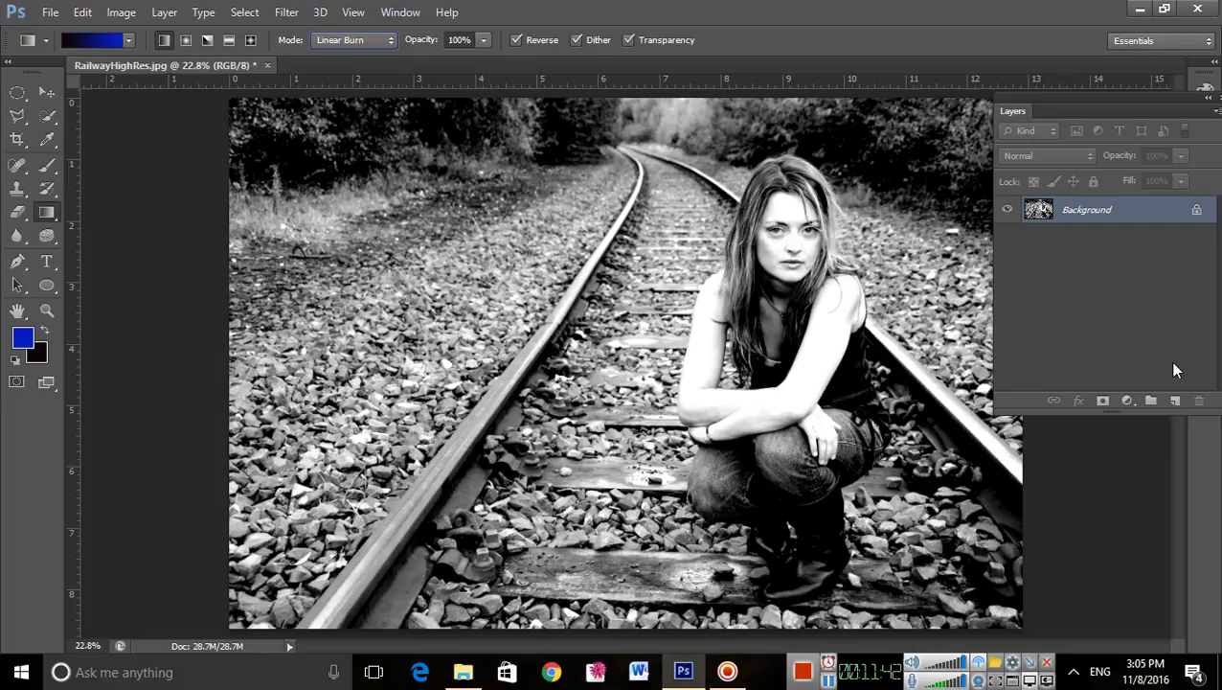
# Step: Add a new layer above the Background and fill it diagonally with the reversed orange-yellow-orange preset using the linear style
pyautogui.click(1176, 402)
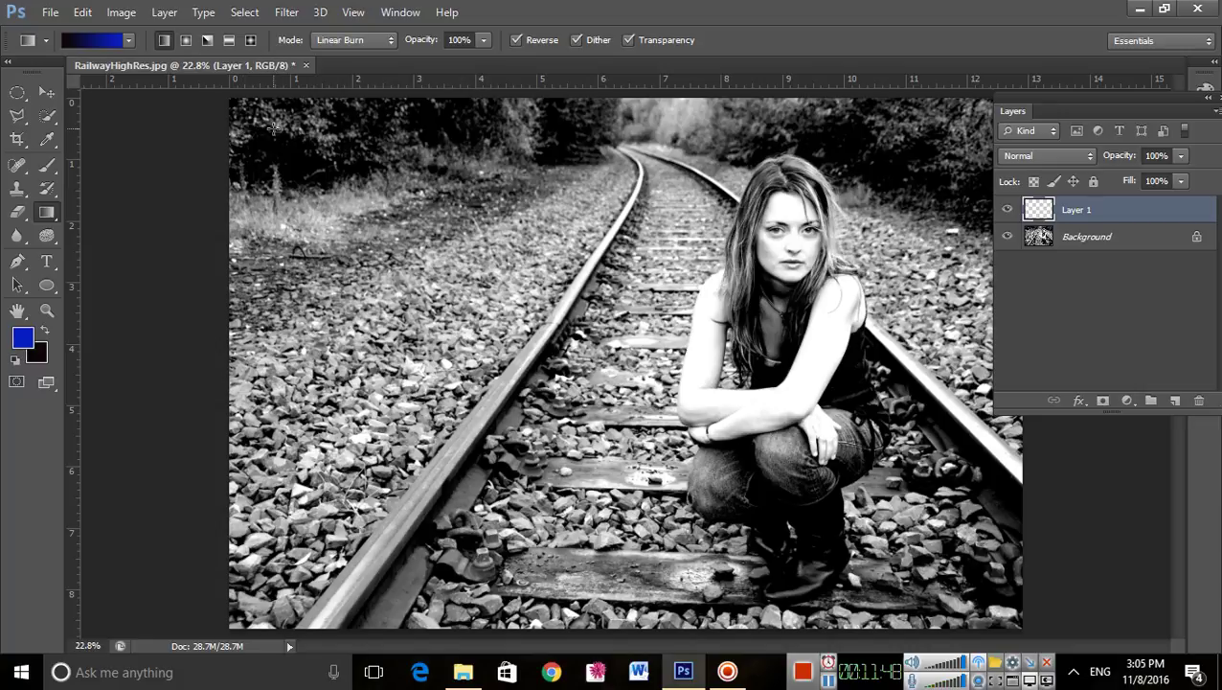
pyautogui.click(121, 41)
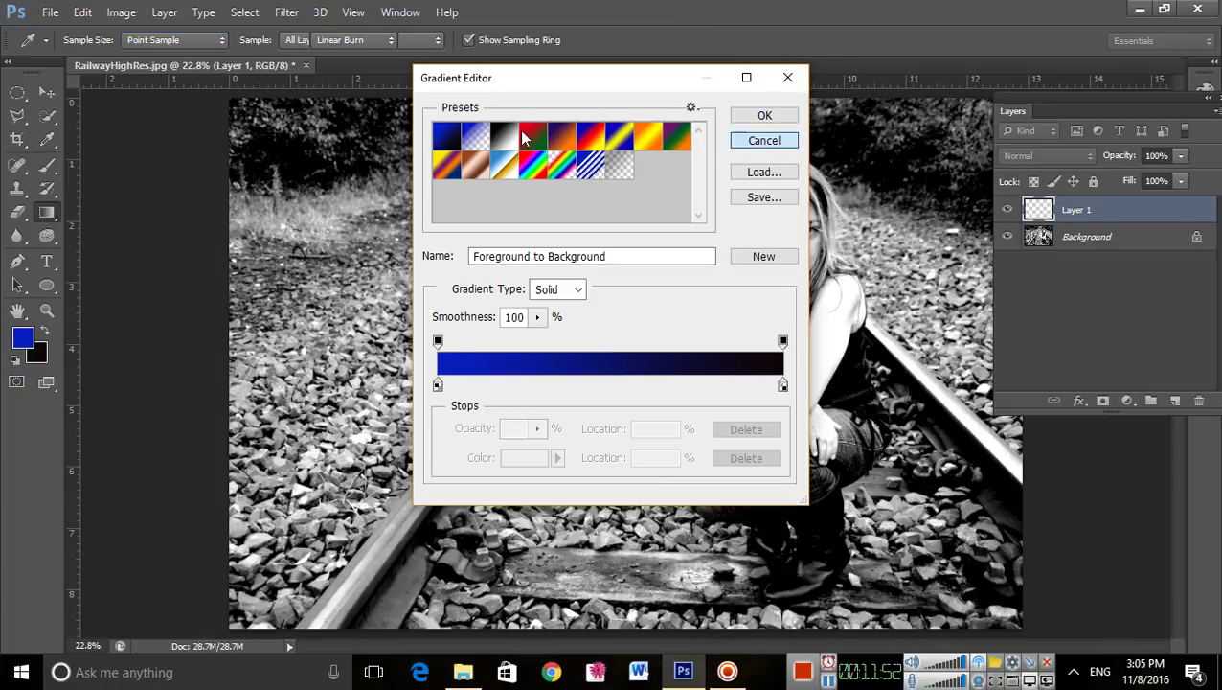
pyautogui.click(766, 143)
pyautogui.click(136, 38)
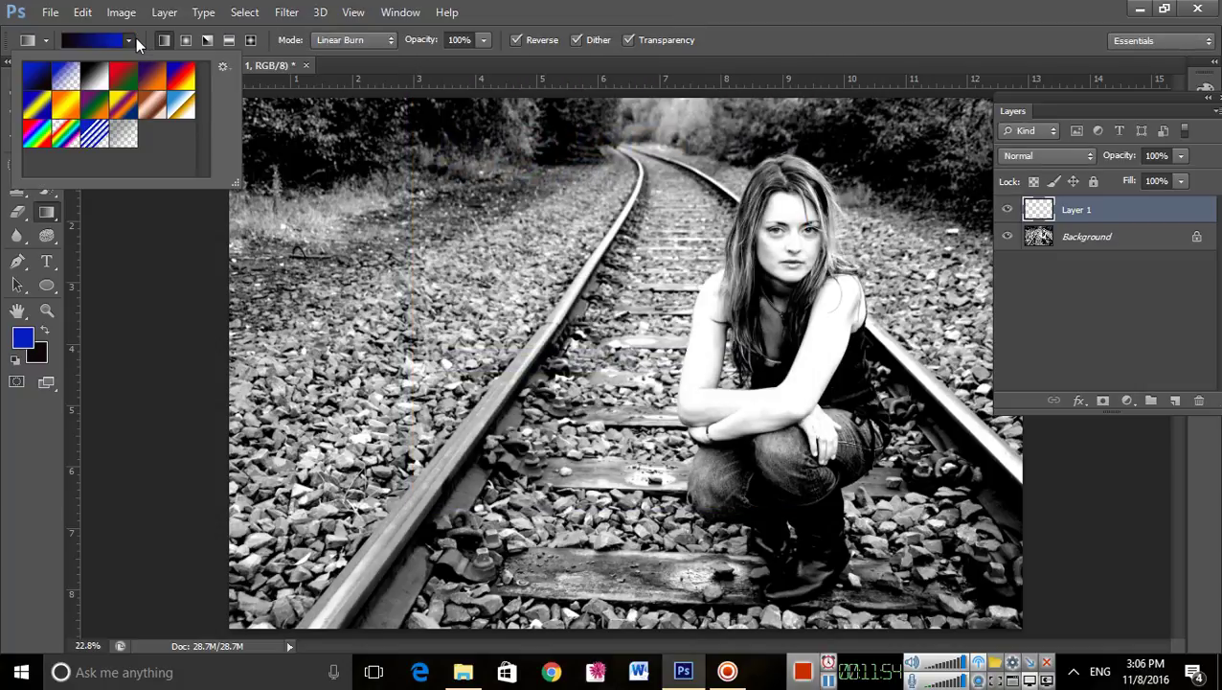
pyautogui.click(69, 107)
pyautogui.click(537, 15)
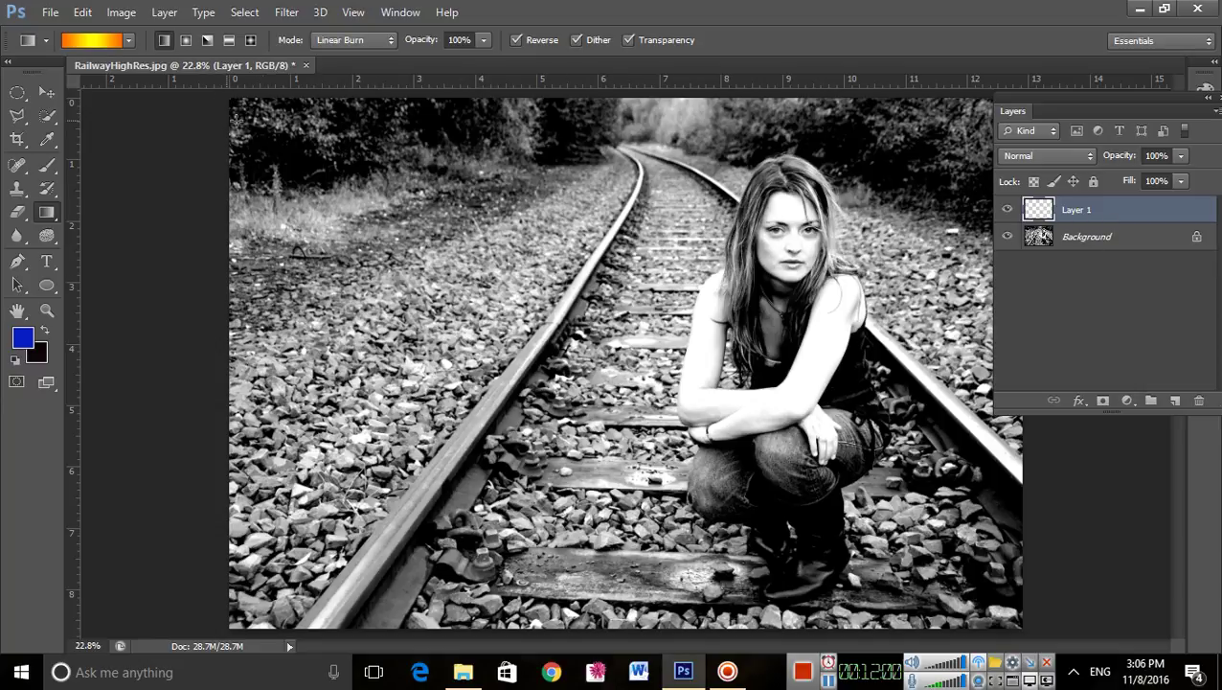
pyautogui.moveTo(247, 113); pyautogui.dragTo(847, 479)
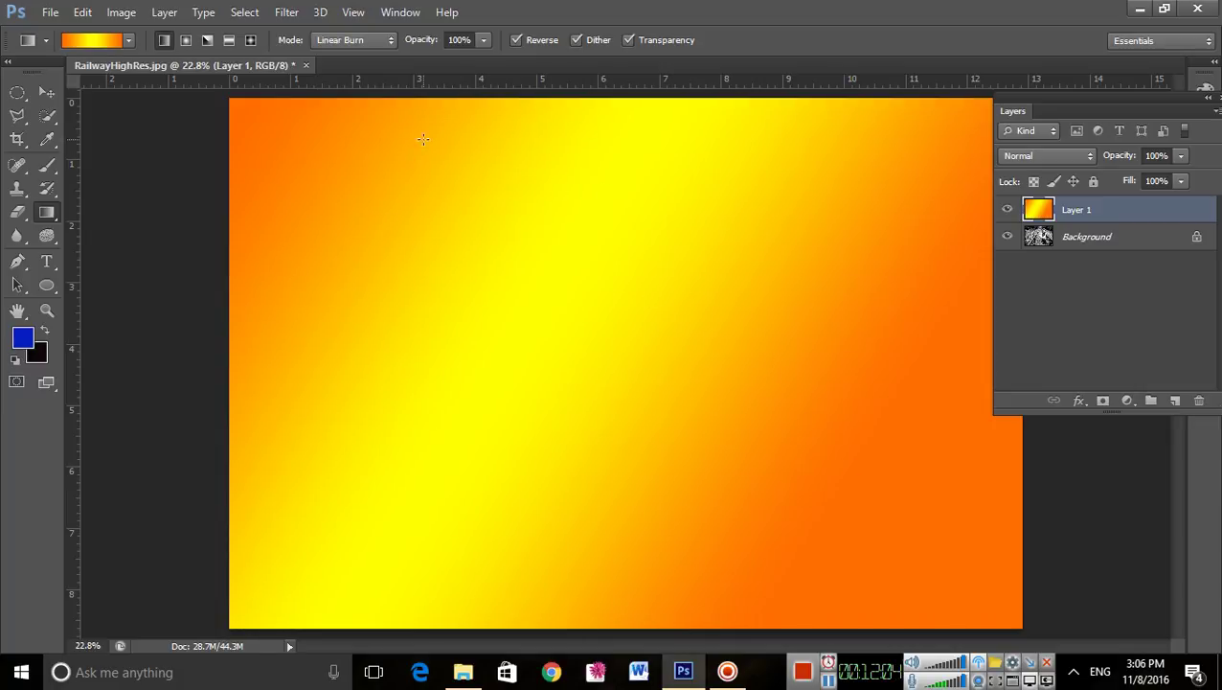
# Step: Step through the gradient tool's blending modes and set the mode back to Normal
pyautogui.click(378, 40)
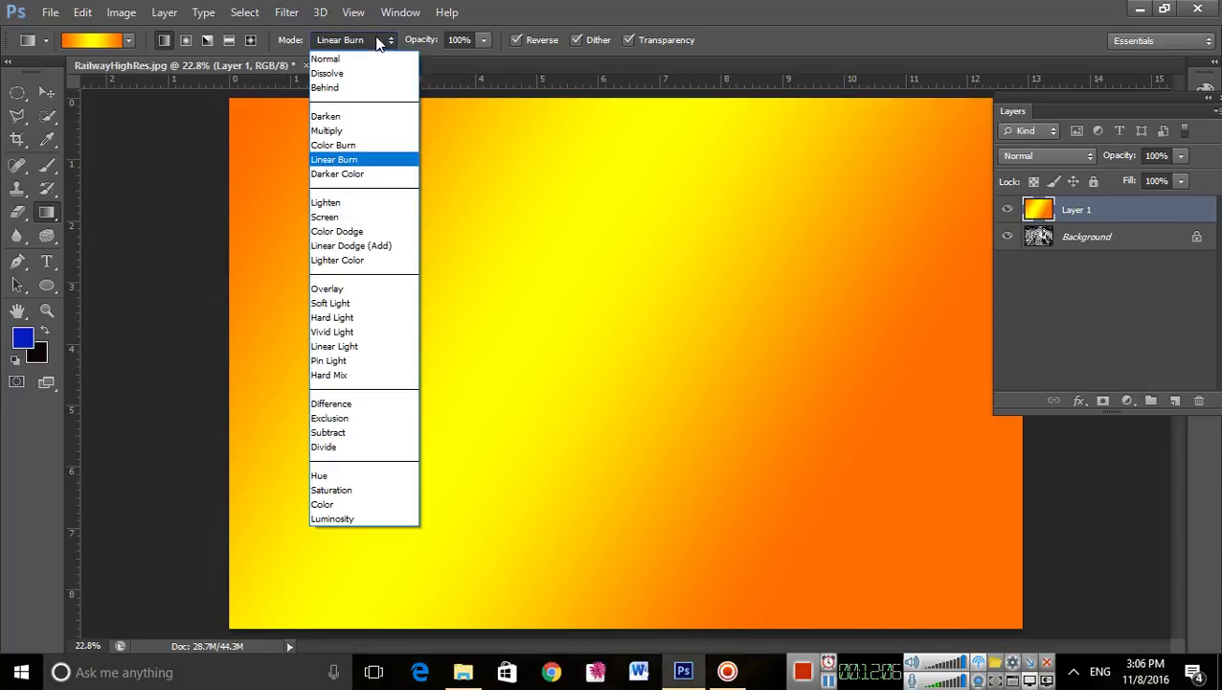
pyautogui.press('Down')
pyautogui.press('Down')
pyautogui.press('Down')
pyautogui.press('Down')
pyautogui.press('Down')
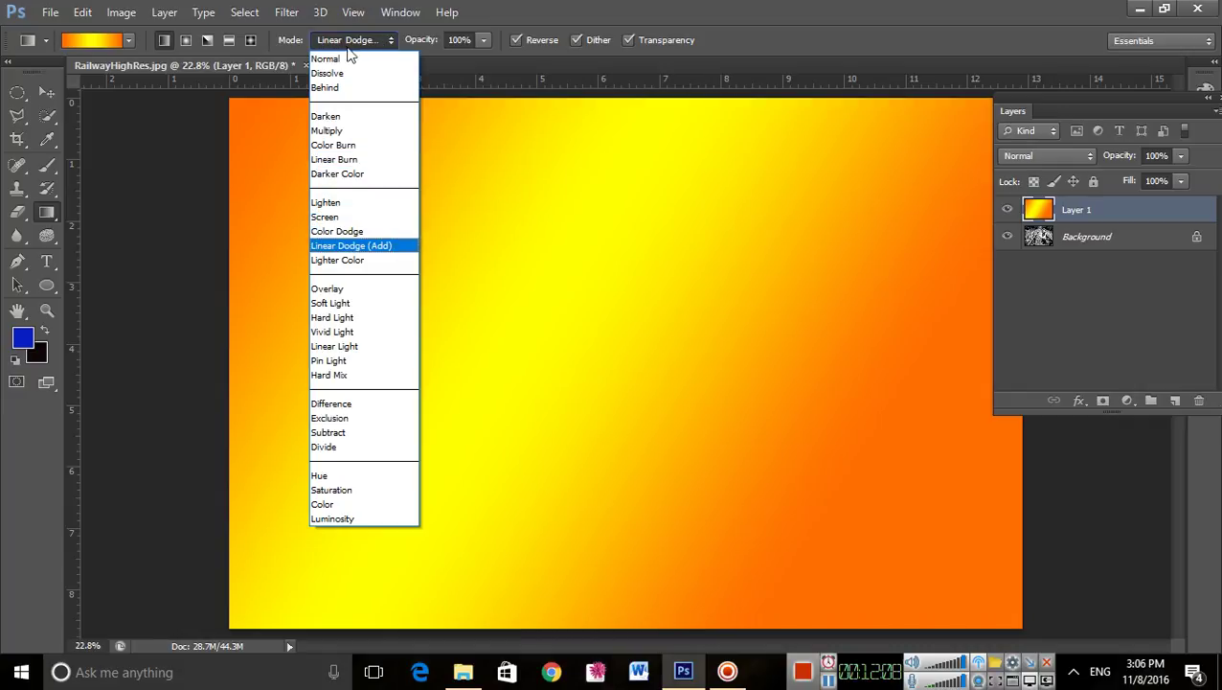
pyautogui.press('Return')
pyautogui.press('Down')
pyautogui.press('Down')
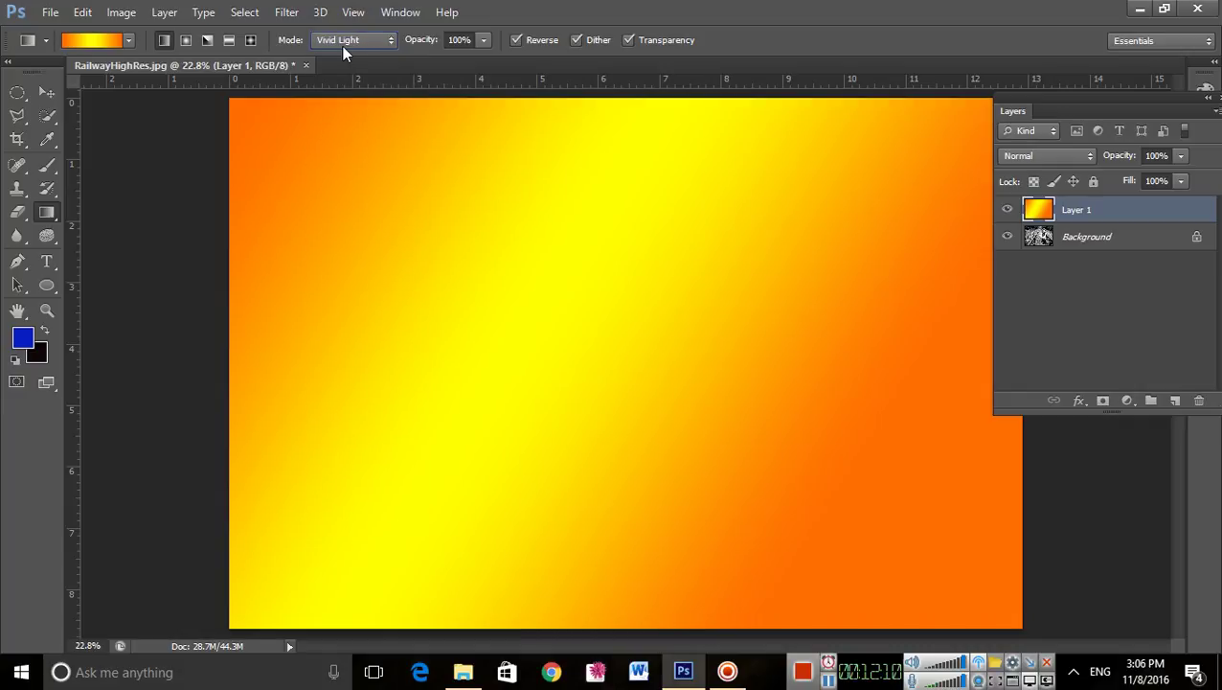
pyautogui.scroll(12, 341, 53)
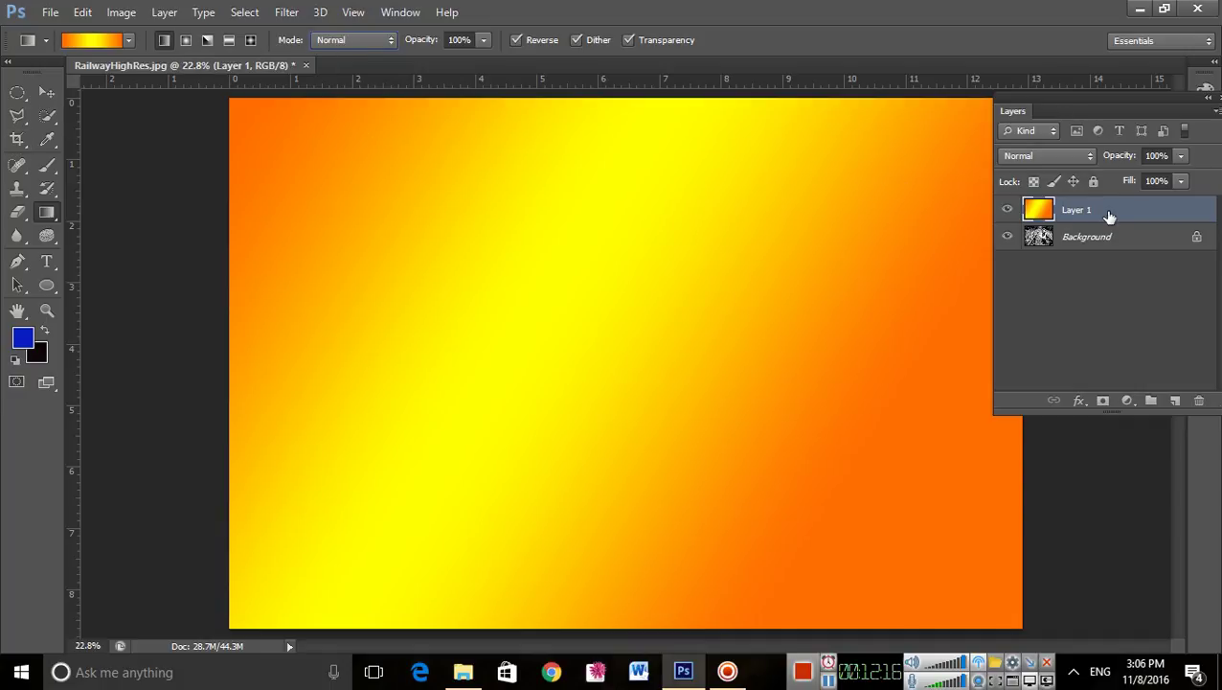
# Step: Preview the blending modes of Layer 1 over the photo, from the darkening modes through to Color Dodge
pyautogui.click(1040, 153)
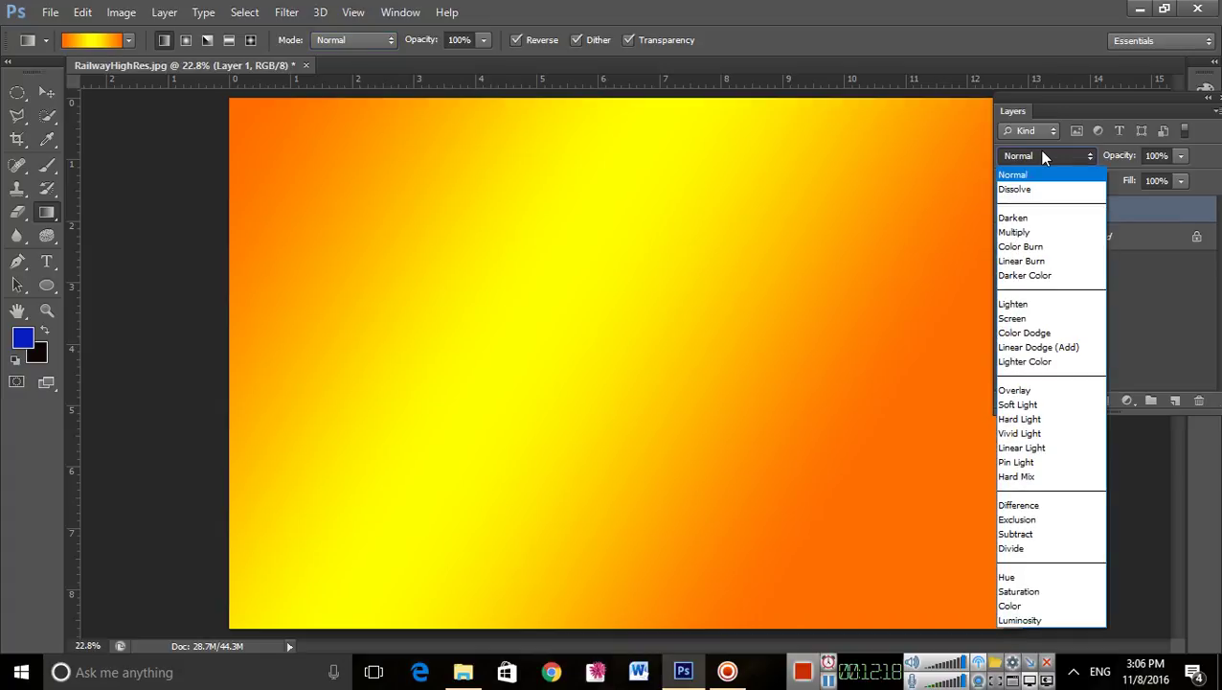
pyautogui.click(1044, 156)
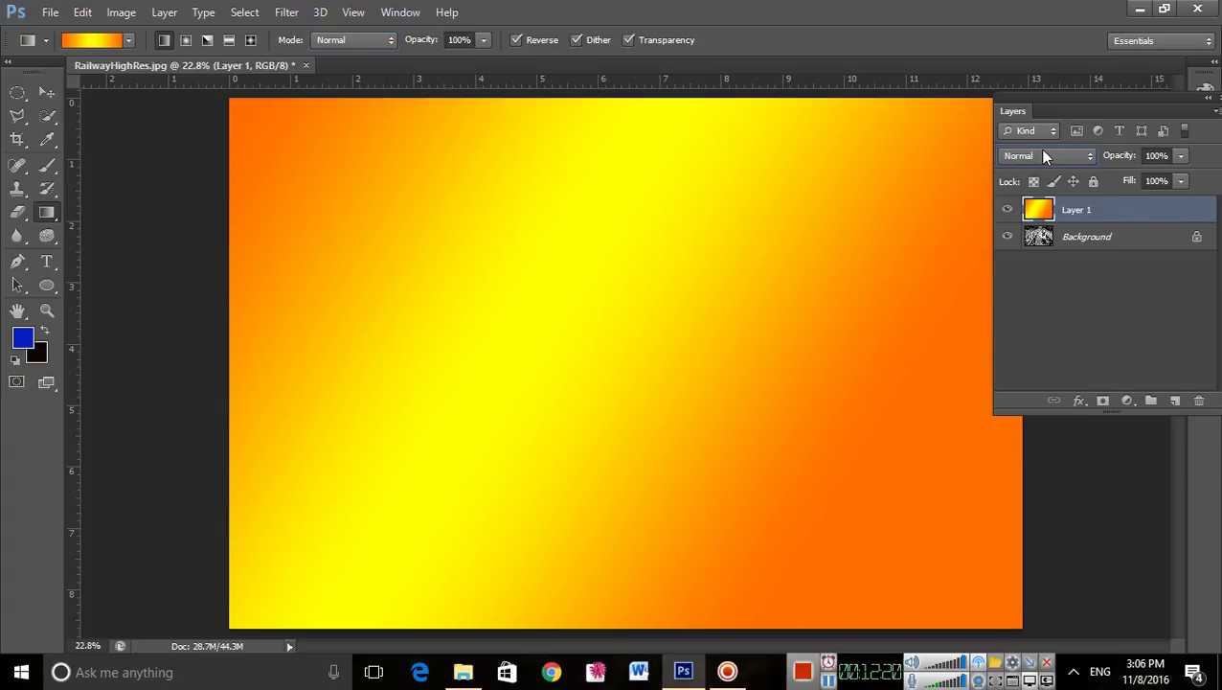
pyautogui.press('Down')
pyautogui.press('Down')
pyautogui.press('Down')
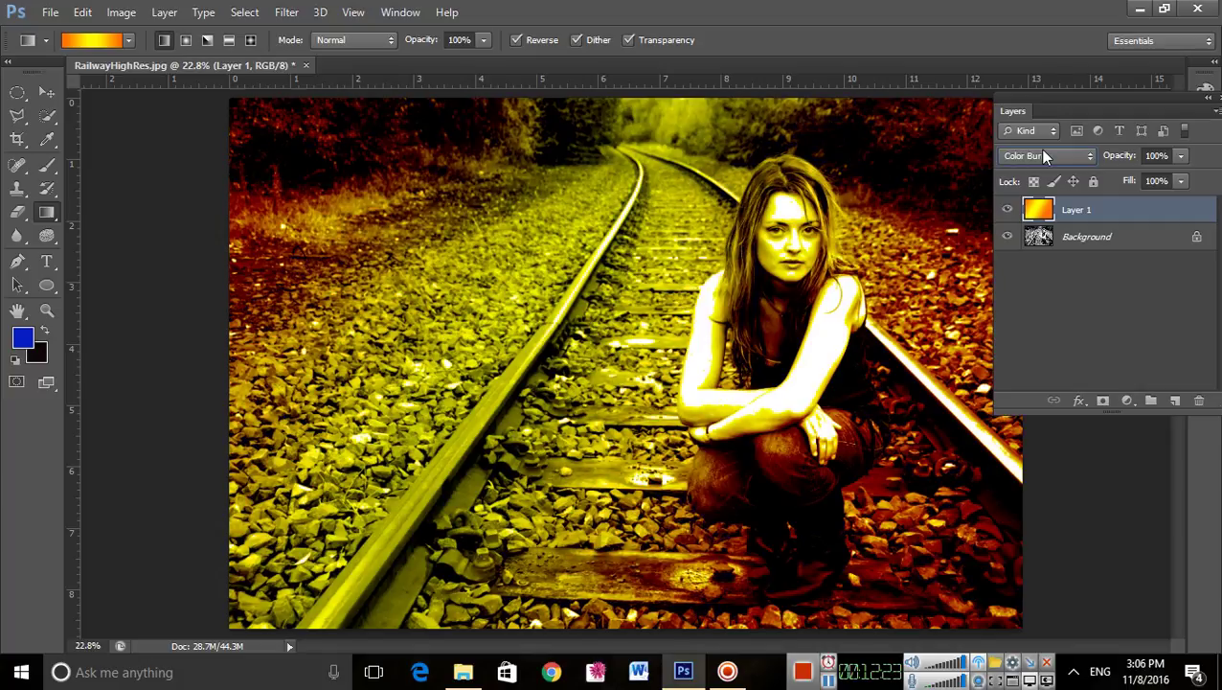
pyautogui.press('Down')
pyautogui.press('Down')
pyautogui.press('Down')
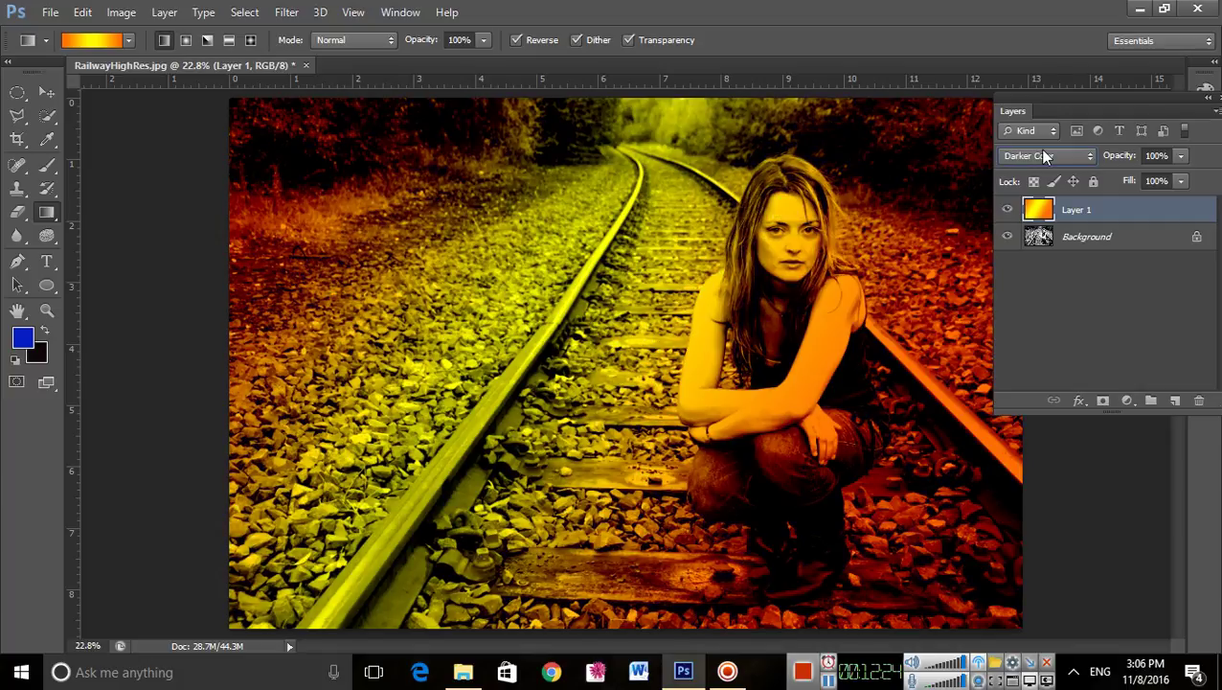
pyautogui.press('Down')
pyautogui.press('Down')
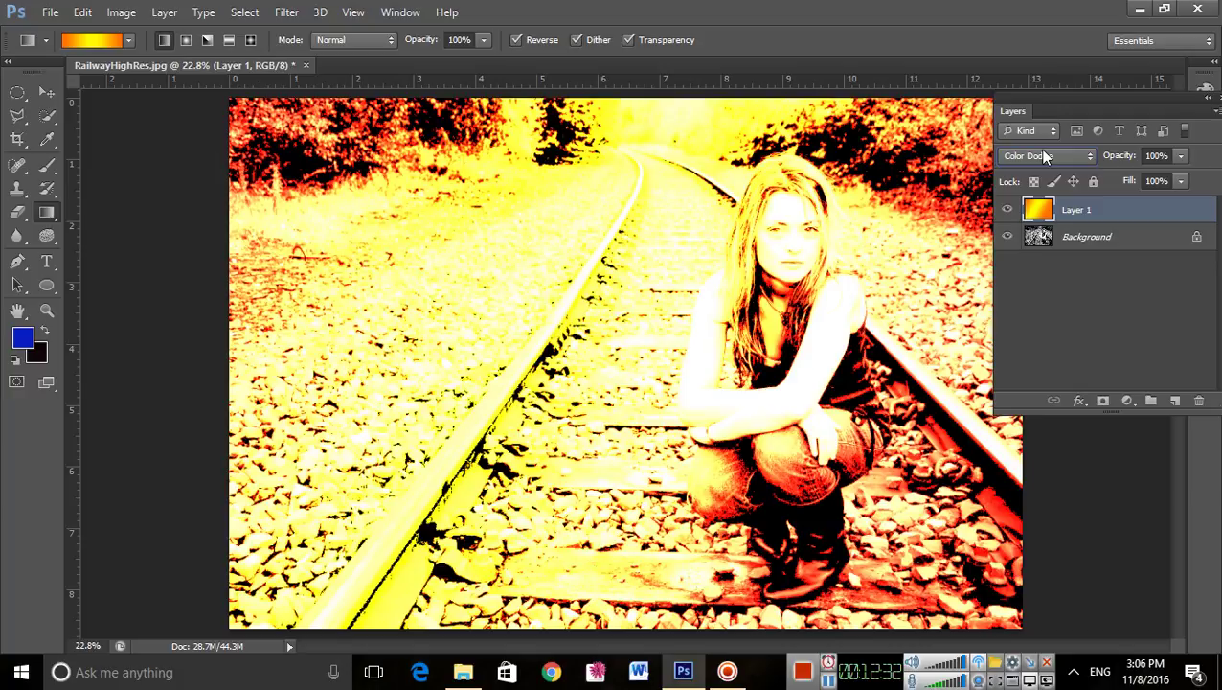
# Step: Preview Layer 1 with the blending modes from Linear Dodge (Add) through Overlay, Hard Light, Linear Light, Difference and Subtract to Hue
pyautogui.scroll(-1, 1040, 153)
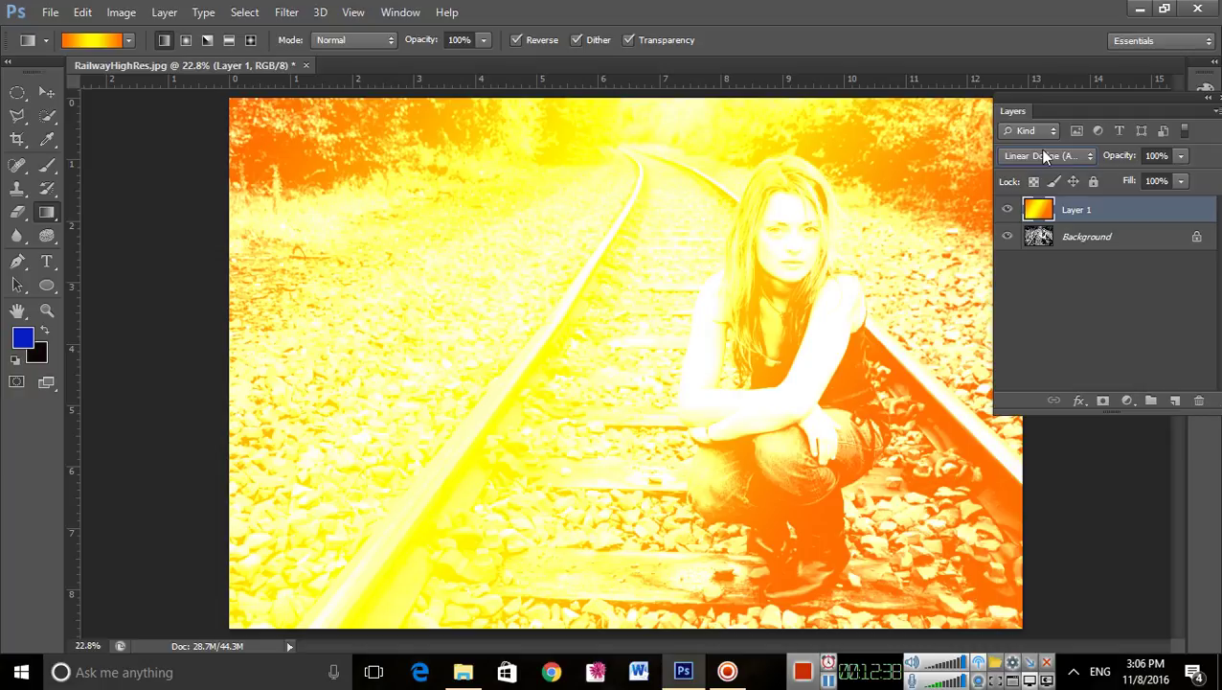
pyautogui.scroll(-2, 1044, 156)
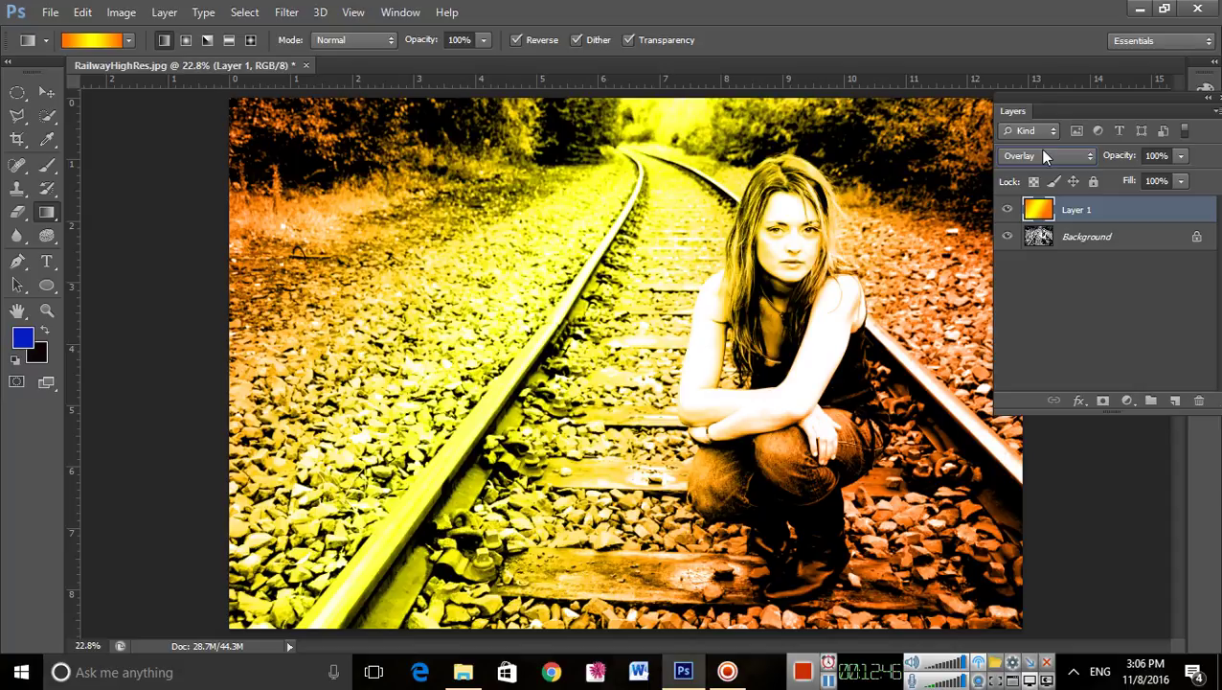
pyautogui.scroll(-2, 1044, 156)
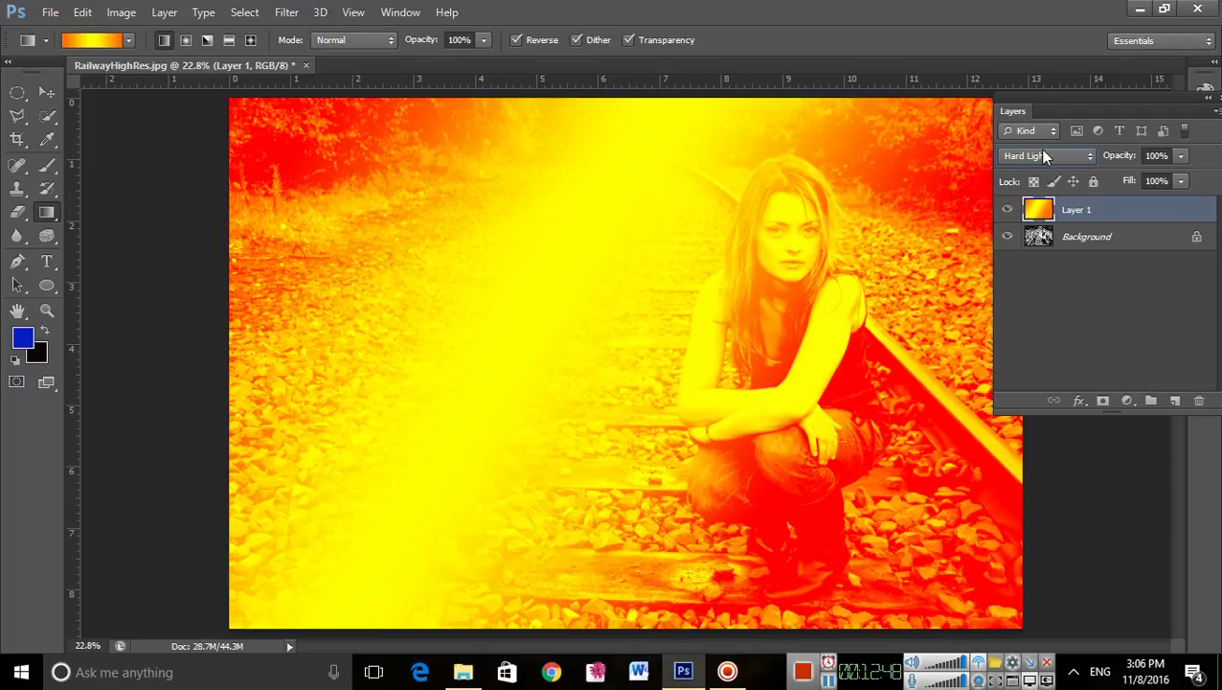
pyautogui.scroll(-2, 1044, 156)
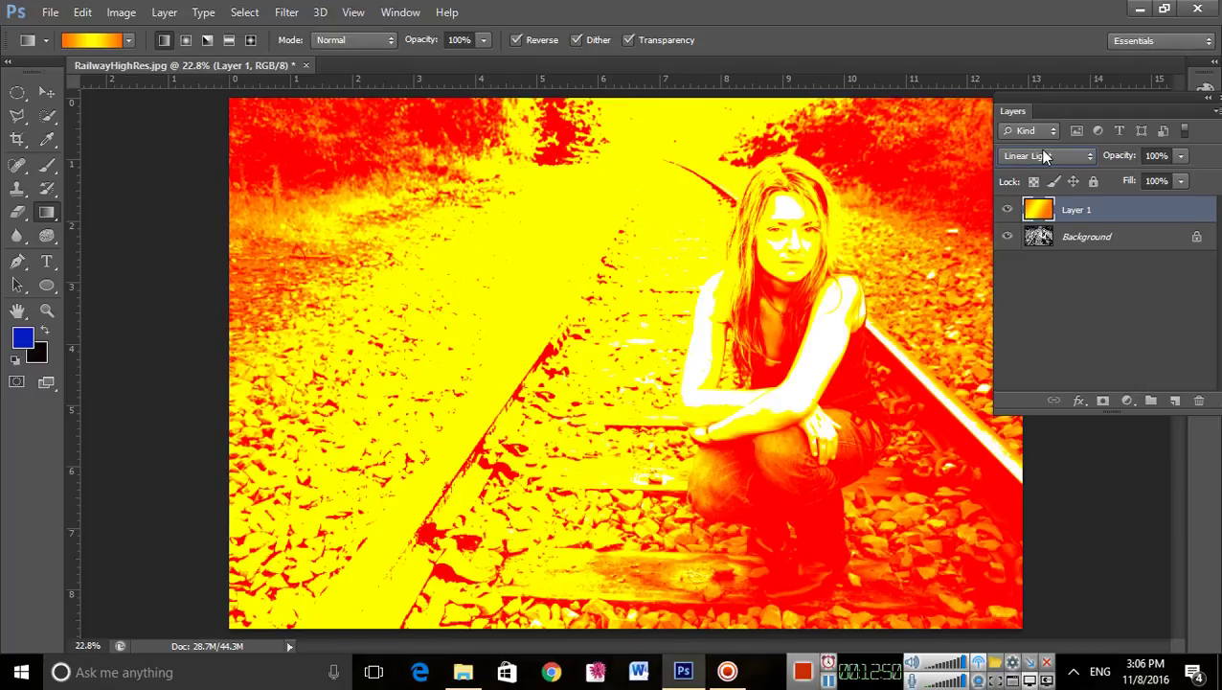
pyautogui.scroll(-3, 1045, 156)
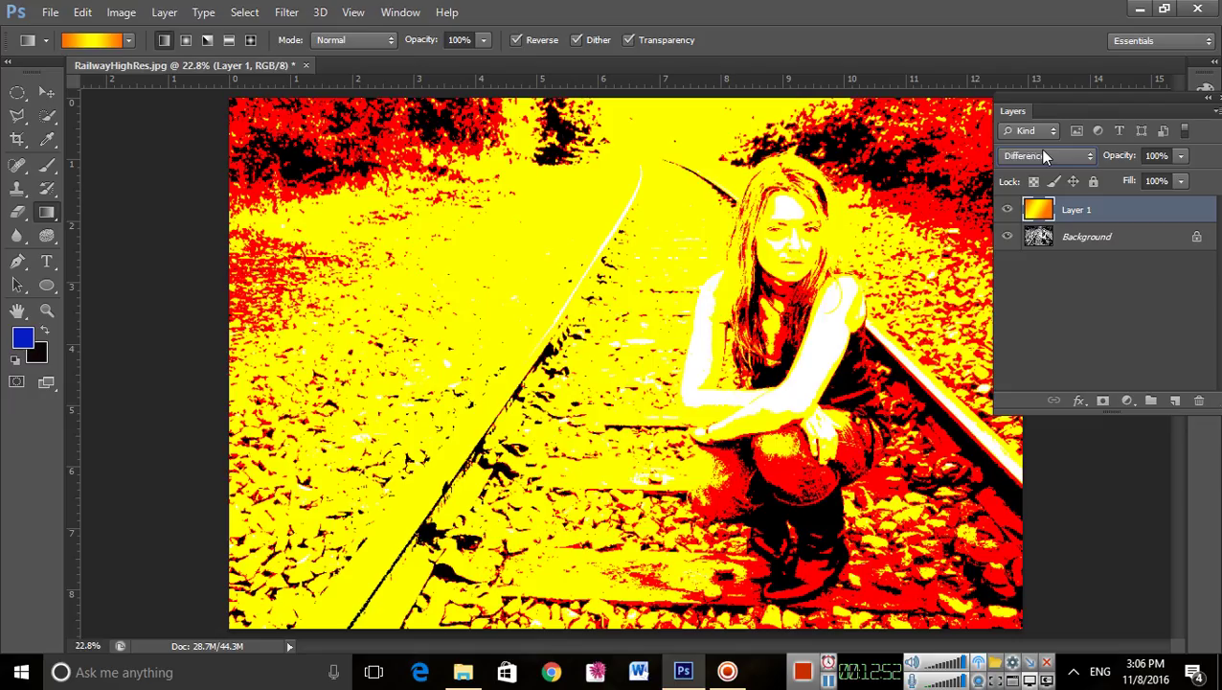
pyautogui.scroll(-2, 1044, 155)
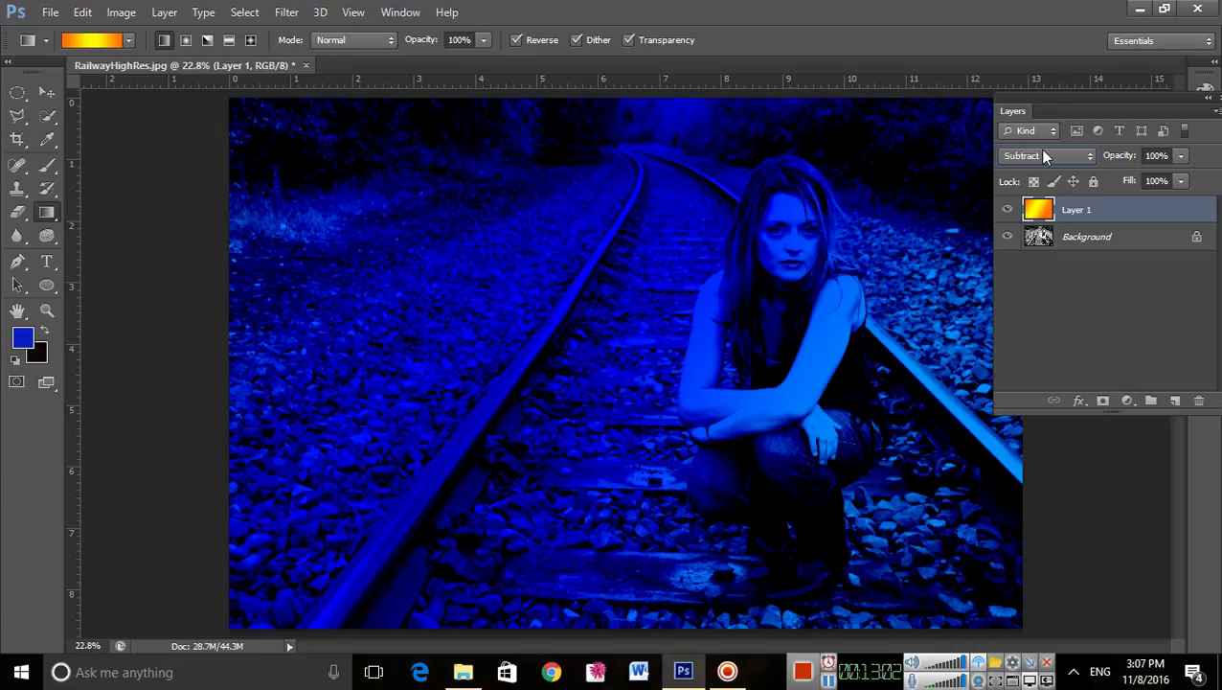
pyautogui.scroll(-2, 1044, 153)
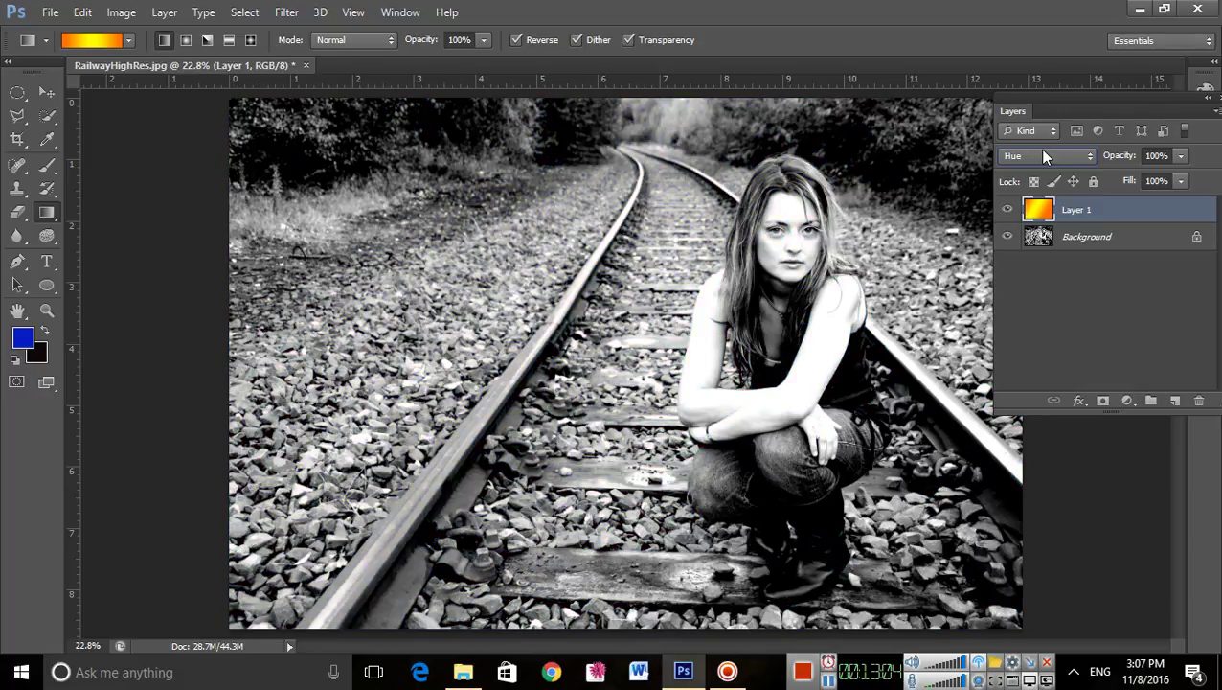
# Step: Compare the Saturation and Luminosity blending modes on Layer 1, ending on Saturation
pyautogui.scroll(-1, 1044, 156)
pyautogui.press('Down')
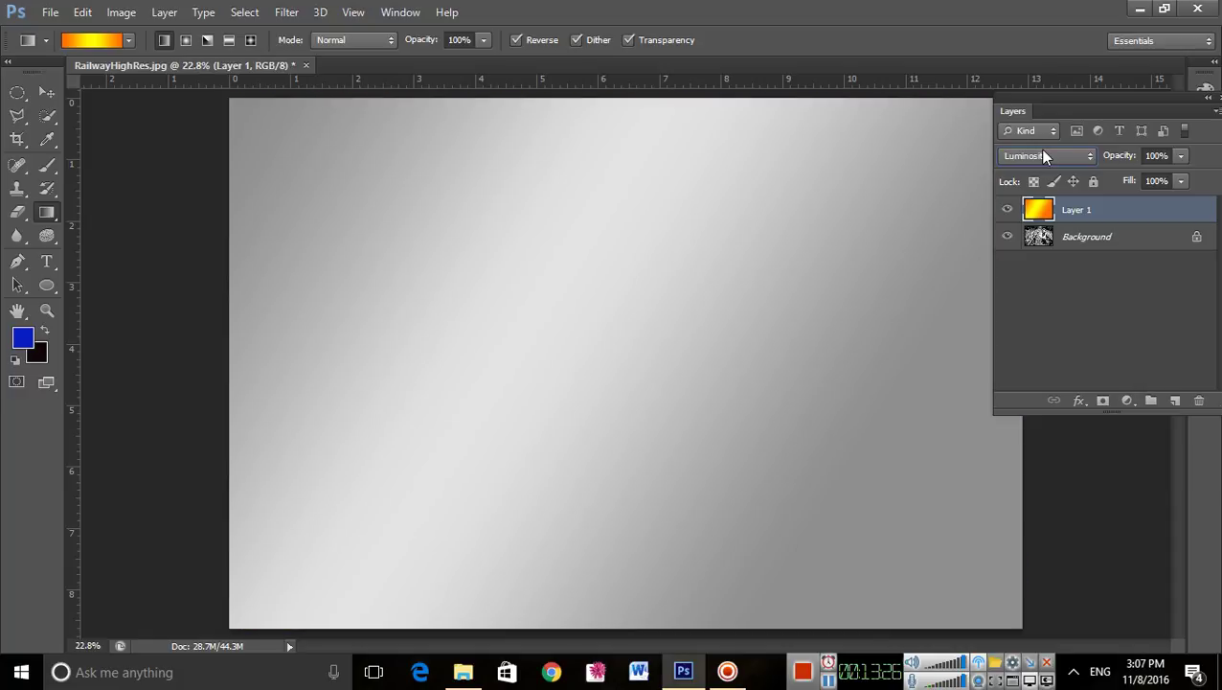
pyautogui.press('Up')
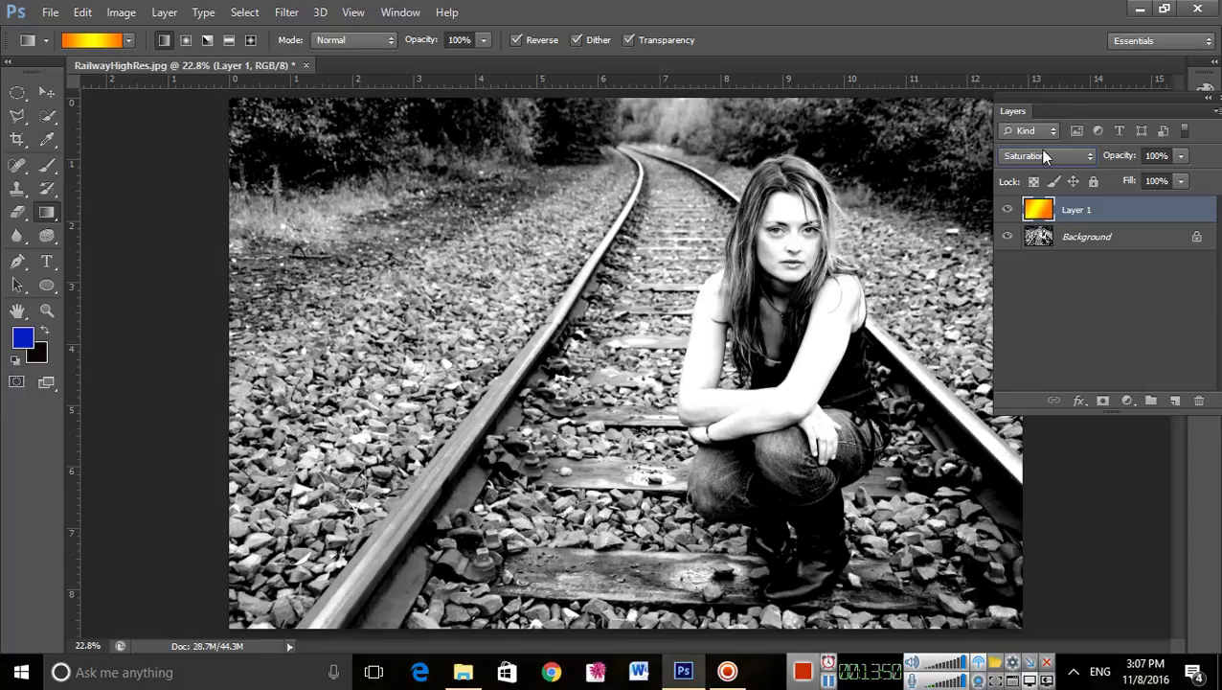
pyautogui.press('Down')
pyautogui.press('Down')
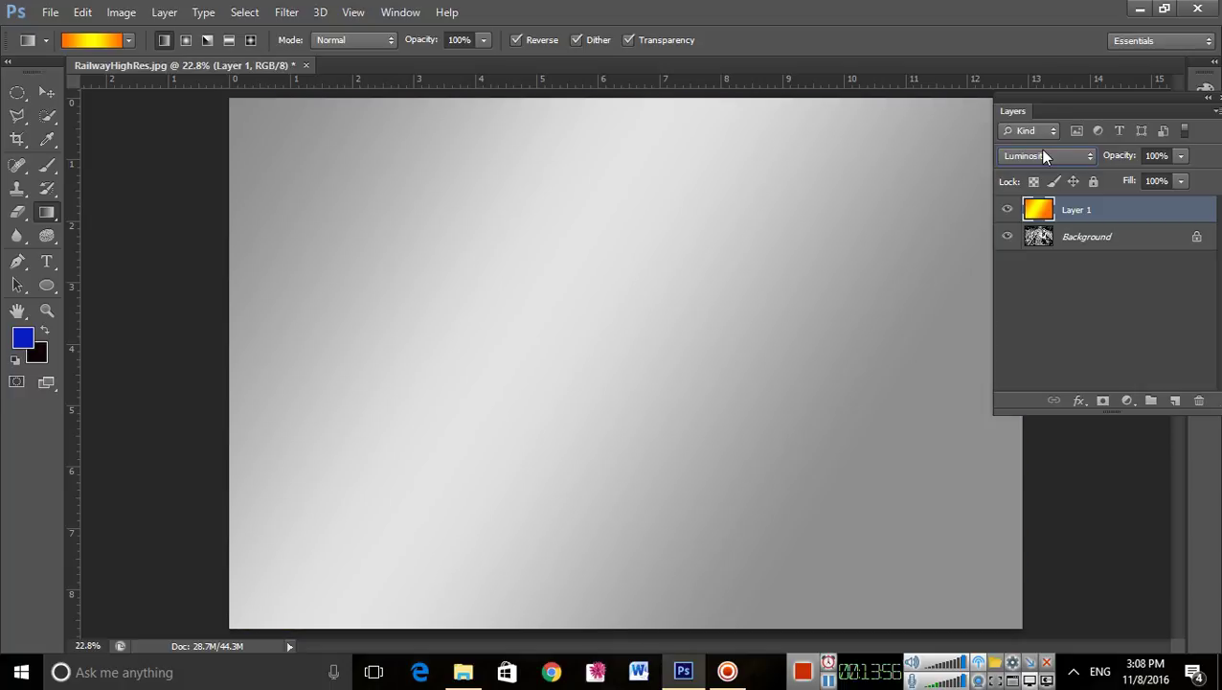
pyautogui.press('Up')
pyautogui.press('Up')
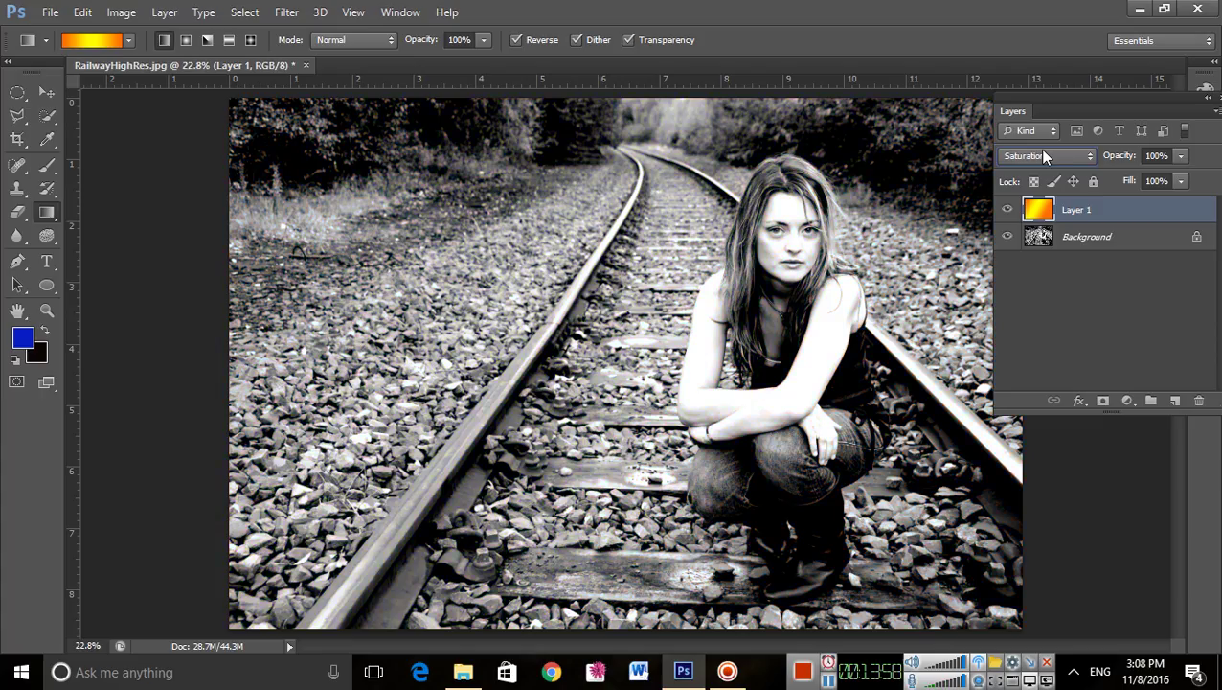
# Step: Delete the orange-yellow gradient layer, and undo the layer group added by mistake
pyautogui.moveTo(1044, 217); pyautogui.dragTo(1200, 400)
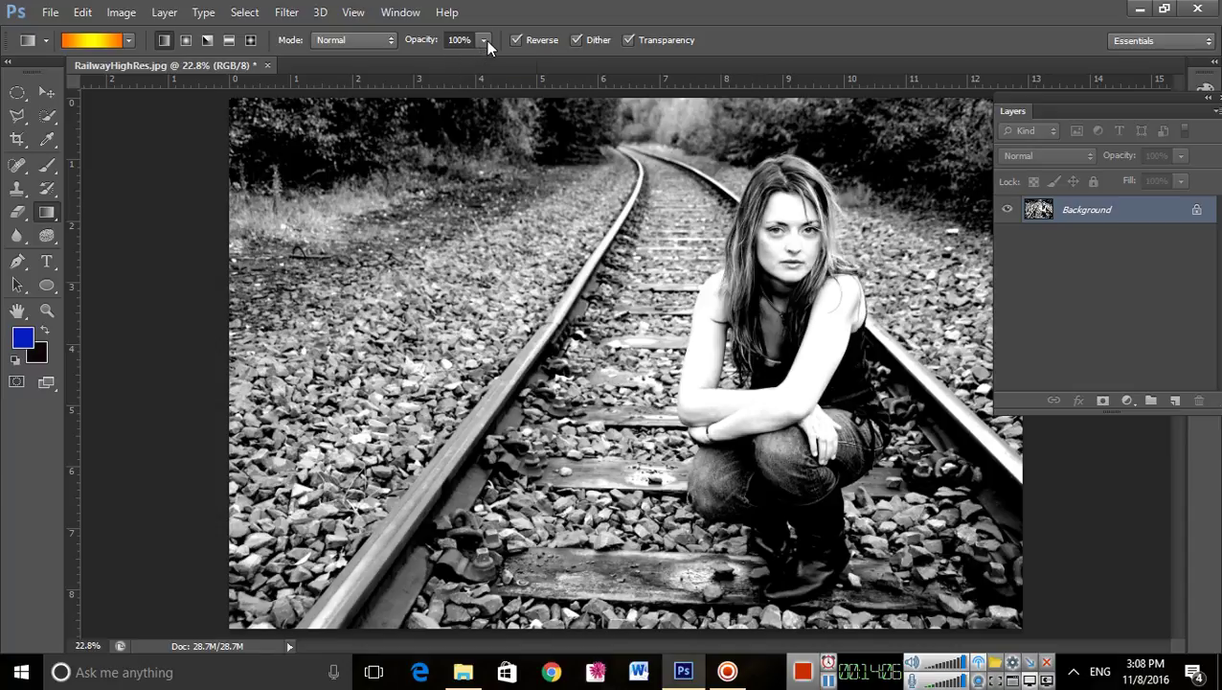
pyautogui.click(1151, 401)
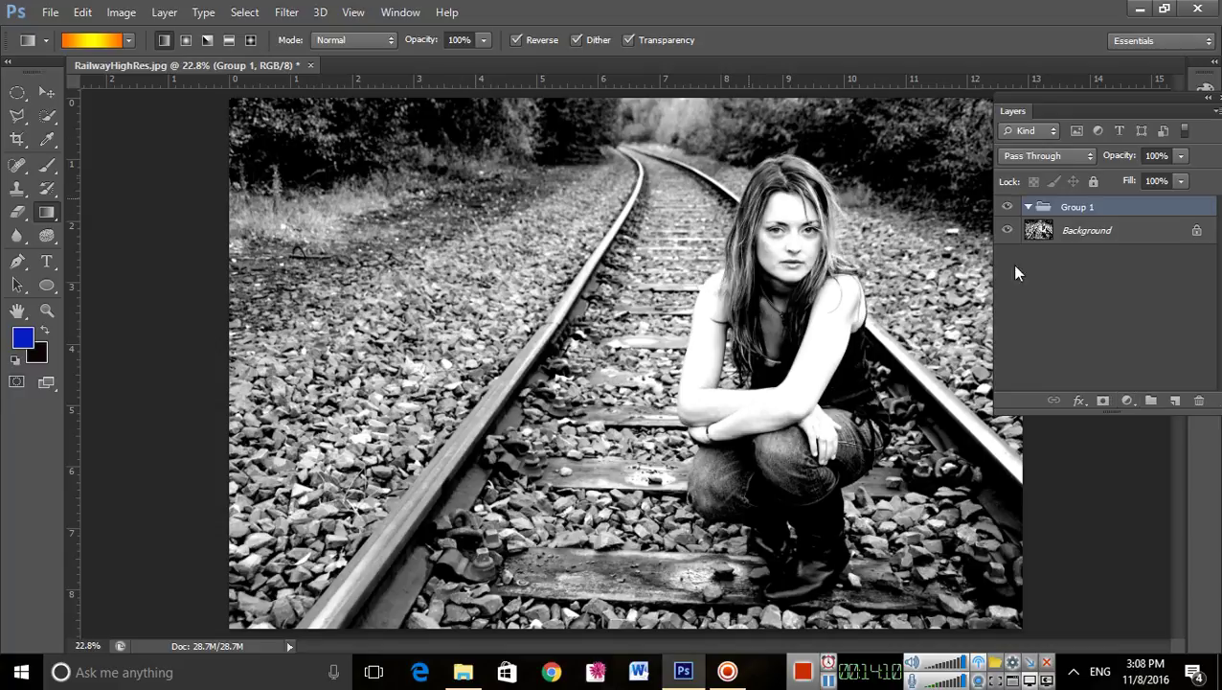
pyautogui.hotkey('ctrl', 'z')
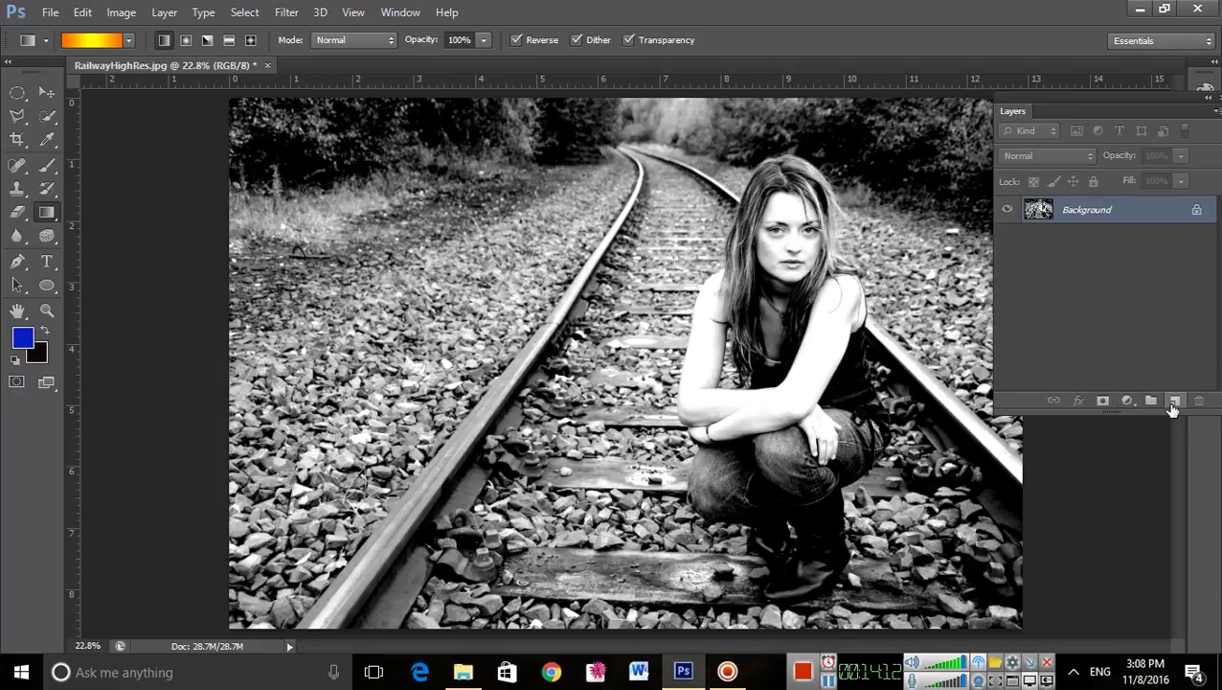
# Step: Add a new layer and apply the reversed red-green preset as a linear gradient diagonally from the photo's upper-left area to its middle
pyautogui.click(1175, 401)
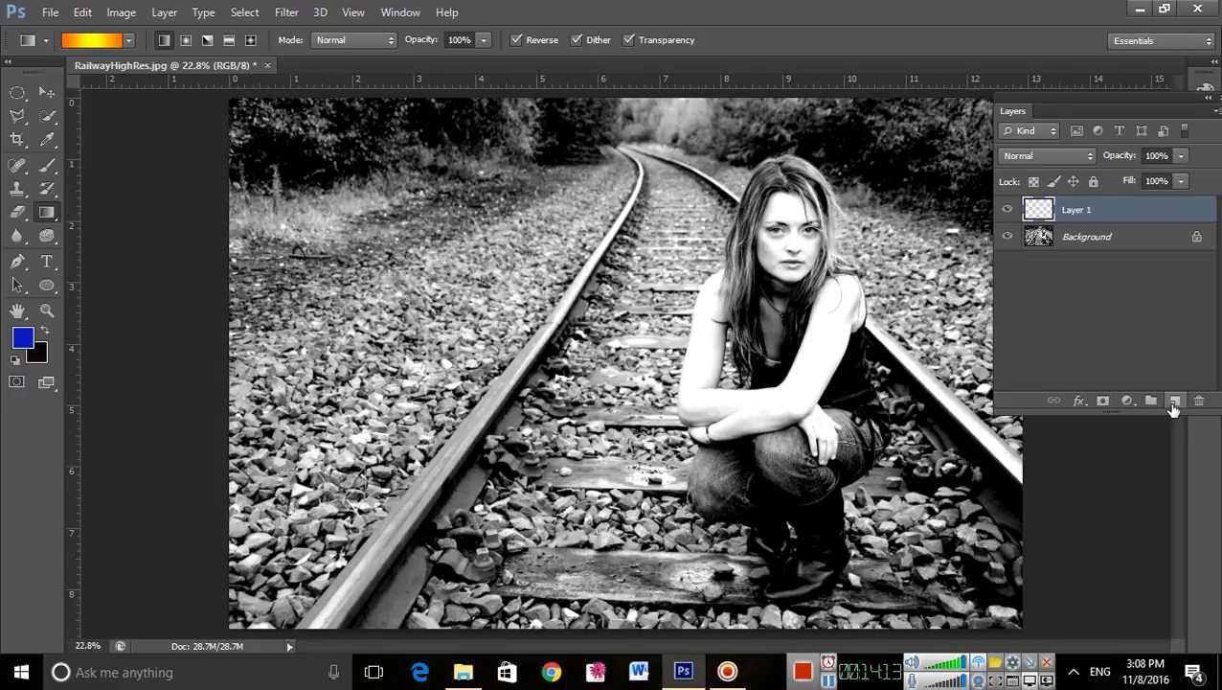
pyautogui.click(130, 41)
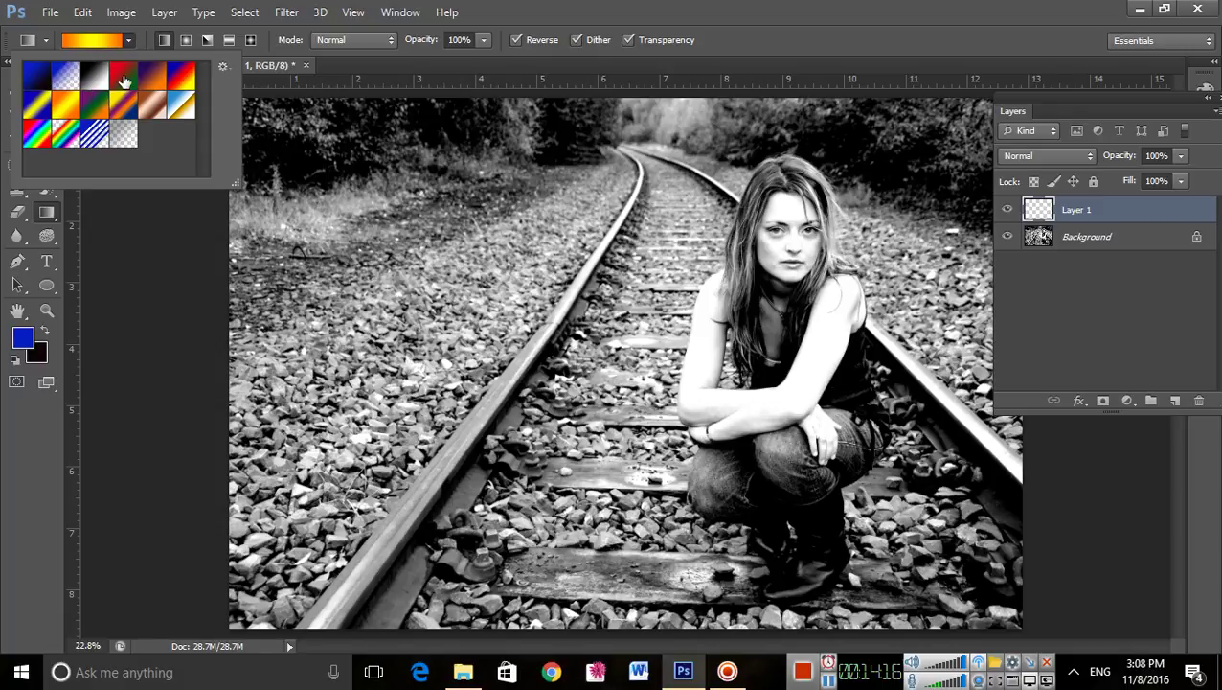
pyautogui.click(124, 81)
pyautogui.click(272, 126)
pyautogui.moveTo(272, 126); pyautogui.dragTo(615, 324)
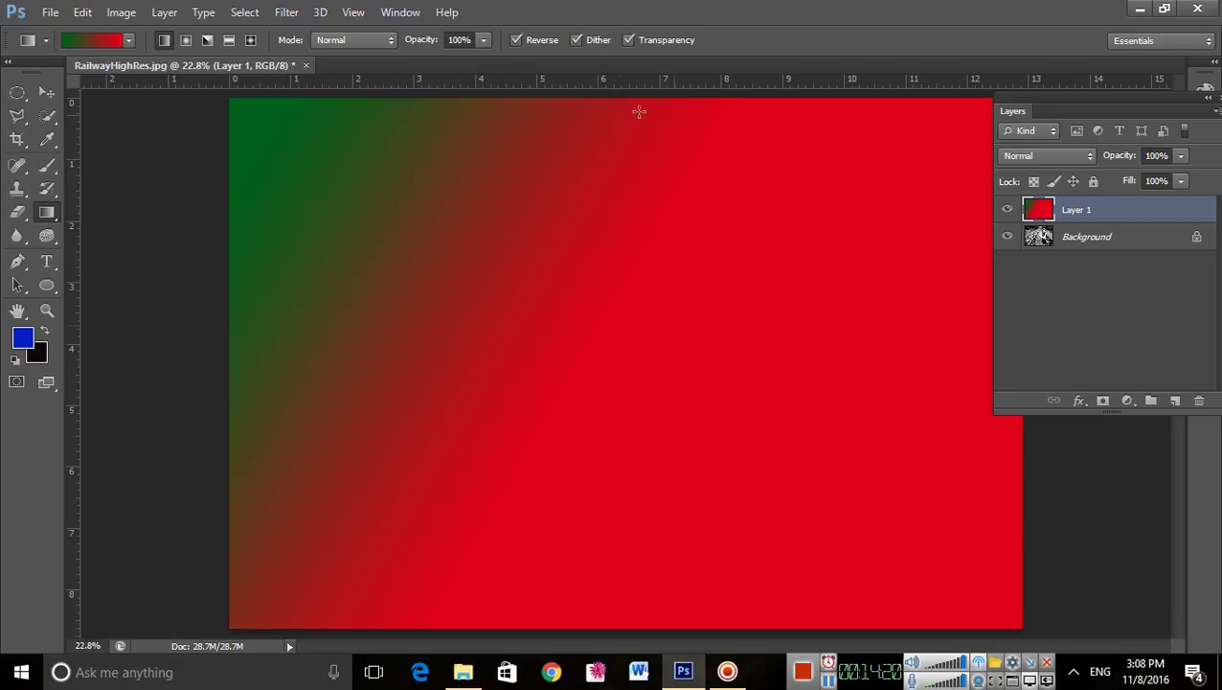
# Step: Set the gradient opacity to 38%, undo the fully opaque gradient, and reapply the reversed red-green gradient diagonally across the photo
pyautogui.click(484, 40)
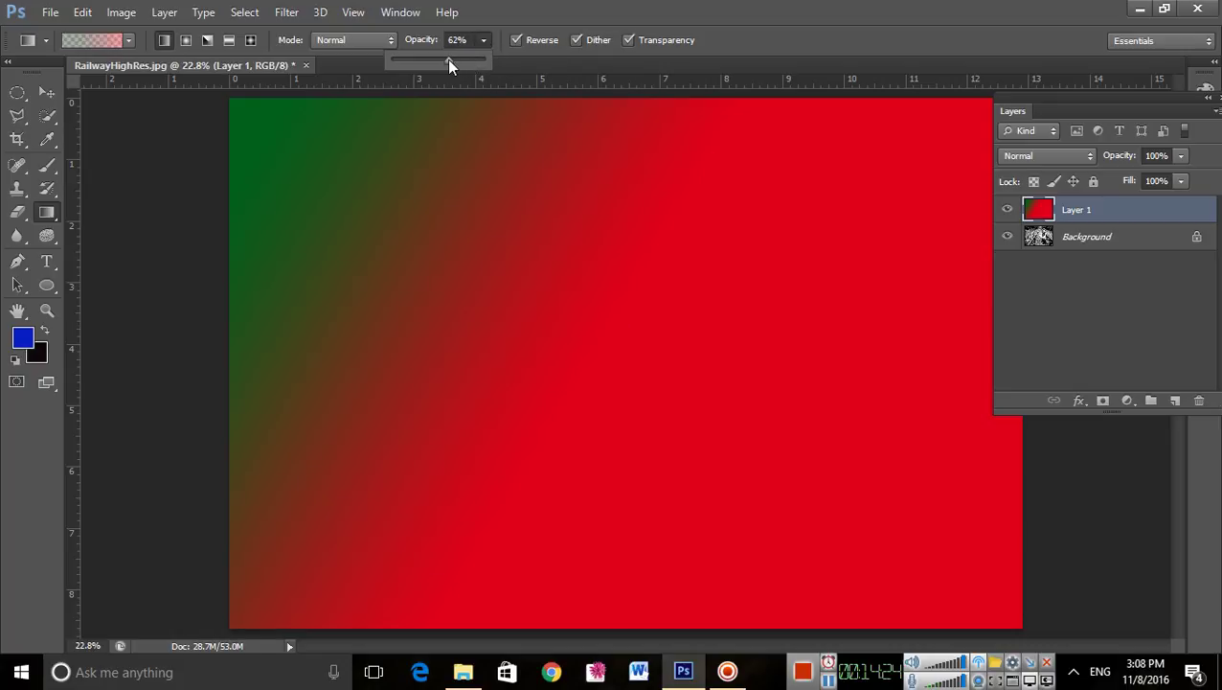
pyautogui.moveTo(431, 64); pyautogui.dragTo(428, 63)
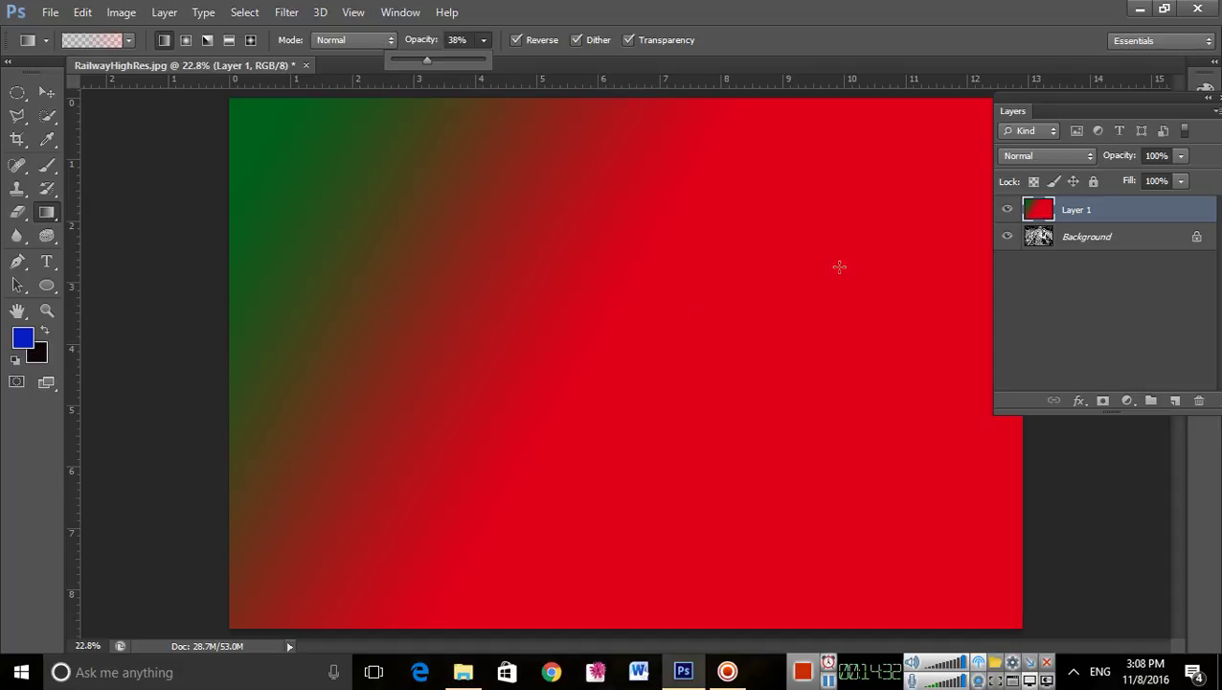
pyautogui.click(686, 23)
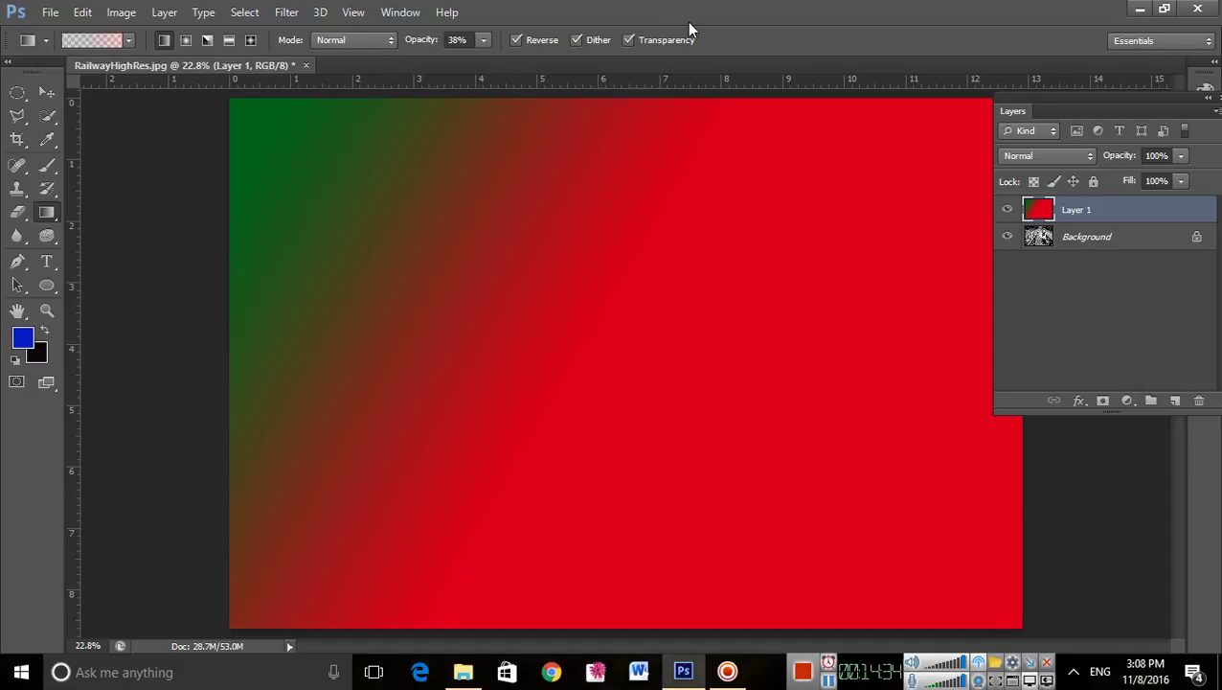
pyautogui.hotkey('ctrl', 'z')
pyautogui.moveTo(312, 167); pyautogui.dragTo(729, 496)
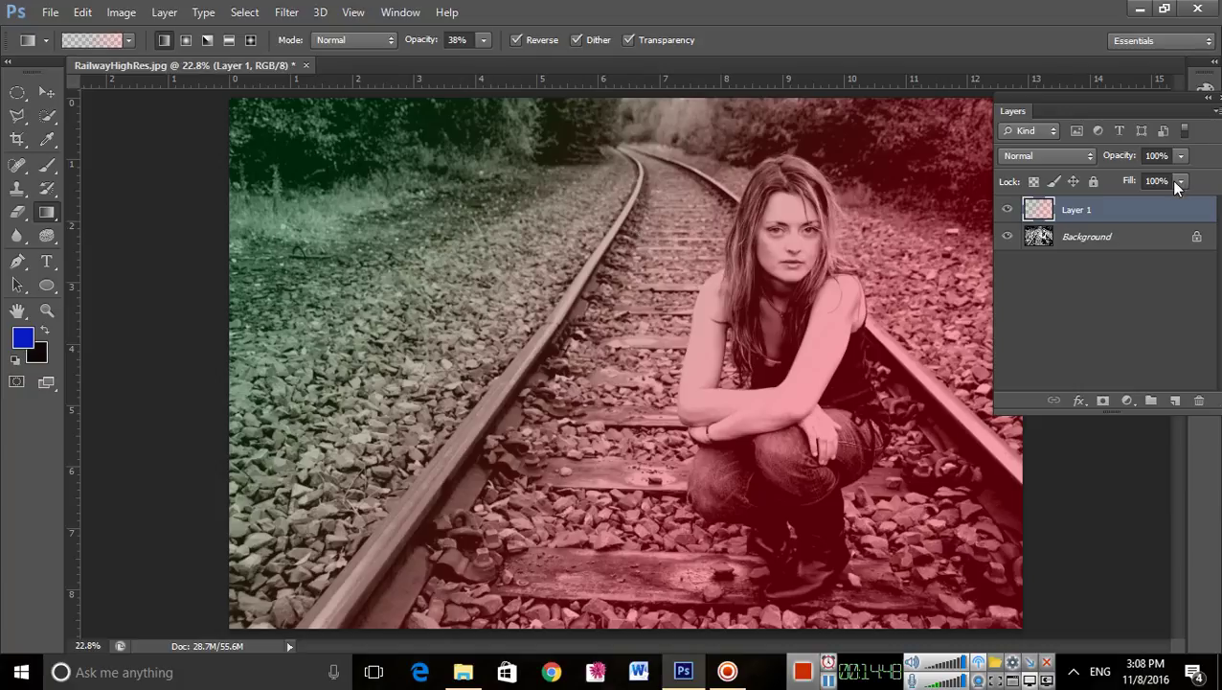
# Step: Replace the gradient layer with a new empty one, then try the 38% gradient diagonally once more and undo it
pyautogui.click(1181, 156)
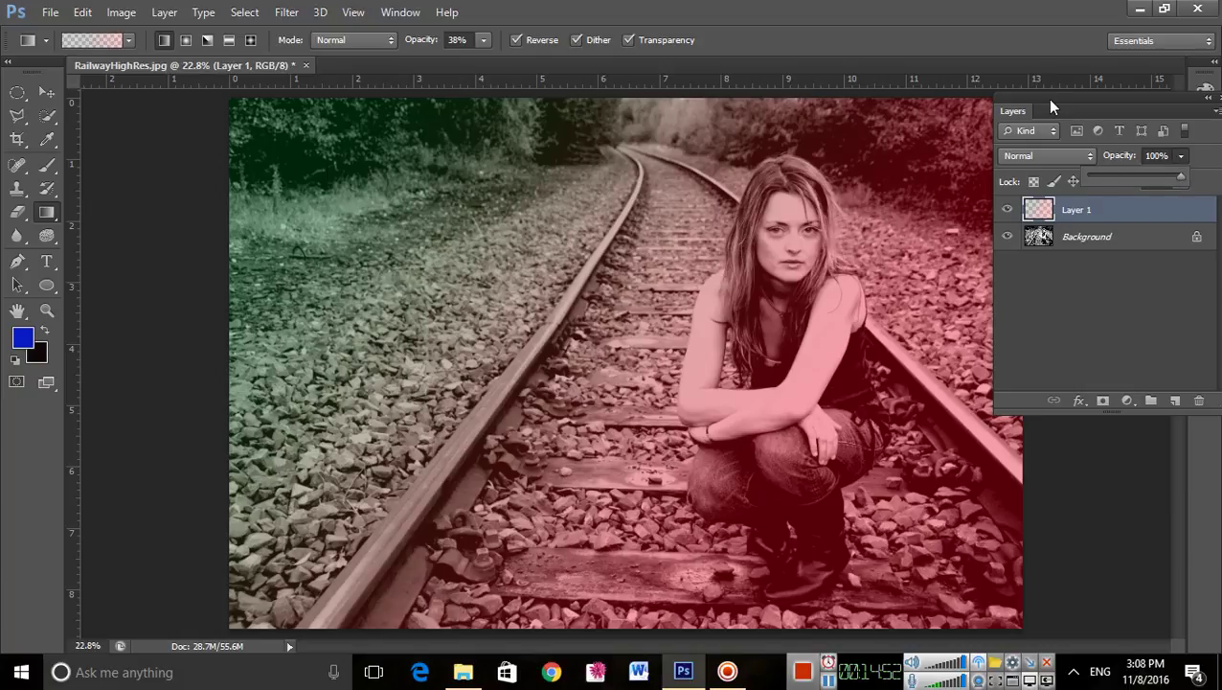
pyautogui.click(1123, 111)
pyautogui.press('Delete')
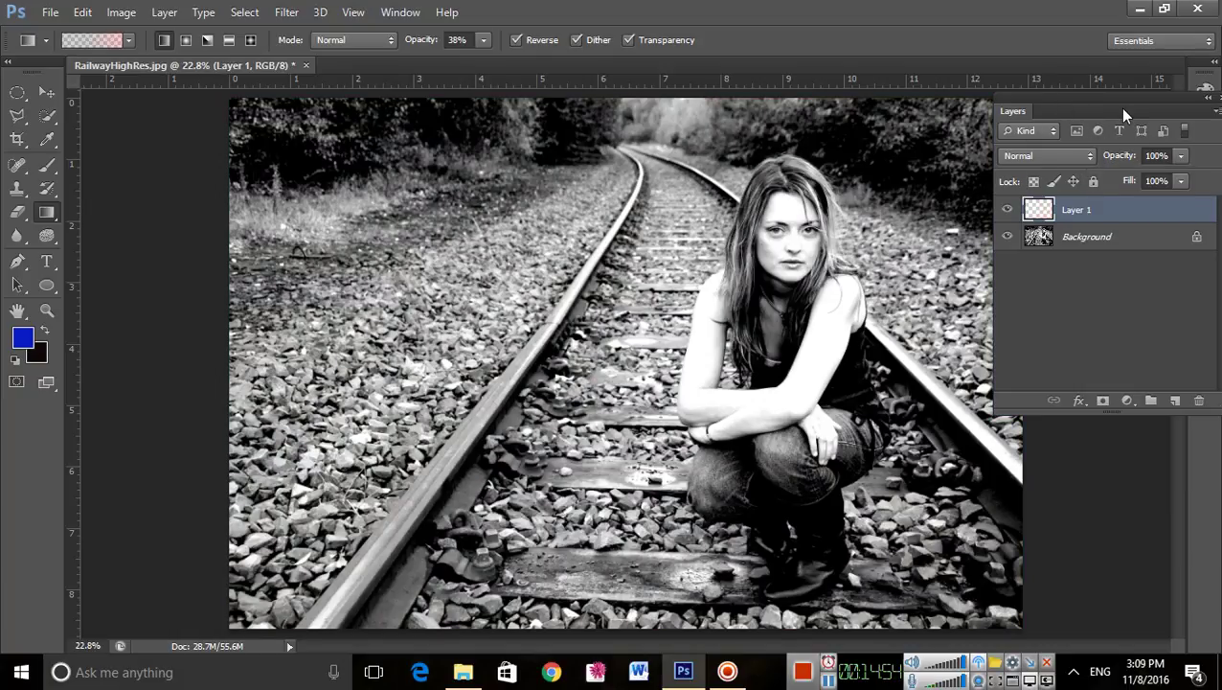
pyautogui.click(1176, 401)
pyautogui.moveTo(379, 203); pyautogui.dragTo(776, 518)
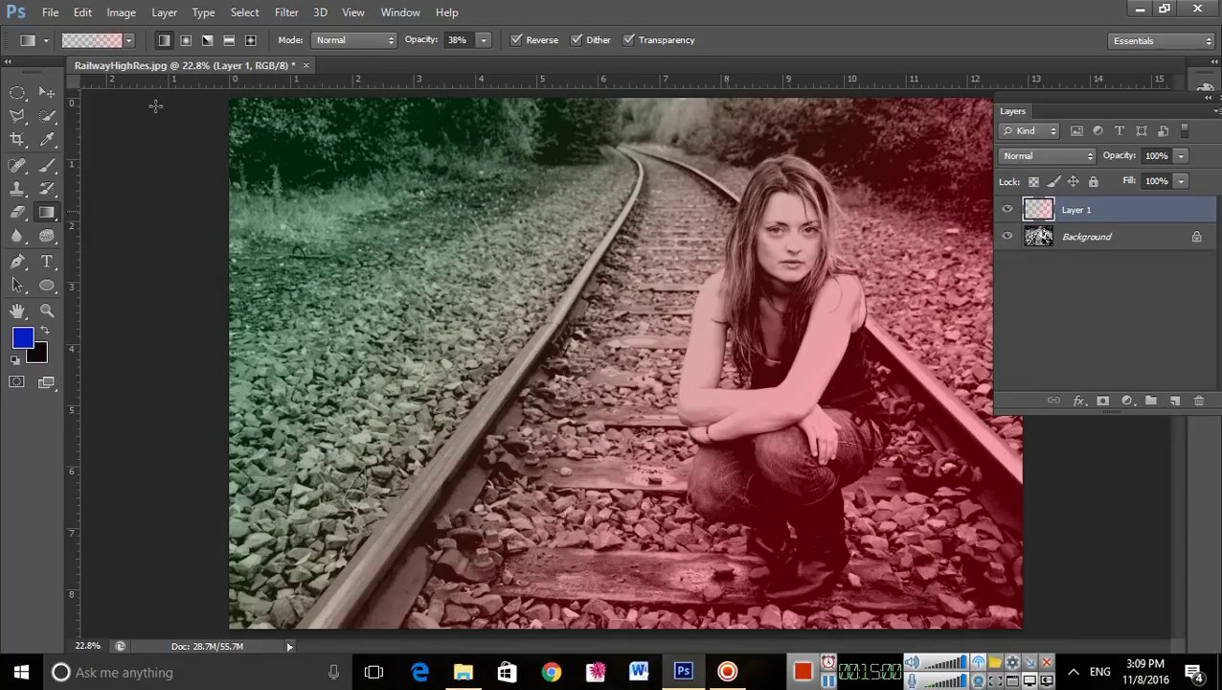
pyautogui.hotkey('ctrl', 'z')
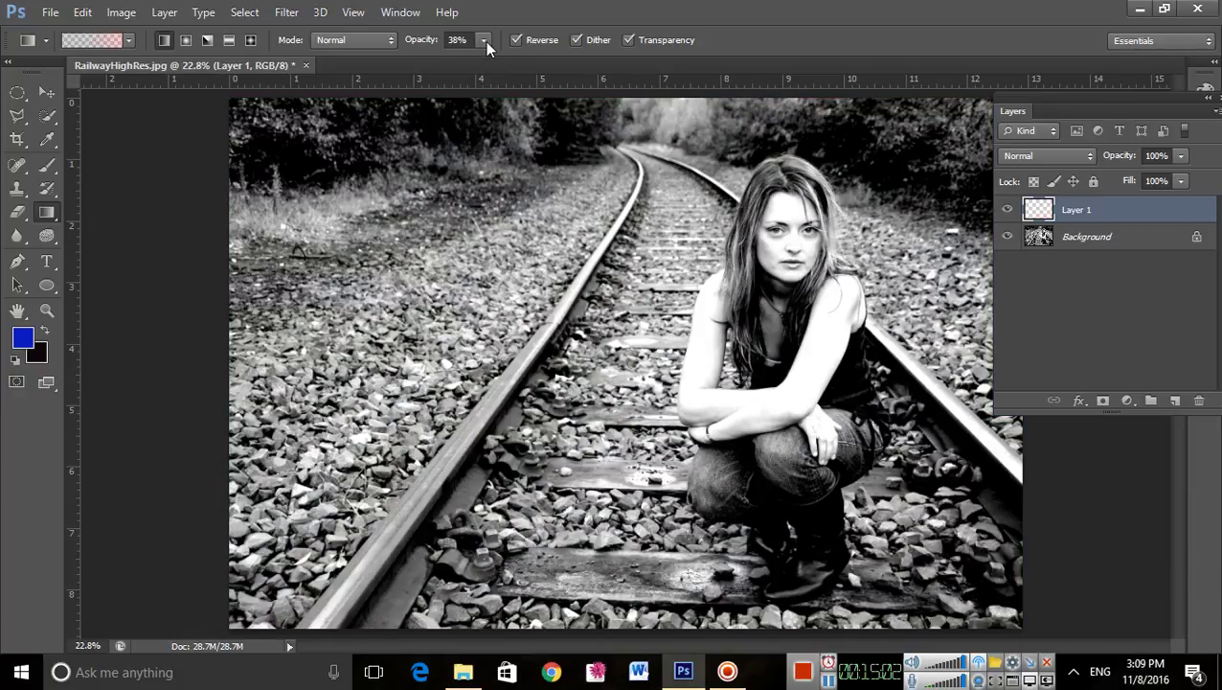
# Step: Set the gradient opacity to 100%, turn off Reverse, and apply the red-green linear gradient diagonally across Layer 1
pyautogui.click(484, 40)
pyautogui.moveTo(498, 60); pyautogui.dragTo(564, 67)
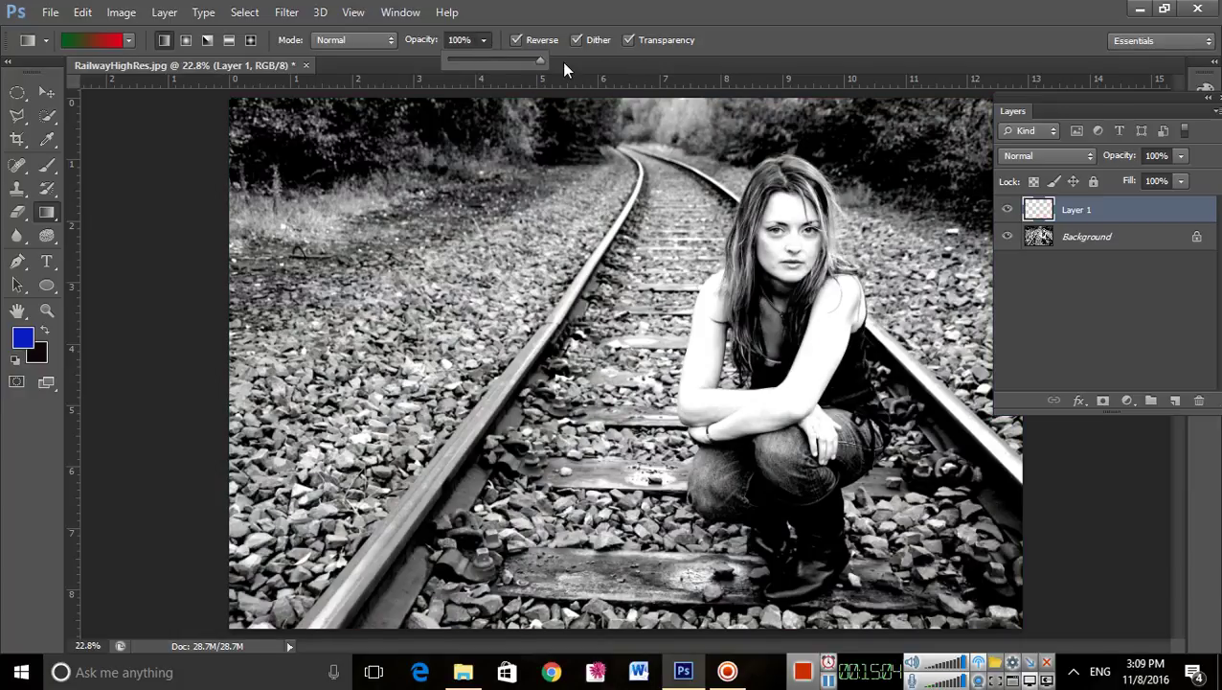
pyautogui.click(515, 40)
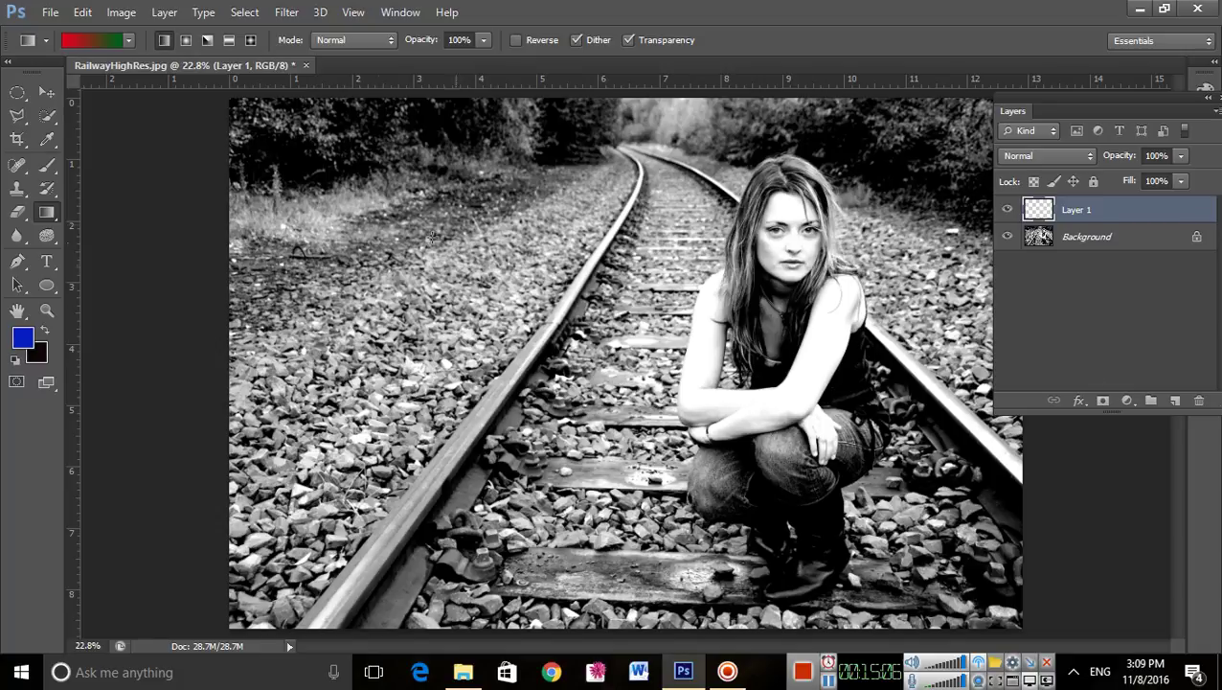
pyautogui.moveTo(309, 172); pyautogui.dragTo(853, 555)
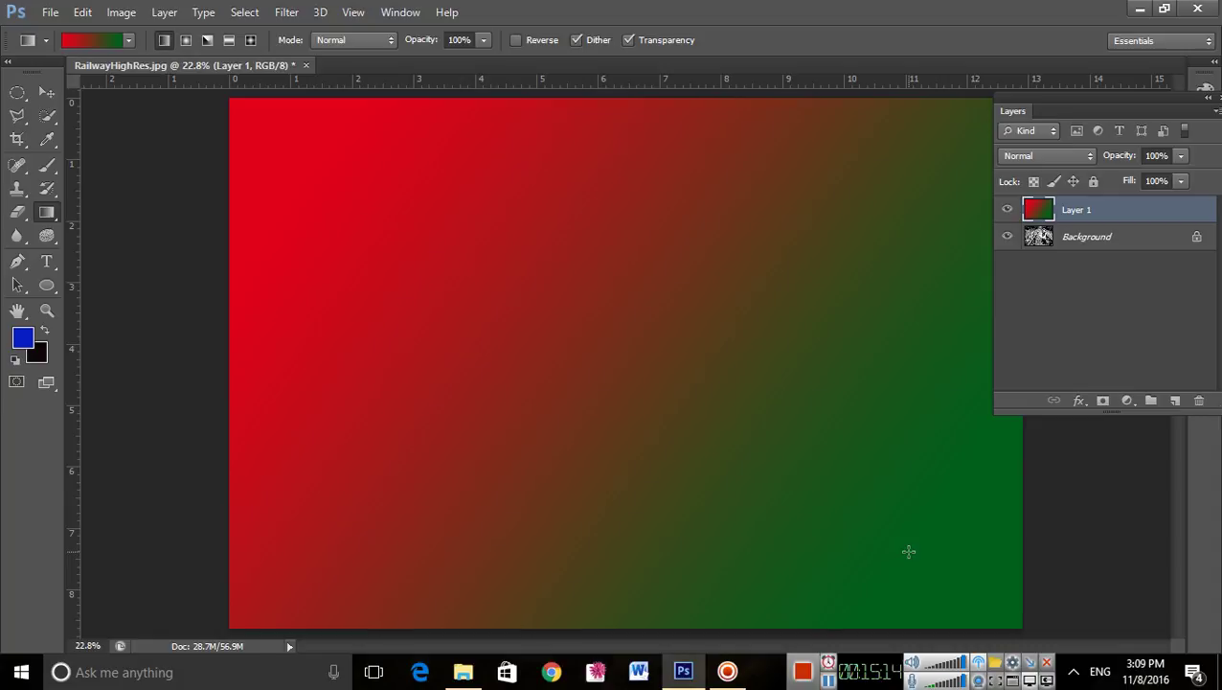
# Step: Lower Layer 1's opacity to 56% so the photo shows through the gradient
pyautogui.click(1181, 156)
pyautogui.moveTo(1180, 178); pyautogui.dragTo(1150, 180)
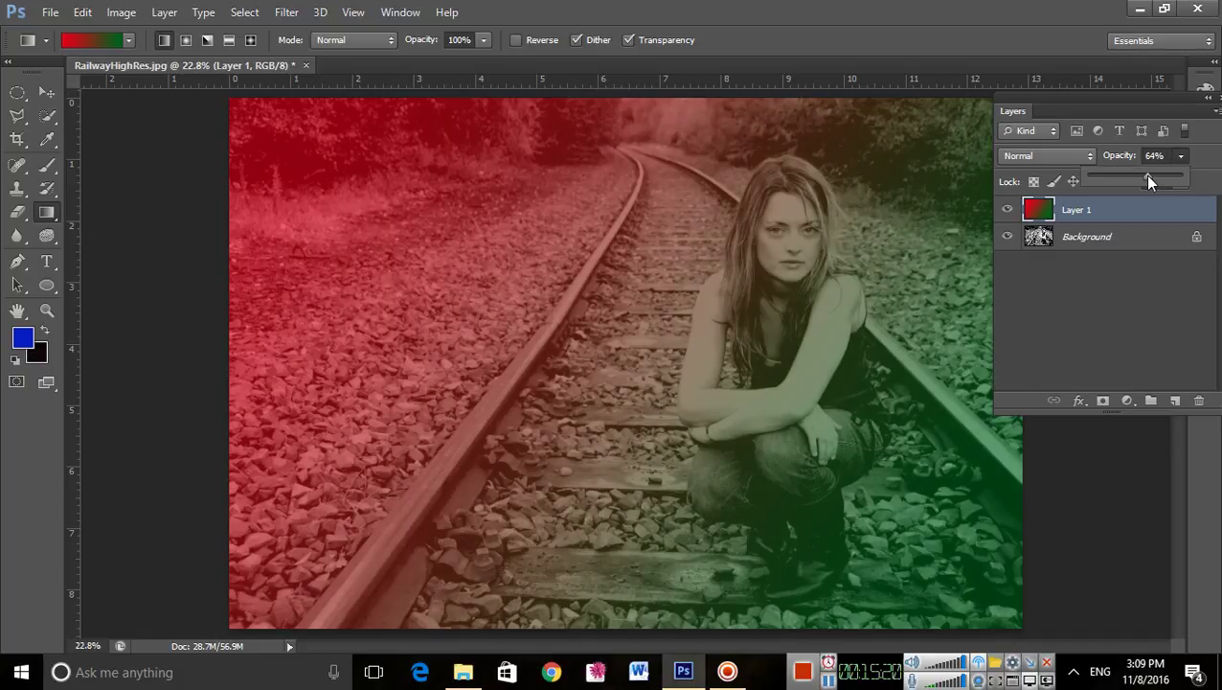
pyautogui.moveTo(1148, 175); pyautogui.dragTo(1138, 178)
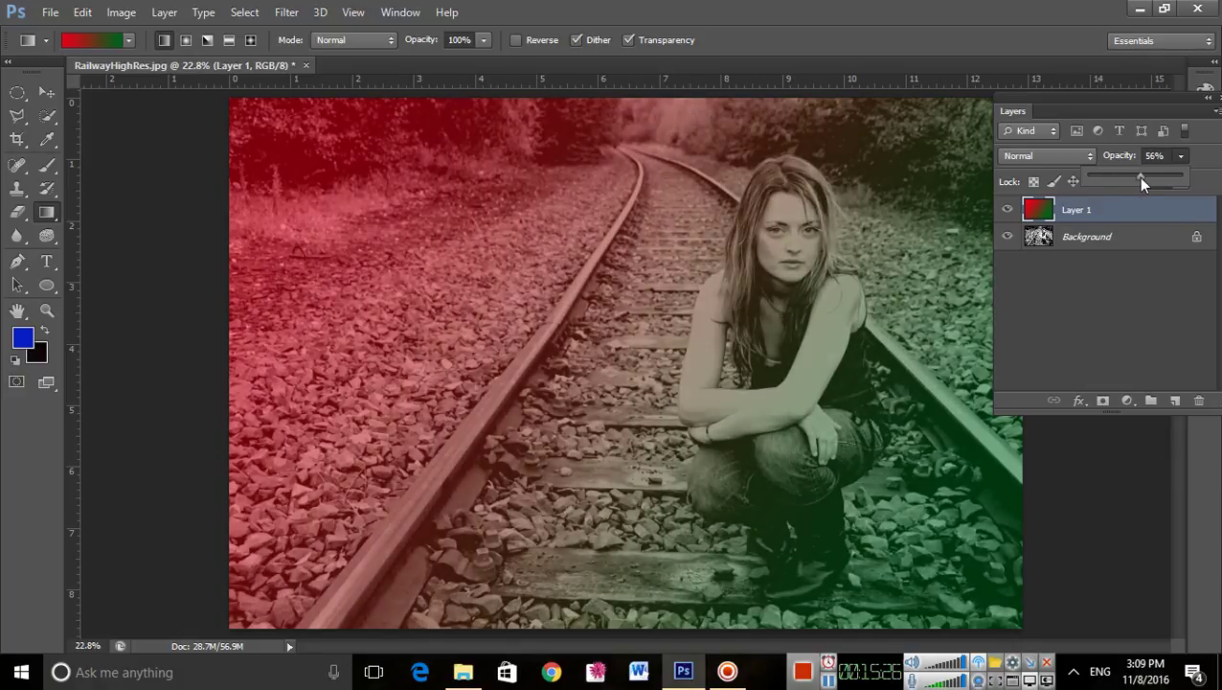
# Step: Restore and re-maximize the program window, dock the floating Layers panel among the collapsed panels, and expand it there
pyautogui.click(993, 12)
pyautogui.doubleClick(1010, 13)
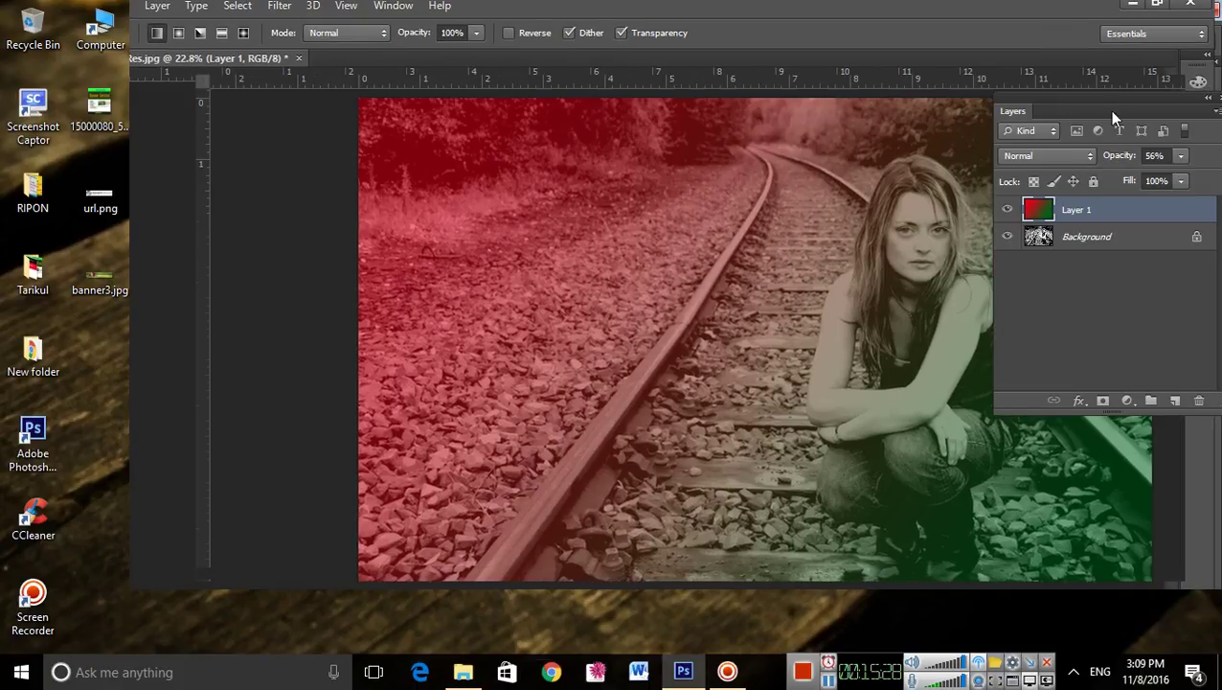
pyautogui.click(1167, 9)
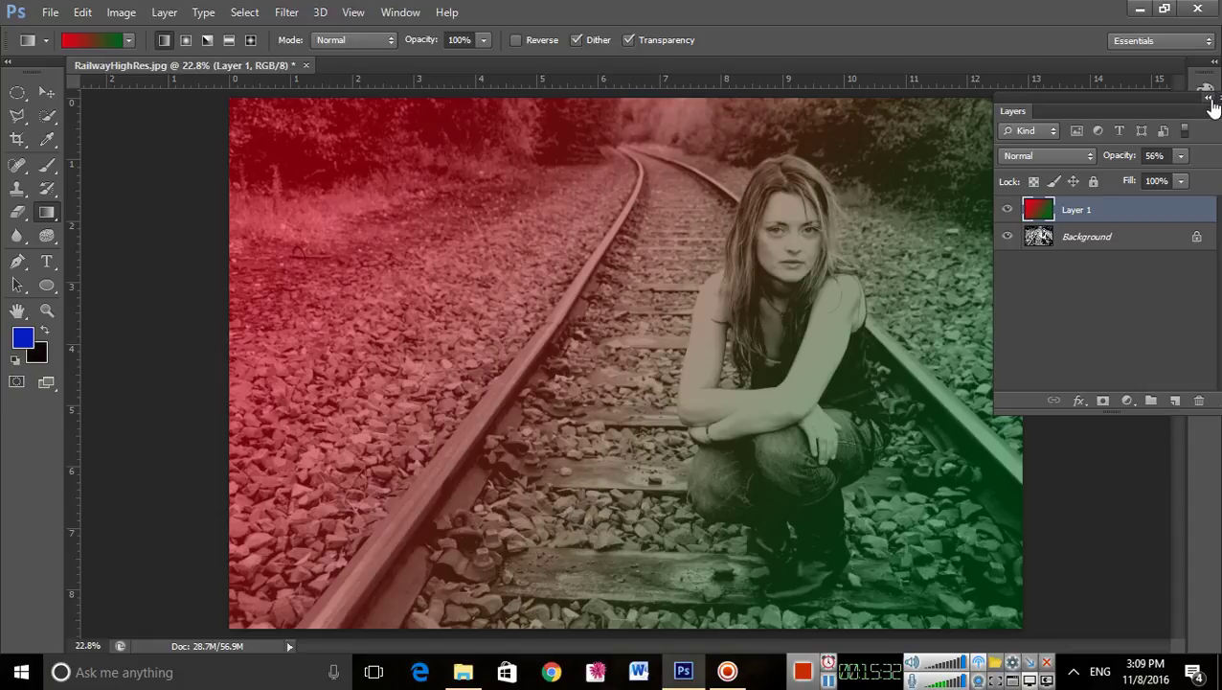
pyautogui.moveTo(1152, 103); pyautogui.dragTo(1195, 327)
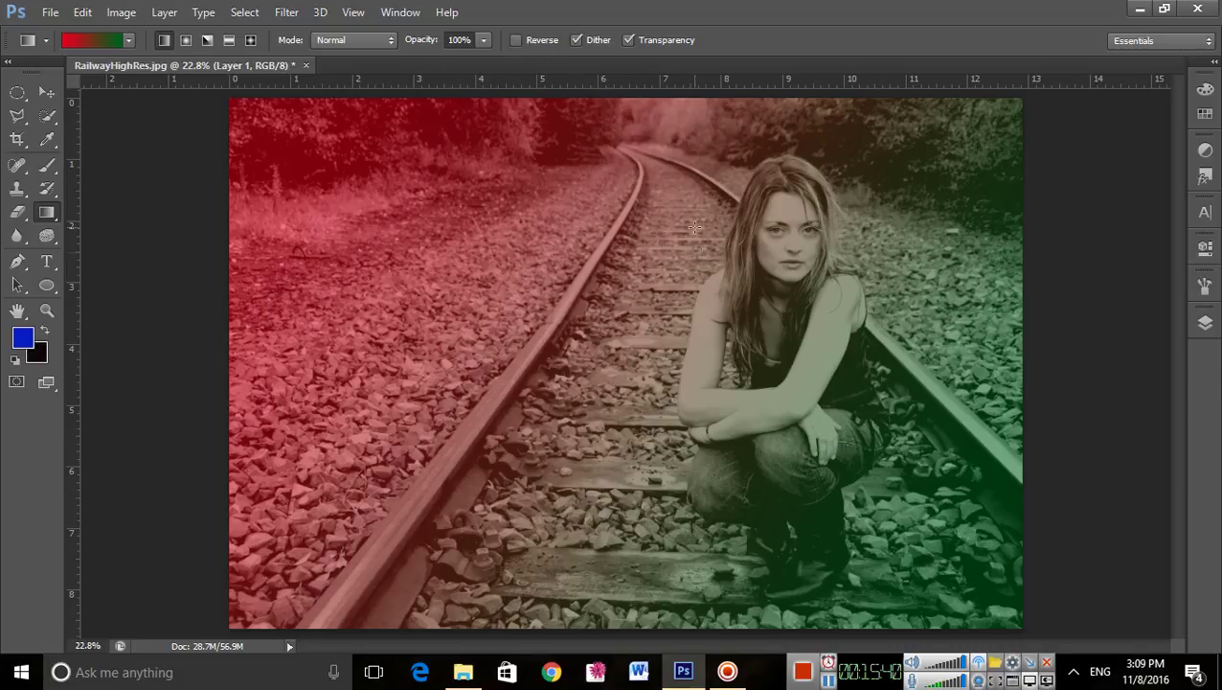
pyautogui.click(1205, 322)
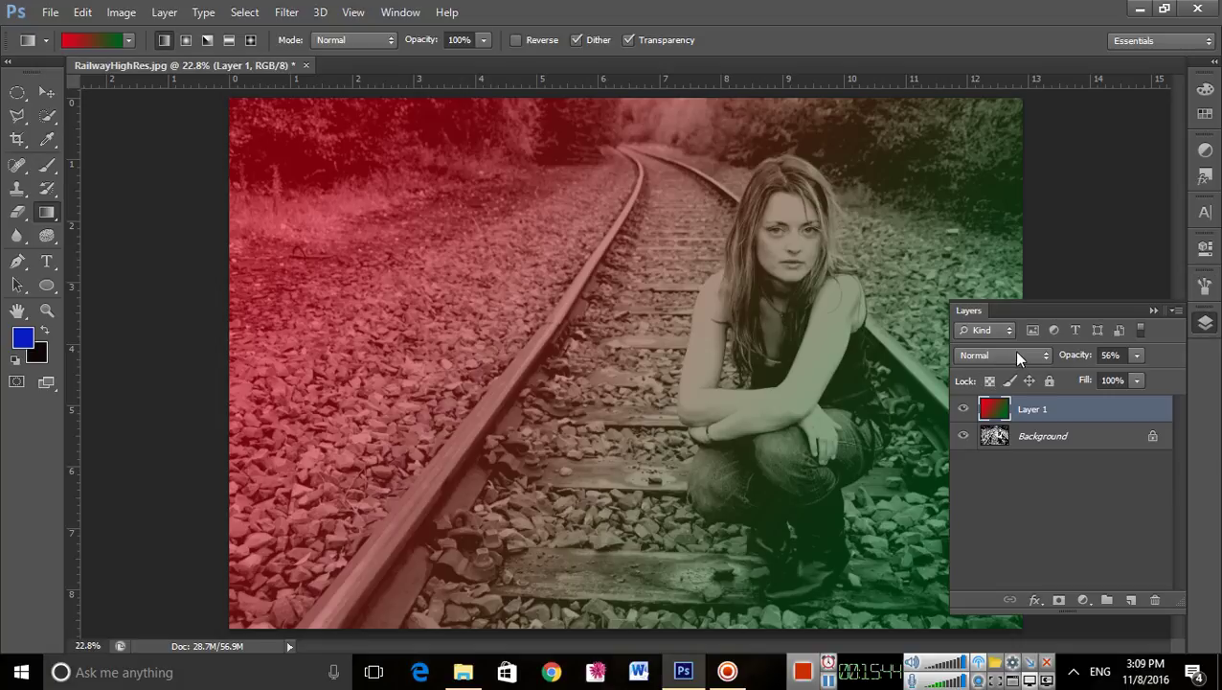
# Step: Set Layer 1's opacity to 100% and remove its red-green gradient
pyautogui.click(1139, 358)
pyautogui.moveTo(1134, 372); pyautogui.dragTo(1212, 381)
pyautogui.click(569, 211)
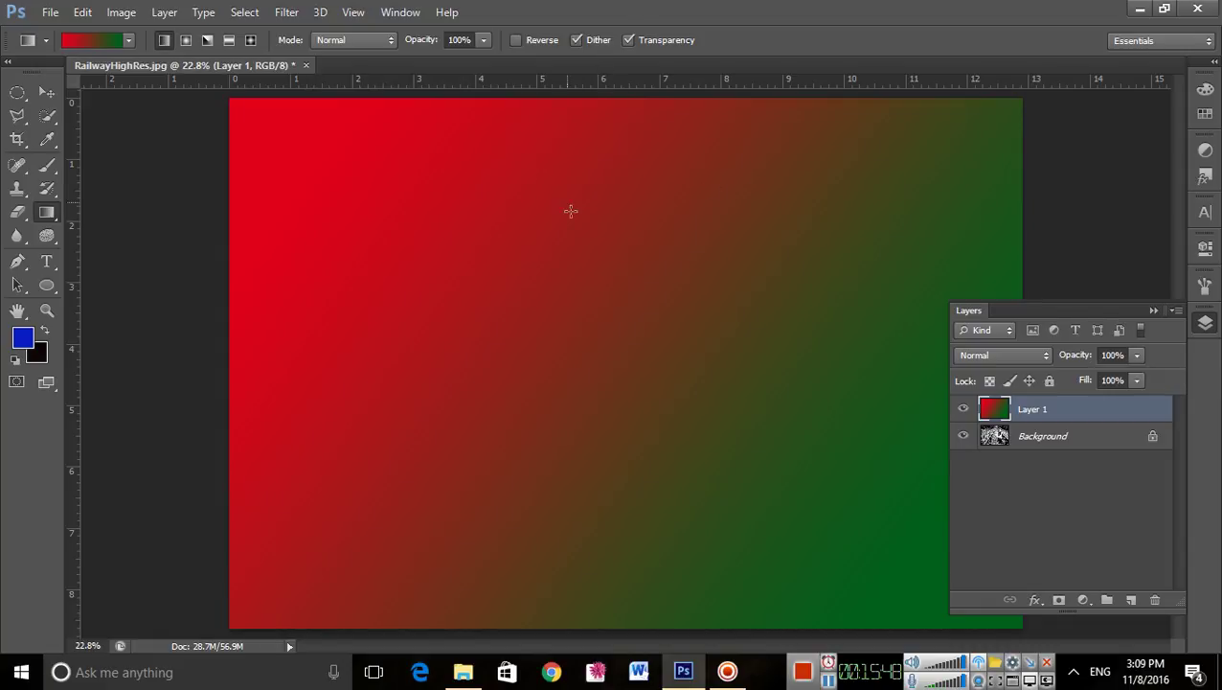
pyautogui.press('Delete')
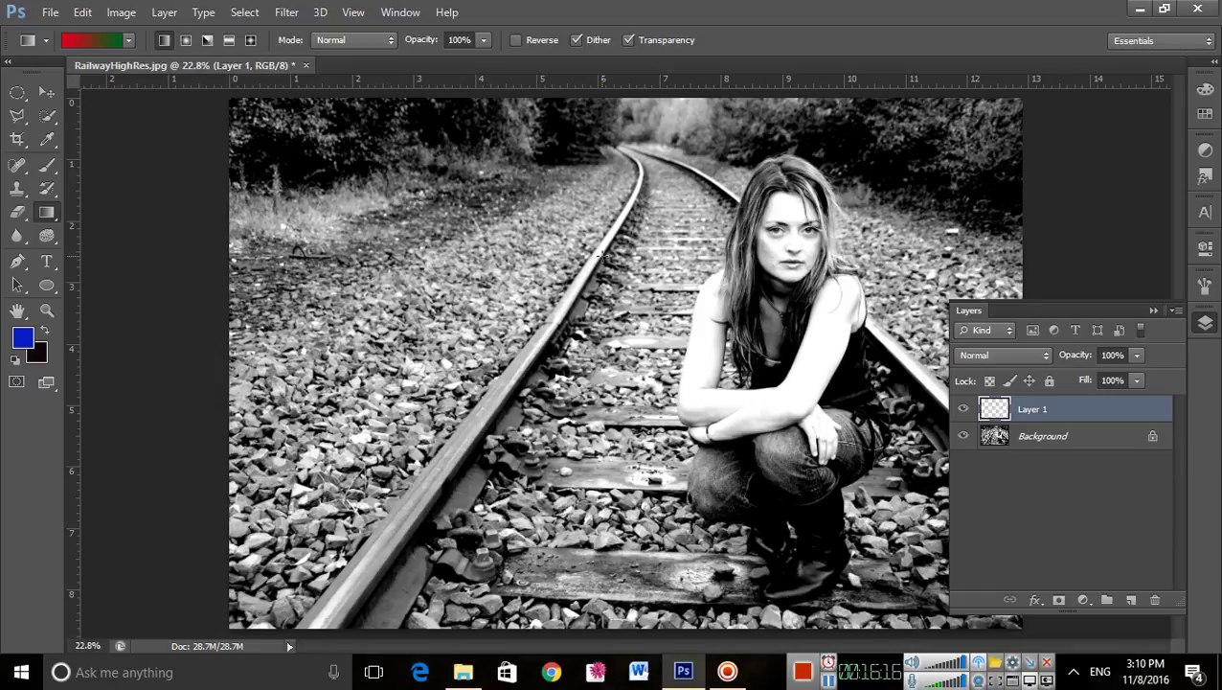
# Step: Select both of the woman's bare arms using the Quick Selection tool with a 20 px brush
pyautogui.click(800, 354)
pyautogui.click(799, 354)
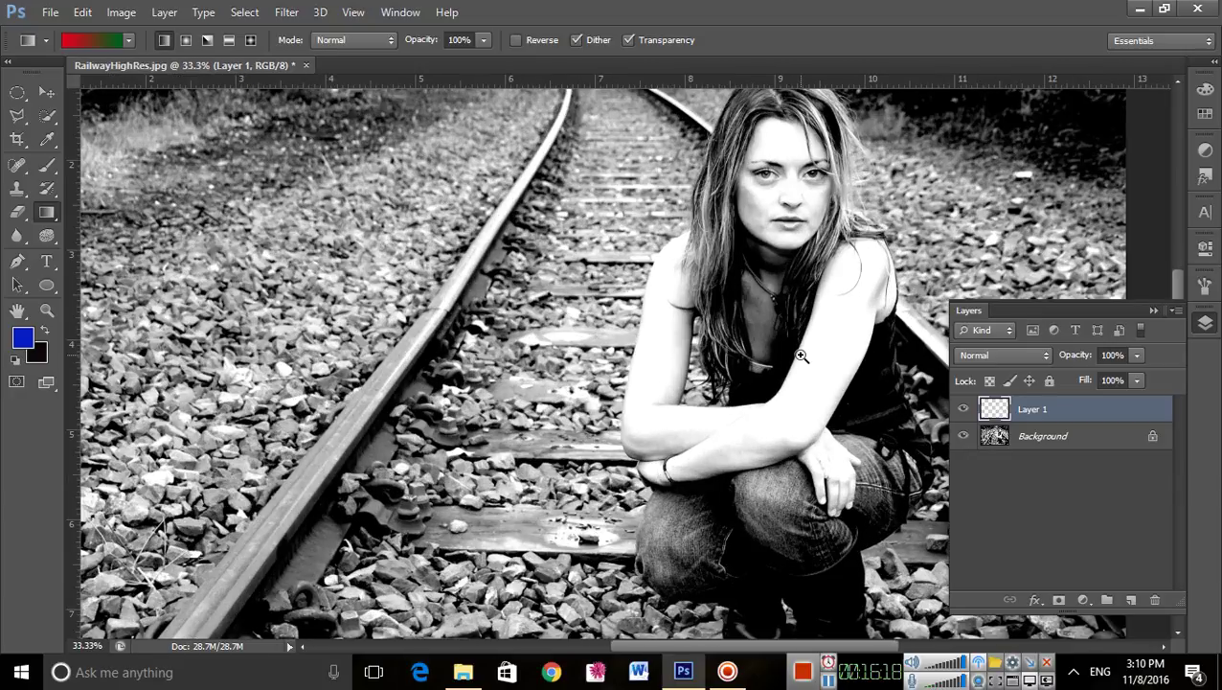
pyautogui.click(800, 354)
pyautogui.click(881, 331)
pyautogui.moveTo(873, 321); pyautogui.dragTo(761, 294)
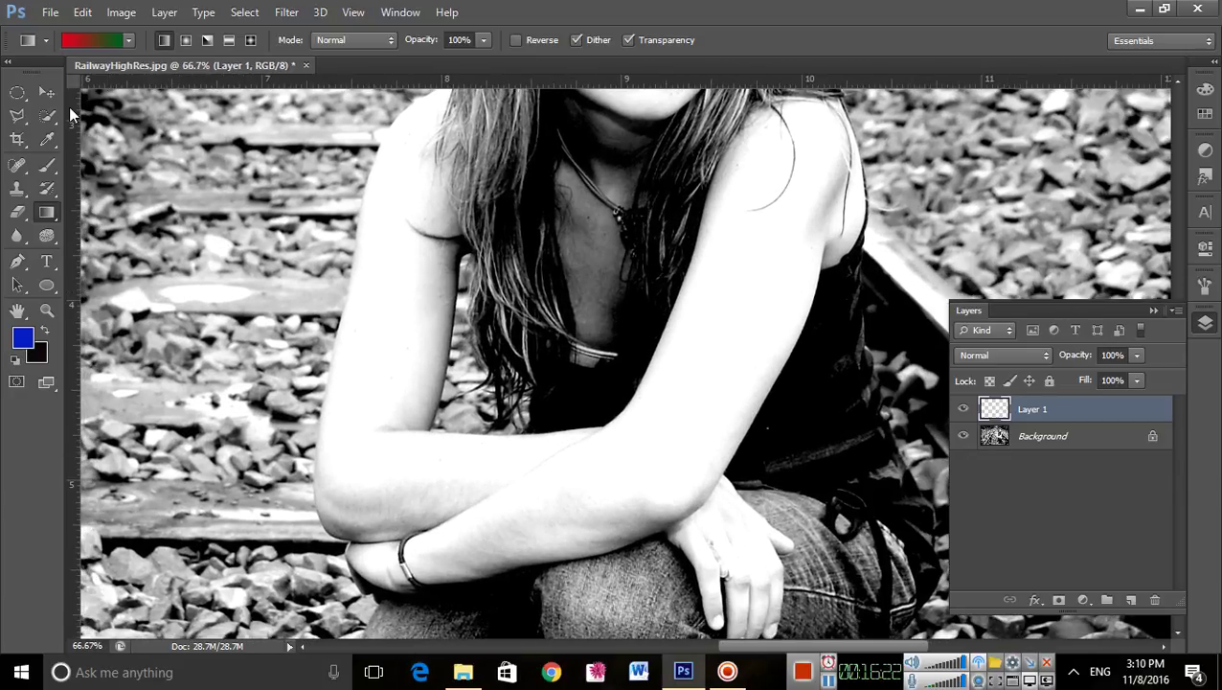
pyautogui.moveTo(46, 116)
pyautogui.mouseDown()
pyautogui.moveTo(48, 128)
pyautogui.moveTo(130, 123)
pyautogui.mouseUp()
pyautogui.press('[')
pyautogui.moveTo(742, 326)
pyautogui.mouseDown()
pyautogui.moveTo(700, 422)
pyautogui.moveTo(630, 444)
pyautogui.mouseUp()
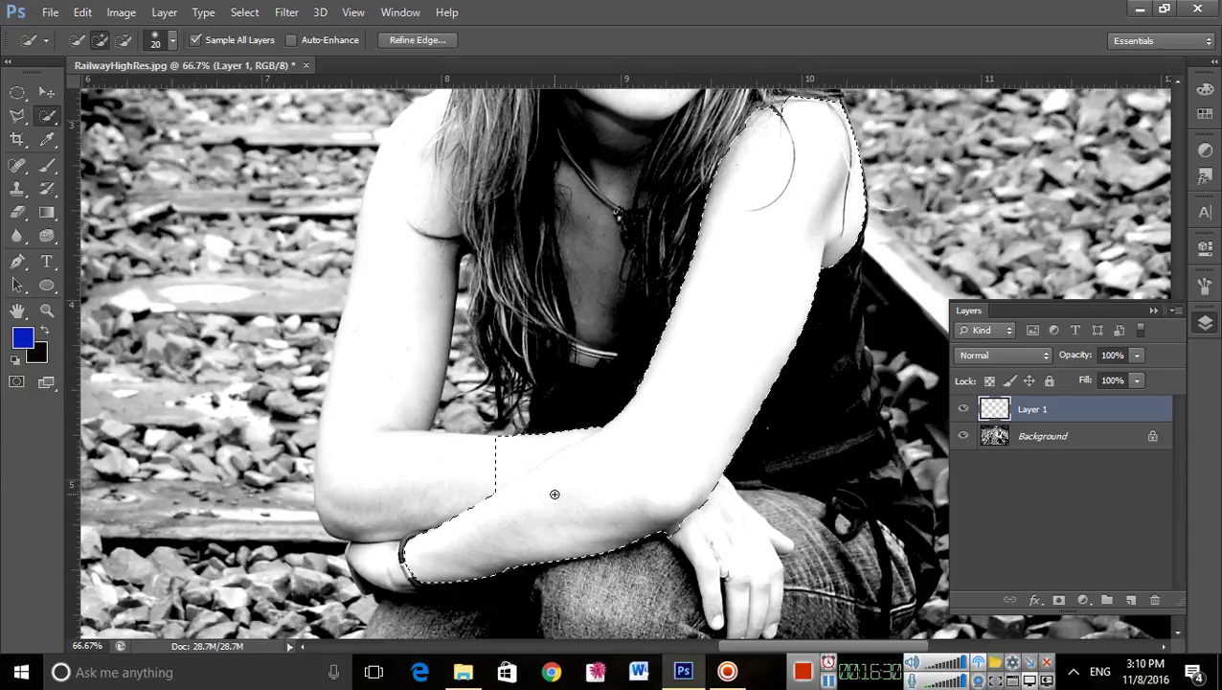
pyautogui.moveTo(405, 477)
pyautogui.mouseDown()
pyautogui.moveTo(366, 444)
pyautogui.moveTo(324, 472)
pyautogui.mouseUp()
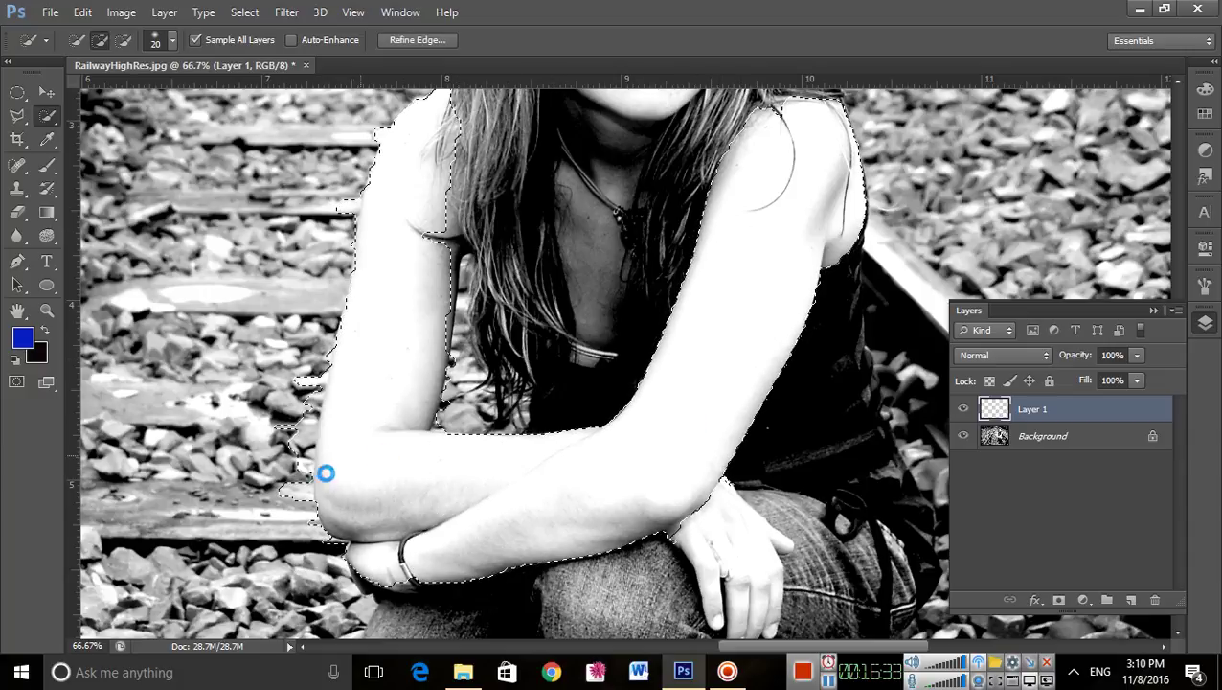
# Step: Set the selection brush hardness to 1% and subtract the stray background areas along the outer edge of the arm beside the rails
pyautogui.click(170, 42)
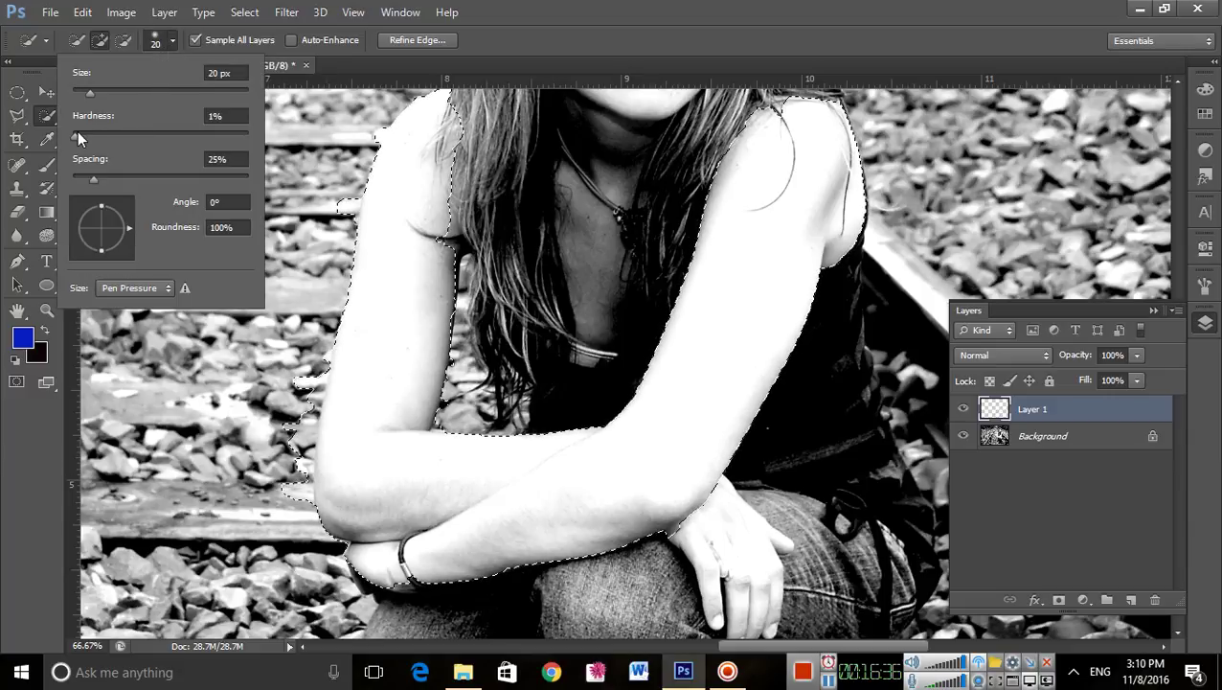
pyautogui.press('Tab')
pyautogui.click(560, 17)
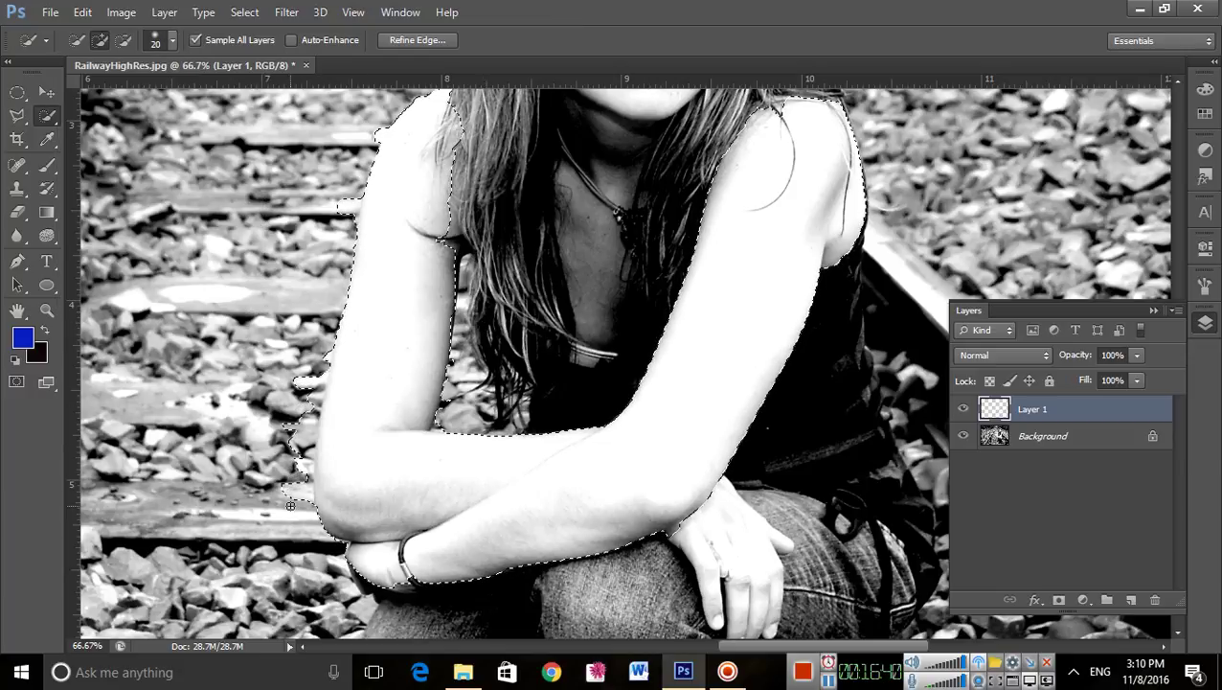
pyautogui.press('alt')
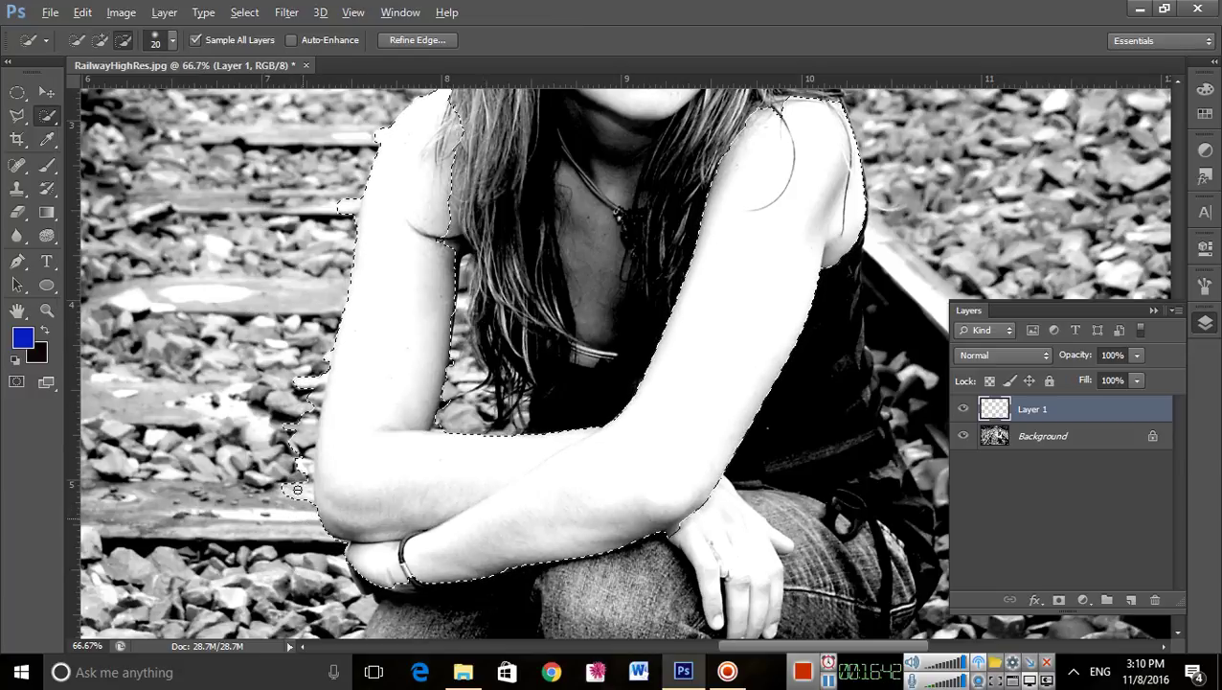
pyautogui.moveTo(300, 452); pyautogui.dragTo(306, 381)
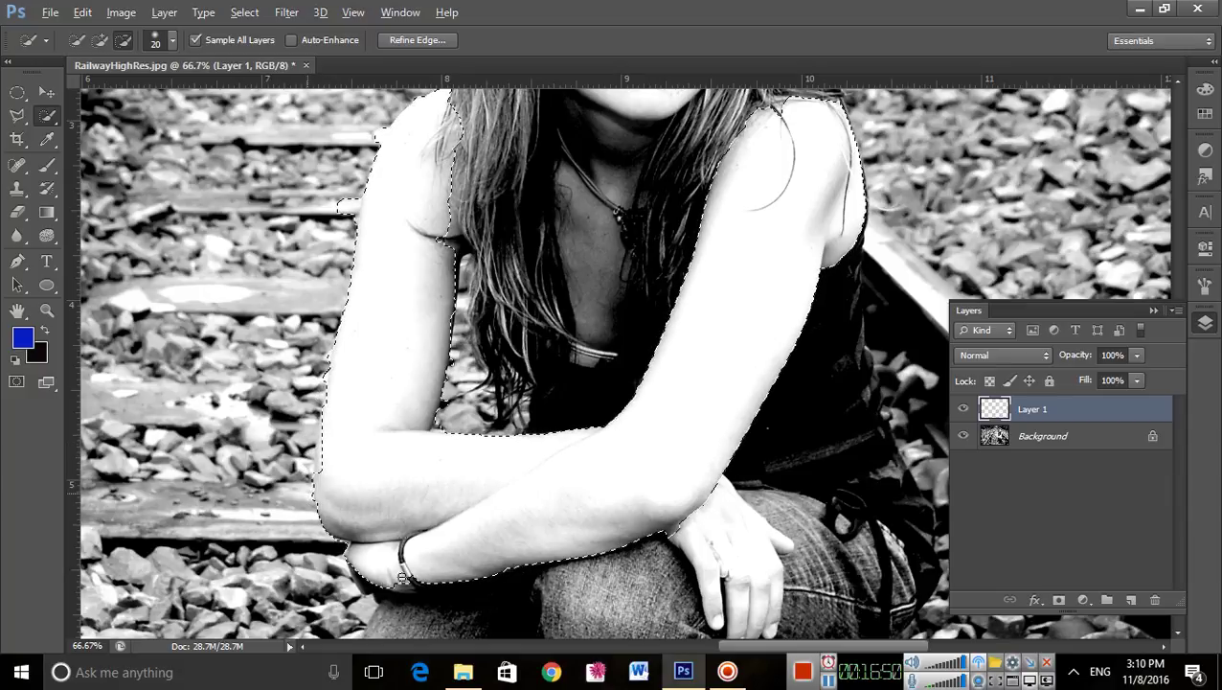
pyautogui.scroll(3, 907, 387)
pyautogui.scroll(1, 907, 387)
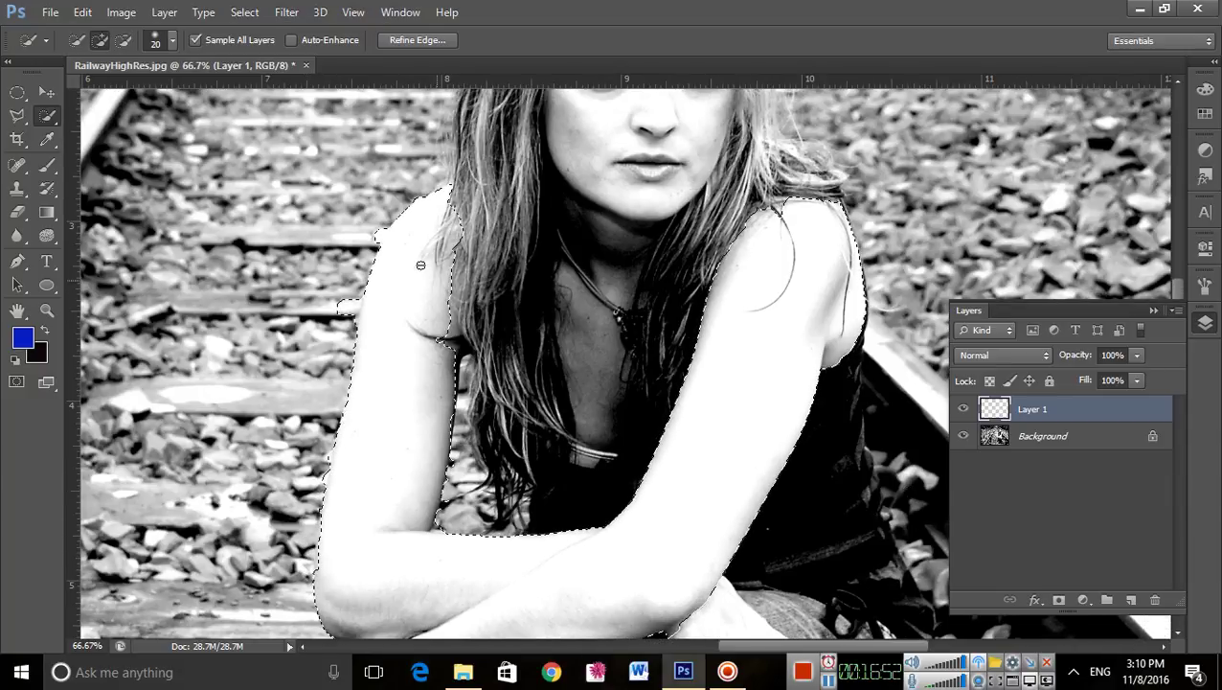
pyautogui.press('alt')
pyautogui.moveTo(377, 233); pyautogui.dragTo(344, 293)
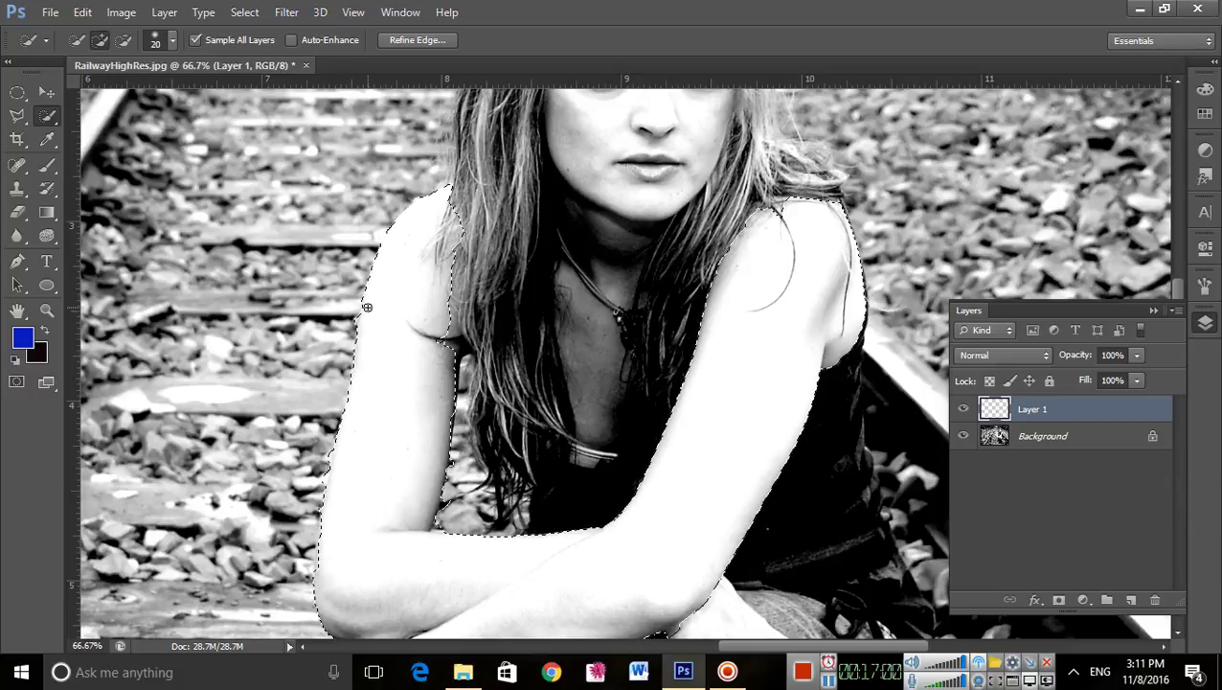
# Step: Extend the selection to the arm's inner edge around the armpit crease beside the hair
pyautogui.scroll(2, 475, 330)
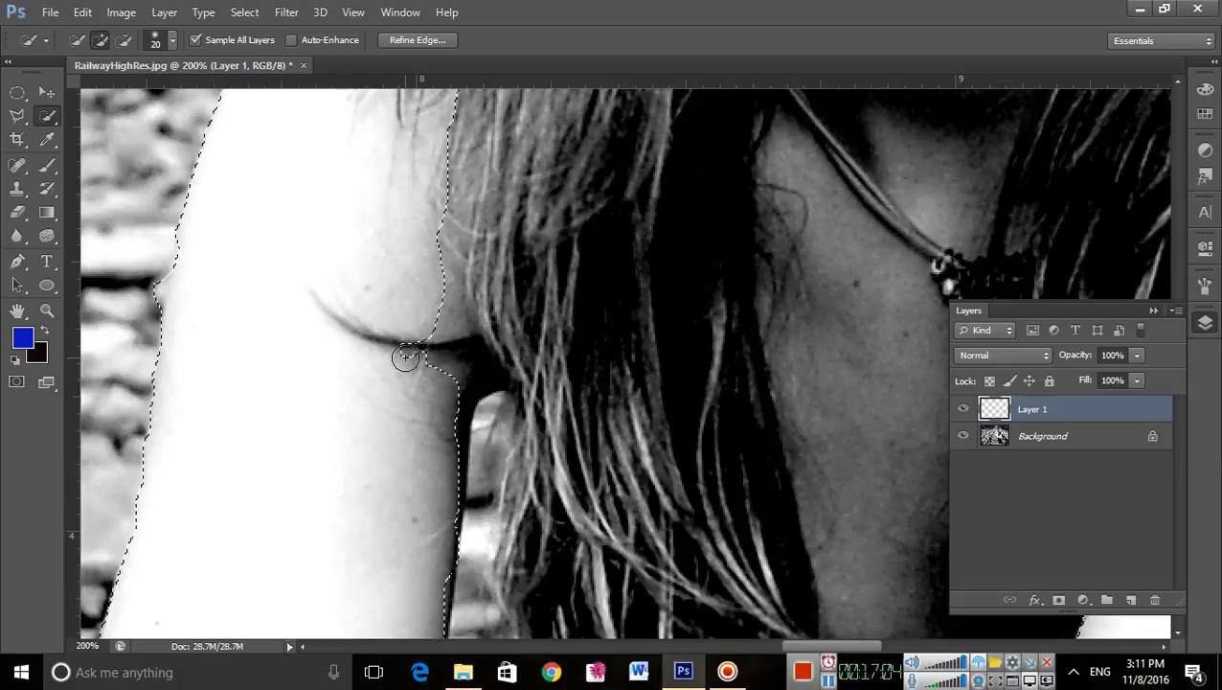
pyautogui.moveTo(425, 360); pyautogui.dragTo(427, 340)
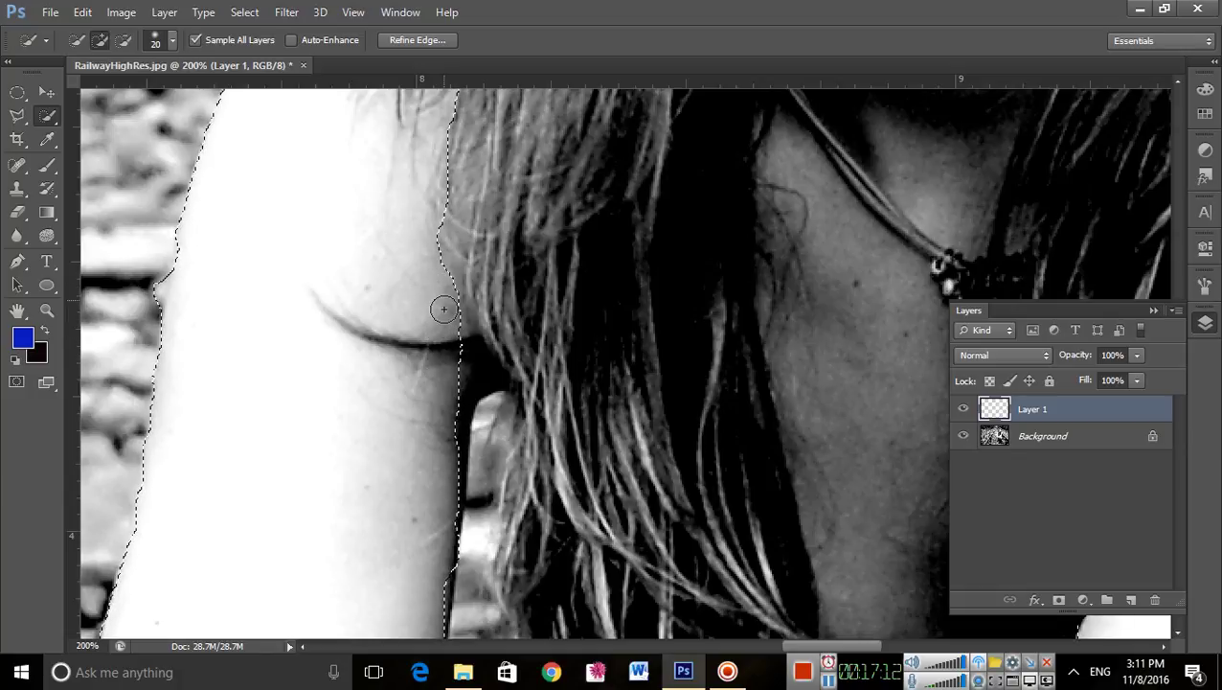
pyautogui.moveTo(428, 251)
pyautogui.mouseDown()
pyautogui.moveTo(574, 276)
pyautogui.moveTo(518, 362)
pyautogui.moveTo(524, 397)
pyautogui.moveTo(497, 295)
pyautogui.moveTo(492, 335)
pyautogui.moveTo(500, 342)
pyautogui.moveTo(511, 267)
pyautogui.moveTo(499, 218)
pyautogui.moveTo(481, 254)
pyautogui.moveTo(490, 231)
pyautogui.moveTo(486, 246)
pyautogui.moveTo(475, 239)
pyautogui.moveTo(488, 273)
pyautogui.mouseUp()
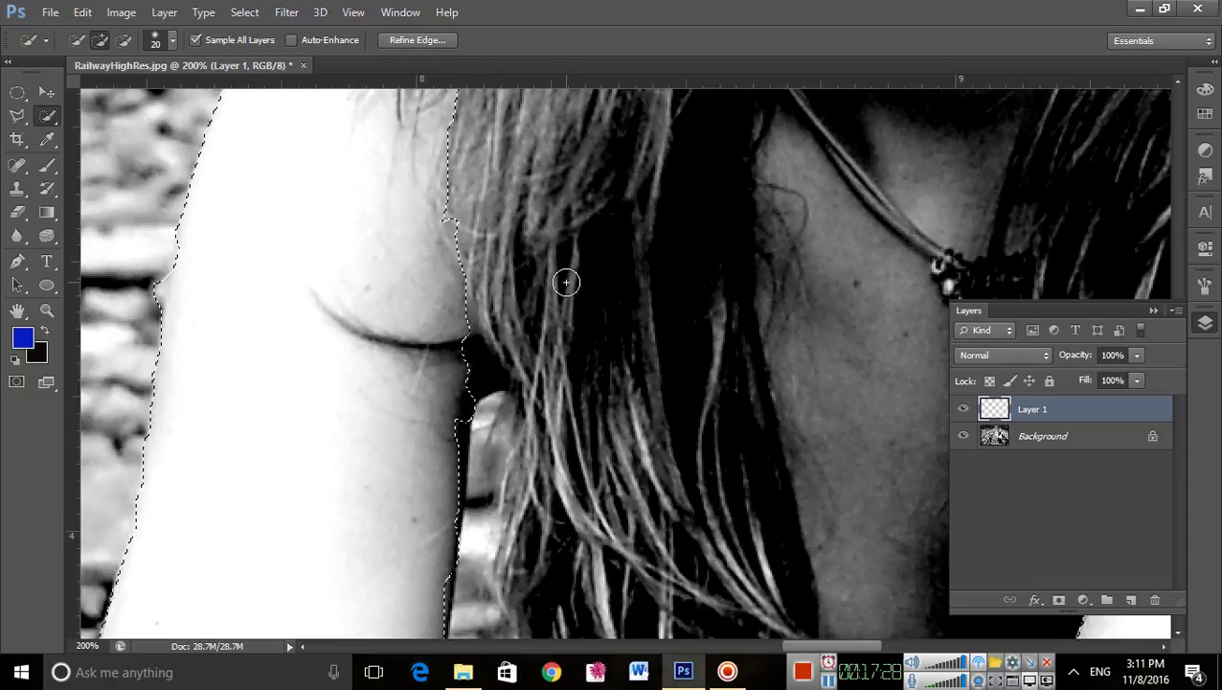
# Step: Fill the selected arms on Layer 1 with the red-green linear gradient, running vertically from the upper arm down to the forearm
pyautogui.hotkey('ctrl', '0')
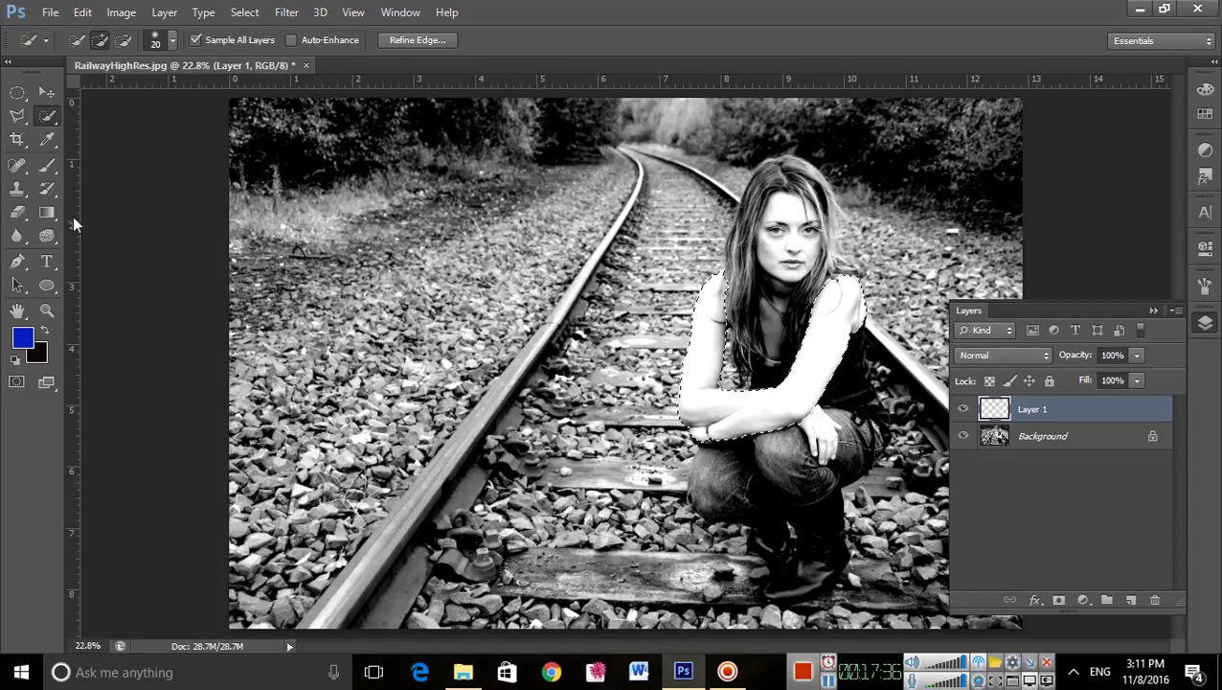
pyautogui.press('g')
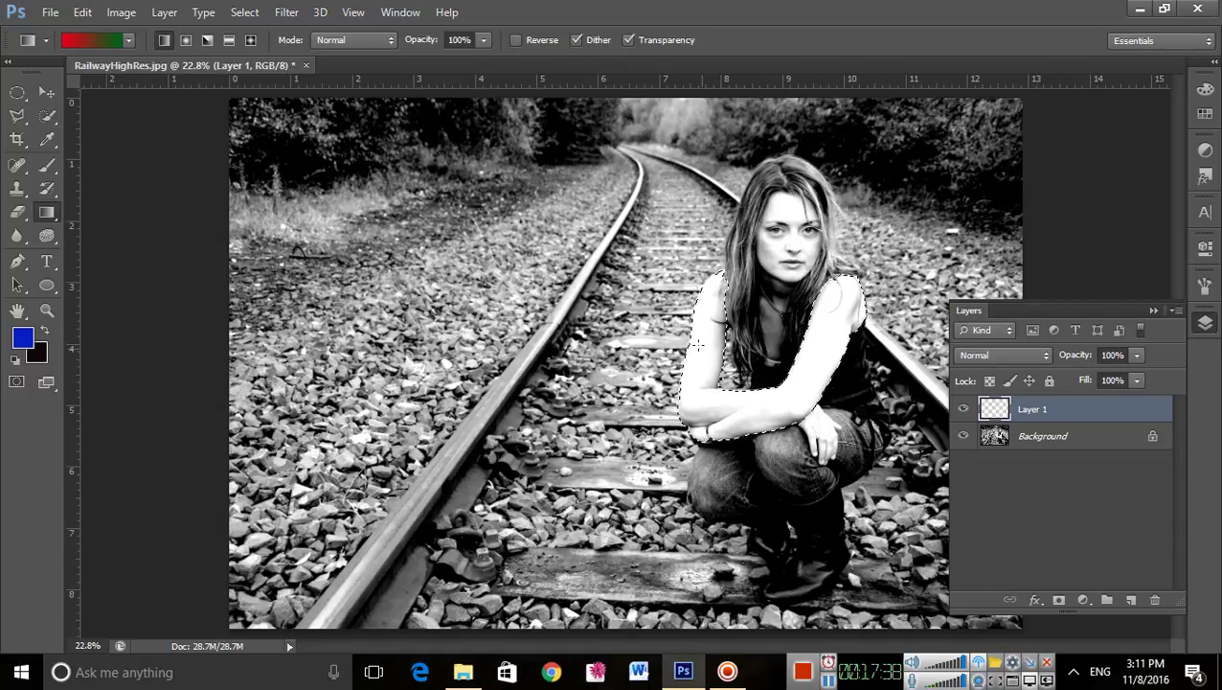
pyautogui.moveTo(698, 344); pyautogui.dragTo(701, 397)
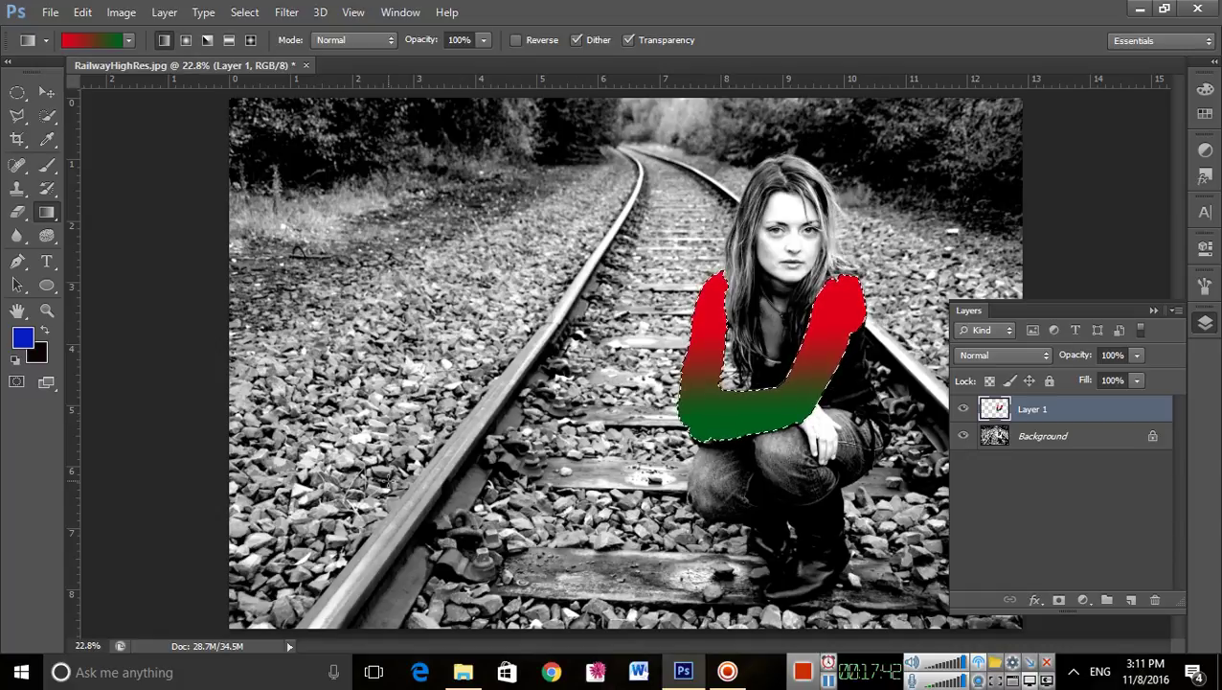
# Step: Set Layer 1's blending mode to Dissolve and cycle through the following modes, including Color Burn and Darker Color, up to Overlay
pyautogui.click(1034, 357)
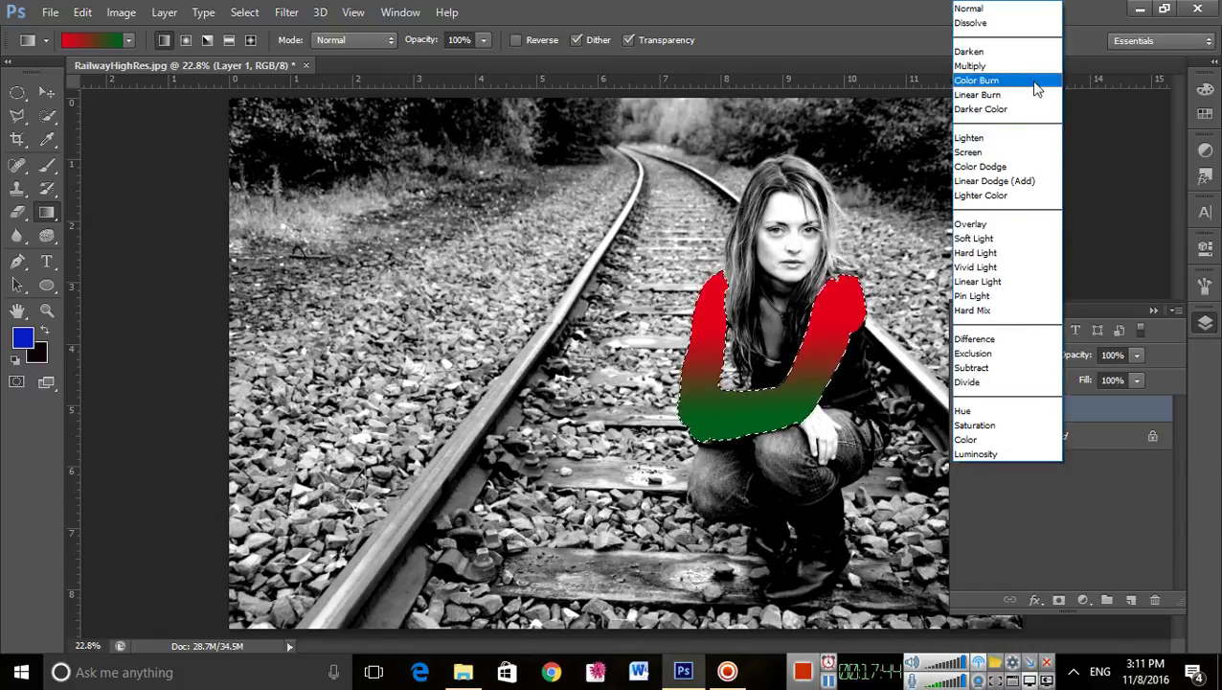
pyautogui.click(1021, 23)
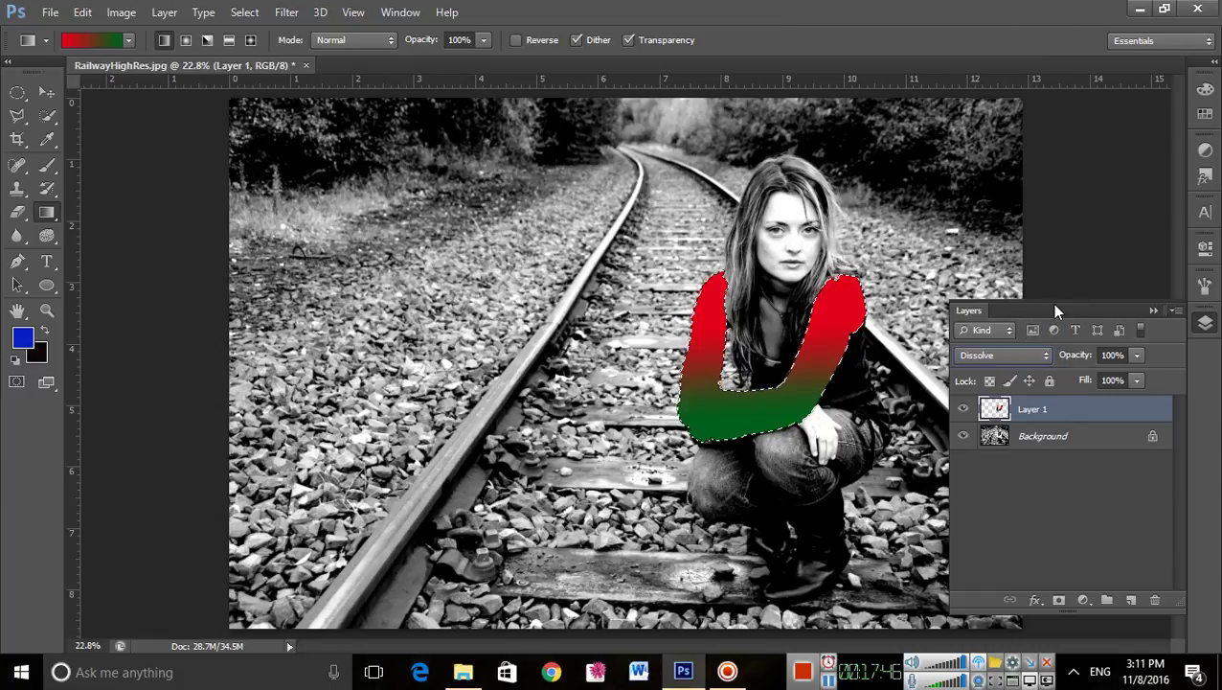
pyautogui.press('Down')
pyautogui.press('Down')
pyautogui.press('Down')
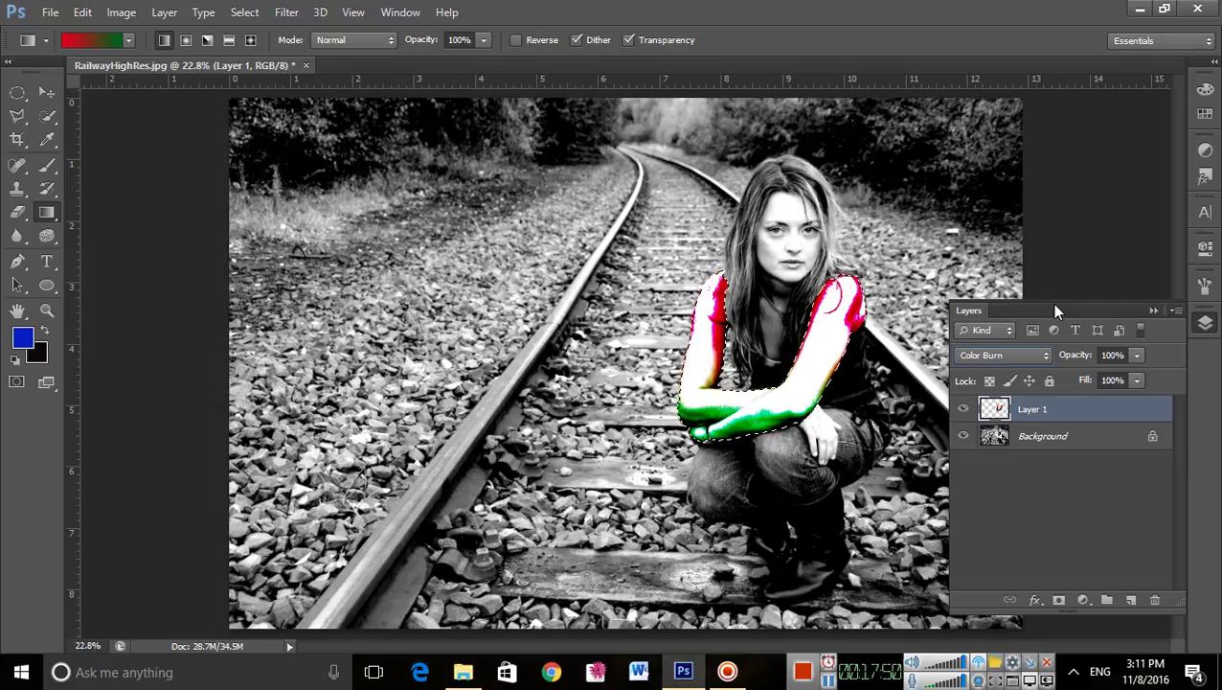
pyautogui.press('Down')
pyautogui.press('Down')
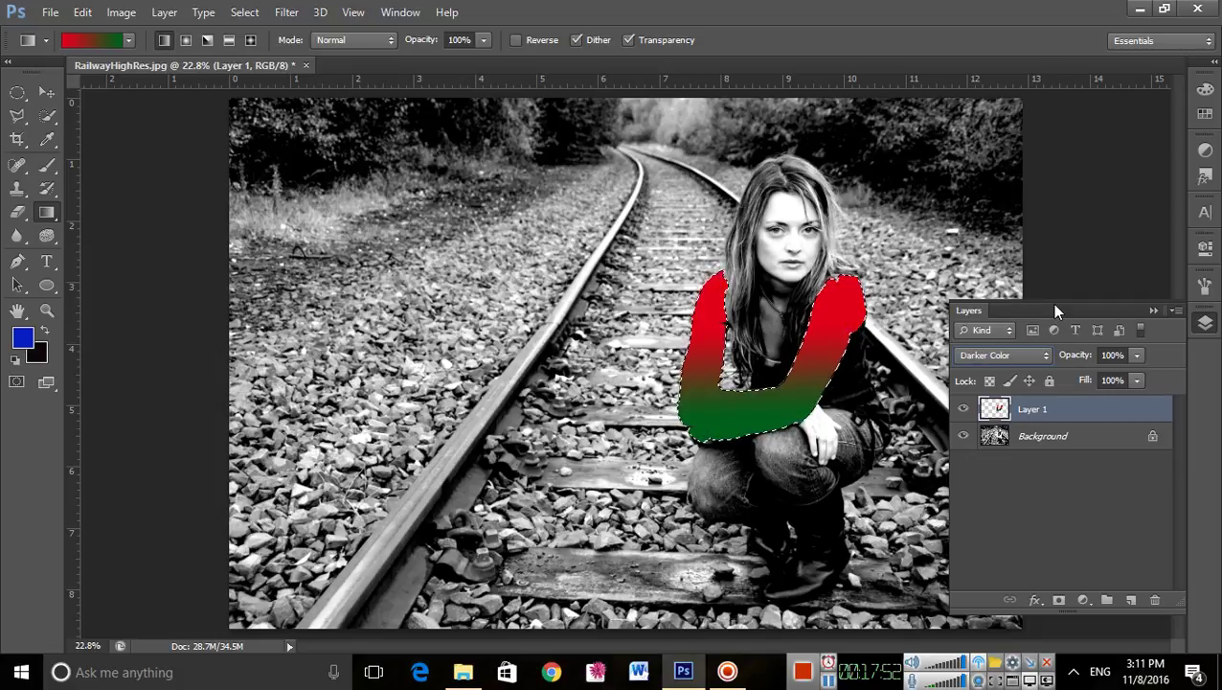
pyautogui.press('Down')
pyautogui.press('Down')
pyautogui.press('Down')
pyautogui.press('Down')
pyautogui.press('Down')
pyautogui.press('Down')
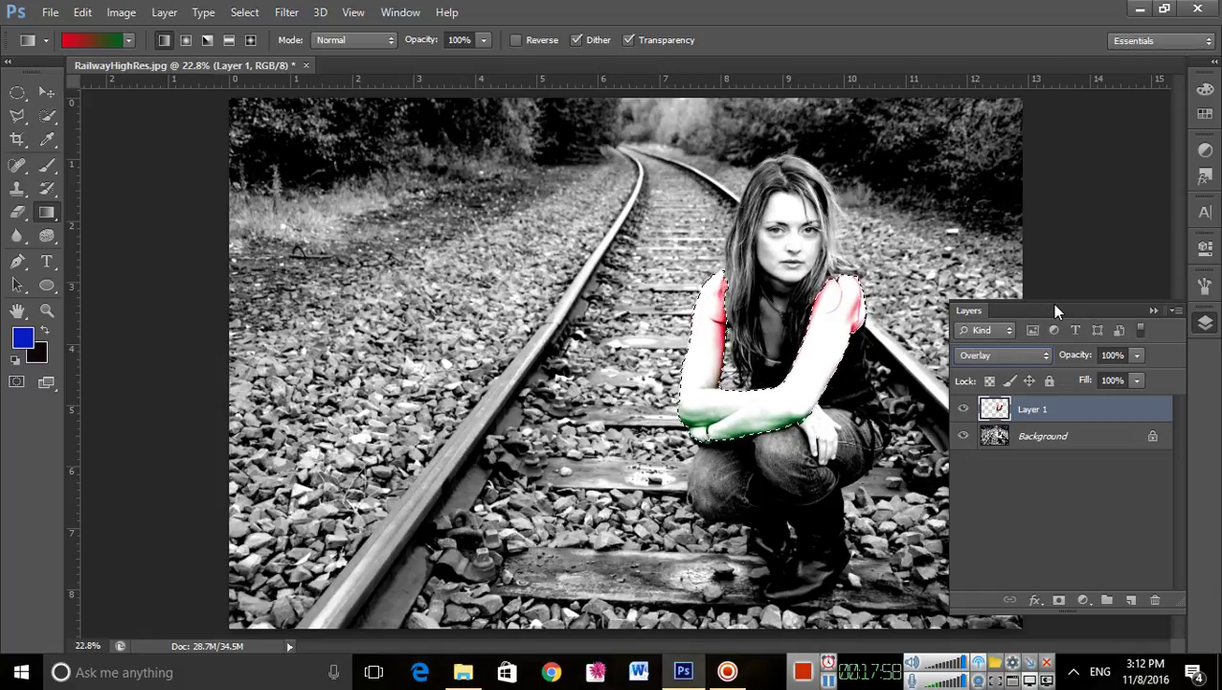
# Step: Cycle Layer 1's blending mode onward through Hard Light, Vivid Light and Difference to Saturation
pyautogui.press('Down')
pyautogui.press('Down')
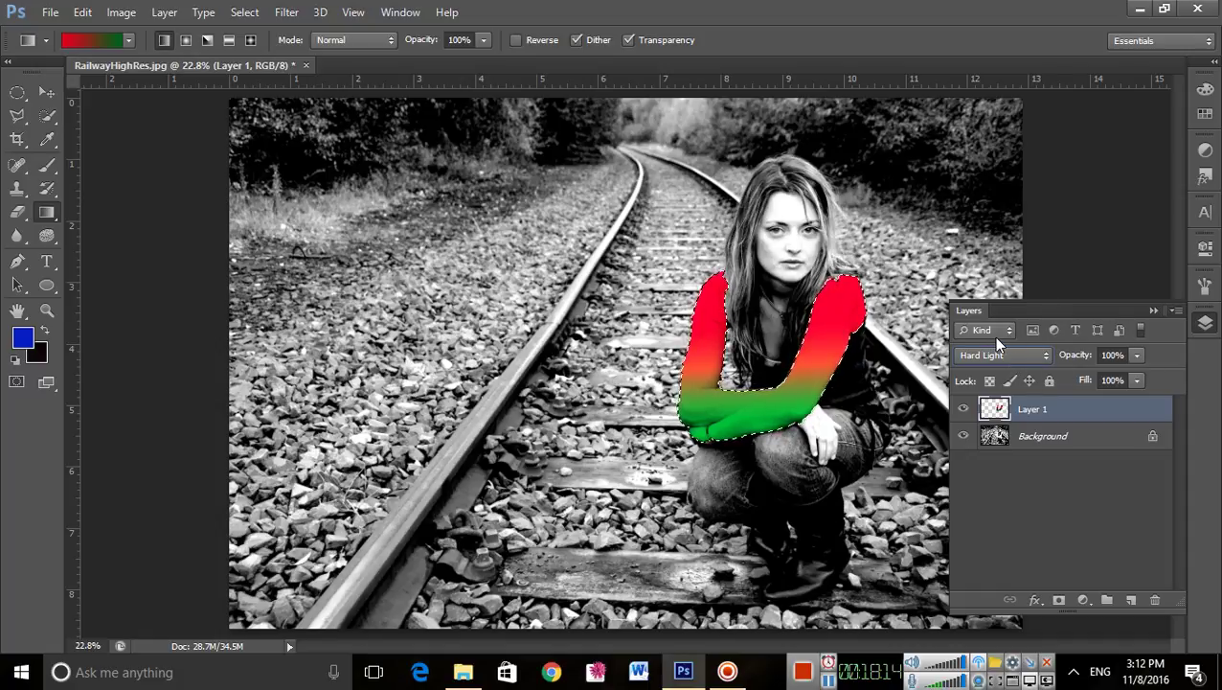
pyautogui.press('Down')
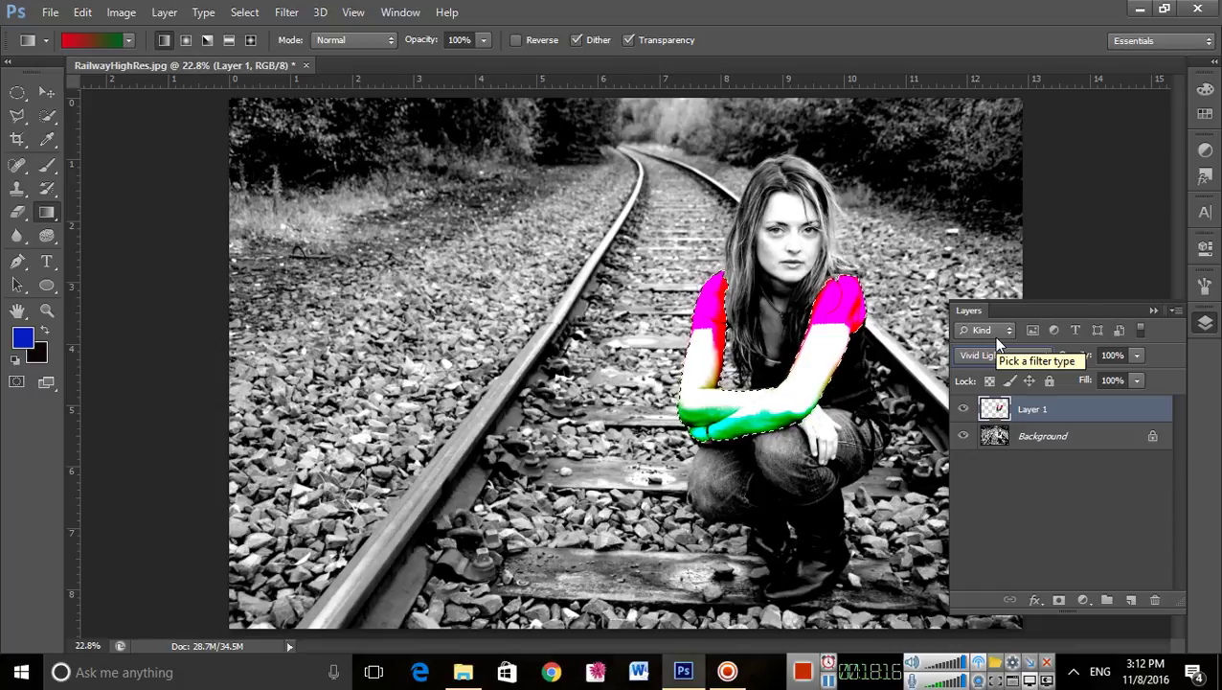
pyautogui.press('Down')
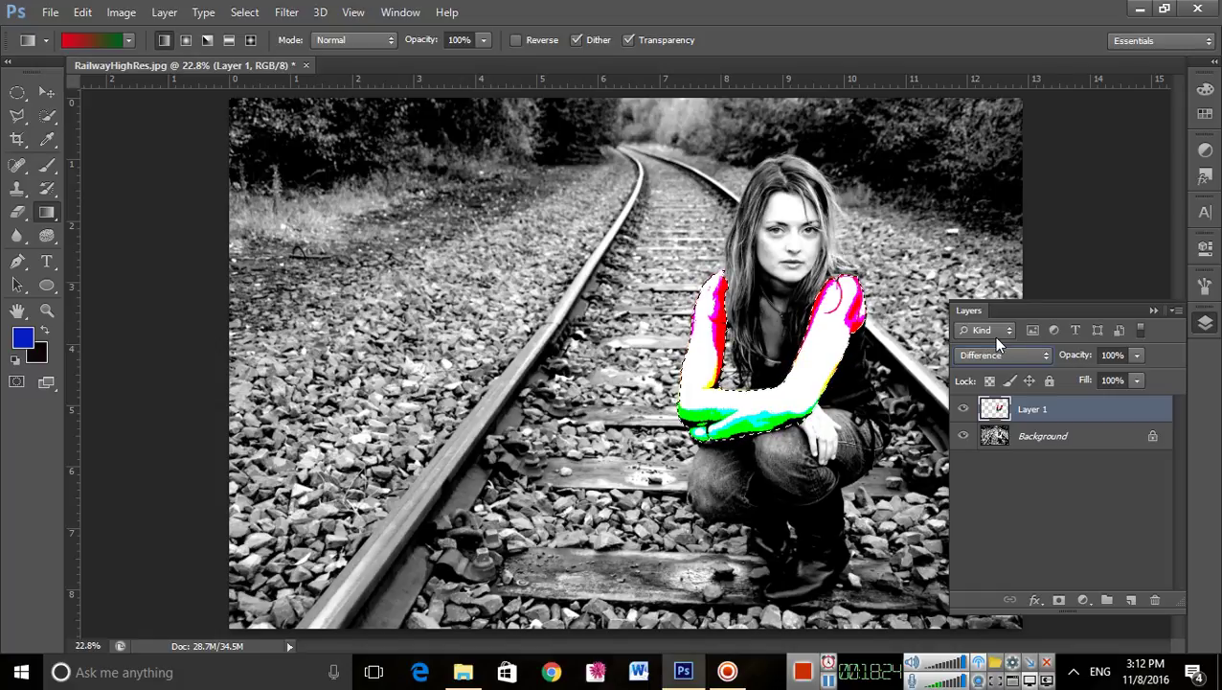
pyautogui.press('Down')
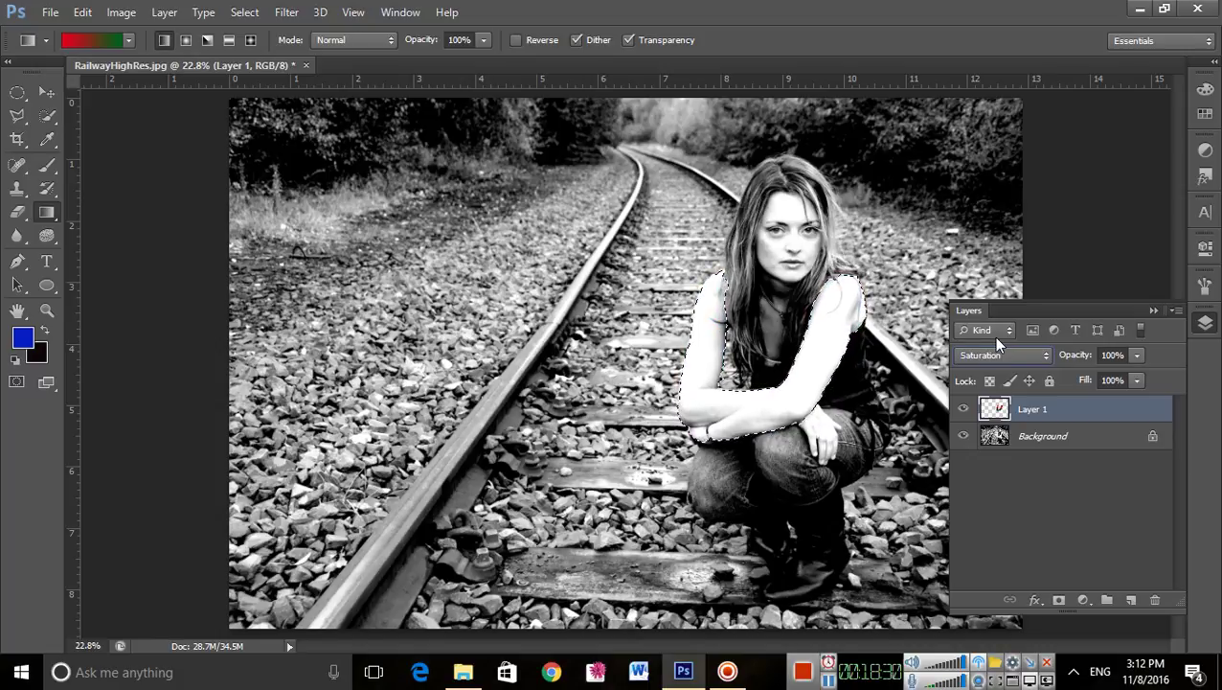
# Step: Deselect the arms and delete Layer 1, leaving only the Background layer
pyautogui.hotkey('ctrl', 'd')
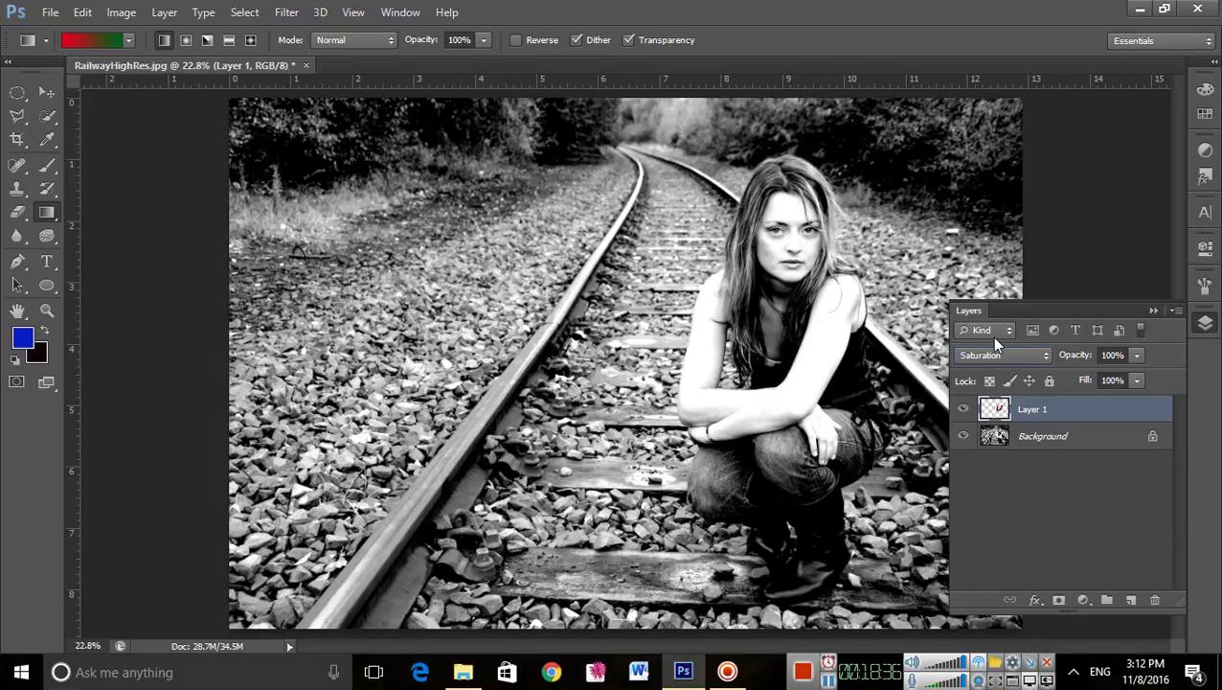
pyautogui.moveTo(1006, 409); pyautogui.dragTo(1161, 599)
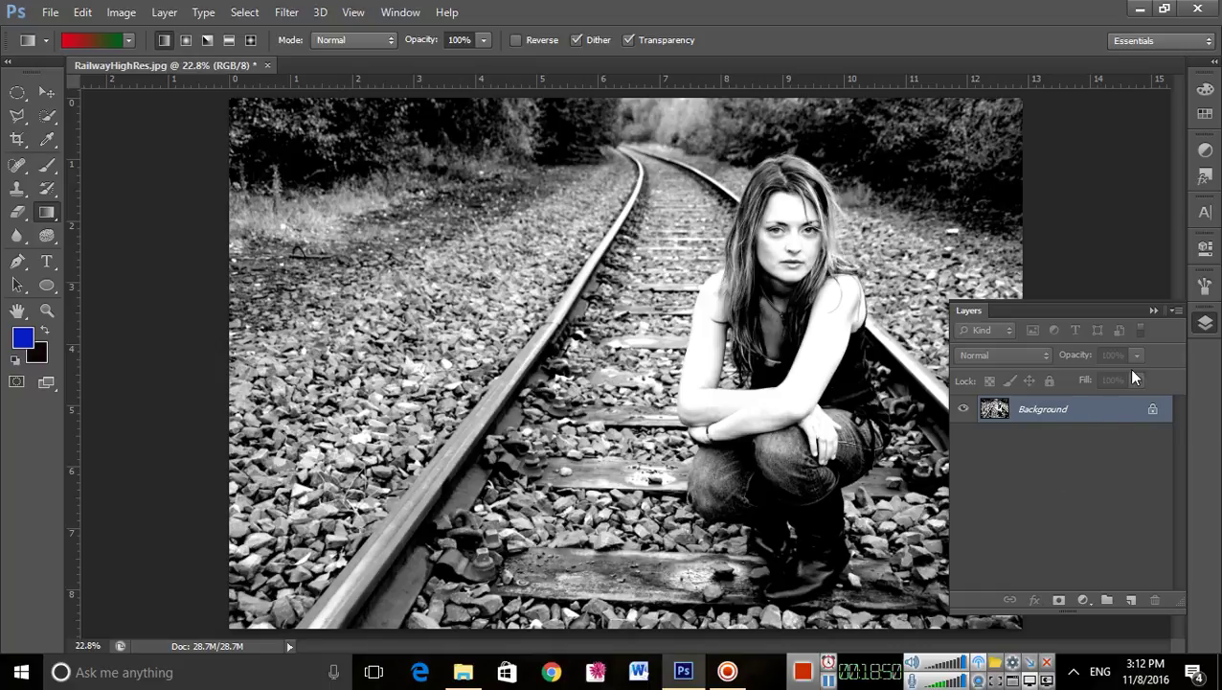
pyautogui.click(1153, 311)
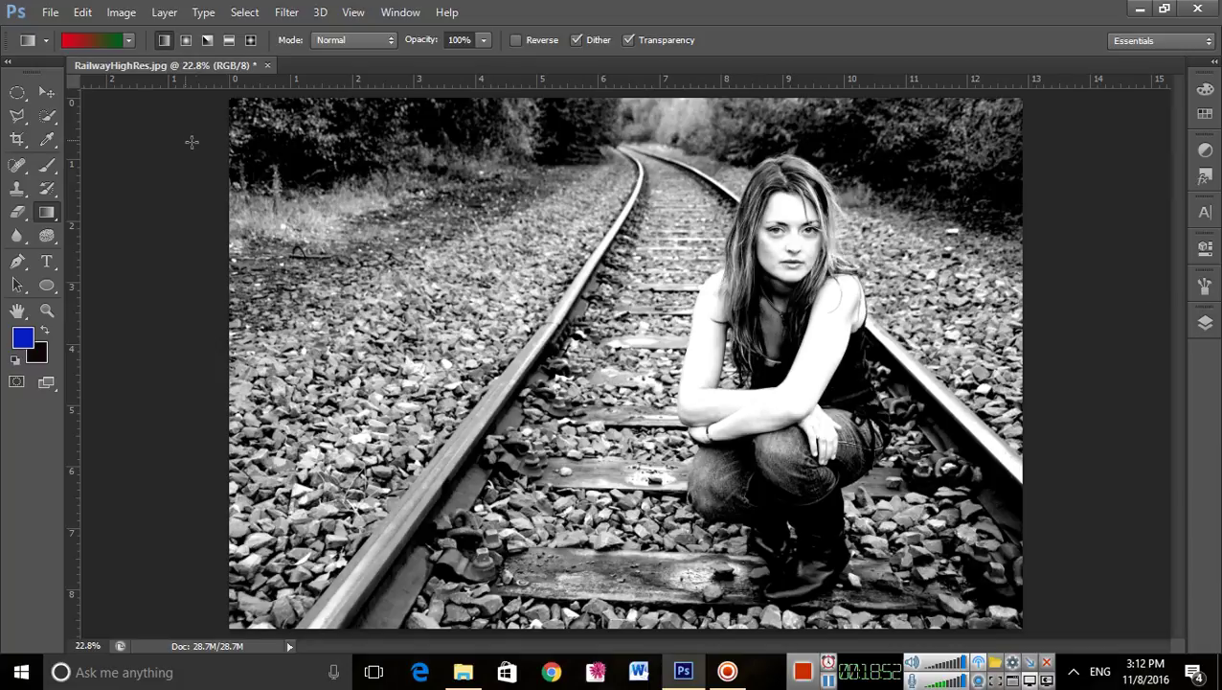
# Step: Create a new 11 × 8.5 inch RGB document at 300 pixels/inch with a white background and fit it on screen
pyautogui.moveTo(321, 241); pyautogui.dragTo(368, 268)
pyautogui.hotkey('ctrl', 'n')
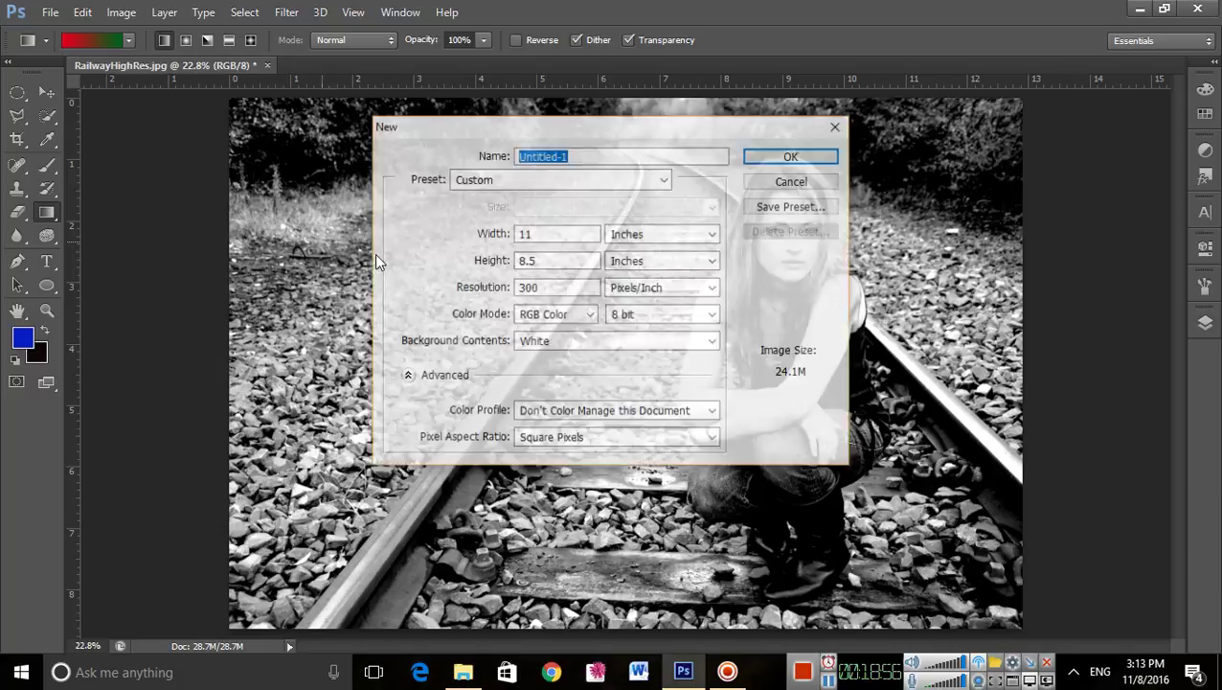
pyautogui.click(796, 158)
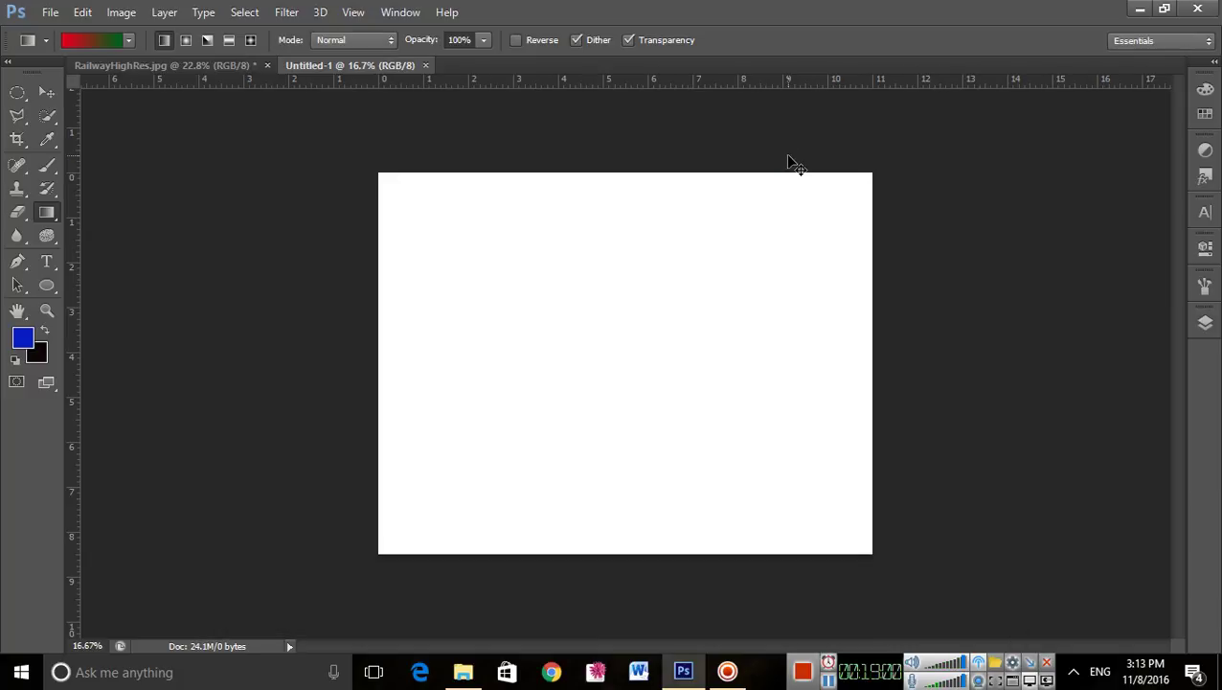
pyautogui.hotkey('ctrl', '0')
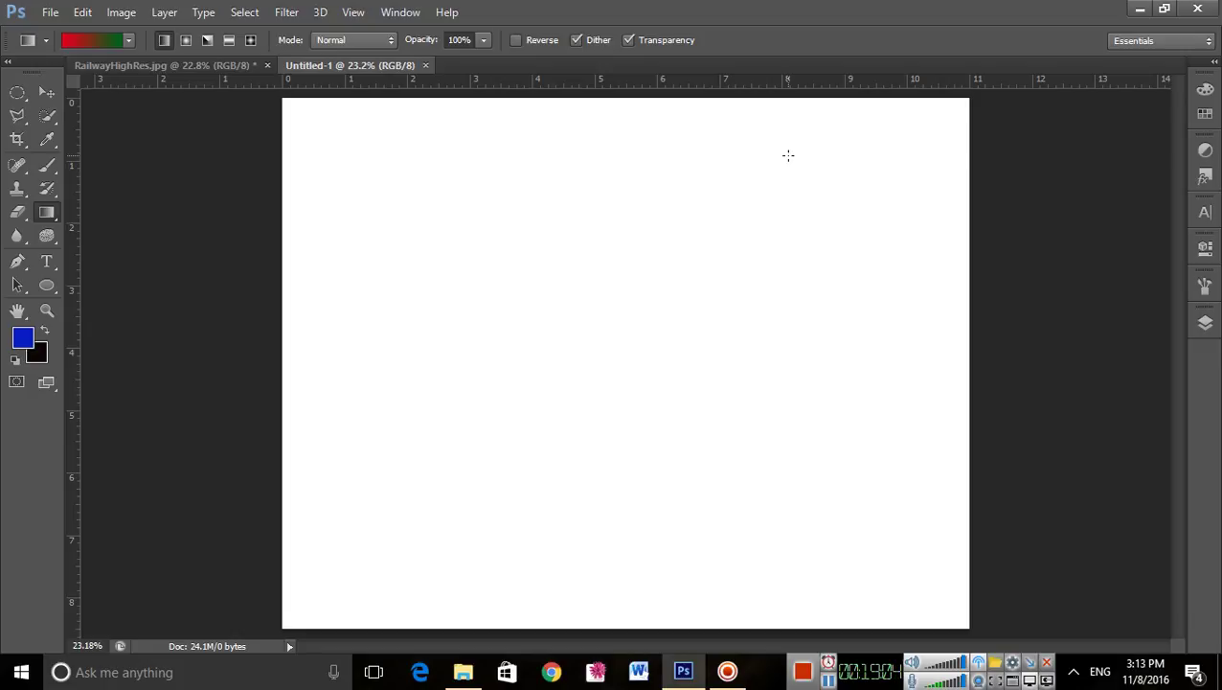
pyautogui.click(127, 41)
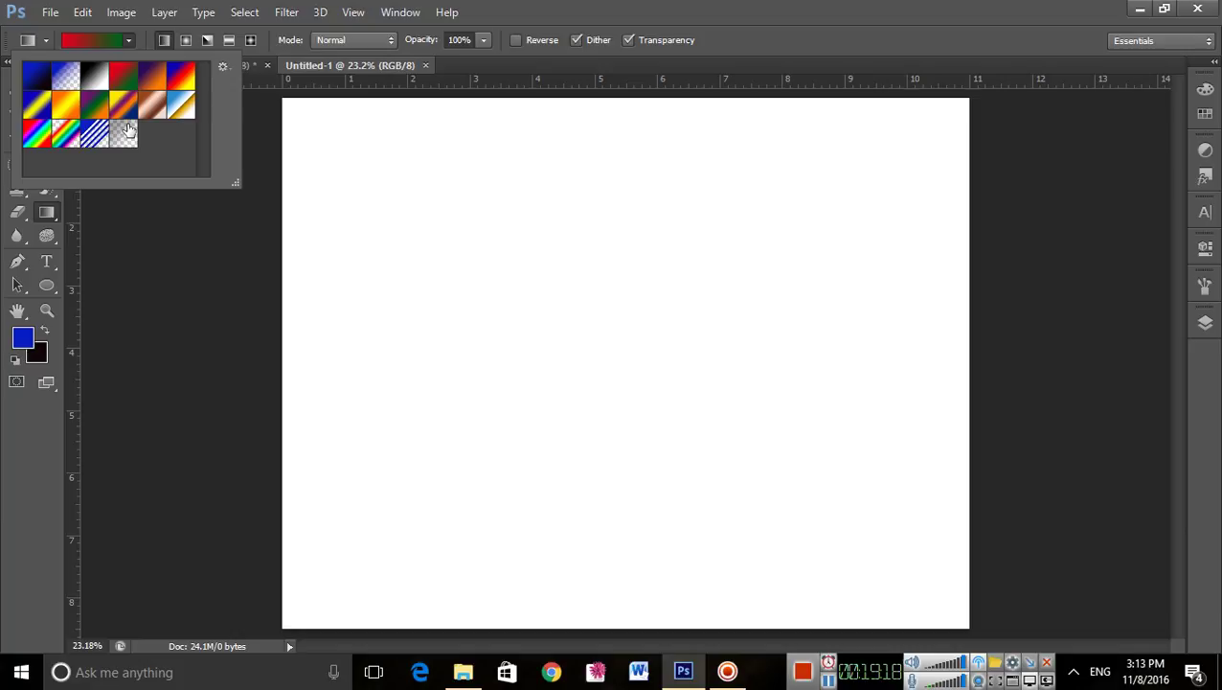
pyautogui.click(131, 42)
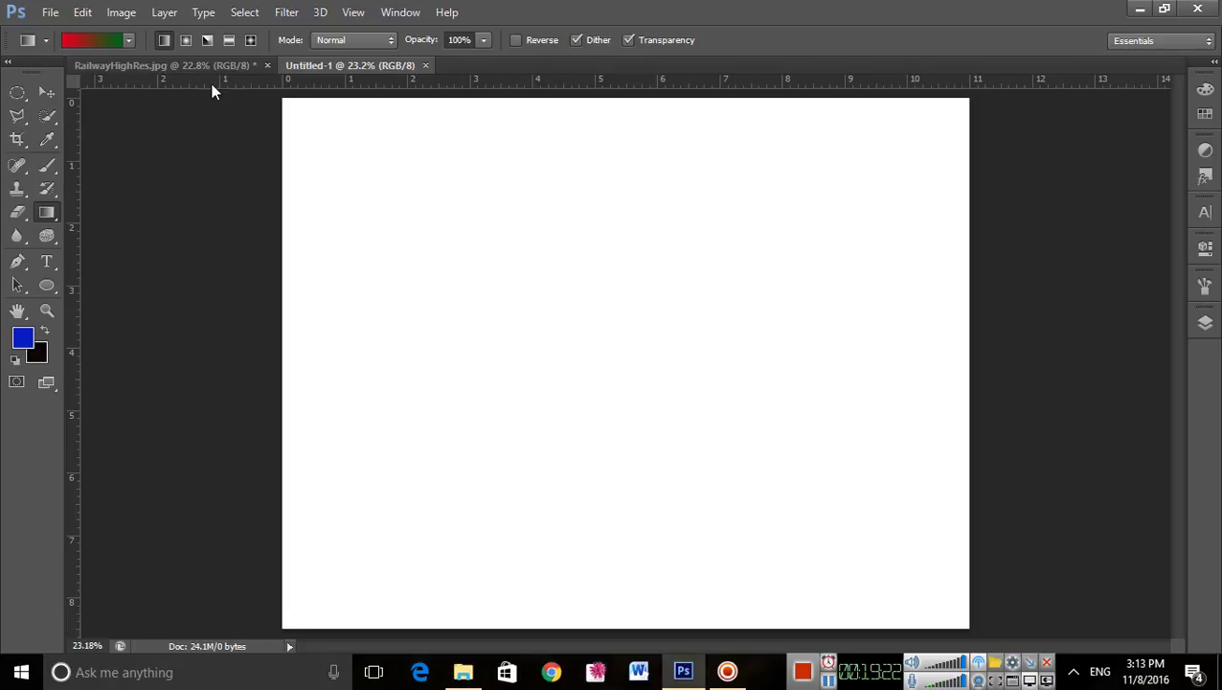
pyautogui.click(131, 39)
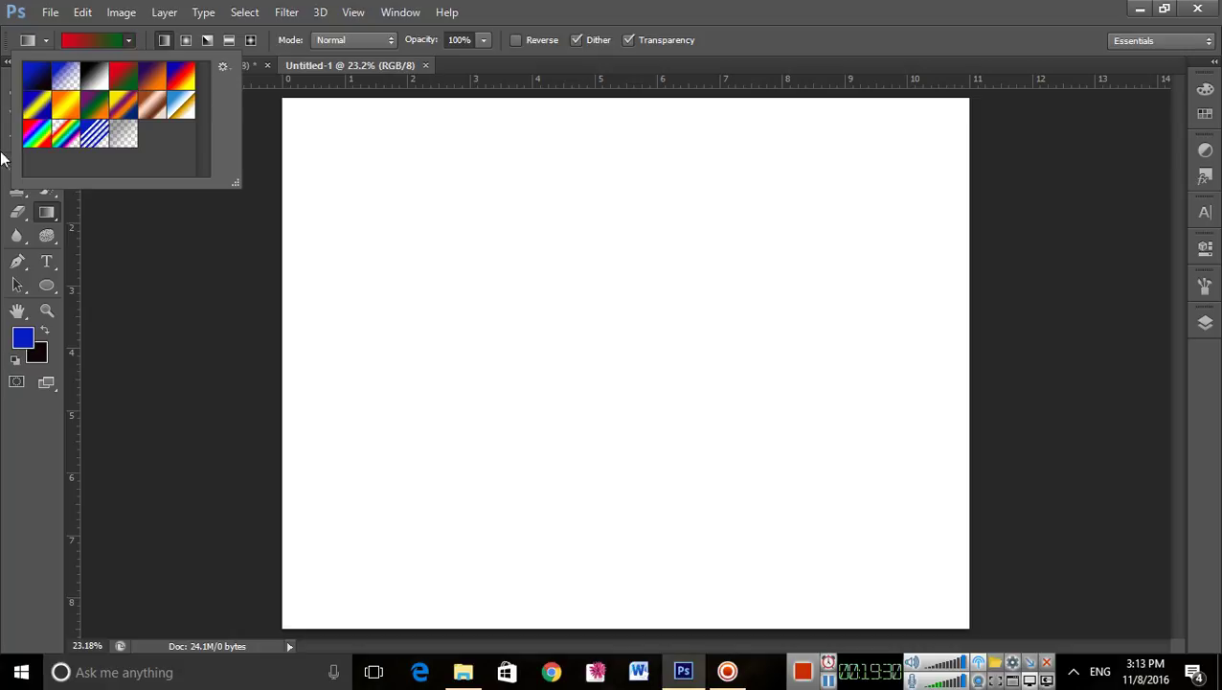
pyautogui.click(130, 40)
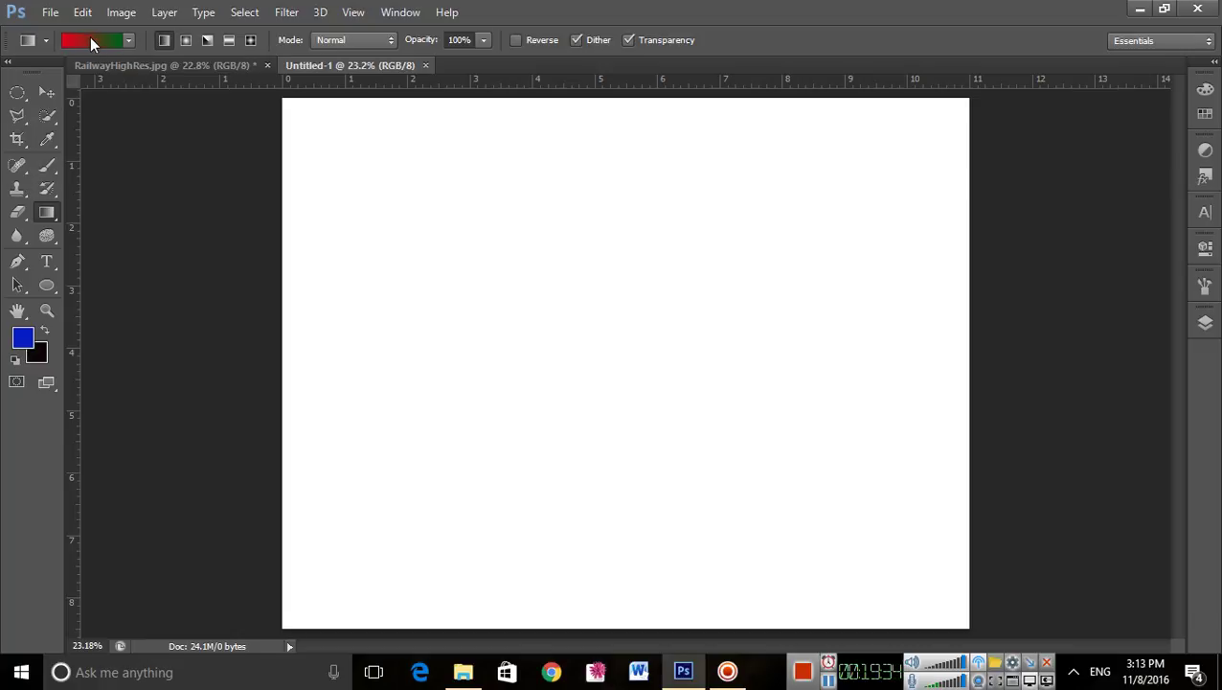
# Step: Load the Foreground to Background preset in the Gradient Editor and examine the color and location of its start and end color stops
pyautogui.click(90, 38)
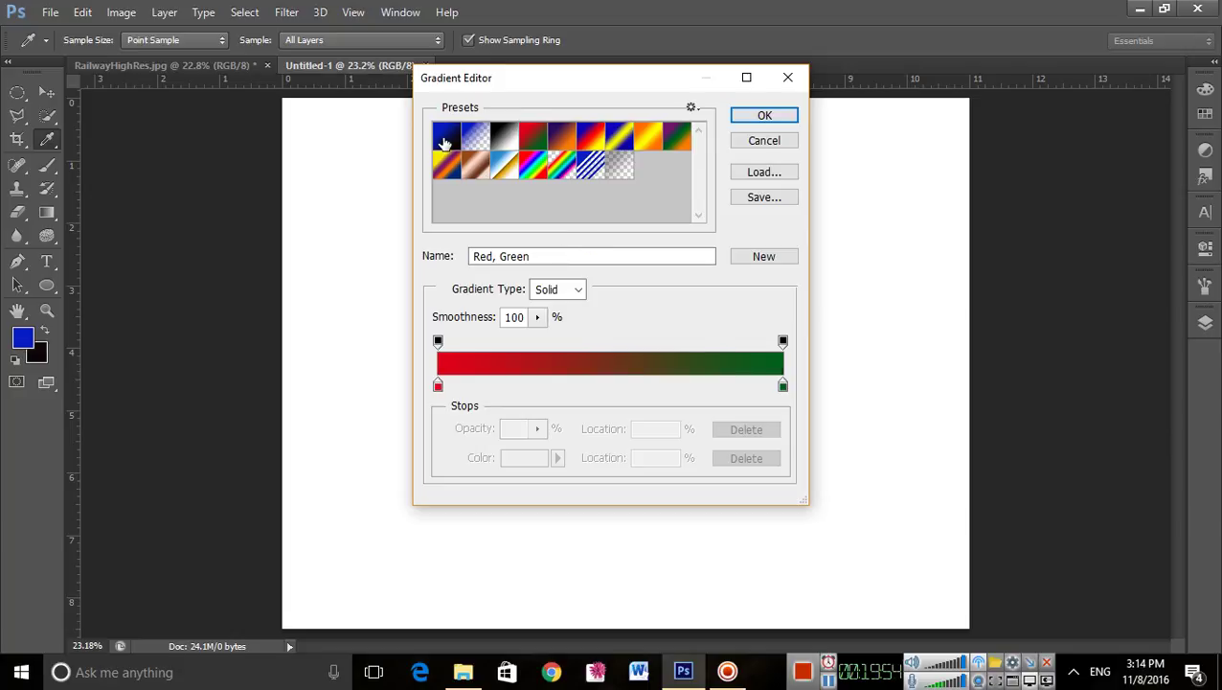
pyautogui.click(444, 141)
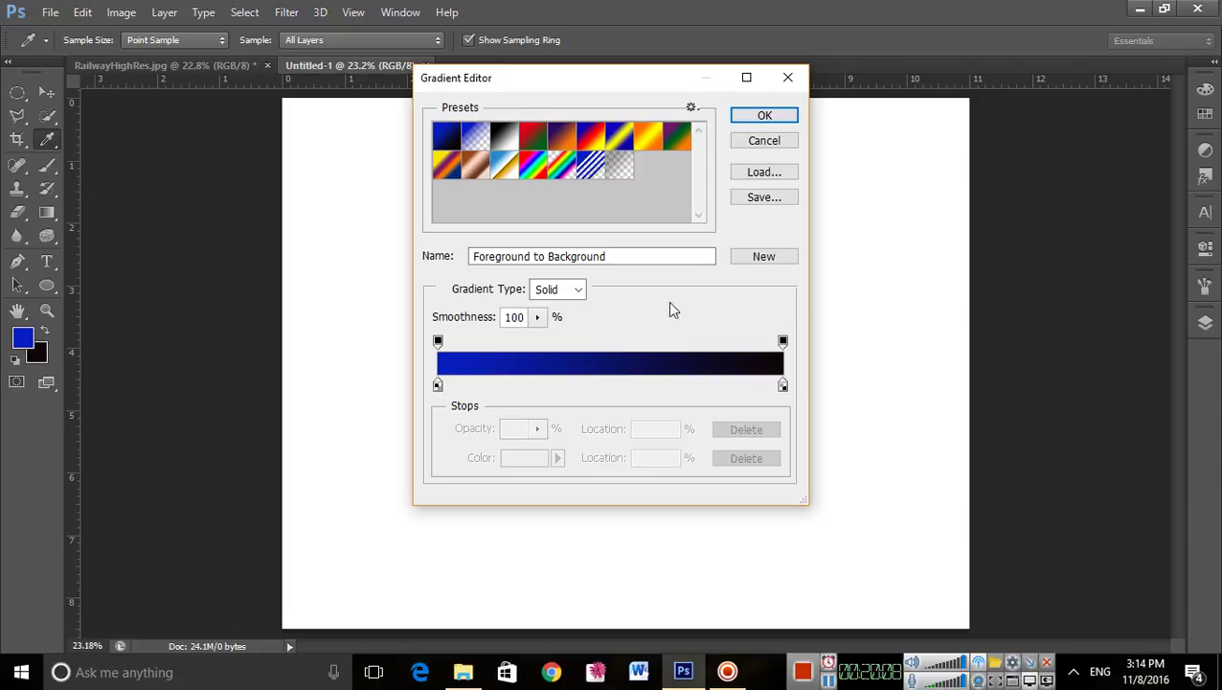
pyautogui.click(437, 385)
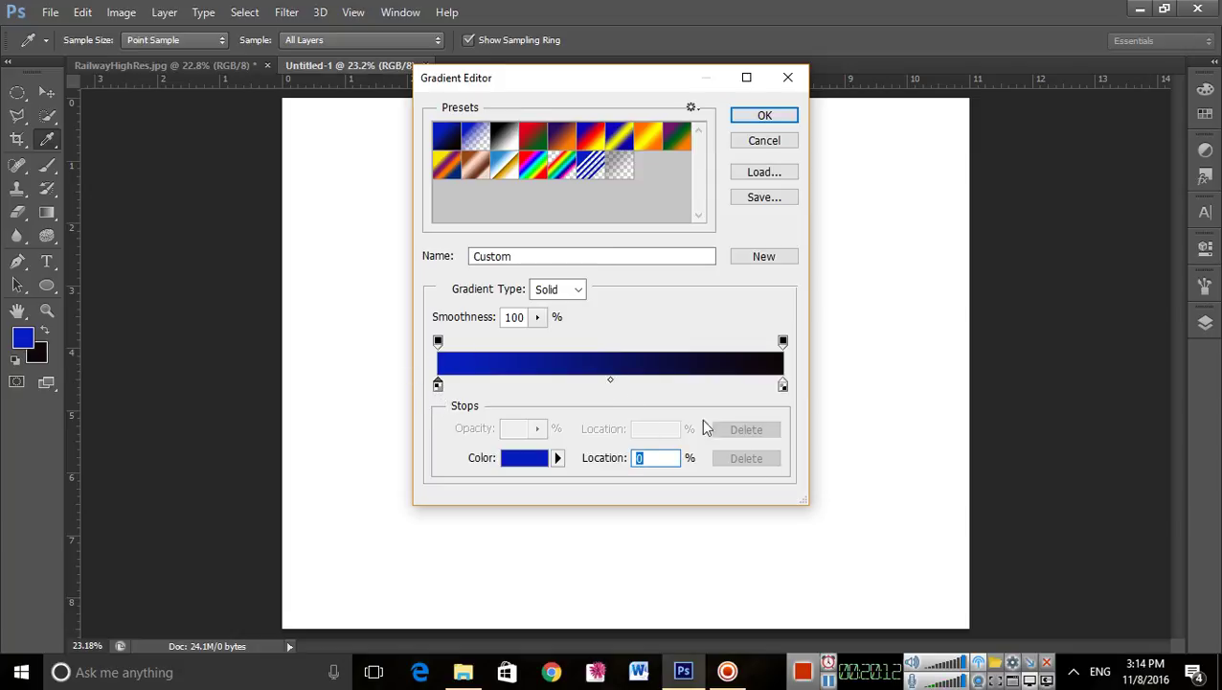
pyautogui.click(782, 386)
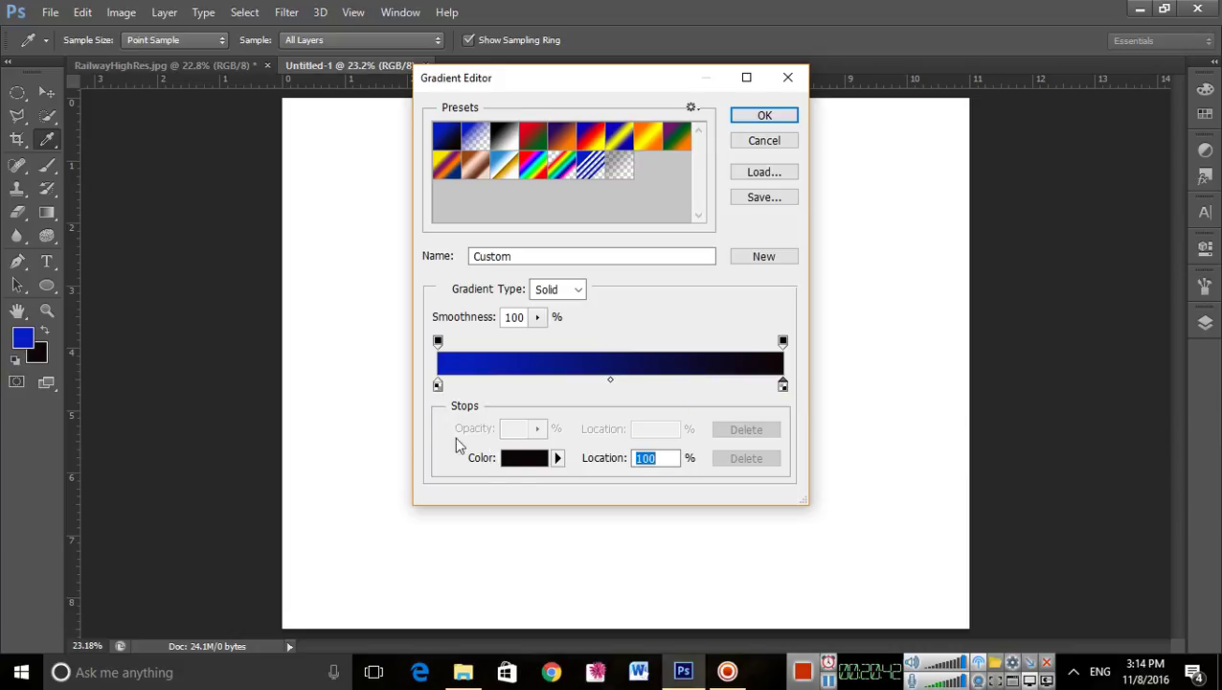
pyautogui.click(438, 385)
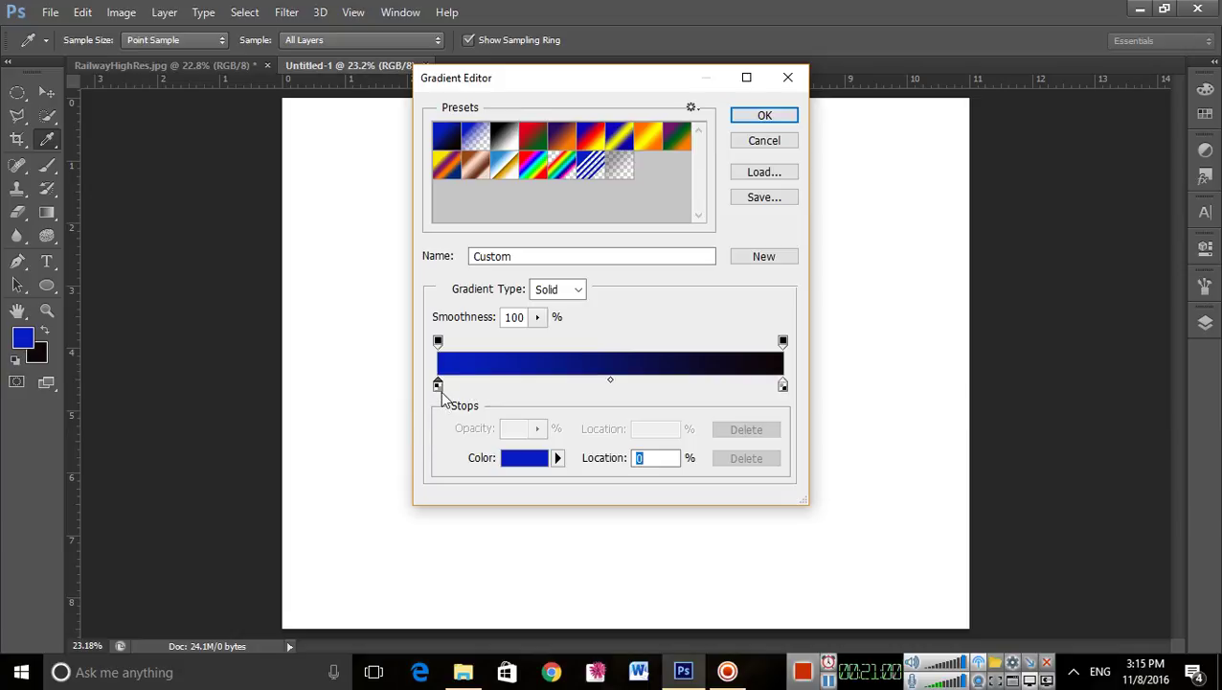
pyautogui.click(783, 385)
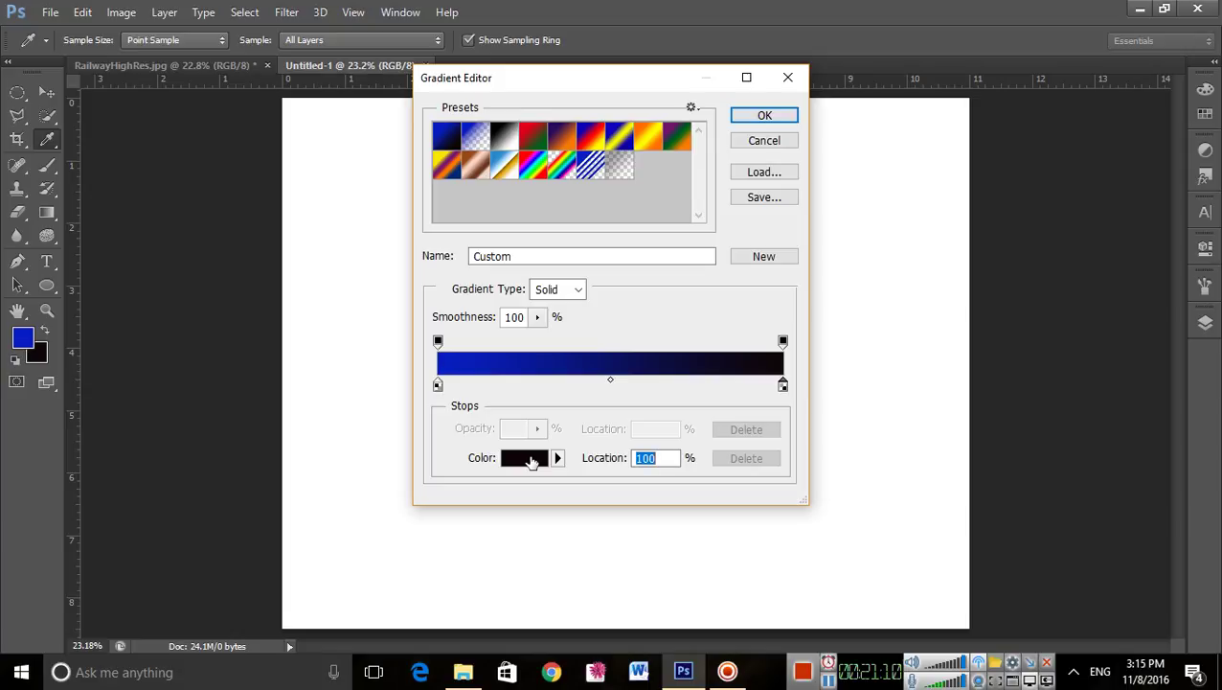
pyautogui.click(438, 385)
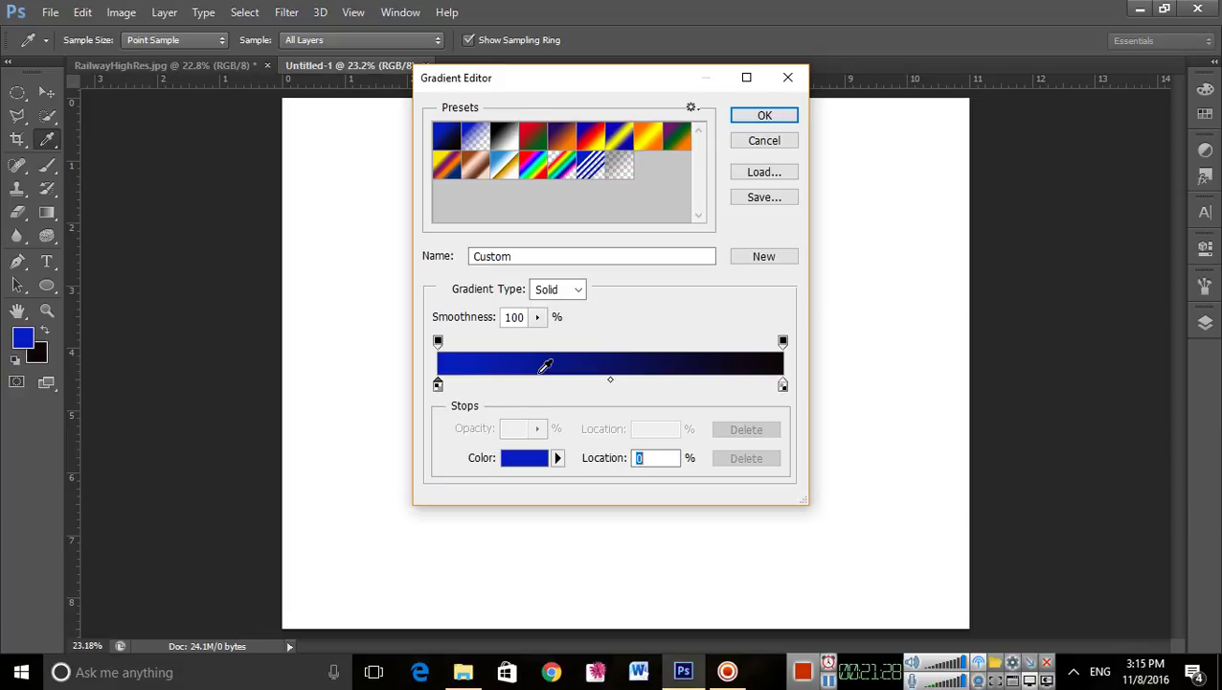
# Step: Try hex values 000000 and FFF as the color of the gradient's start stop
pyautogui.doubleClick(438, 385)
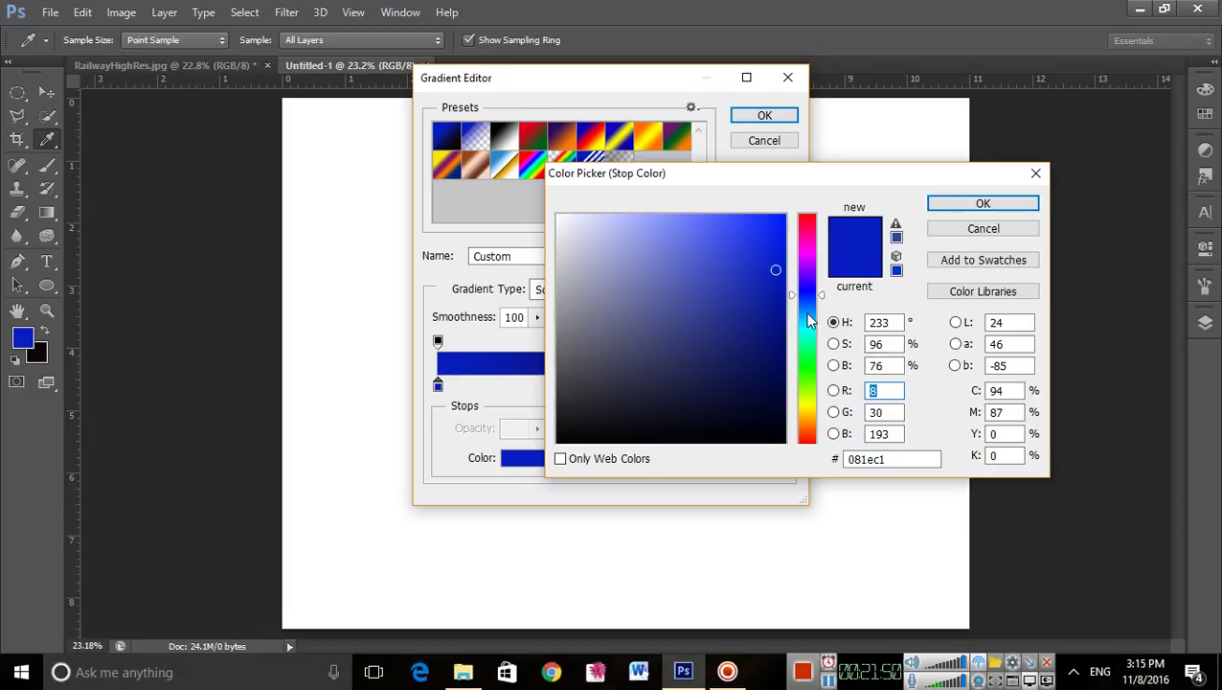
pyautogui.doubleClick(876, 459)
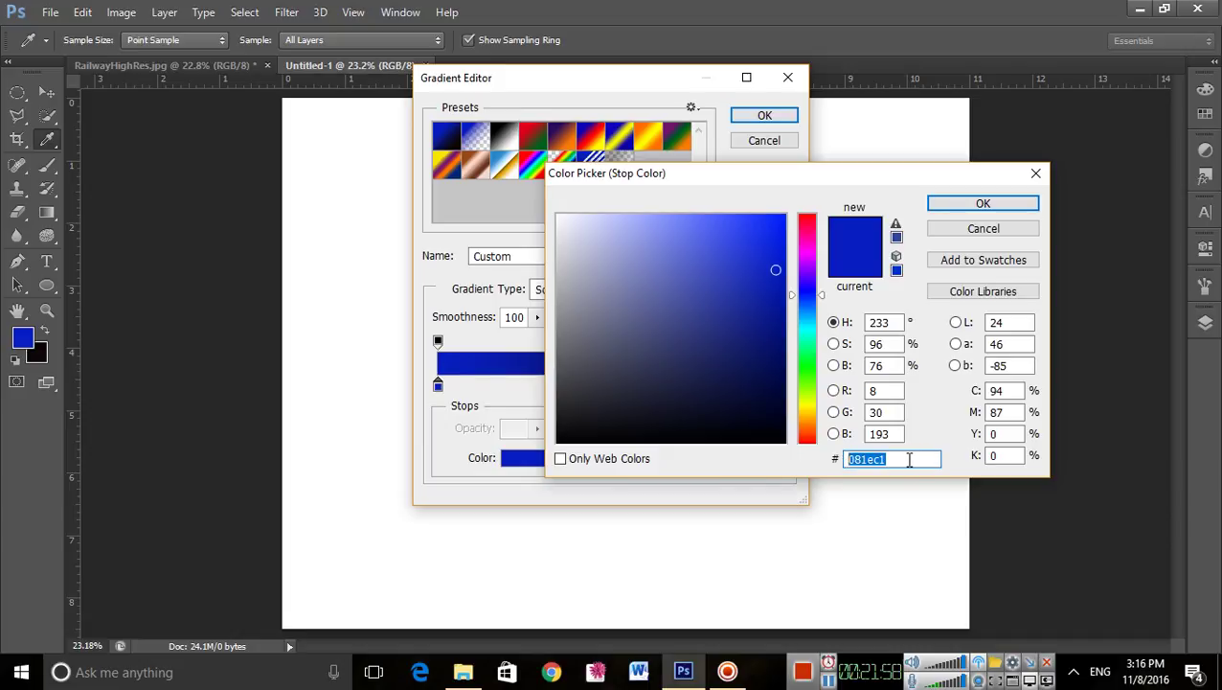
pyautogui.write('000000')
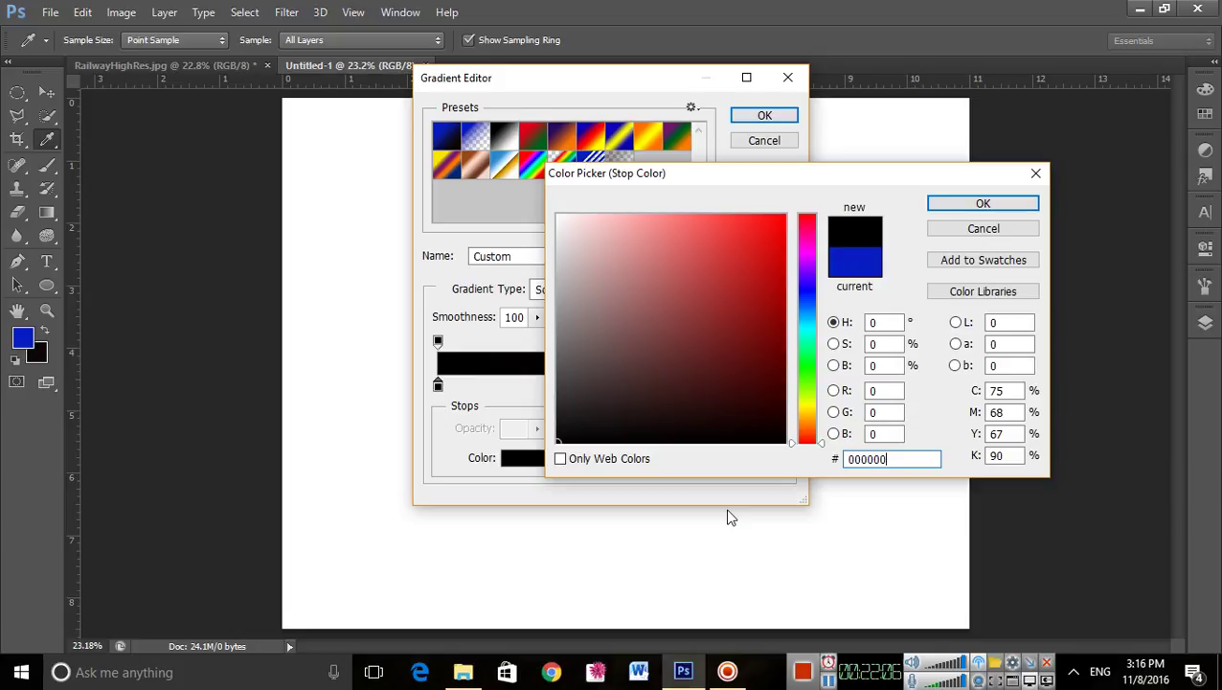
pyautogui.moveTo(894, 458); pyautogui.dragTo(793, 464)
pyautogui.write('FFF')
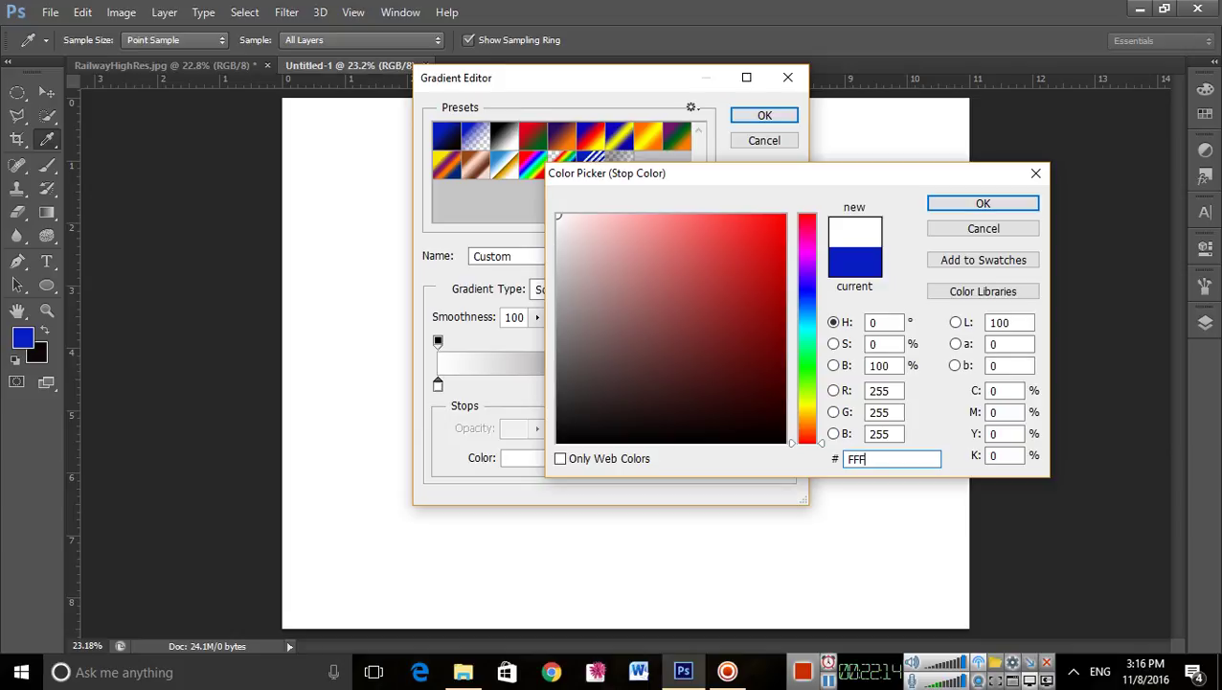
# Step: Enter hex value 645567 as the color of the gradient's start stop
pyautogui.press('BackSpace')
pyautogui.press('BackSpace')
pyautogui.press('BackSpace')
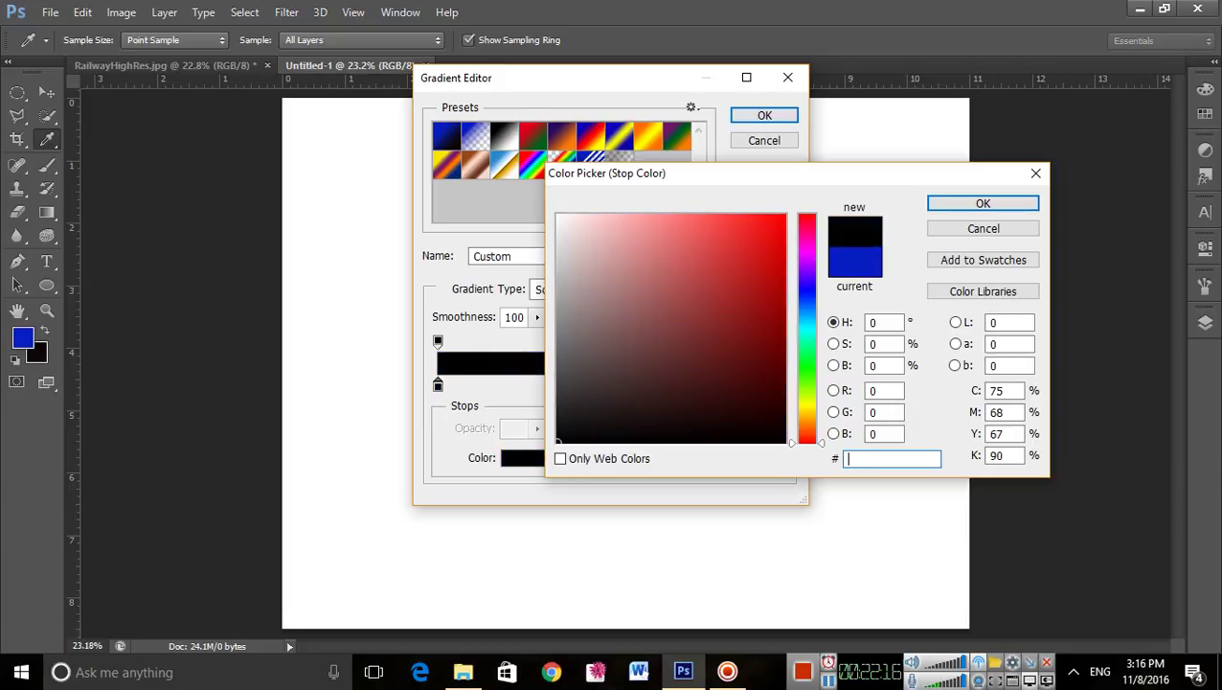
pyautogui.write('645')
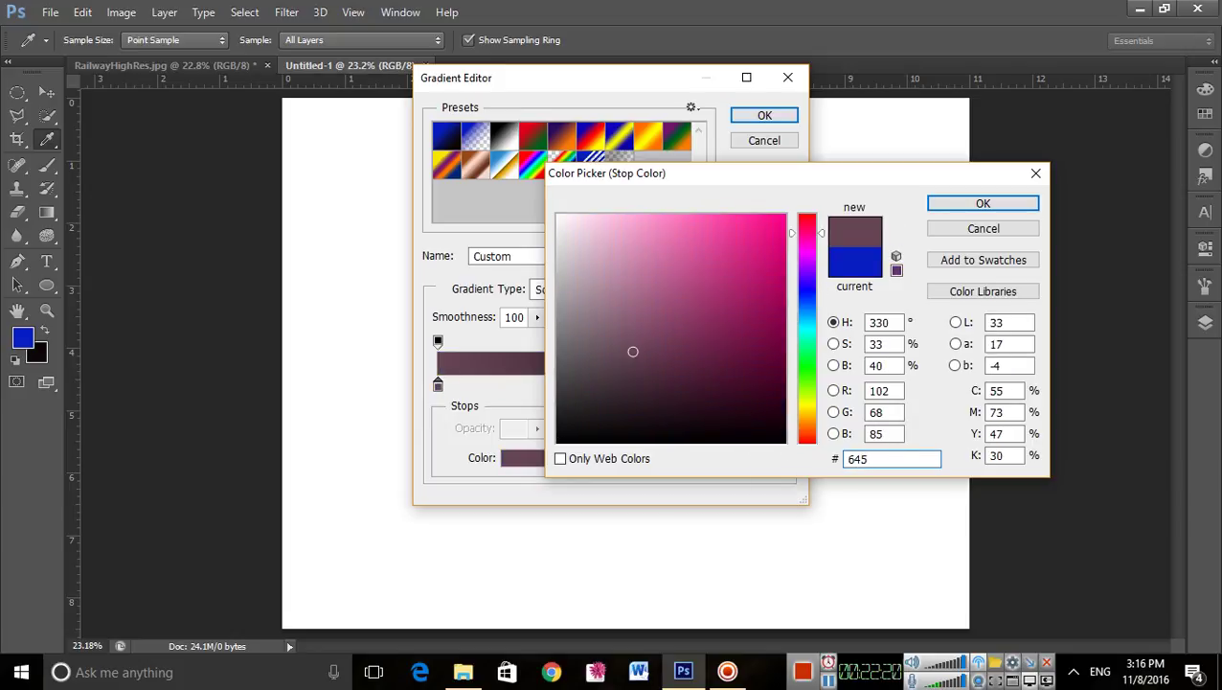
pyautogui.write('567')
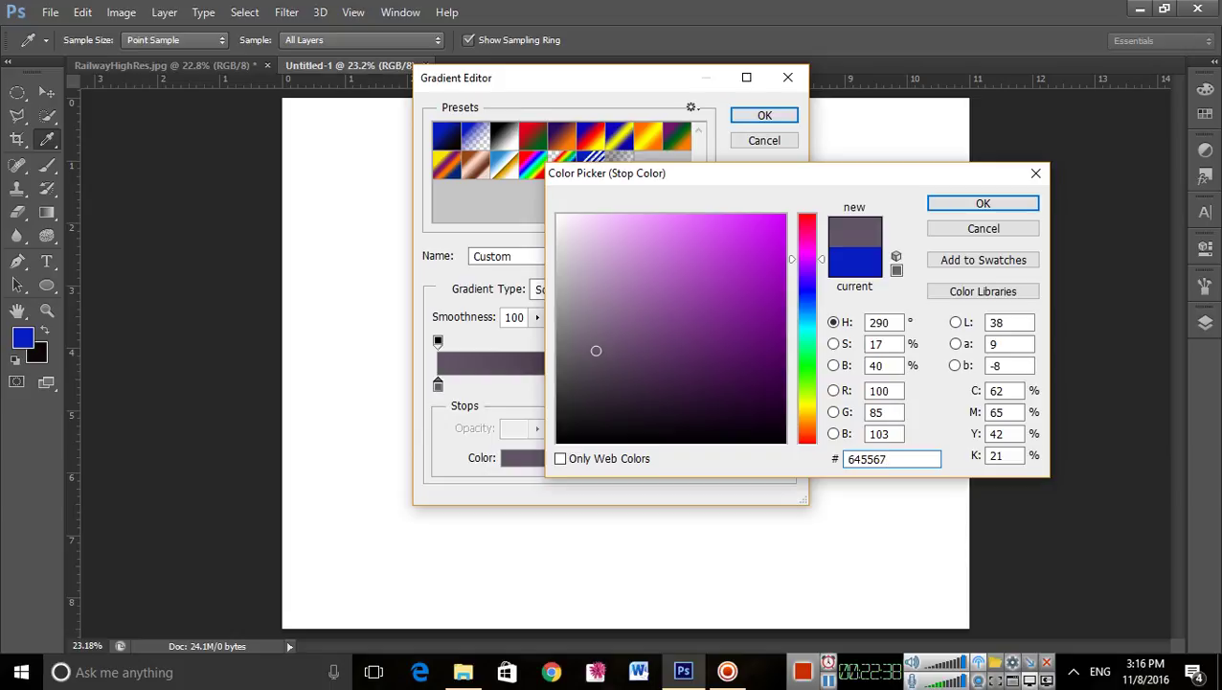
# Step: Pick a vivid purple (ae17cc) as the start stop's color and accept it
pyautogui.click(638, 321)
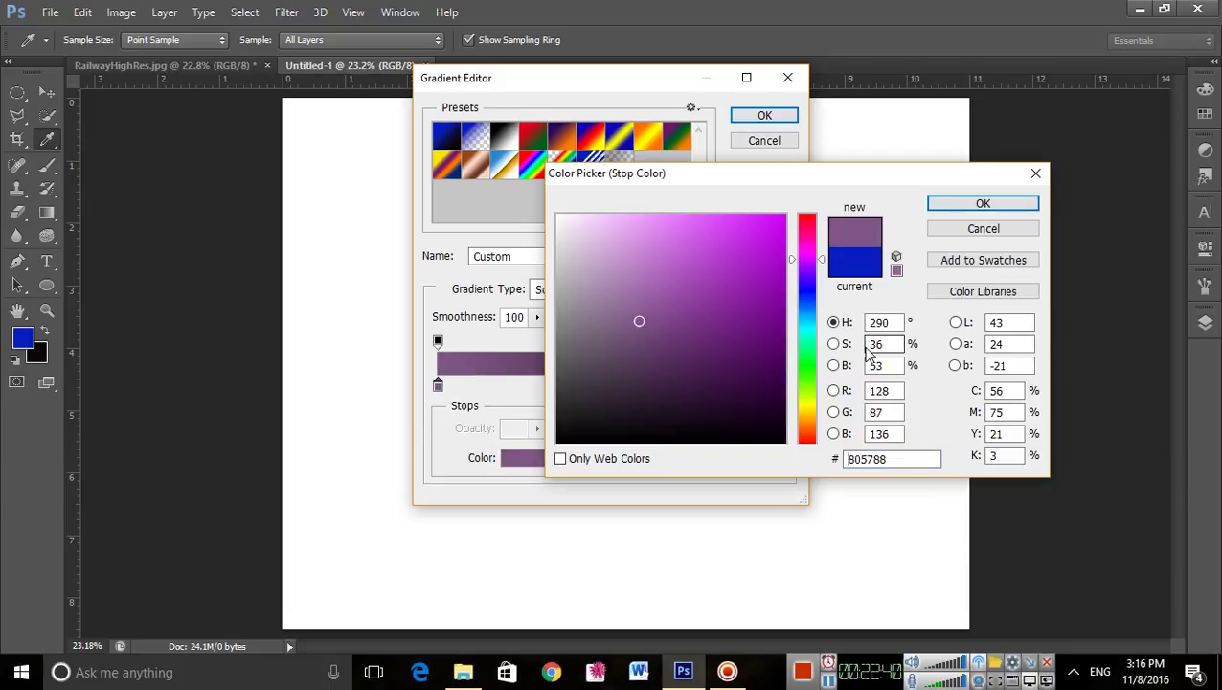
pyautogui.moveTo(905, 458); pyautogui.dragTo(713, 463)
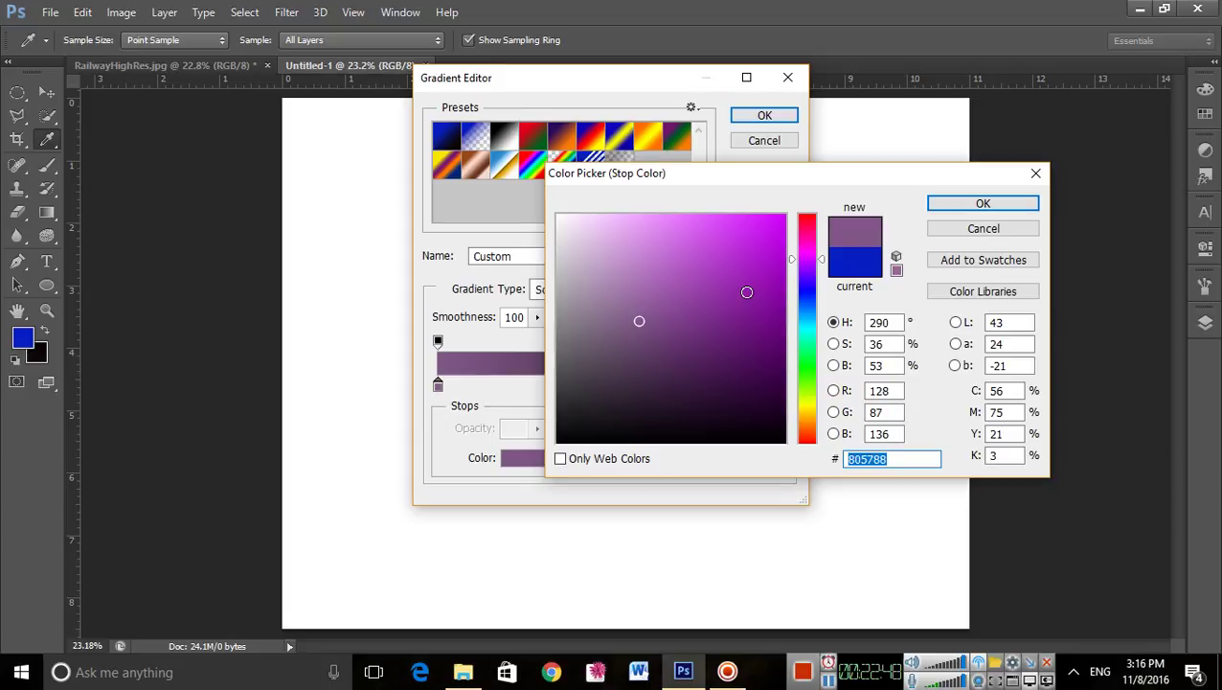
pyautogui.click(759, 259)
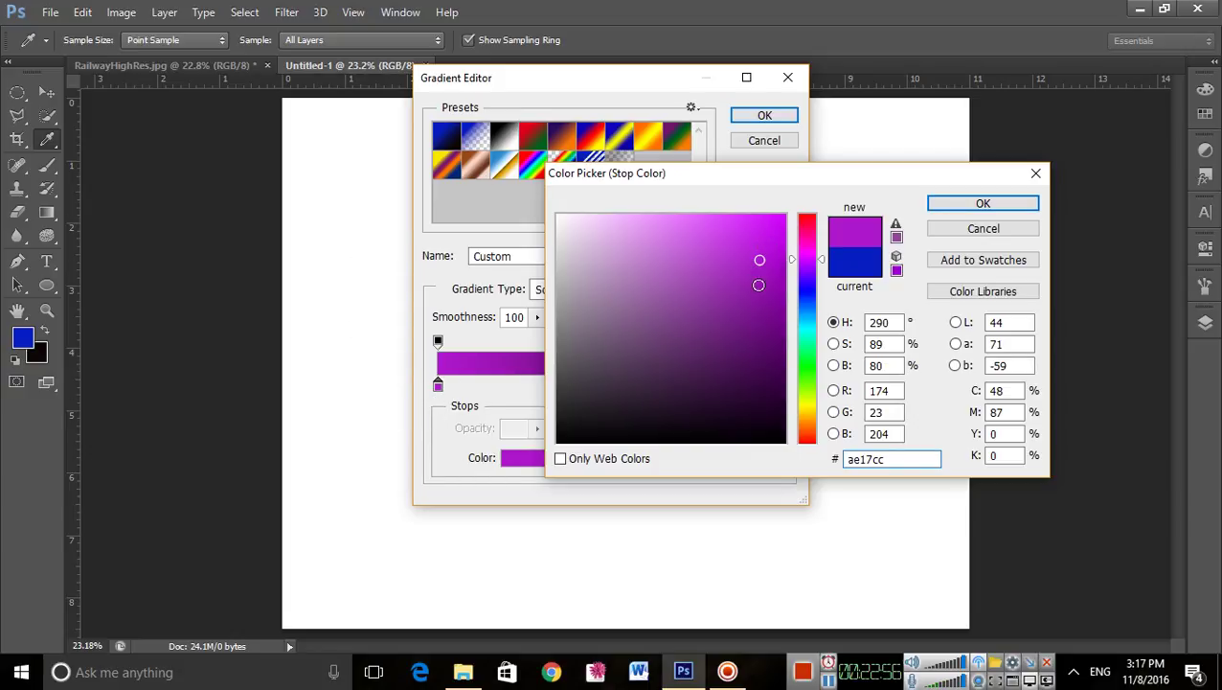
pyautogui.click(986, 203)
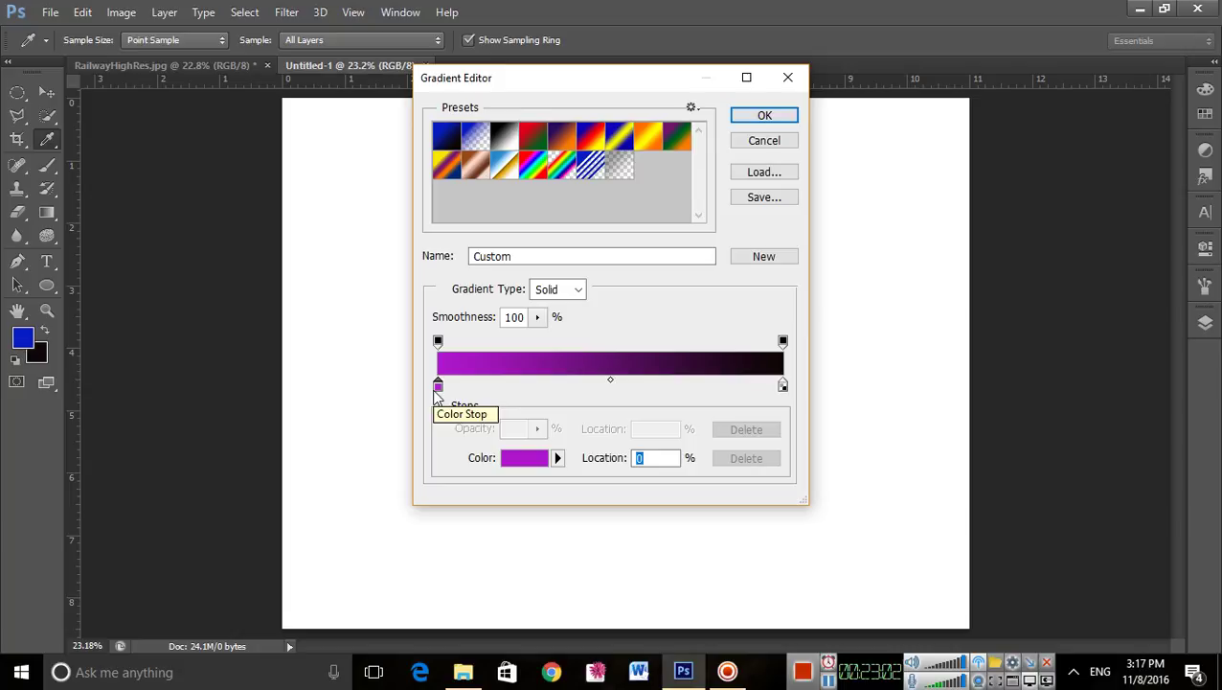
# Step: Change the end color stop to dark teal (05747b) and accept it
pyautogui.click(782, 386)
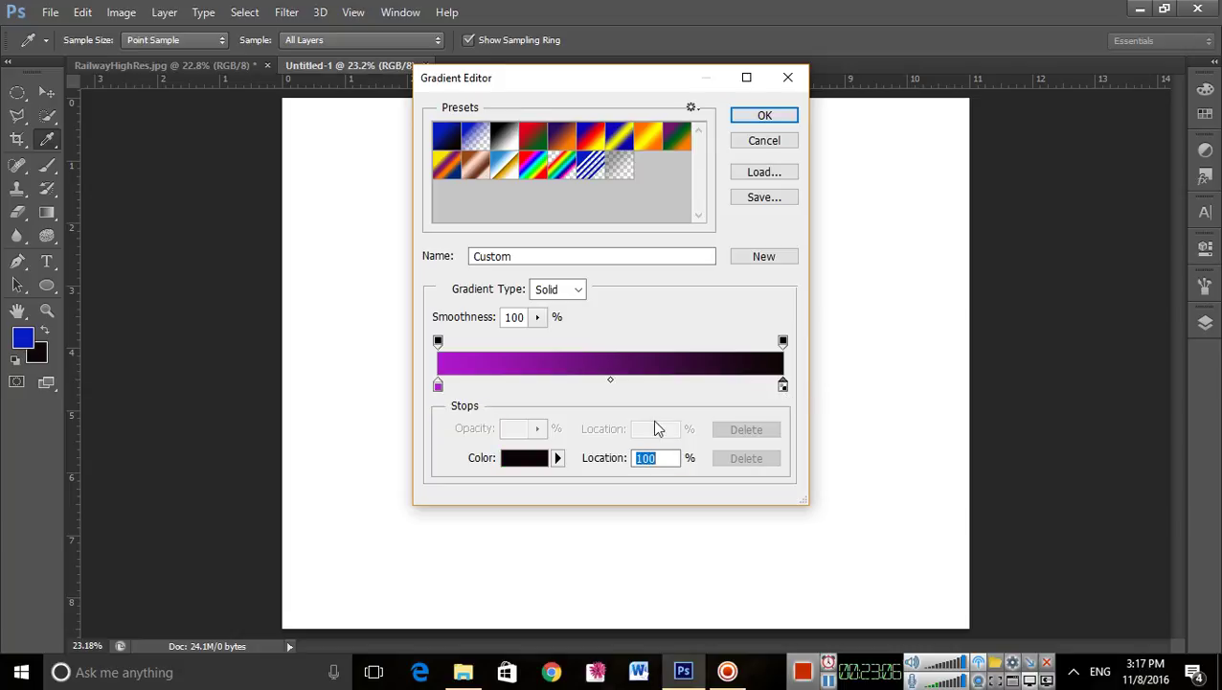
pyautogui.doubleClick(782, 386)
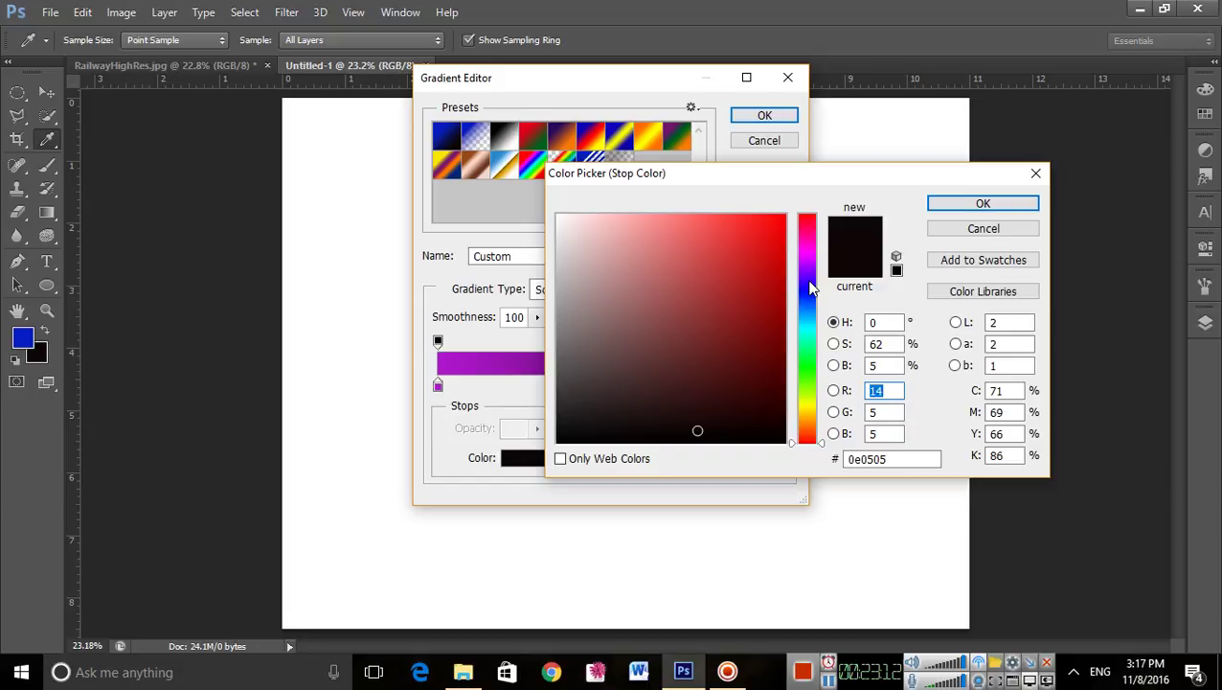
pyautogui.click(815, 323)
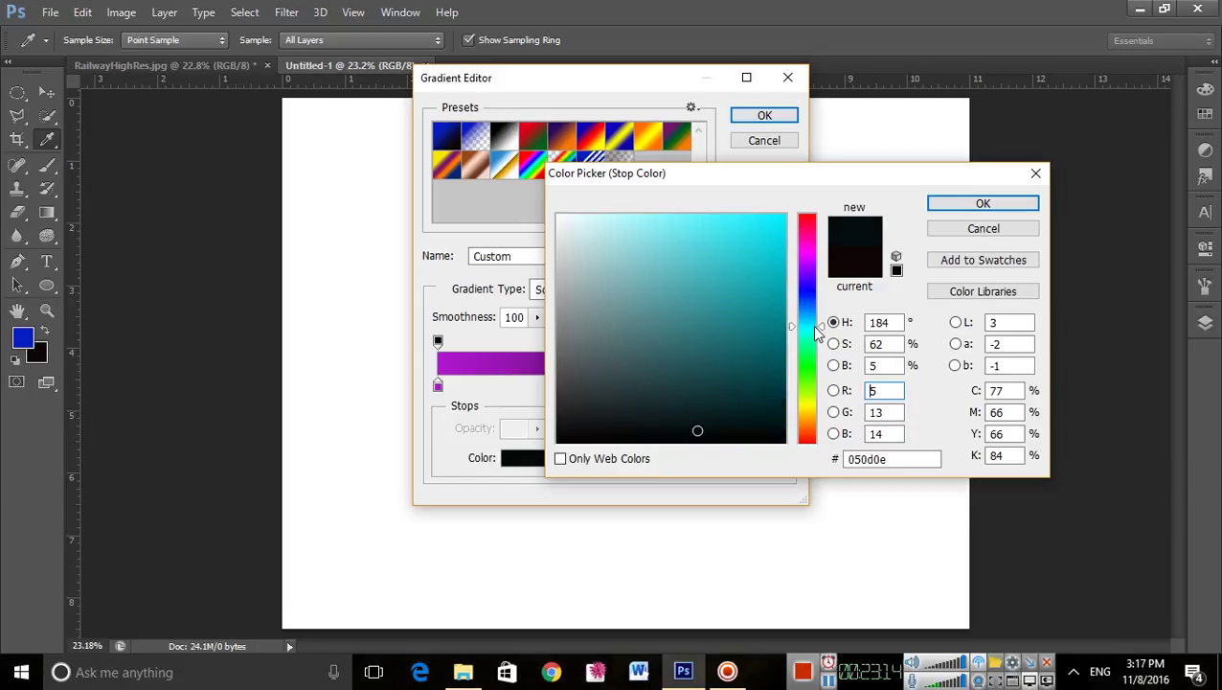
pyautogui.moveTo(780, 247); pyautogui.dragTo(776, 332)
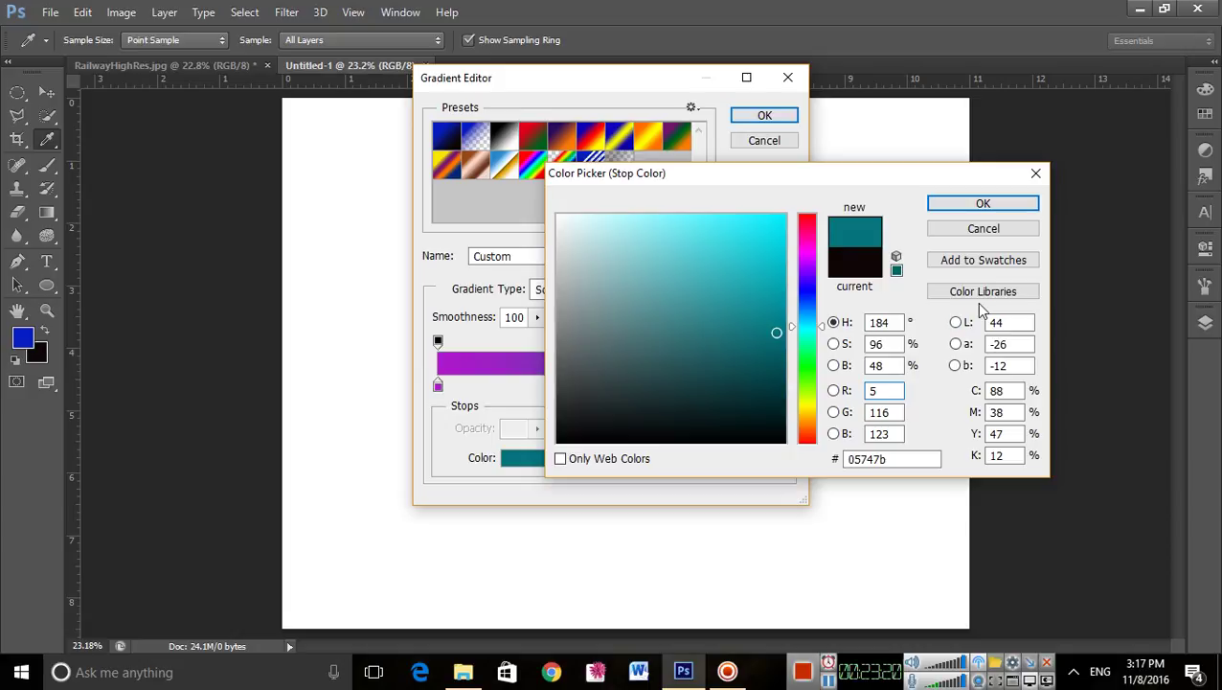
pyautogui.click(1014, 204)
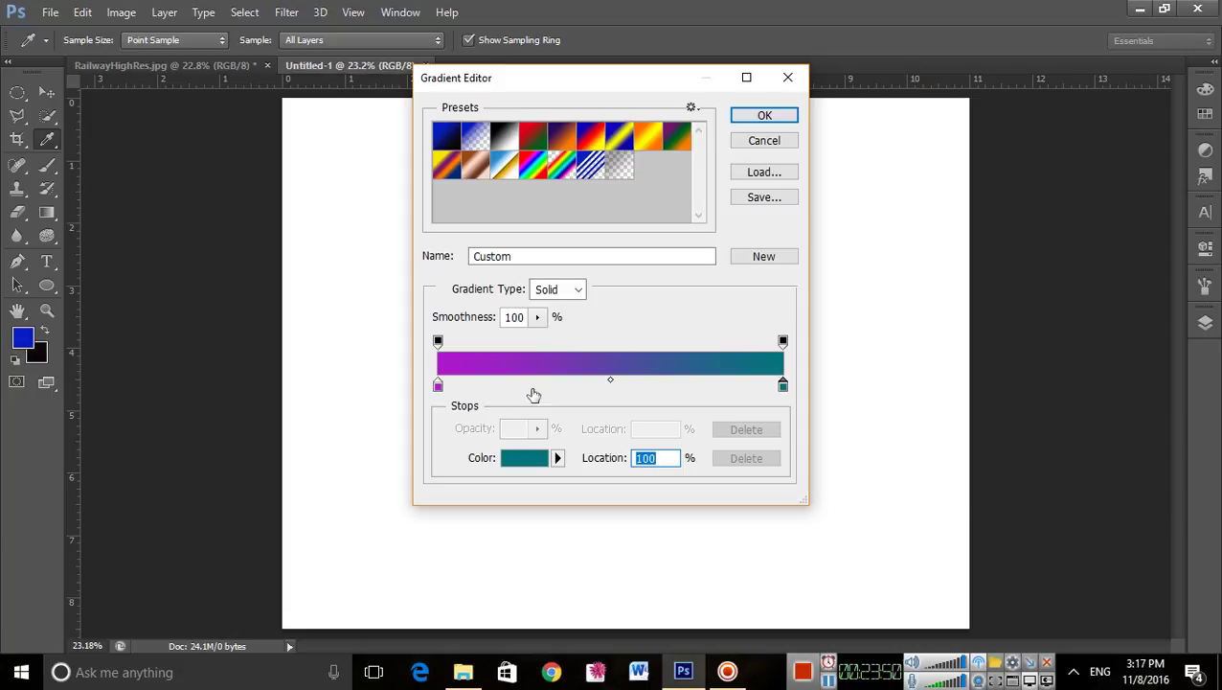
# Step: Move the color midpoint to 48% after trying 66%, and add the purple-to-teal gradient to the presets
pyautogui.moveTo(610, 378); pyautogui.dragTo(667, 379)
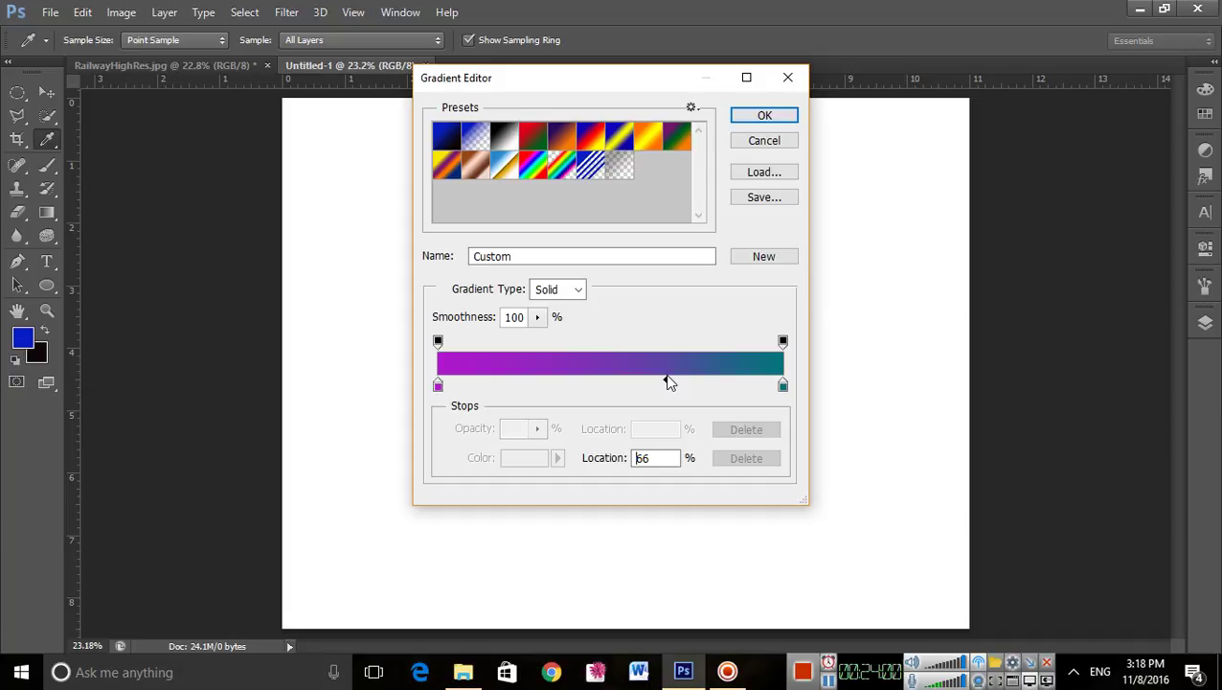
pyautogui.click(666, 381)
pyautogui.moveTo(667, 381); pyautogui.dragTo(605, 393)
pyautogui.click(772, 260)
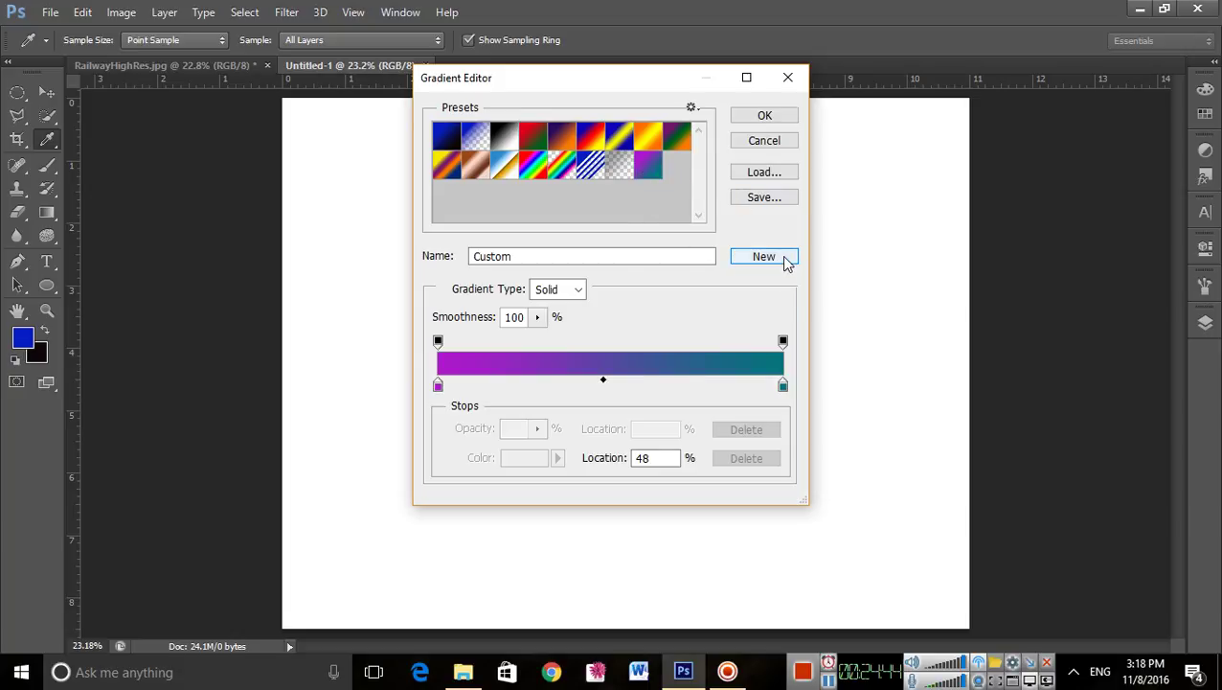
pyautogui.click(775, 197)
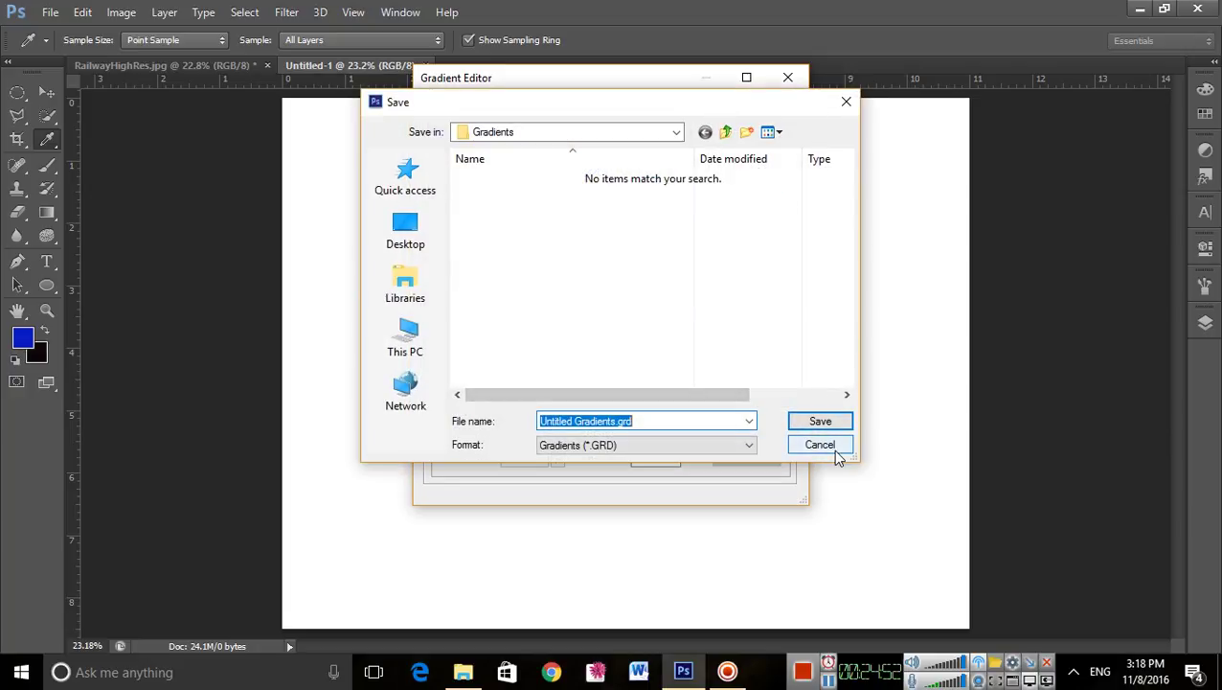
pyautogui.click(659, 425)
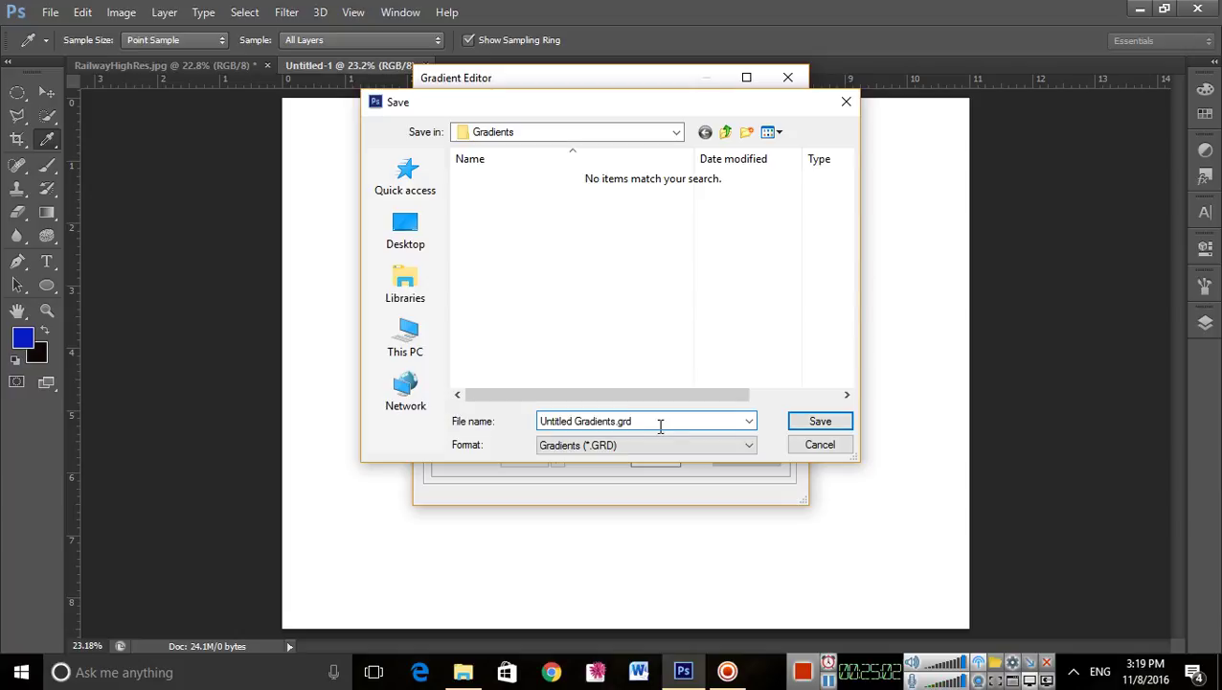
pyautogui.click(827, 447)
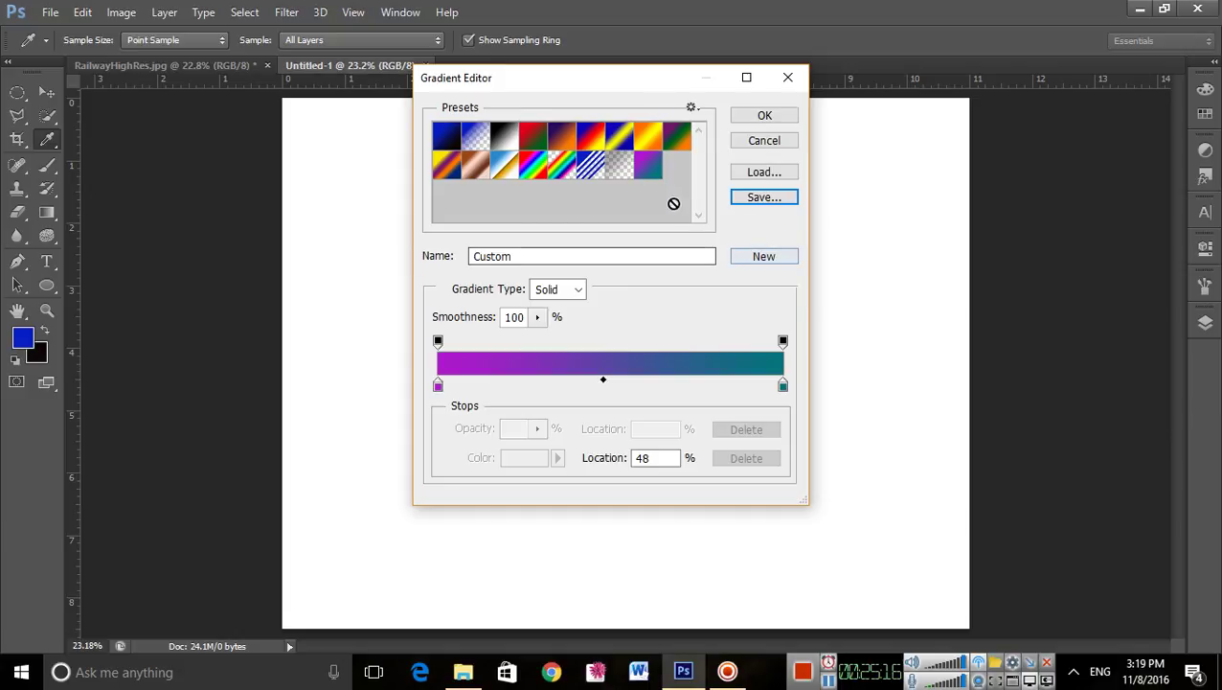
# Step: Accept the gradient, choose the new purple-to-teal preset, and draw it as a linear fill diagonally from the canvas's upper-left to lower-right corner
pyautogui.click(777, 117)
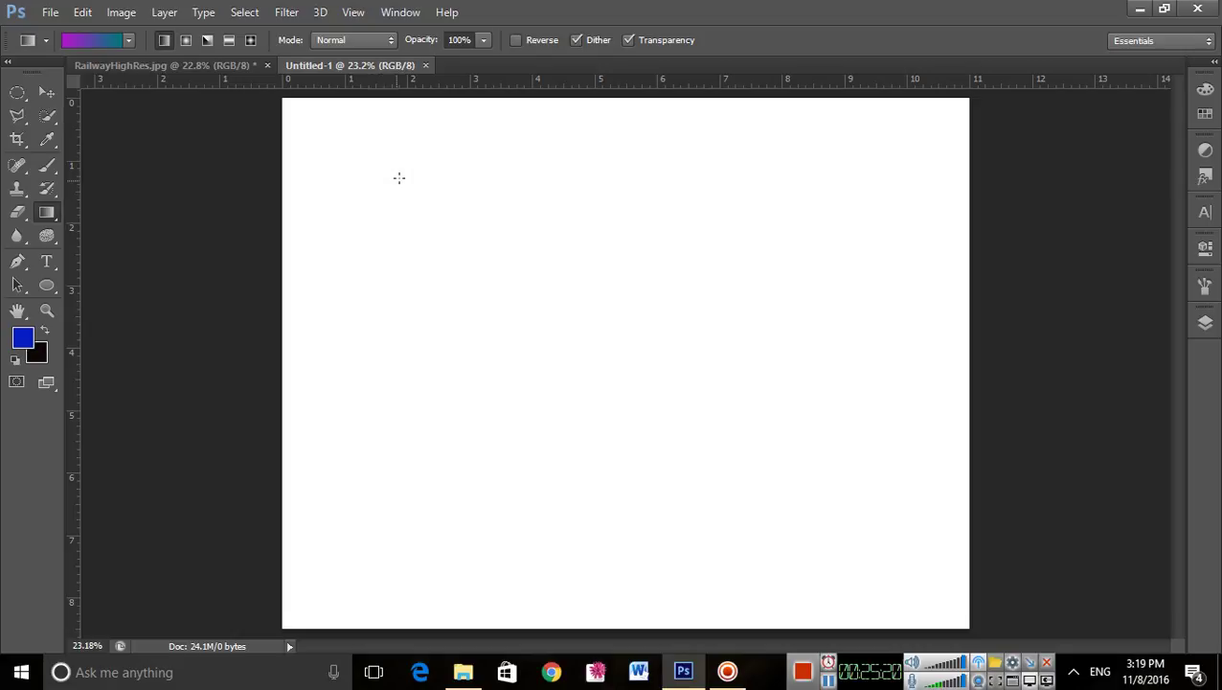
pyautogui.click(128, 40)
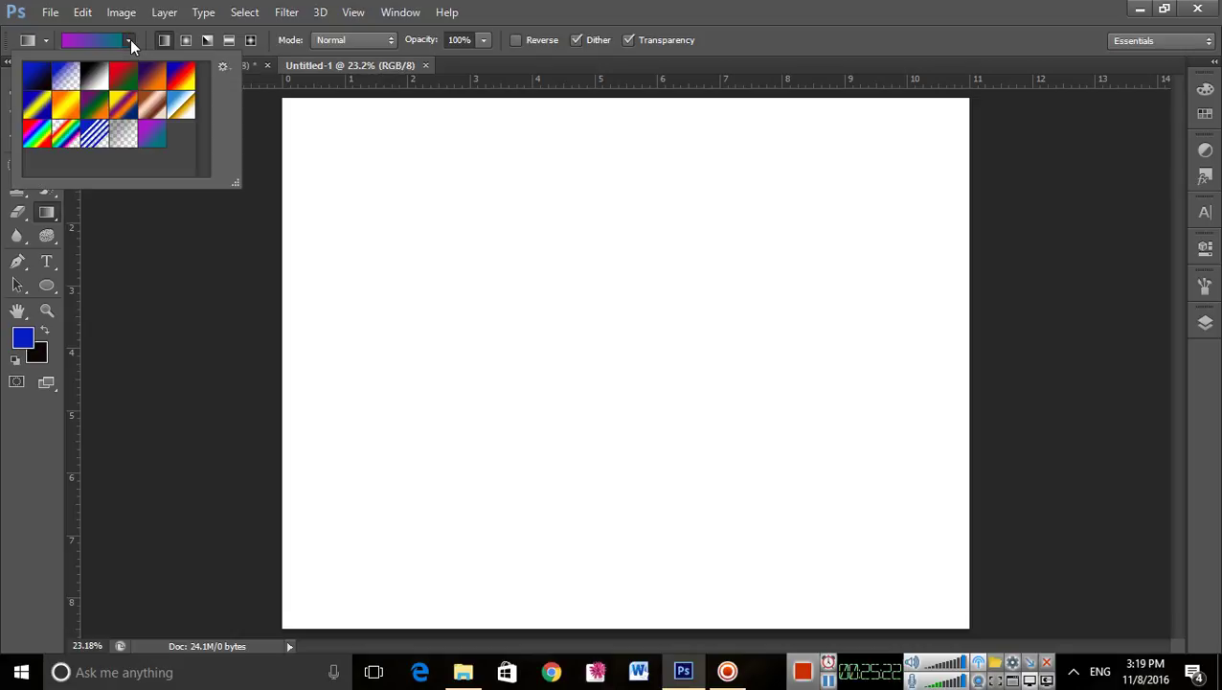
pyautogui.click(156, 135)
pyautogui.click(710, 8)
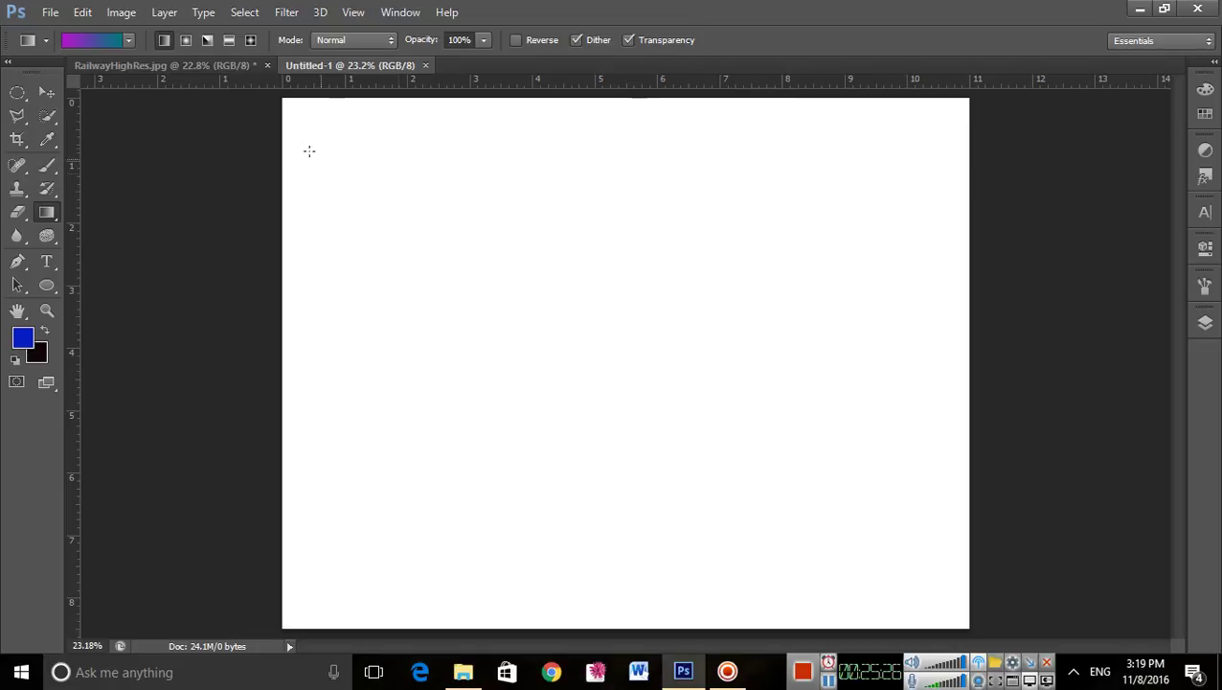
pyautogui.moveTo(285, 110); pyautogui.dragTo(948, 598)
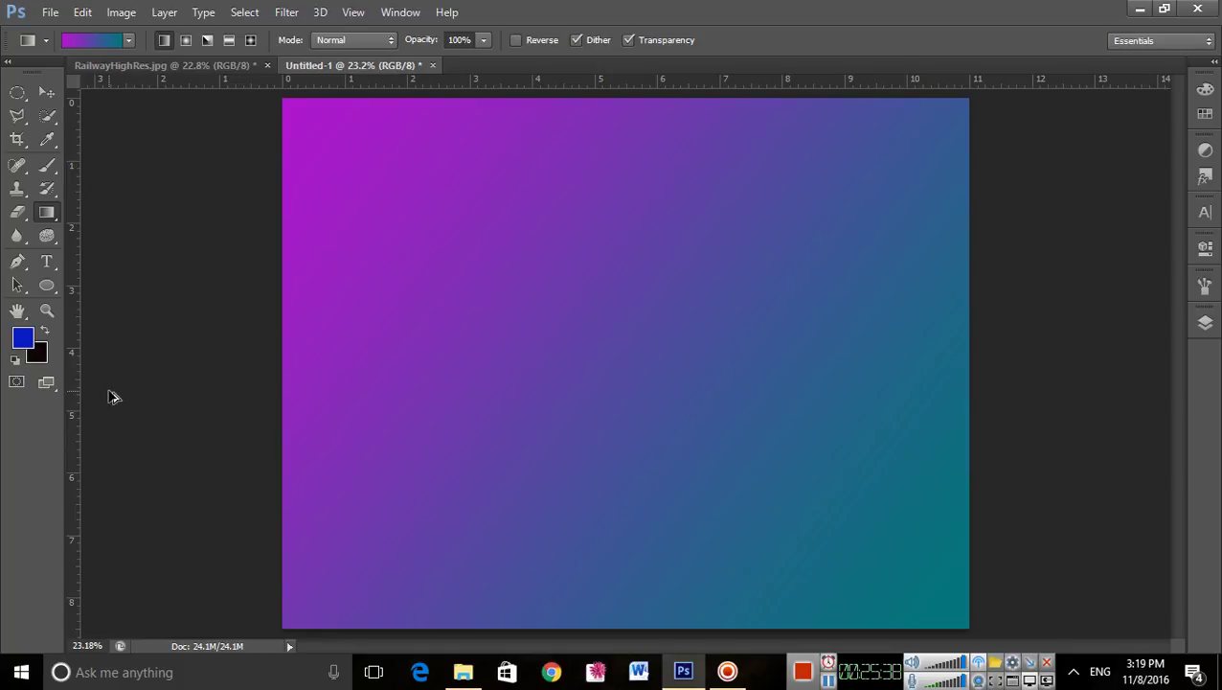
# Step: Undo the linear fill and draw a radial gradient from the canvas's upper-left area toward its lower right
pyautogui.hotkey('ctrl', 'z')
pyautogui.click(186, 40)
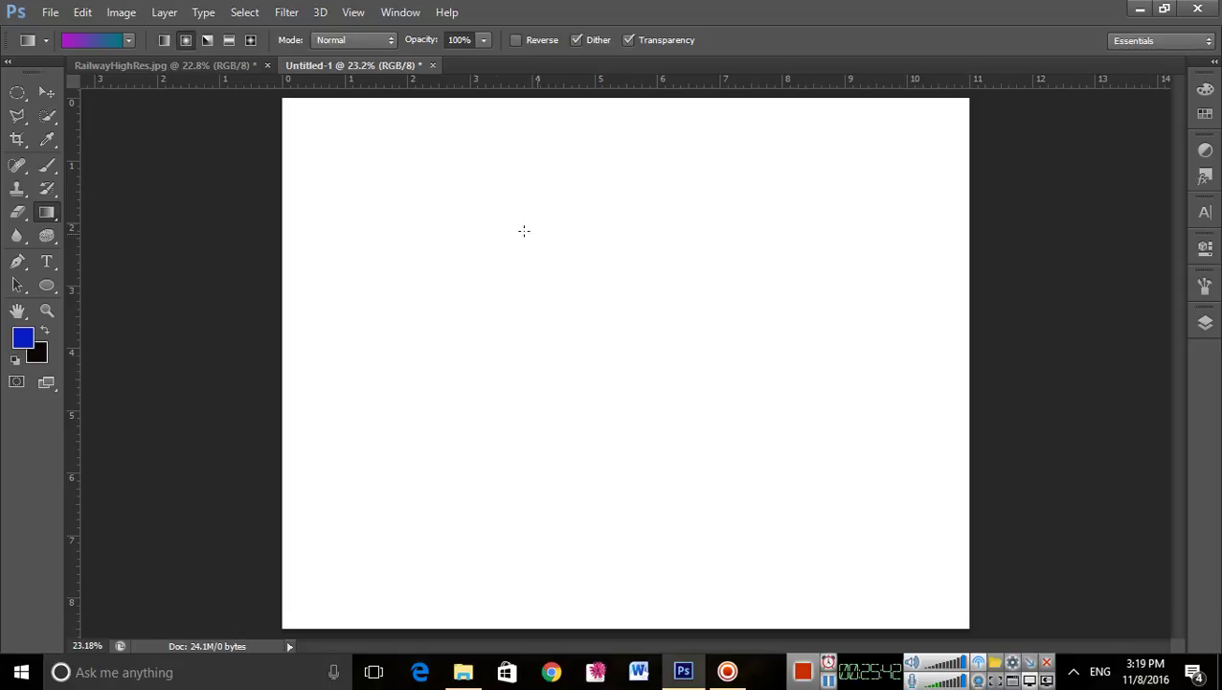
pyautogui.moveTo(488, 220); pyautogui.dragTo(802, 488)
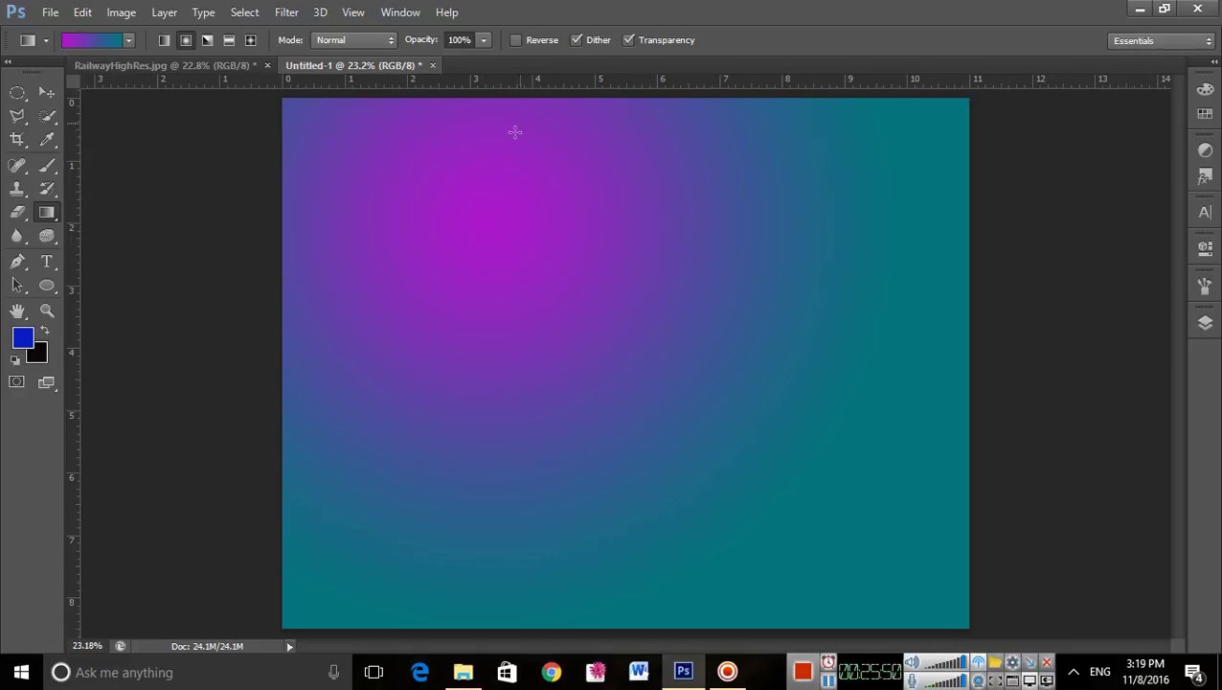
# Step: Enable Reverse and draw a radial gradient from above the canvas center toward its lower-right area
pyautogui.click(516, 40)
pyautogui.moveTo(586, 260); pyautogui.dragTo(841, 515)
pyautogui.click(130, 39)
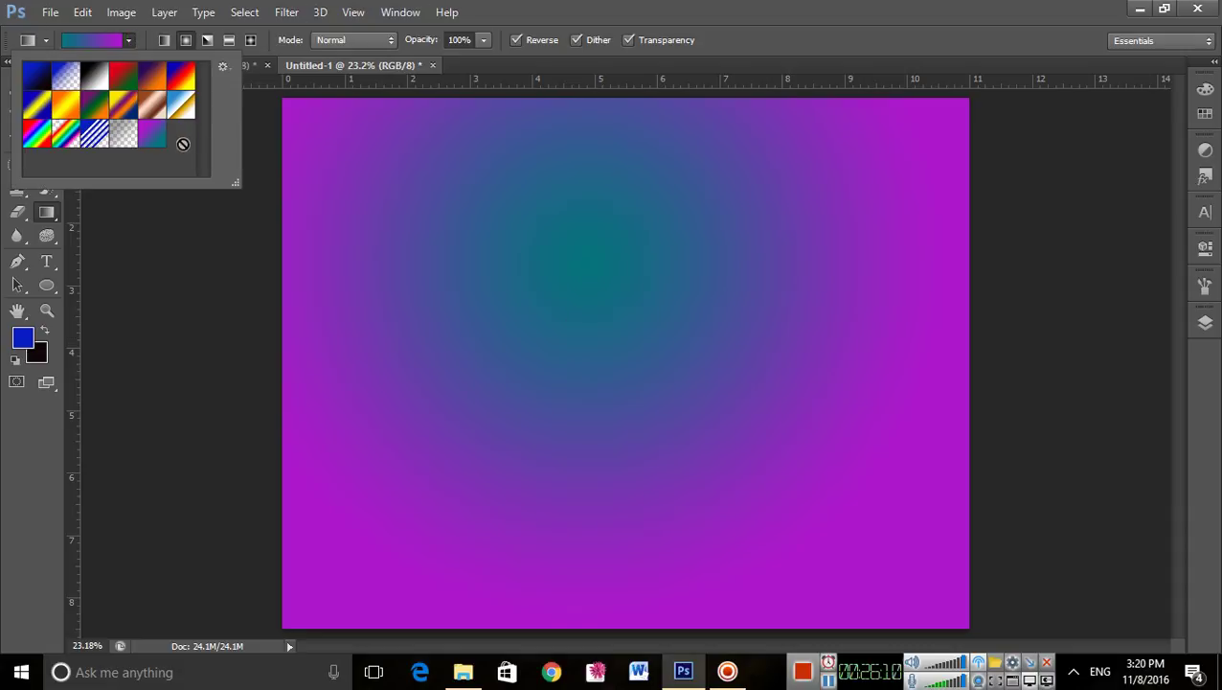
pyautogui.click(131, 41)
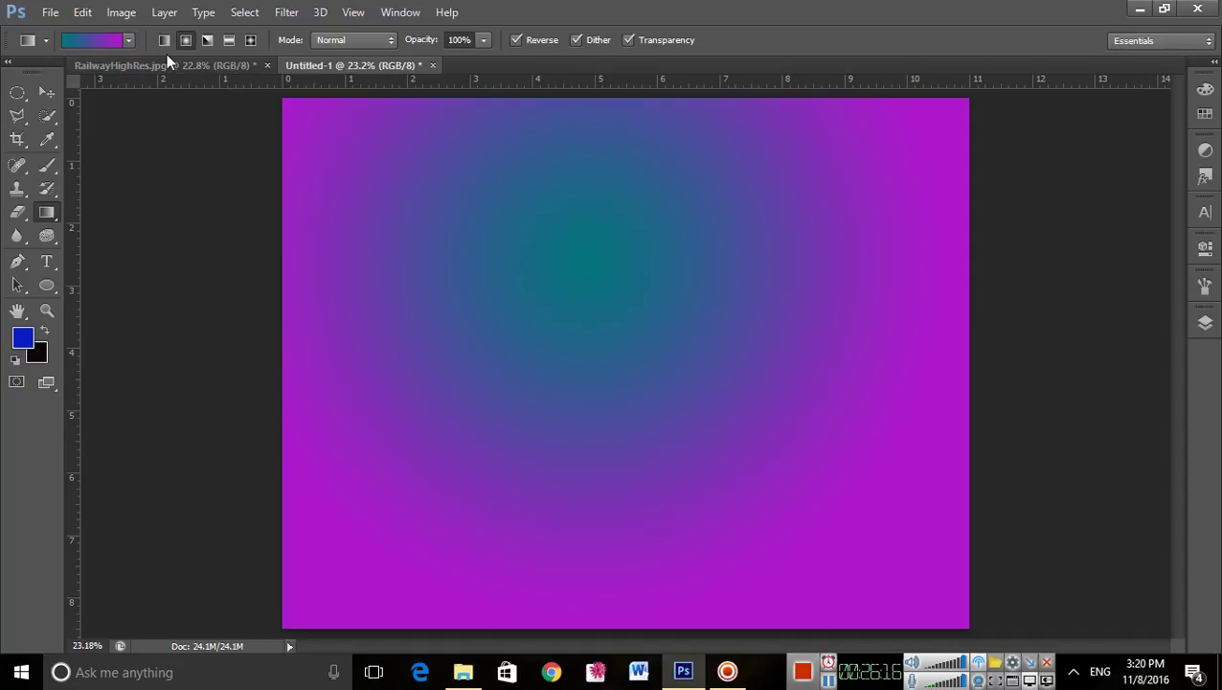
# Step: Reopen the Gradient Editor and reduce the start opacity stop to 76%
pyautogui.click(92, 43)
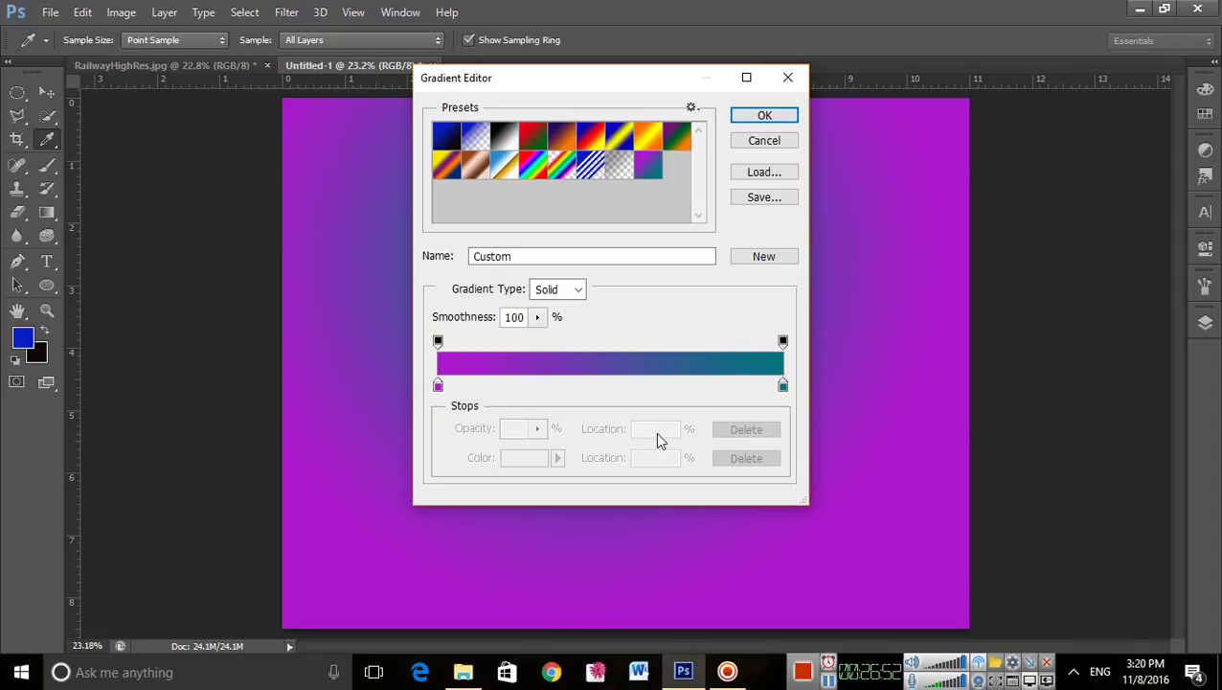
pyautogui.click(438, 385)
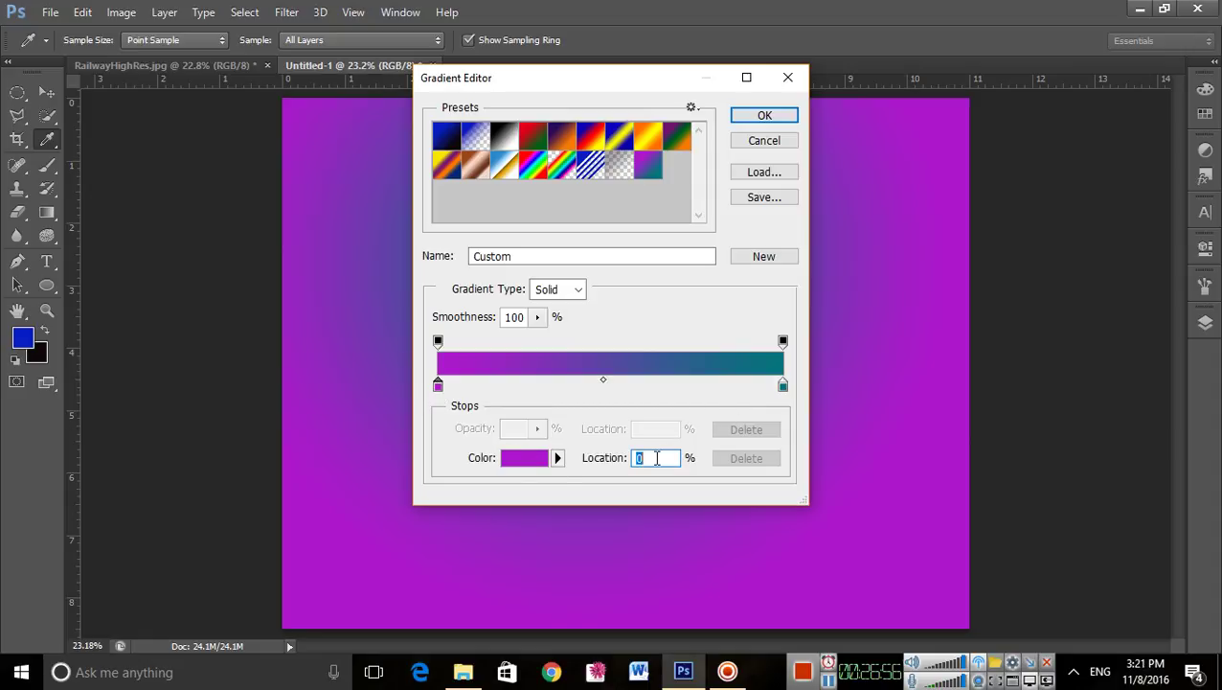
pyautogui.click(438, 342)
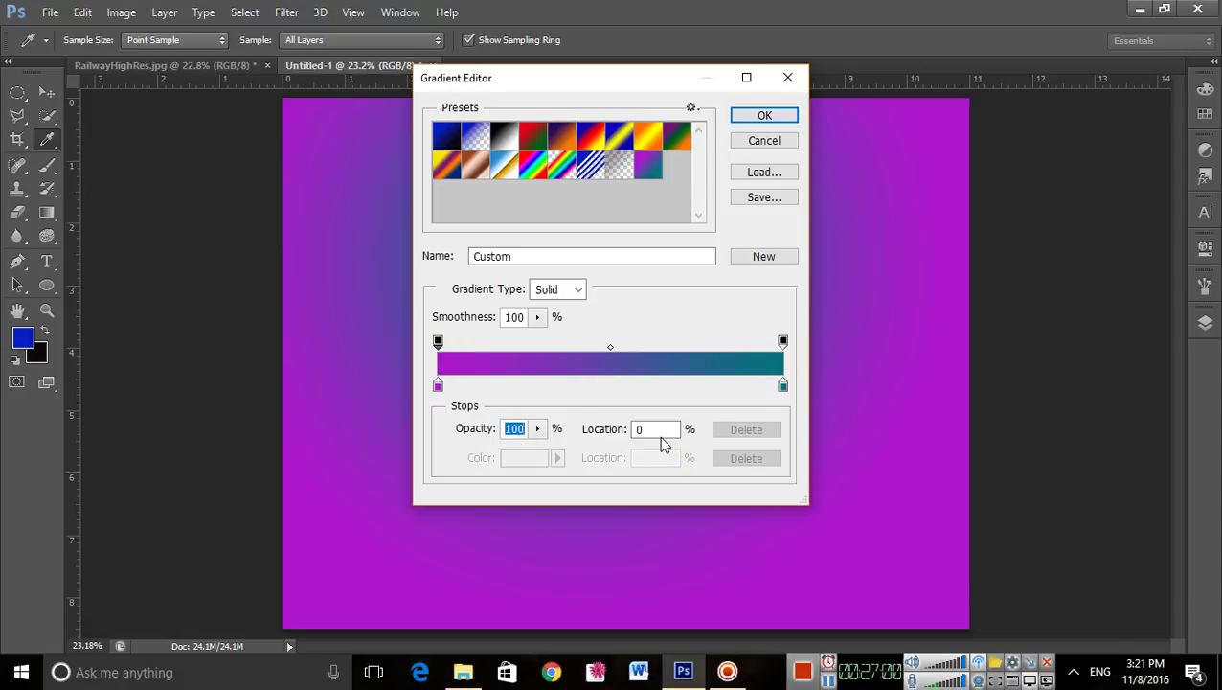
pyautogui.click(540, 430)
pyautogui.moveTo(536, 454); pyautogui.dragTo(518, 454)
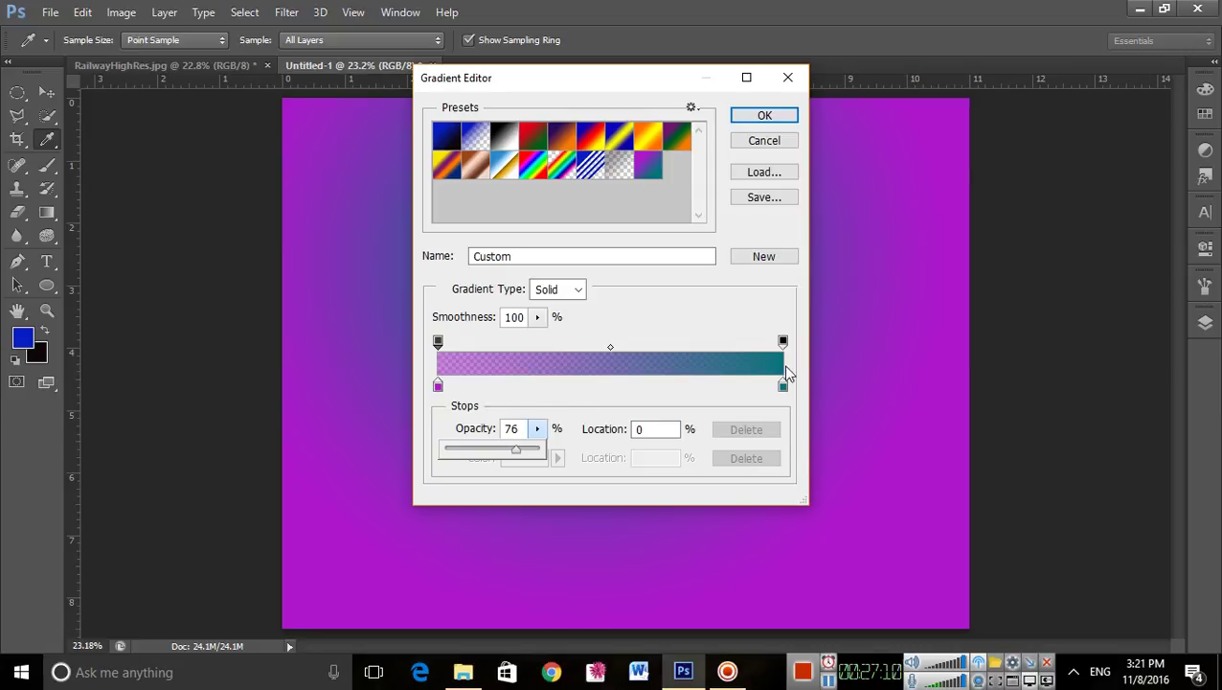
# Step: Reduce the end opacity stop to 72%, move the opacity midpoint to 53%, and accept the gradient
pyautogui.click(782, 343)
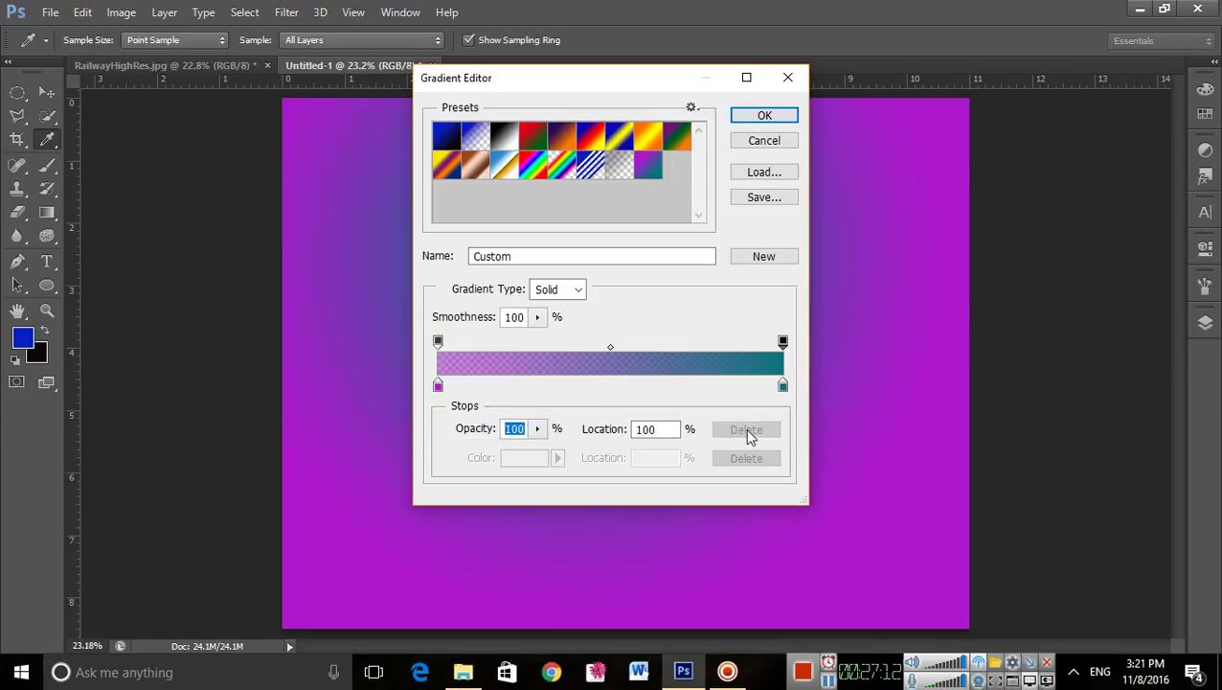
pyautogui.click(541, 433)
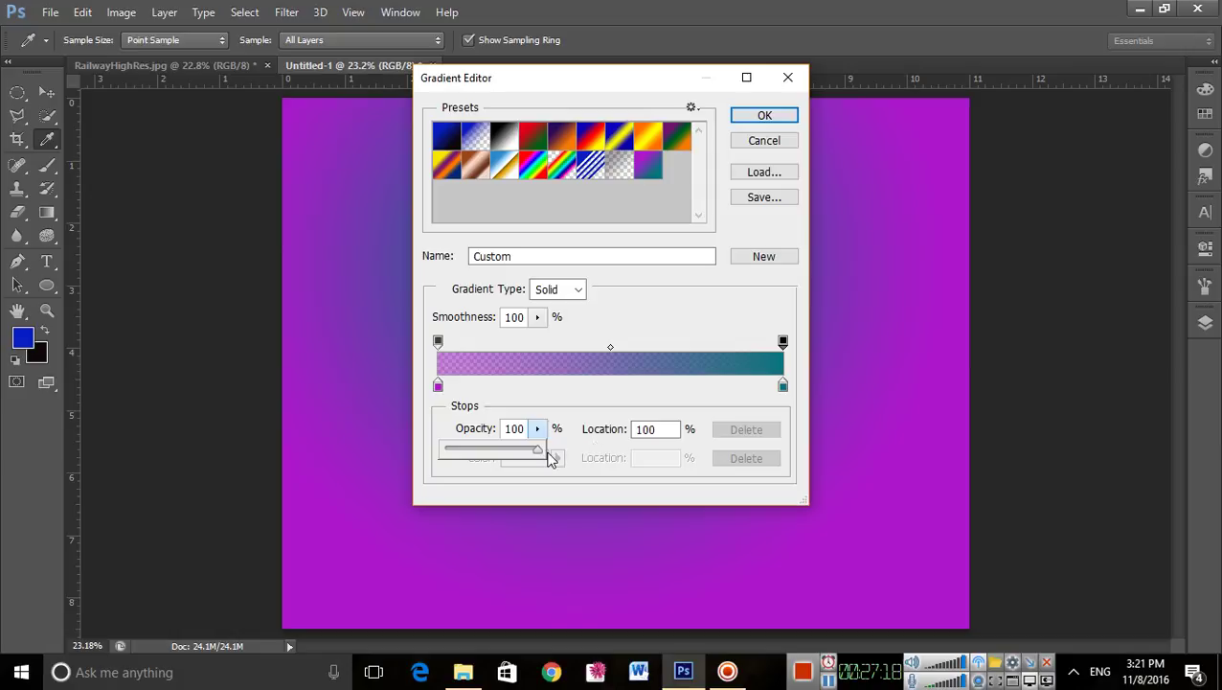
pyautogui.moveTo(538, 450); pyautogui.dragTo(514, 449)
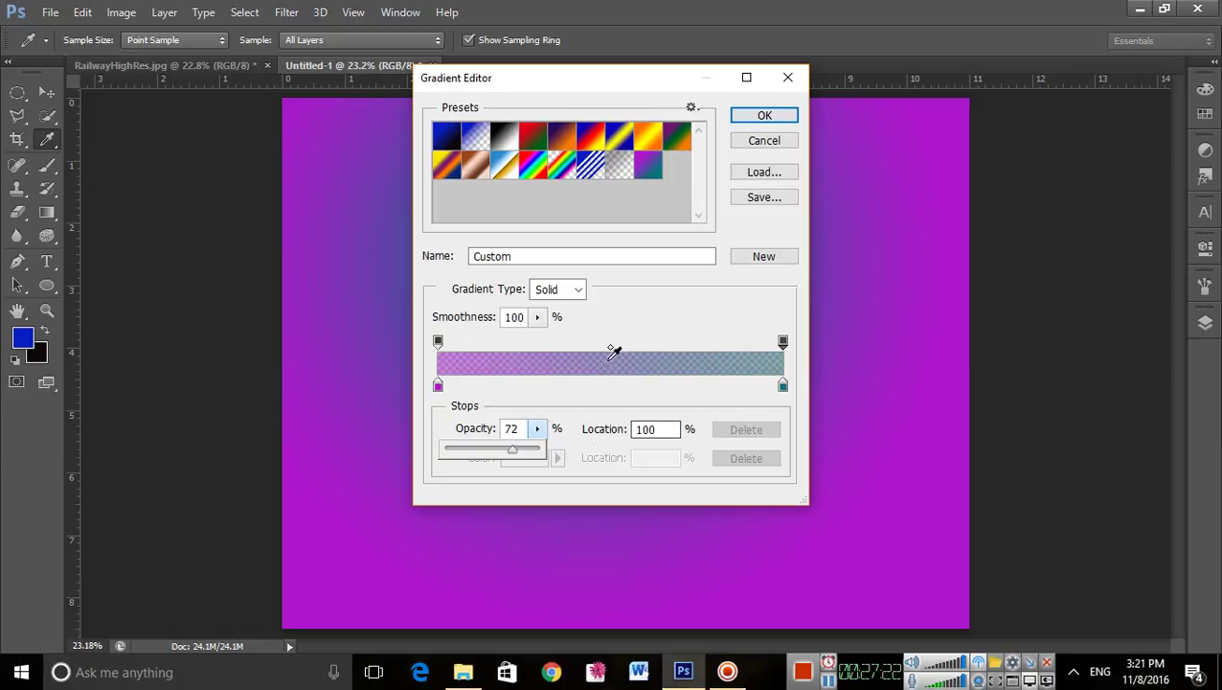
pyautogui.moveTo(608, 347)
pyautogui.mouseDown()
pyautogui.moveTo(591, 353)
pyautogui.moveTo(623, 356)
pyautogui.mouseUp()
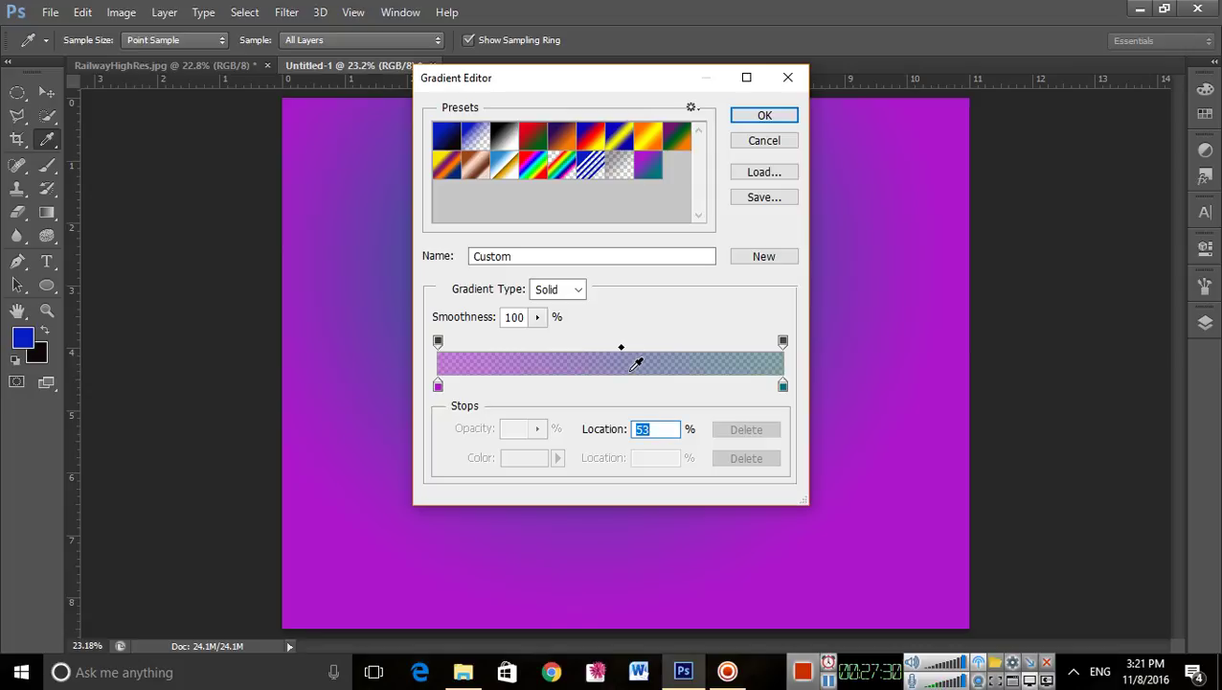
pyautogui.click(765, 116)
# Step: Draw the semi-transparent radial gradient diagonally over the canvas, and undo all the radial fills back to the blank white canvas
pyautogui.moveTo(424, 178); pyautogui.dragTo(929, 608)
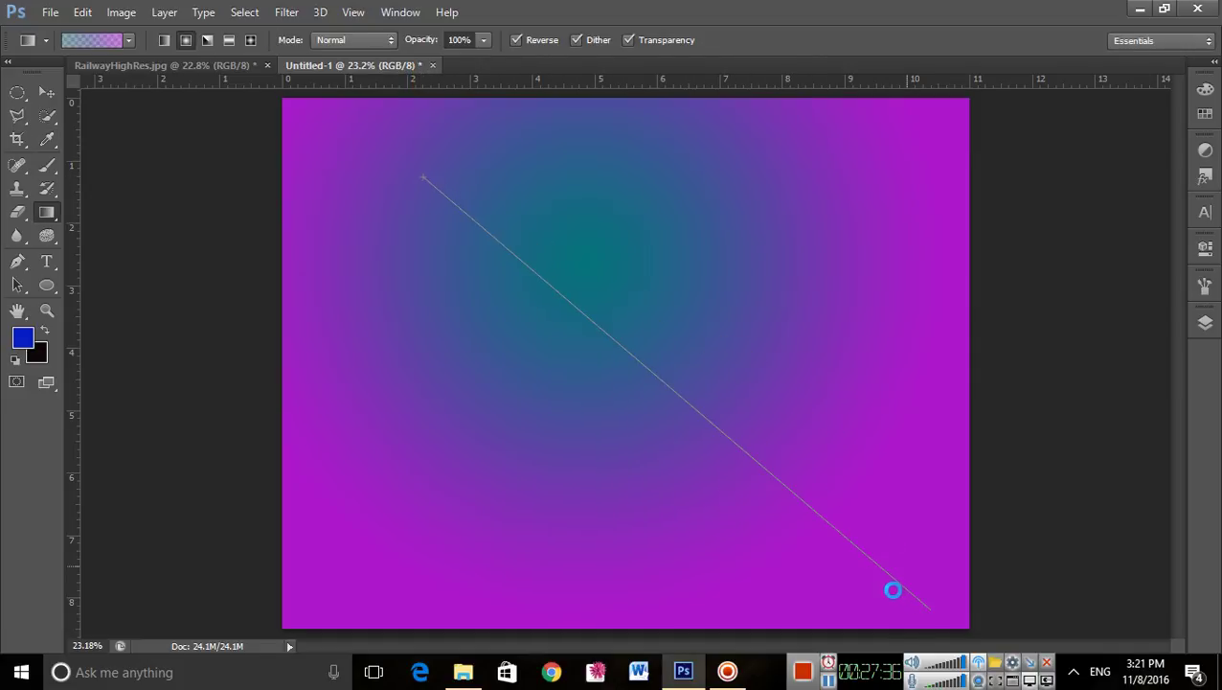
pyautogui.hotkey('ctrl', 'alt', 'z')
pyautogui.hotkey('ctrl', 'alt', 'z')
pyautogui.hotkey('ctrl', 'alt', 'z')
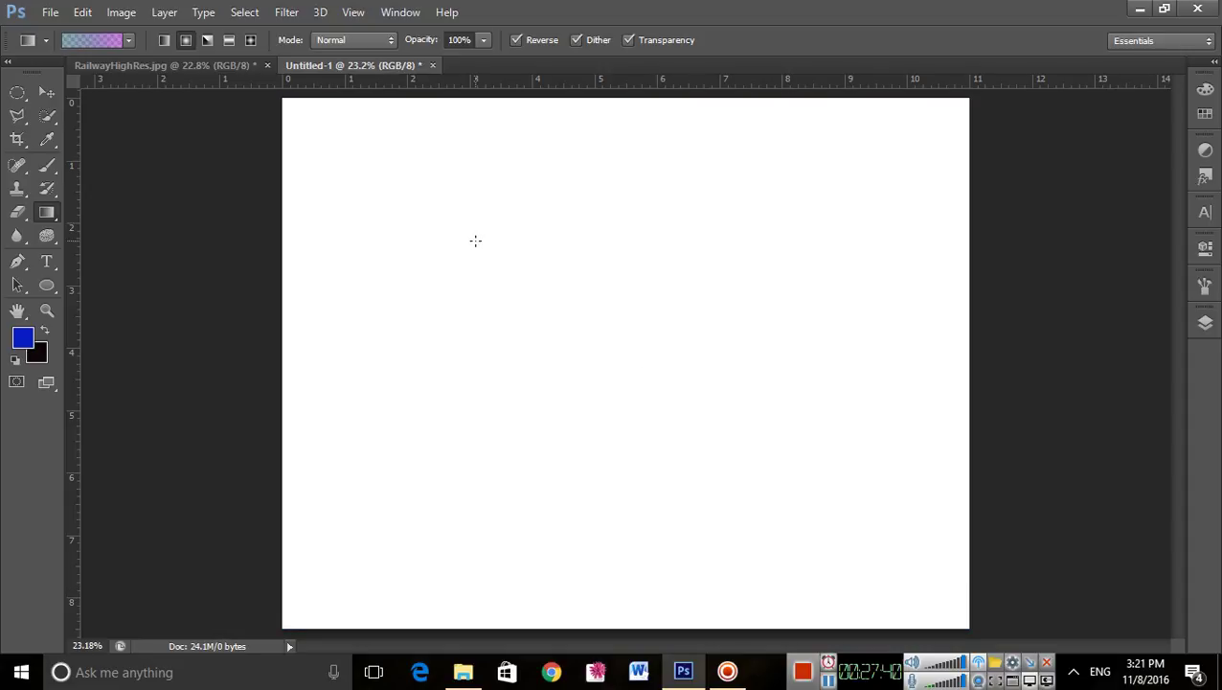
# Step: Draw two overlapping semi-transparent radial gradients diagonally from the canvas's upper-left area toward its lower-right area
pyautogui.moveTo(326, 138); pyautogui.dragTo(851, 593)
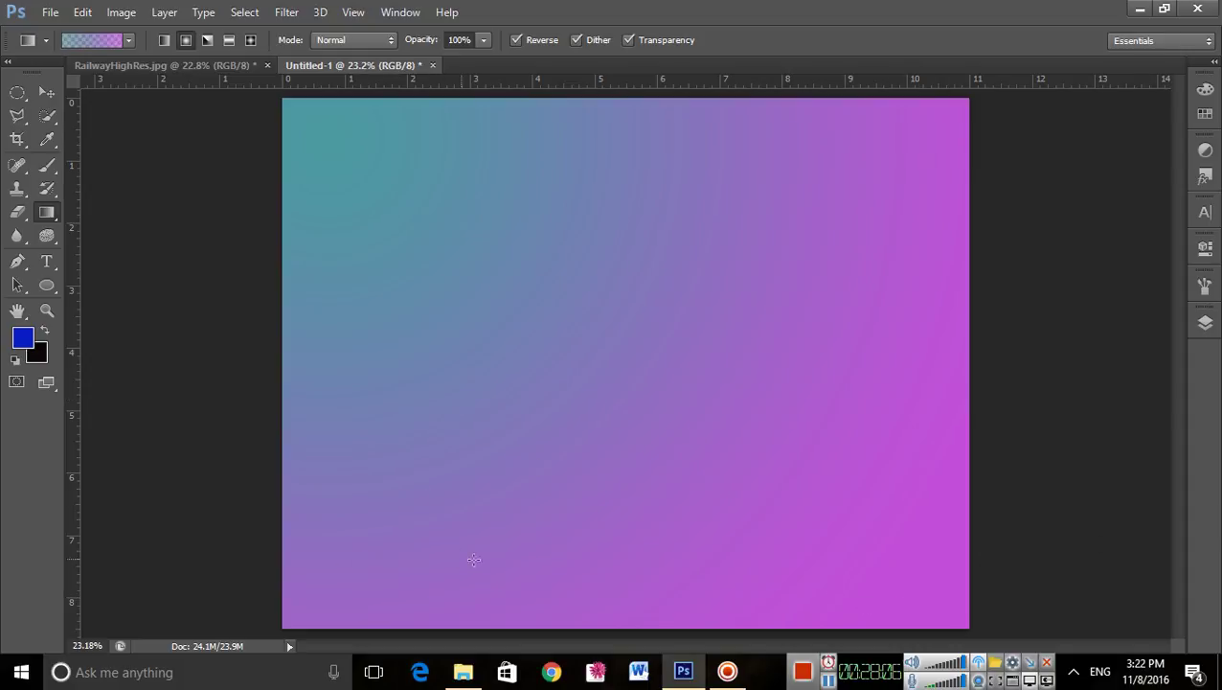
pyautogui.moveTo(468, 193); pyautogui.dragTo(803, 495)
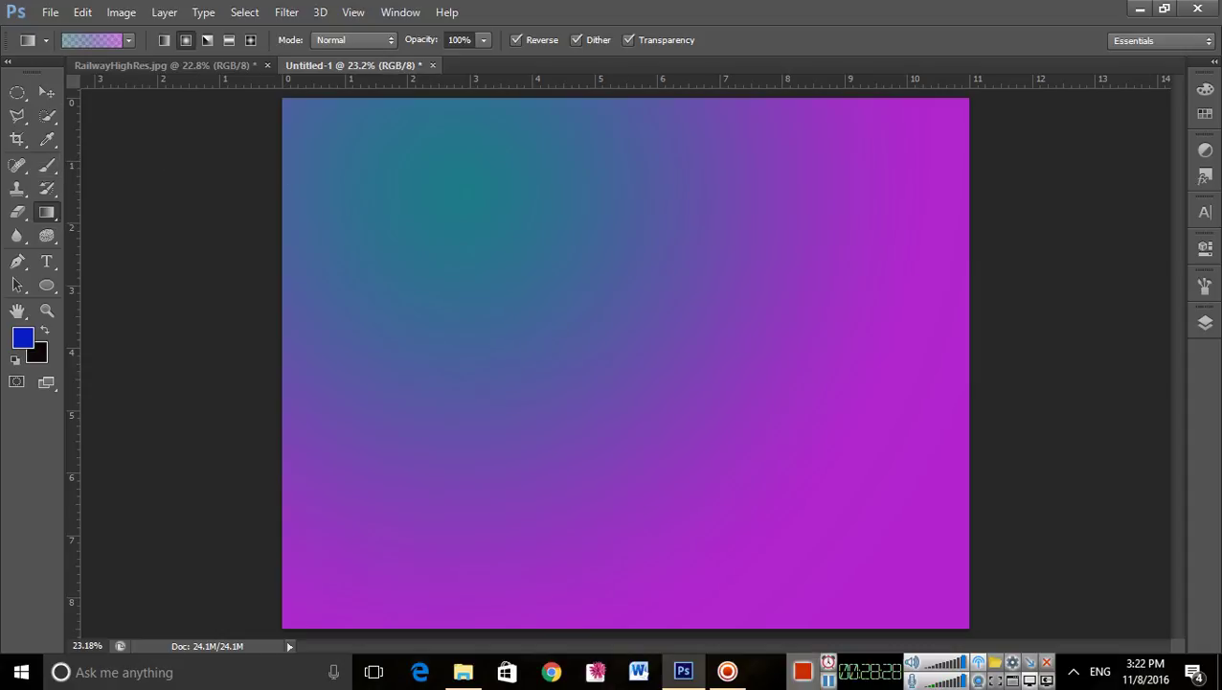
pyautogui.click(829, 679)
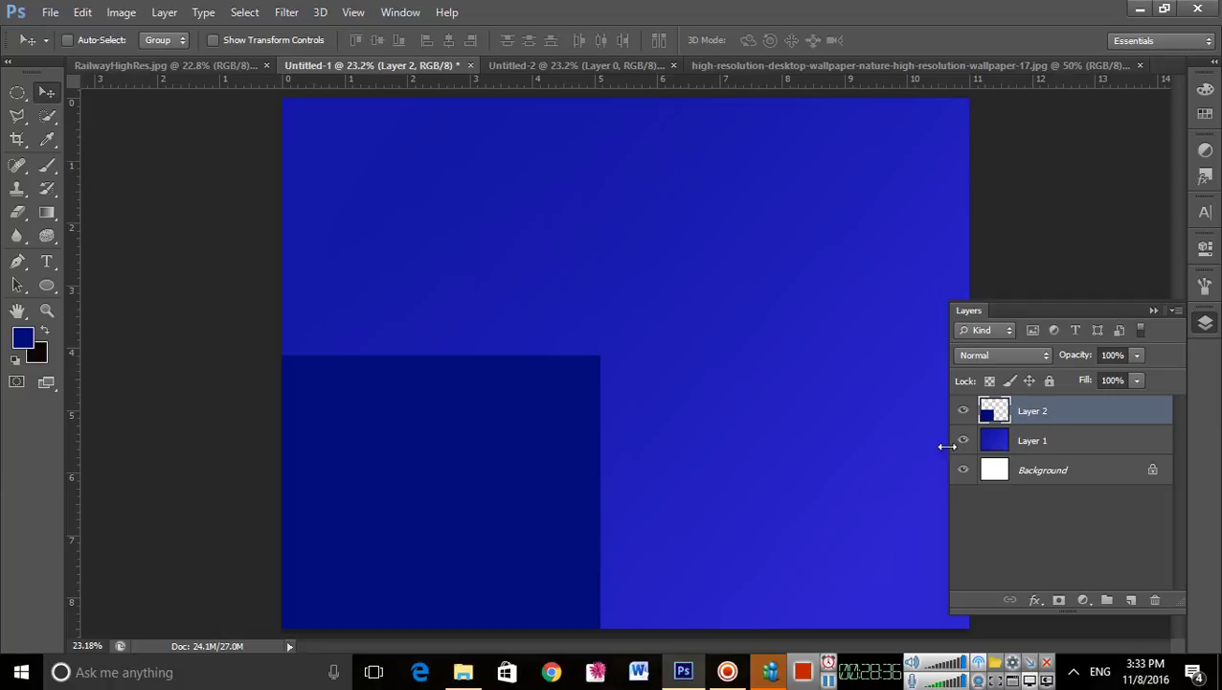
# Step: Move the dark blue rectangle on Layer 2 to the canvas center and from there into the lower-right corner
pyautogui.moveTo(505, 476); pyautogui.dragTo(712, 350)
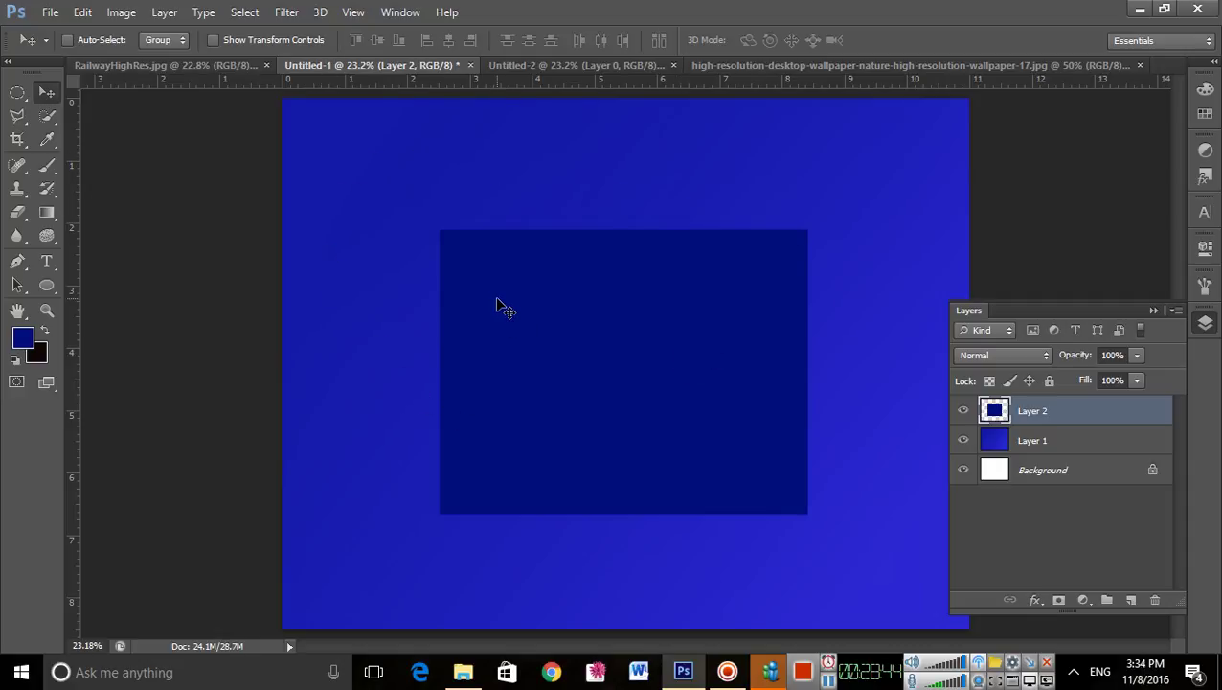
pyautogui.moveTo(578, 307); pyautogui.dragTo(786, 502)
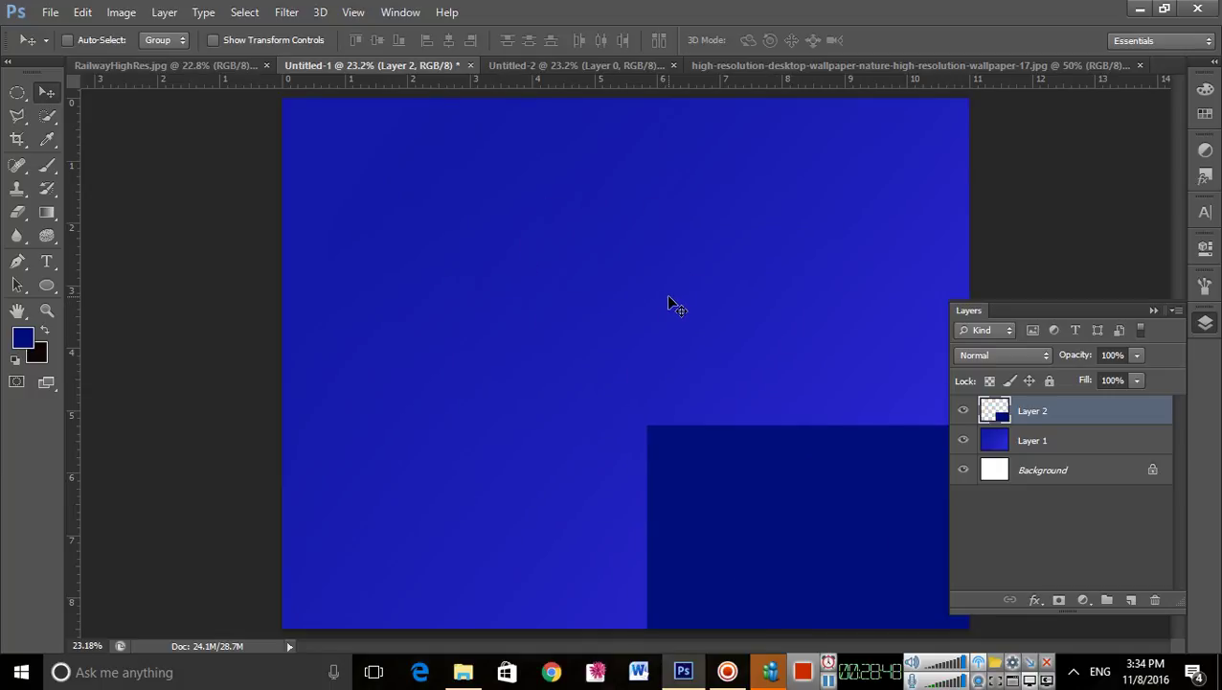
# Step: Undo the rectangle moves and all earlier layer edits back to the blank white Background layer
pyautogui.hotkey('ctrl', 'alt', 'z')
pyautogui.hotkey('ctrl', 'alt', 'z')
pyautogui.hotkey('ctrl', 'alt', 'z')
pyautogui.hotkey('ctrl', 'alt', 'z')
pyautogui.hotkey('ctrl', 'alt', 'z')
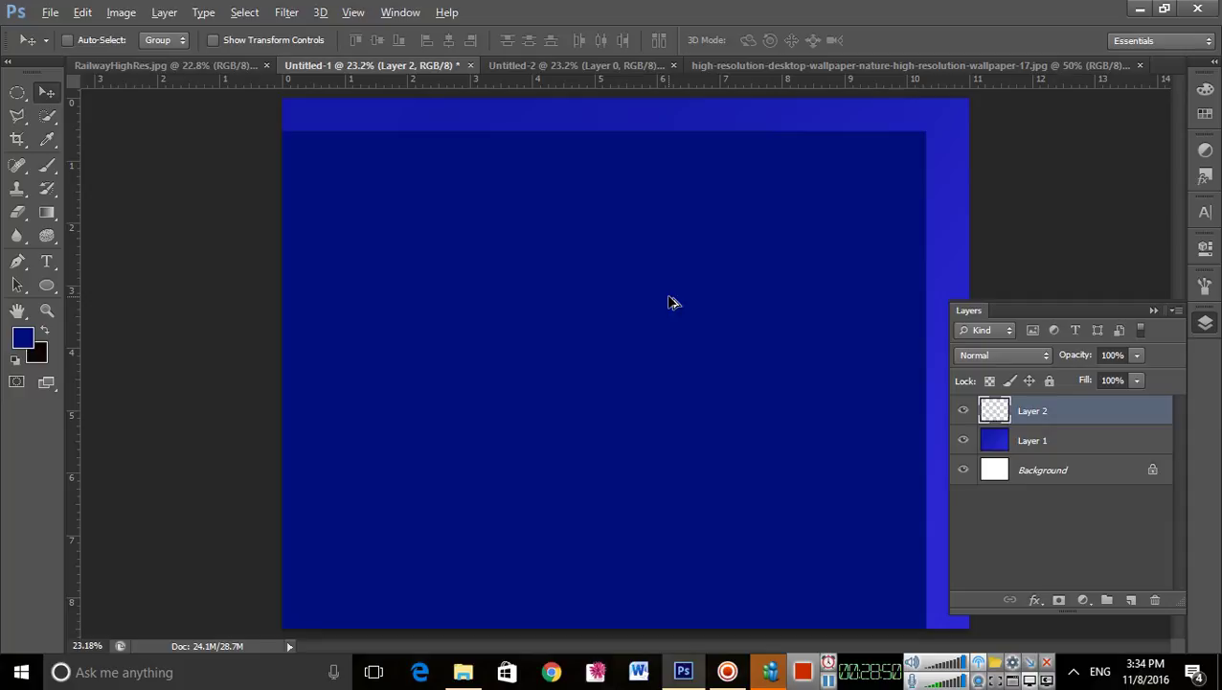
pyautogui.hotkey('ctrl', 'alt', 'z')
pyautogui.hotkey('ctrl', 'alt', 'z')
pyautogui.hotkey('ctrl', 'alt', 'z')
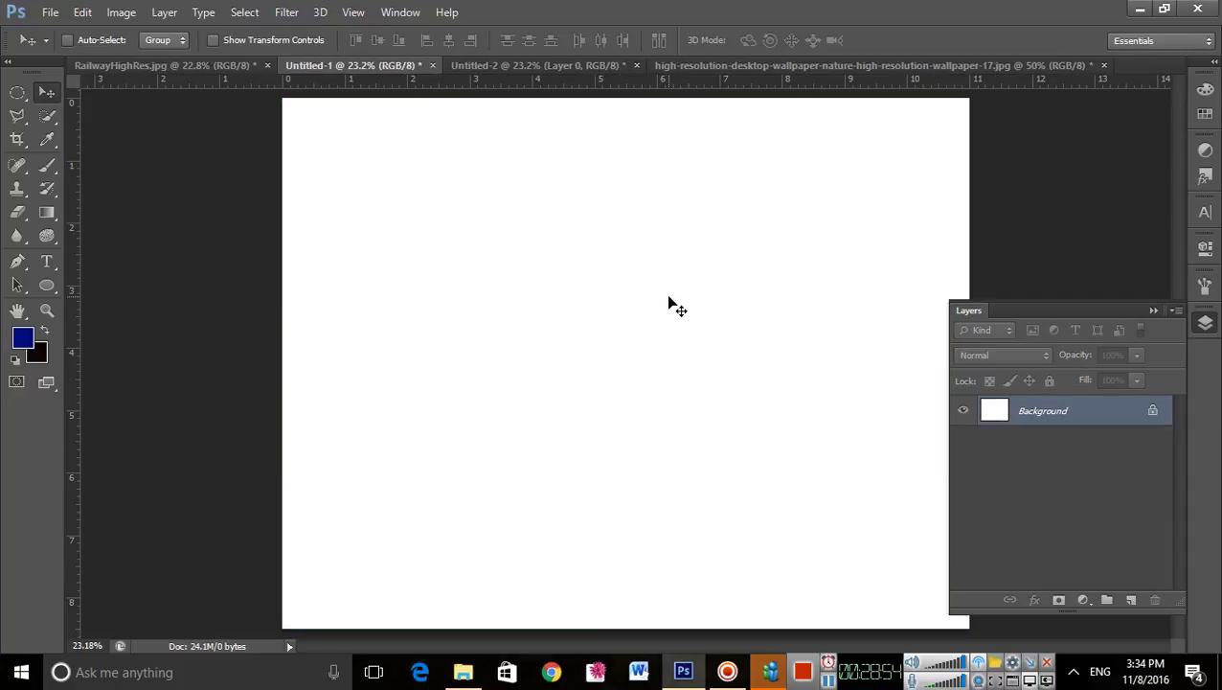
# Step: Activate the Gradient tool, collapse the Layers panel, and open the Foreground to Background preset in the Gradient Editor
pyautogui.click(51, 210)
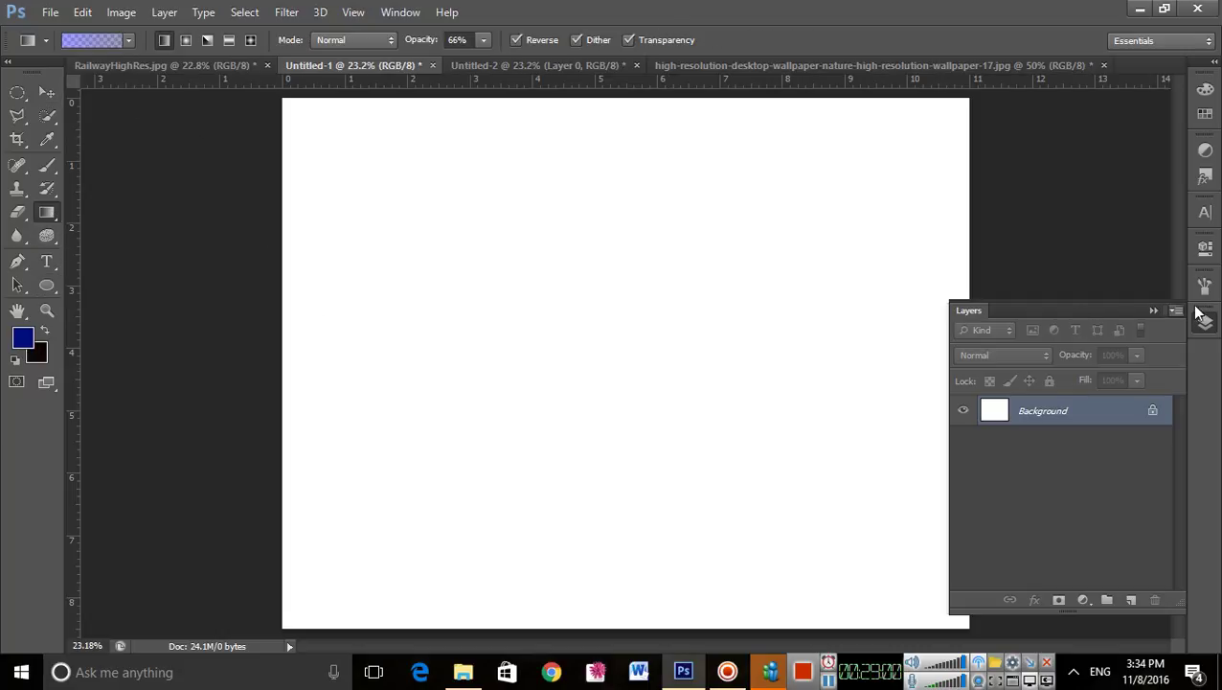
pyautogui.click(1154, 310)
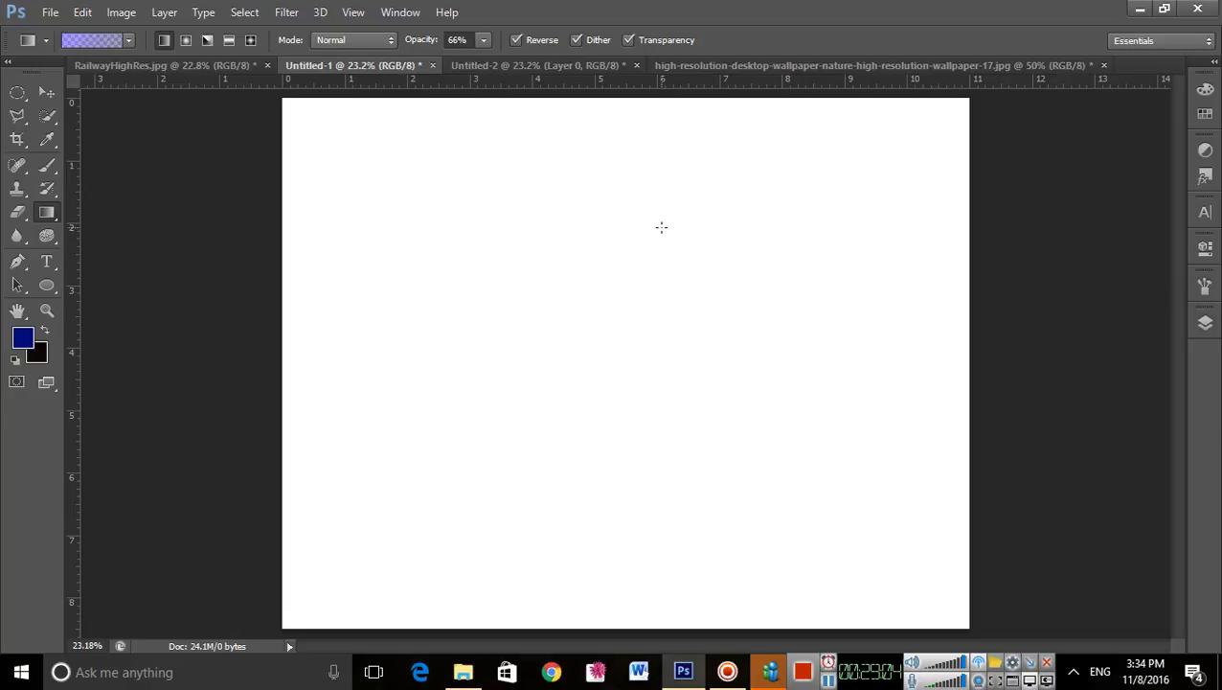
pyautogui.click(128, 39)
pyautogui.click(38, 80)
pyautogui.click(89, 45)
pyautogui.click(89, 44)
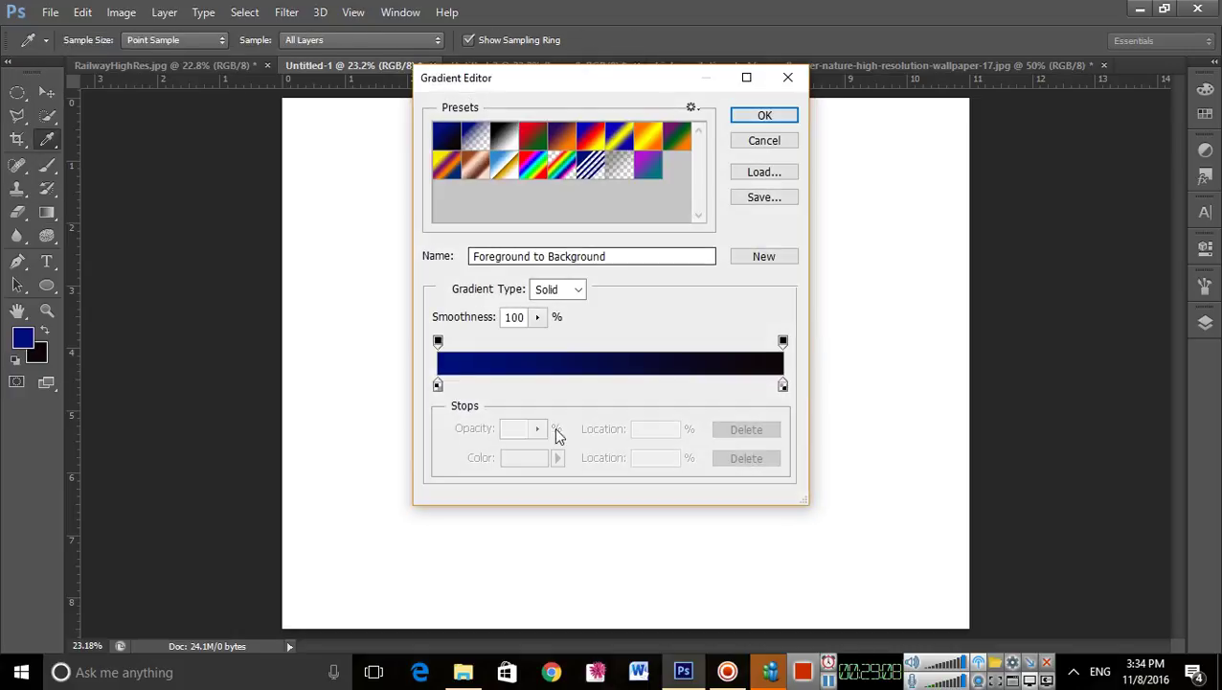
# Step: Change the gradient's start color stop to dark green 008d0a
pyautogui.doubleClick(438, 384)
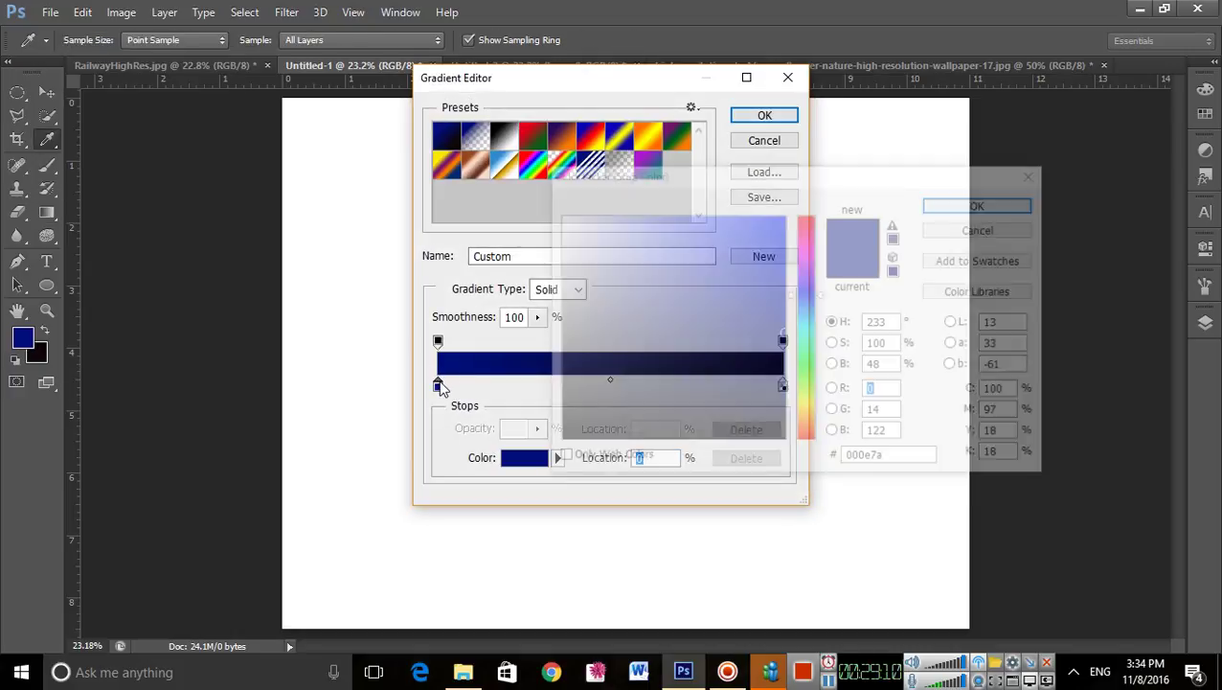
pyautogui.click(803, 406)
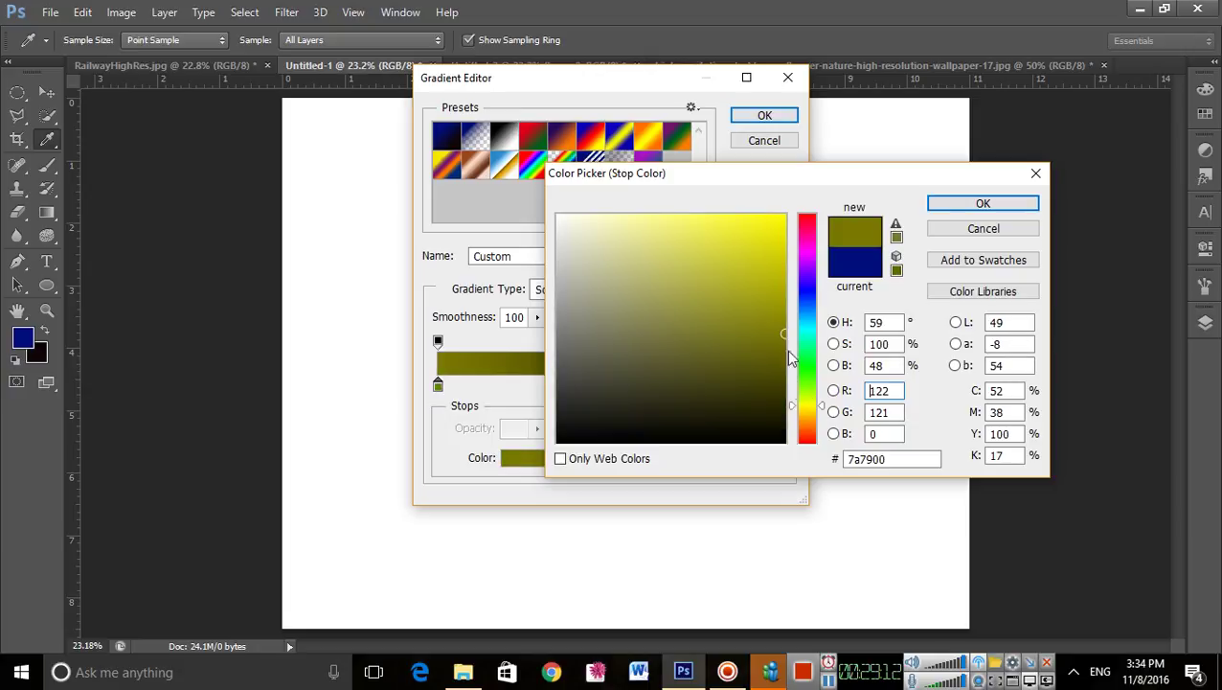
pyautogui.moveTo(778, 259)
pyautogui.mouseDown()
pyautogui.moveTo(769, 248)
pyautogui.moveTo(791, 250)
pyautogui.moveTo(796, 289)
pyautogui.moveTo(747, 237)
pyautogui.moveTo(753, 223)
pyautogui.moveTo(766, 218)
pyautogui.moveTo(783, 273)
pyautogui.mouseUp()
pyautogui.click(811, 366)
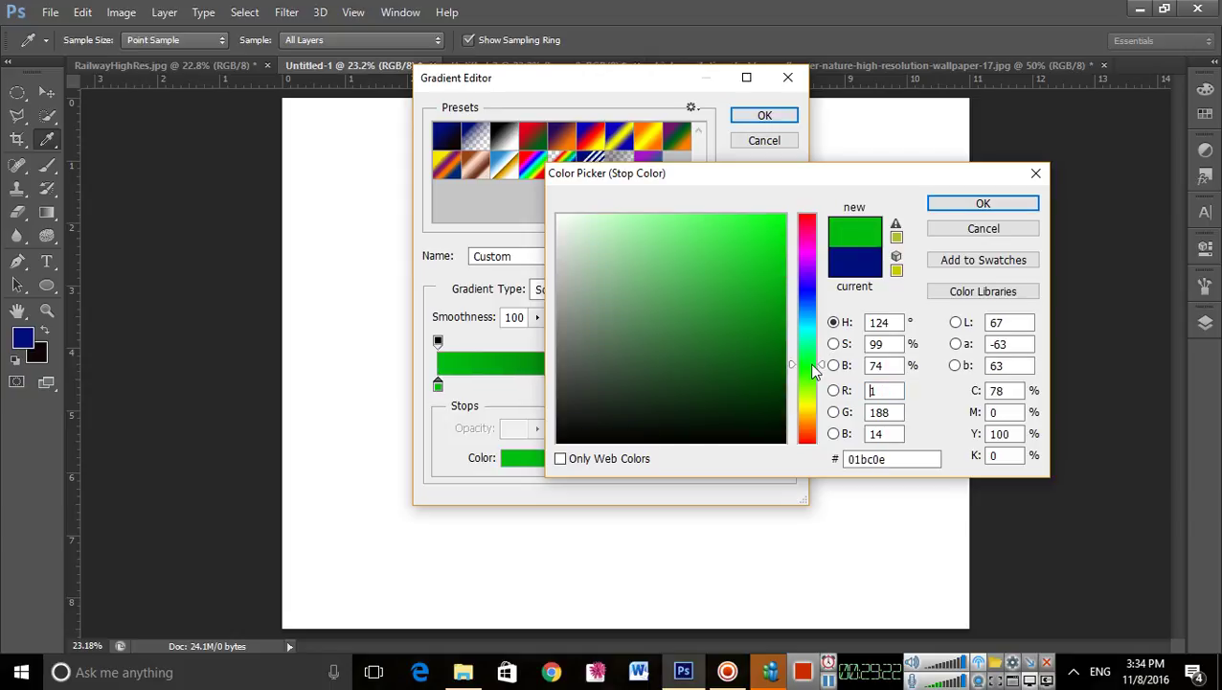
pyautogui.moveTo(784, 270)
pyautogui.mouseDown()
pyautogui.moveTo(785, 328)
pyautogui.moveTo(785, 316)
pyautogui.mouseUp()
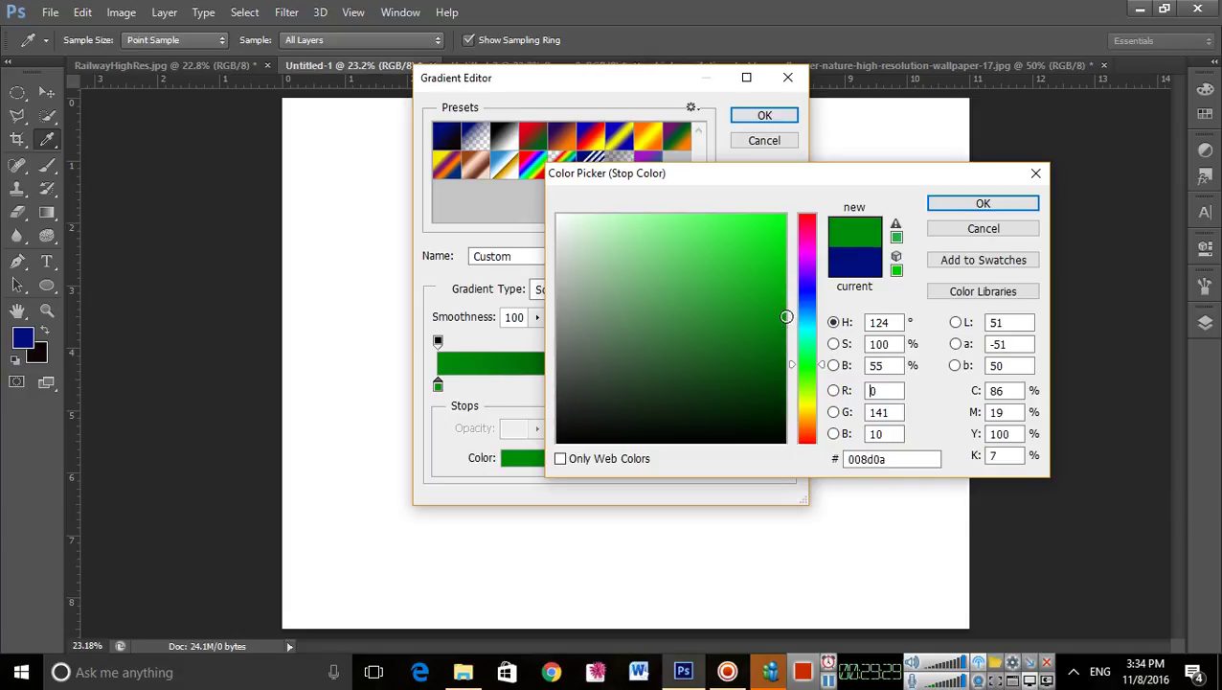
pyautogui.click(969, 213)
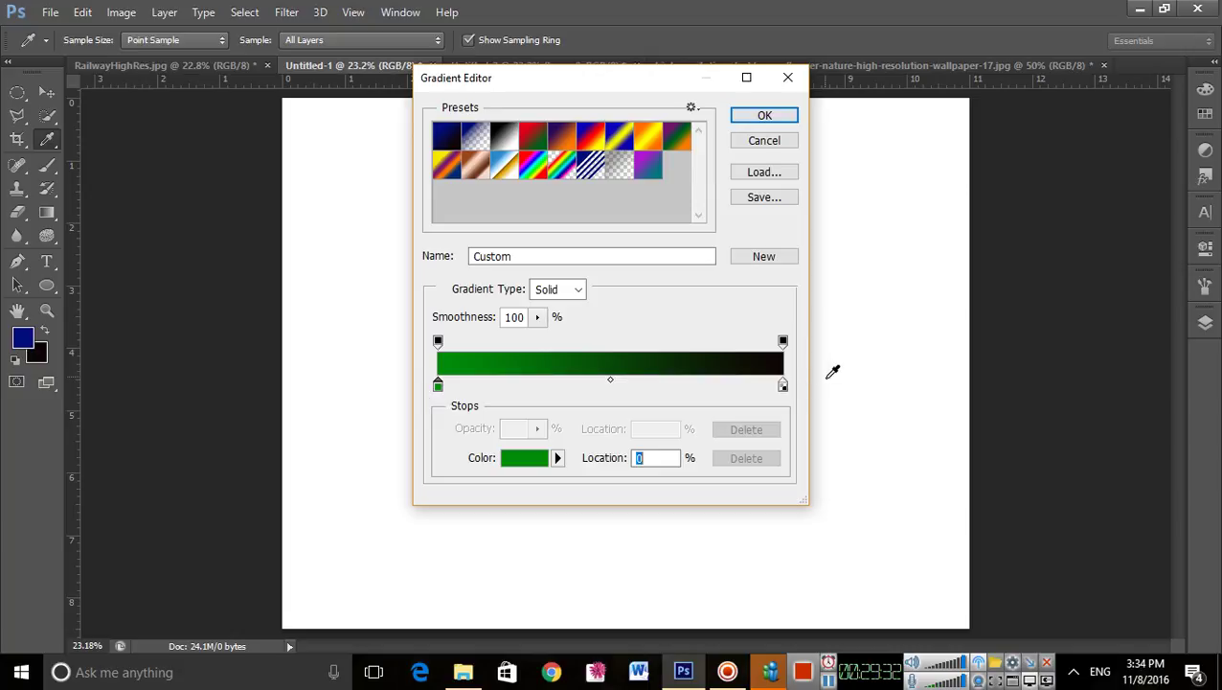
# Step: Change the gradient's end color stop to bright green and accept the custom gradient
pyautogui.click(783, 386)
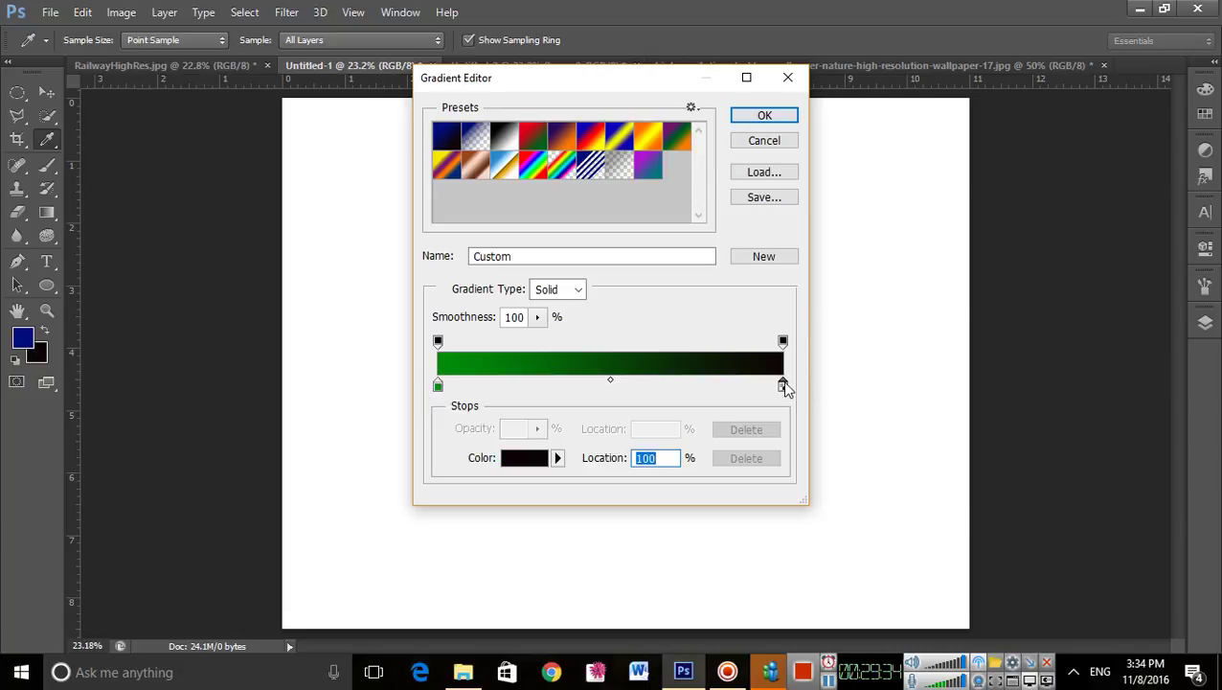
pyautogui.doubleClick(783, 386)
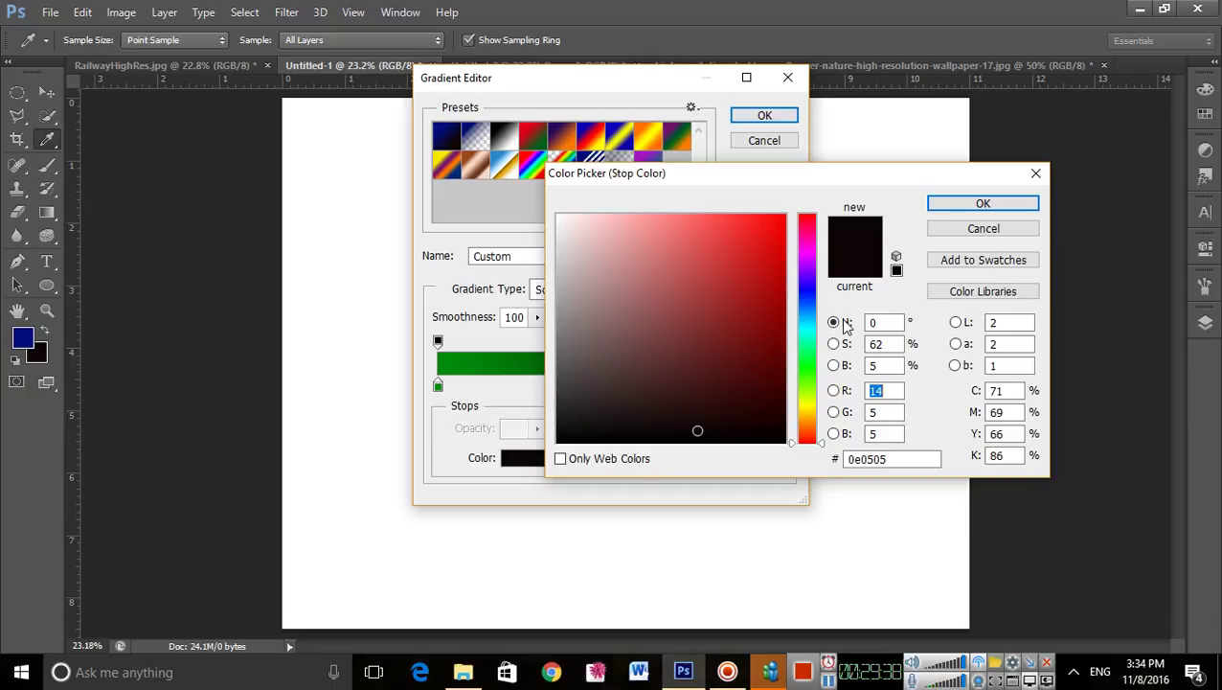
pyautogui.click(808, 372)
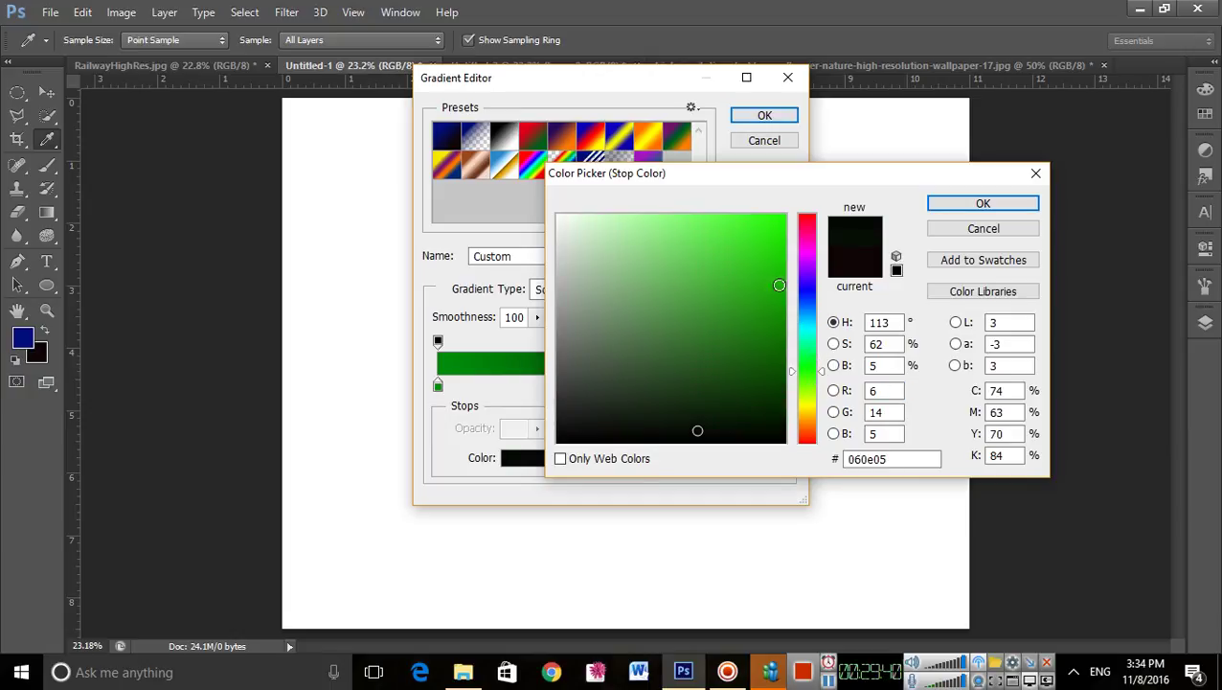
pyautogui.moveTo(783, 293); pyautogui.dragTo(785, 305)
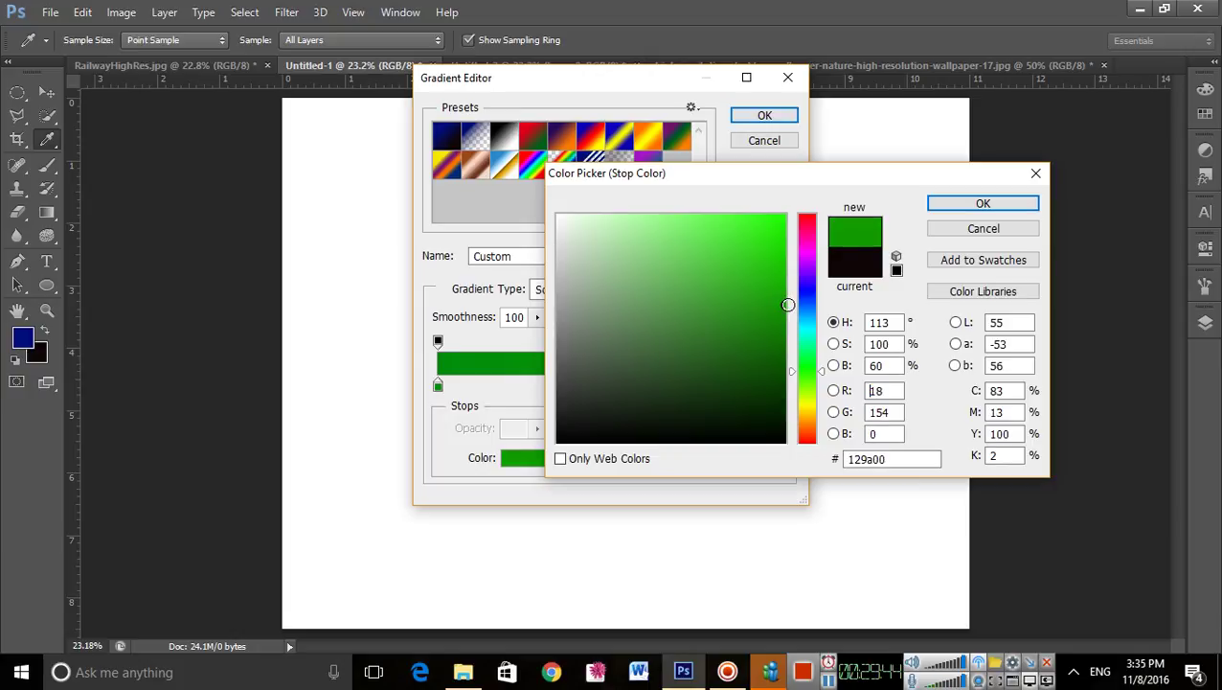
pyautogui.moveTo(787, 305); pyautogui.dragTo(777, 231)
pyautogui.click(938, 204)
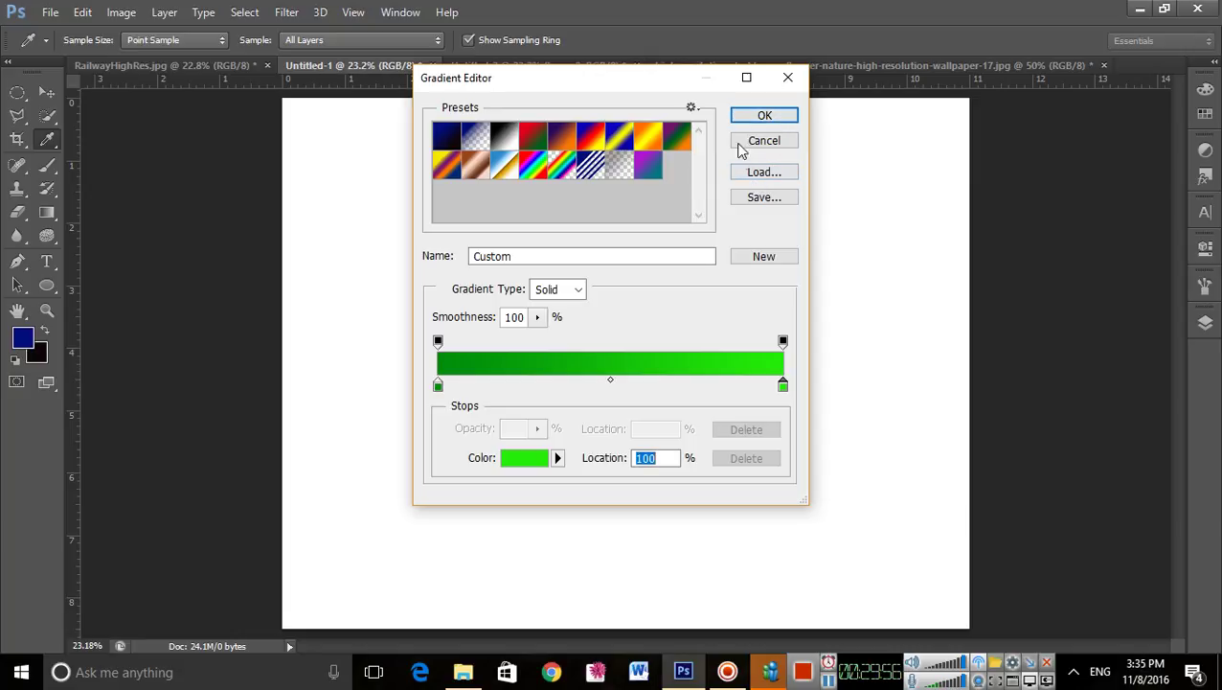
pyautogui.click(761, 116)
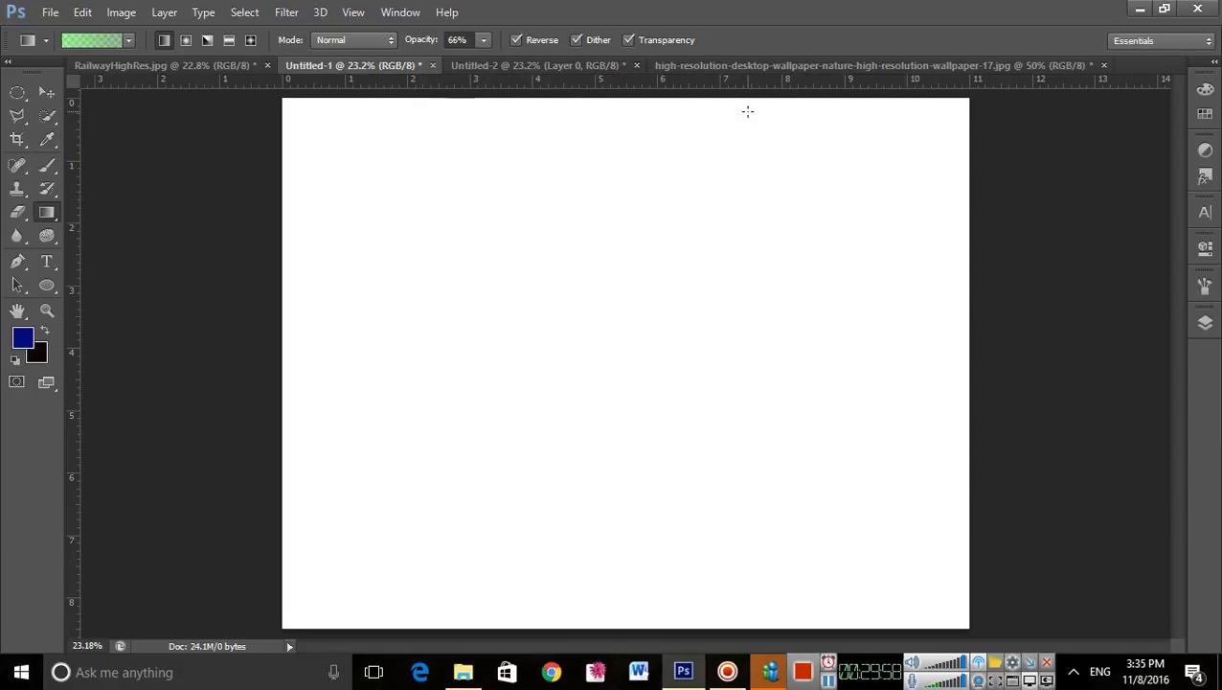
# Step: Draw the green linear gradient at 66% opacity from the upper-left to the lower-right canvas corner, and undo it
pyautogui.moveTo(284, 105); pyautogui.dragTo(967, 627)
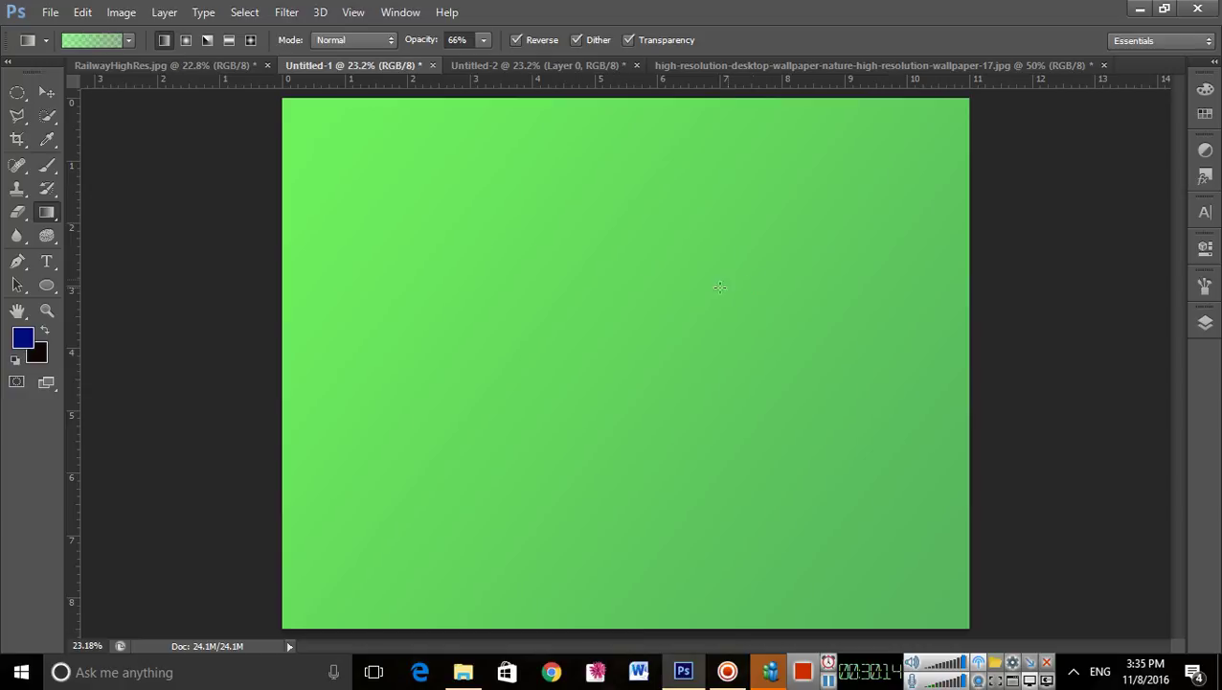
pyautogui.hotkey('ctrl', 'z')
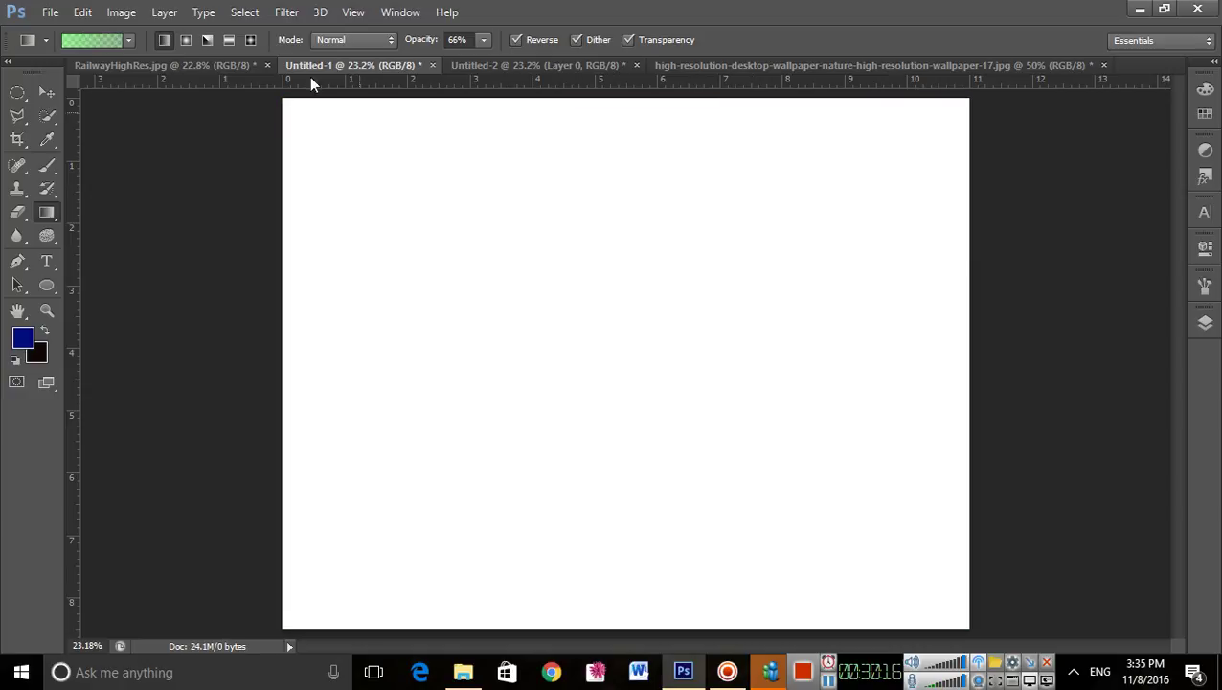
# Step: Close the Gradient Editor without changes and set the Gradient tool's opacity to 100%
pyautogui.click(105, 39)
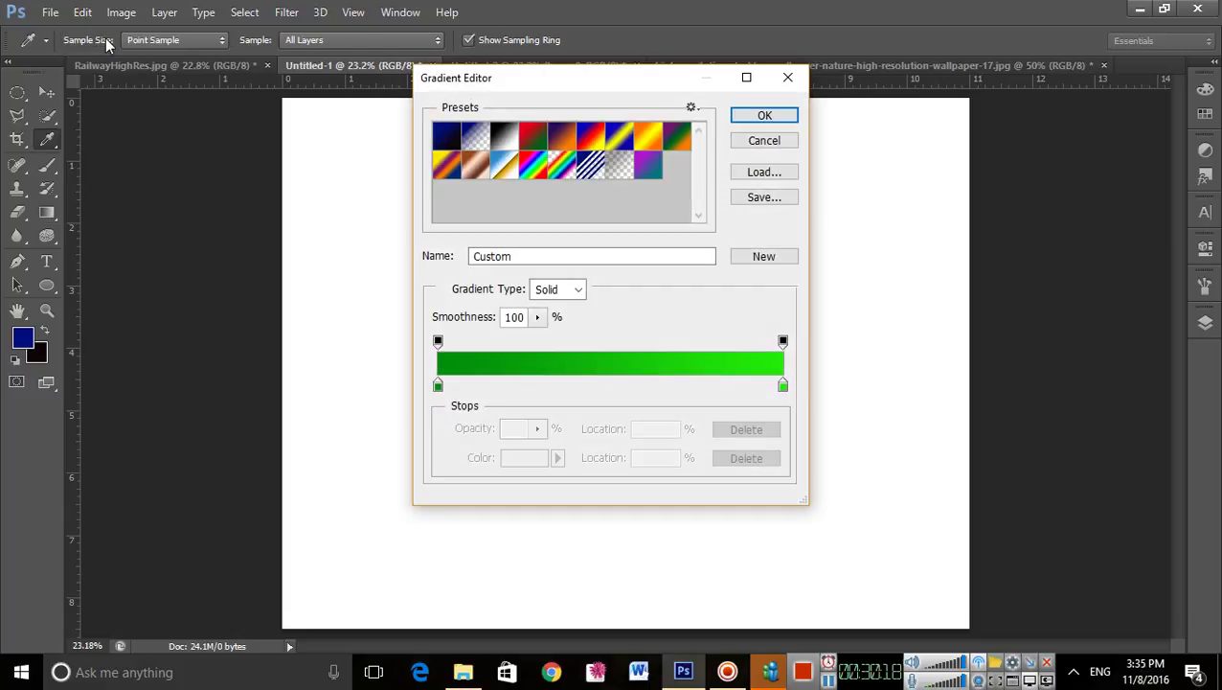
pyautogui.click(764, 141)
pyautogui.click(485, 40)
pyautogui.moveTo(486, 61); pyautogui.dragTo(648, 8)
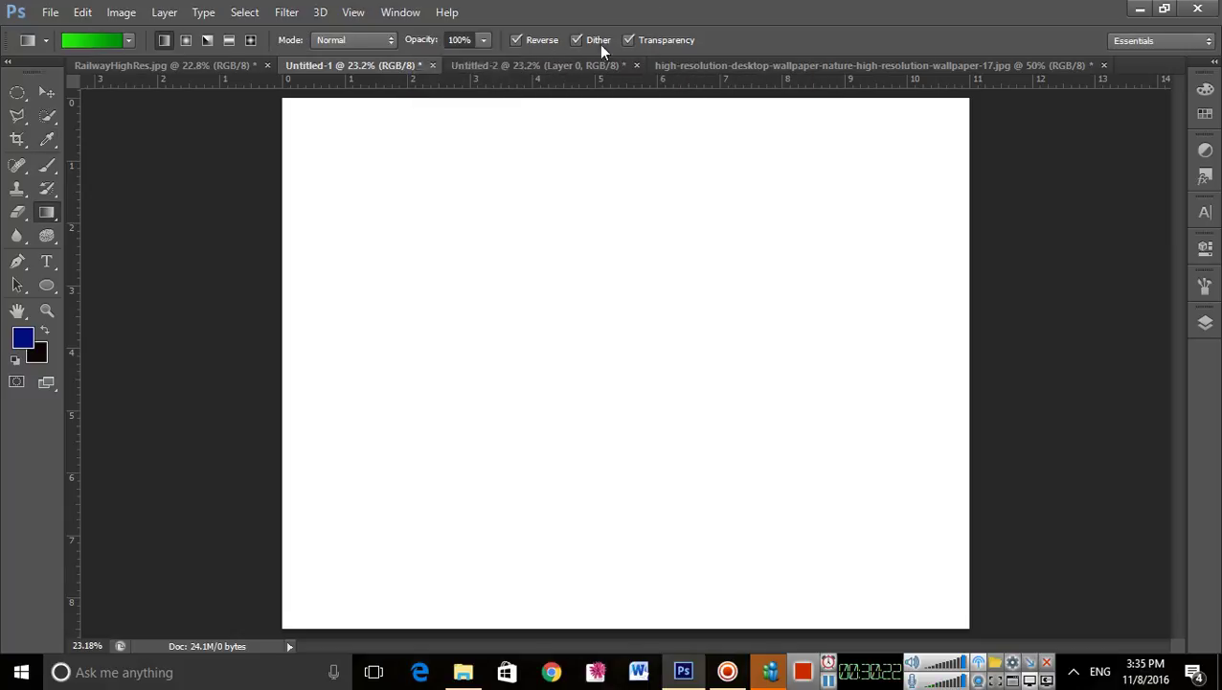
# Step: Draw the fully opaque green linear gradient diagonally from corner to corner across the canvas, and undo it
pyautogui.moveTo(275, 95); pyautogui.dragTo(968, 624)
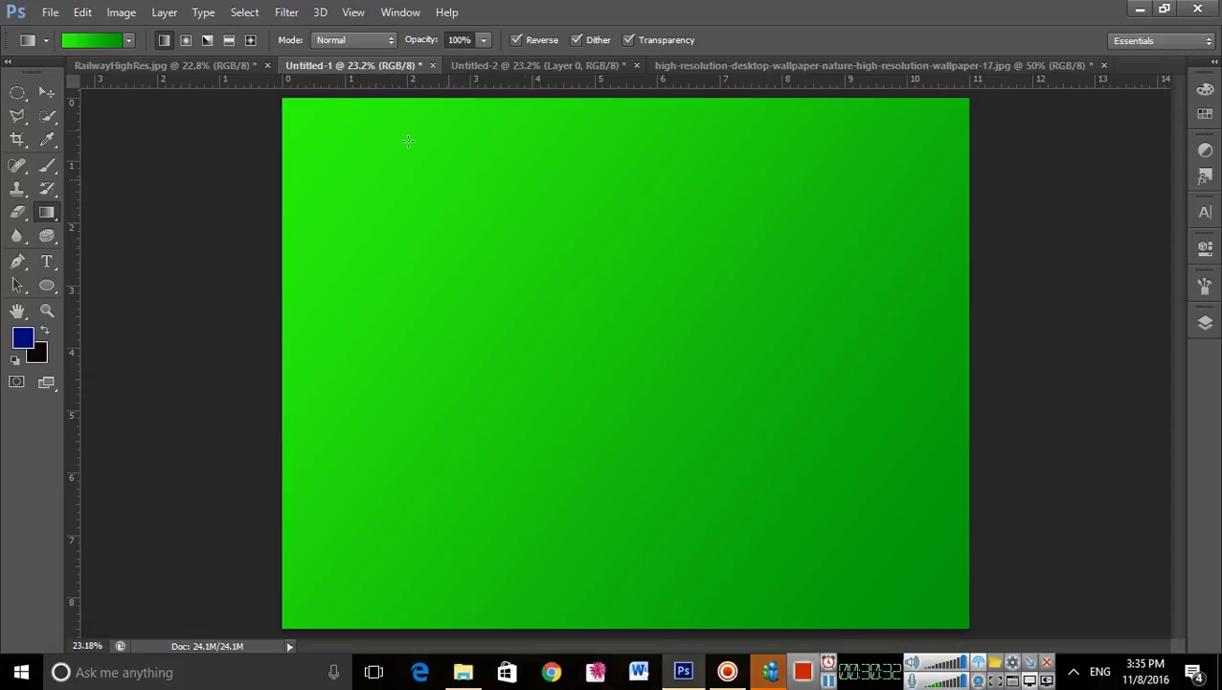
pyautogui.hotkey('ctrl', 'z')
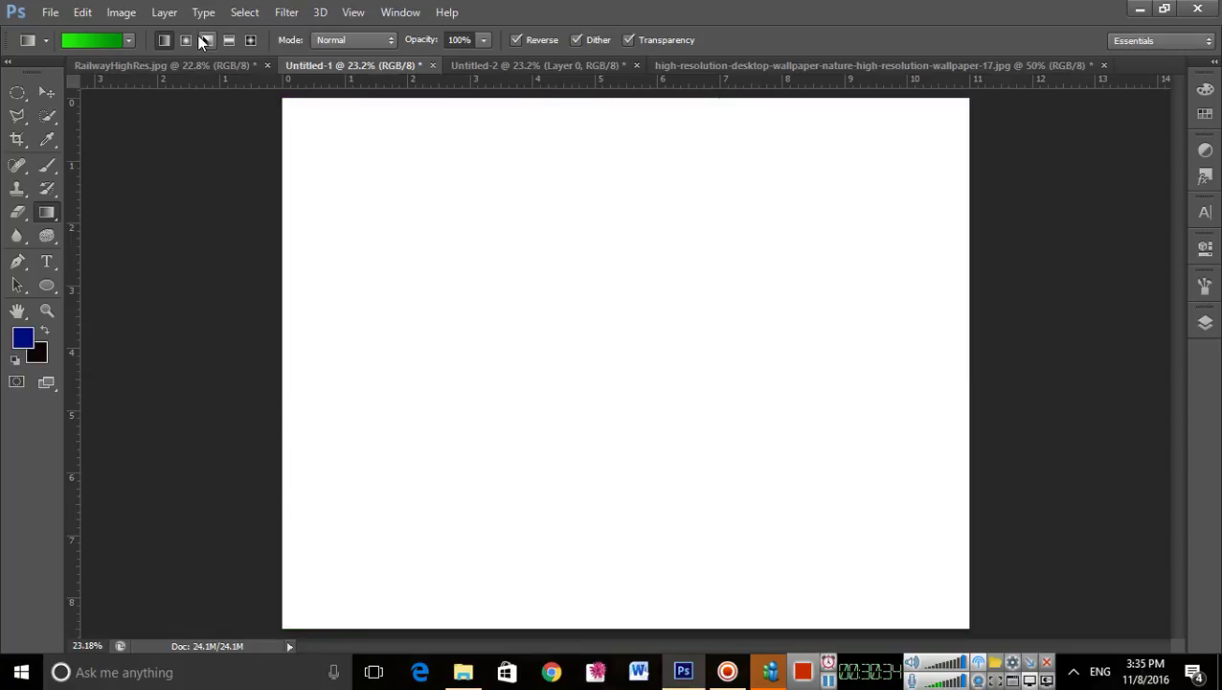
# Step: Switch to the radial style and draw successive radial gradients from the lower-right area, the upper-left, upper-right and lower-left corners, and the canvas center
pyautogui.click(187, 39)
pyautogui.moveTo(736, 435); pyautogui.dragTo(525, 265)
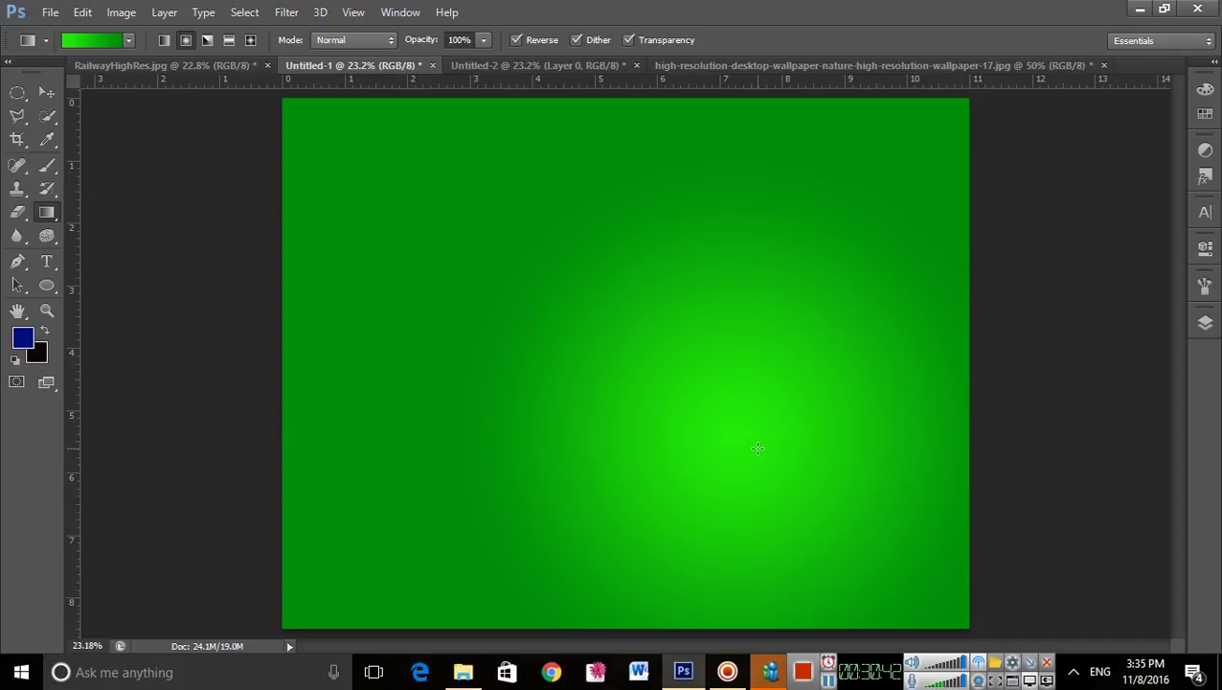
pyautogui.moveTo(327, 136); pyautogui.dragTo(468, 252)
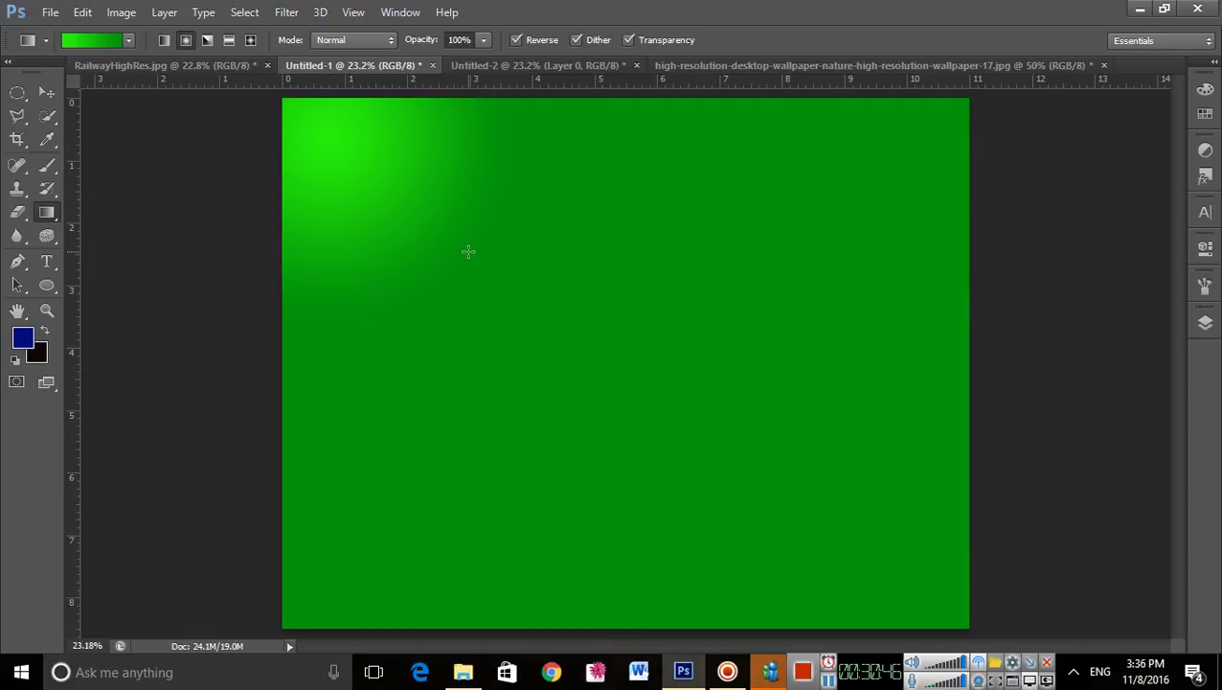
pyautogui.moveTo(962, 115); pyautogui.dragTo(869, 217)
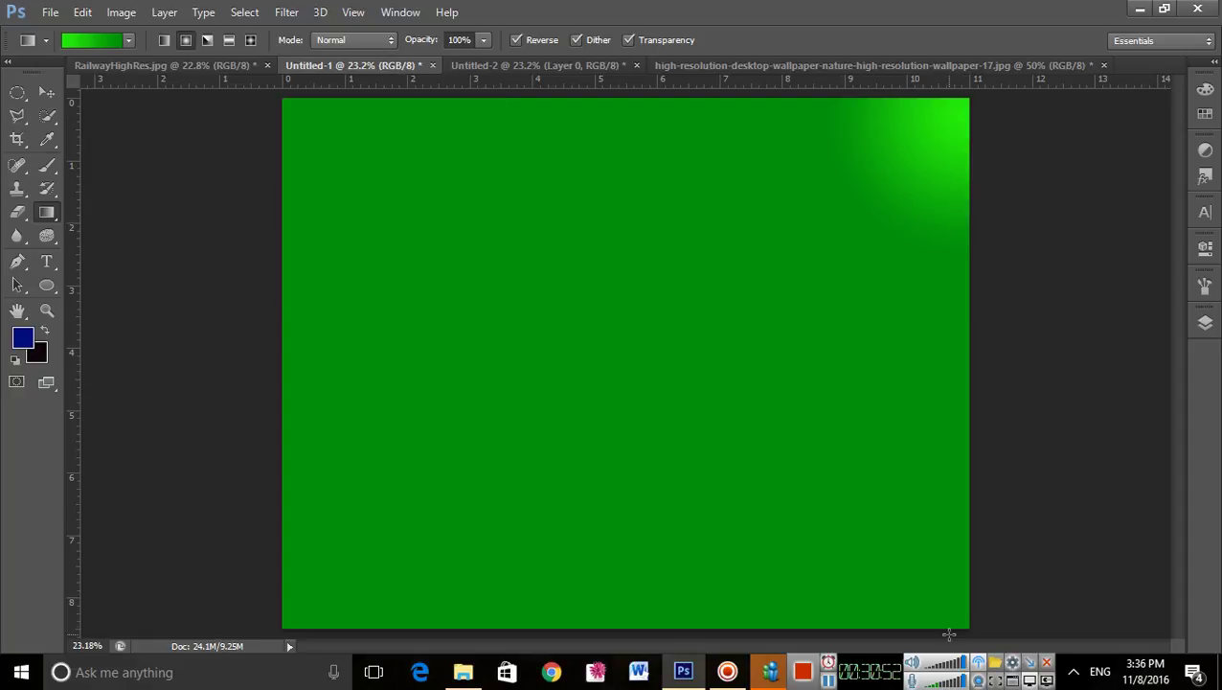
pyautogui.moveTo(287, 621); pyautogui.dragTo(506, 394)
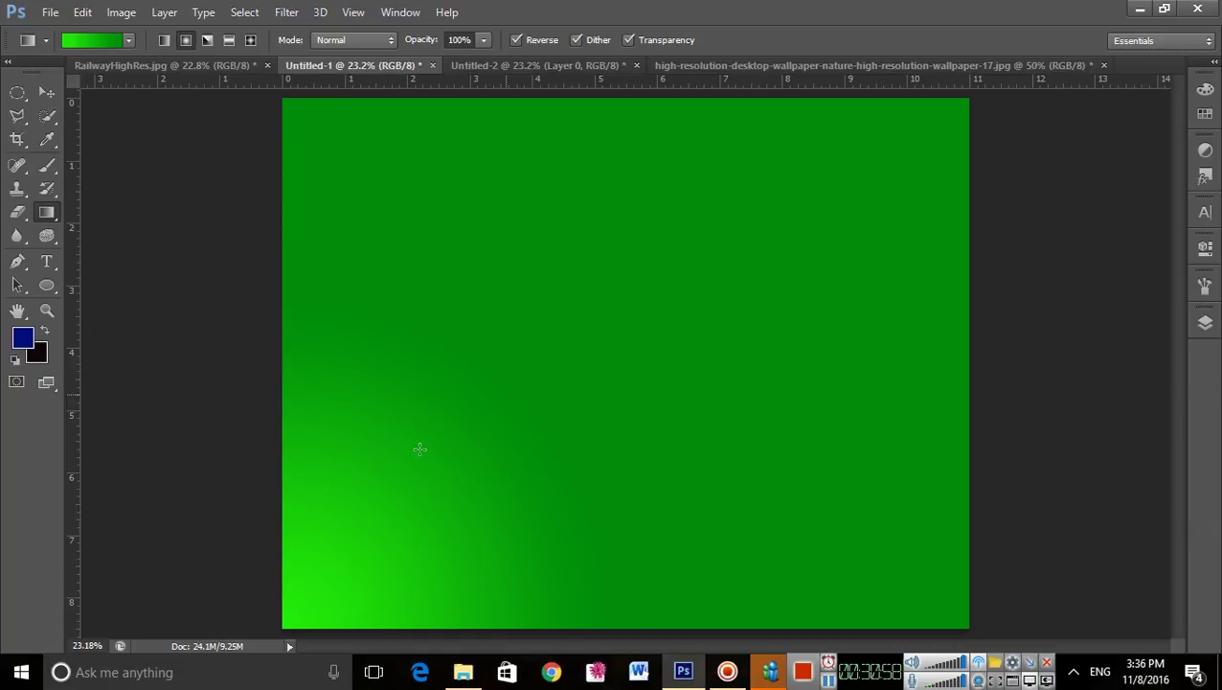
pyautogui.moveTo(282, 101); pyautogui.dragTo(310, 125)
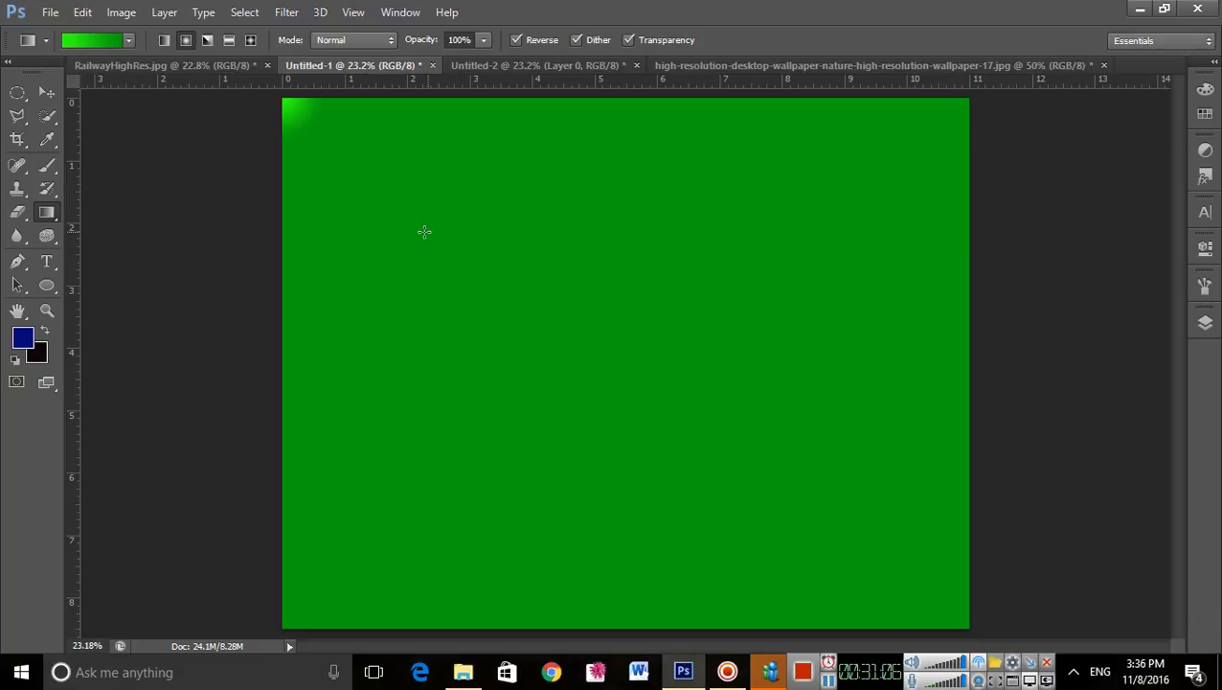
pyautogui.moveTo(632, 359); pyautogui.dragTo(628, 102)
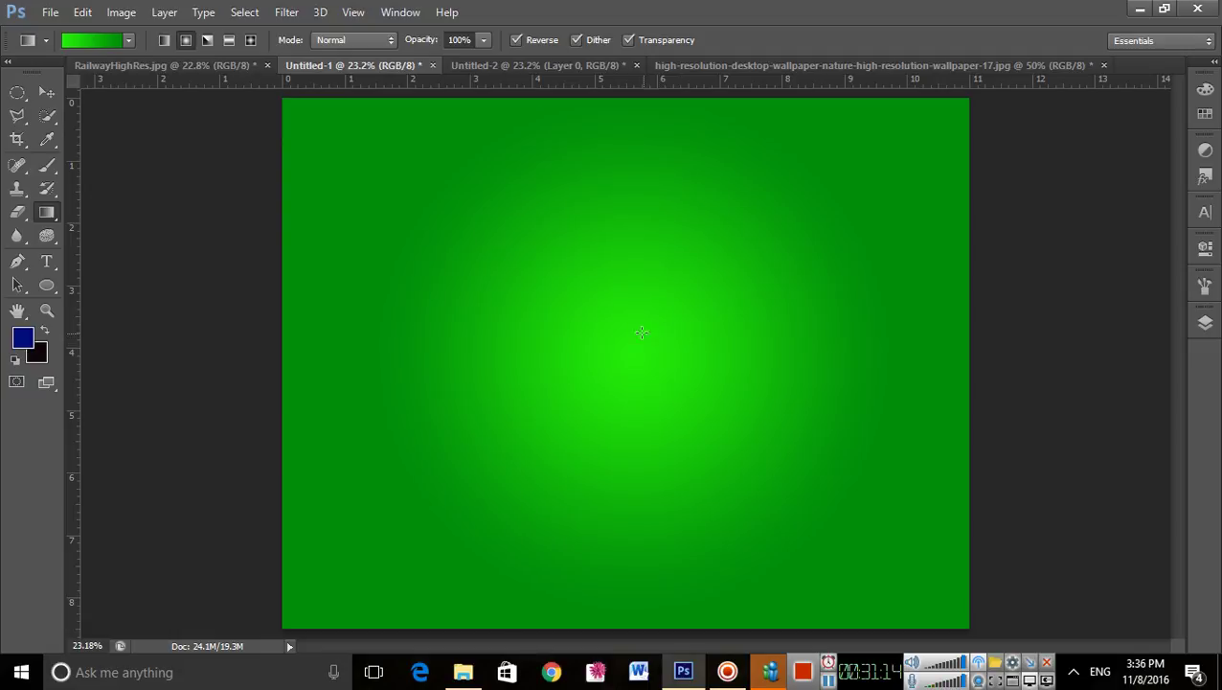
# Step: Turn off Reverse and draw radial gradients from below the canvas center upward and from the upper-left corner toward the lower right
pyautogui.click(516, 40)
pyautogui.moveTo(594, 431); pyautogui.dragTo(565, 265)
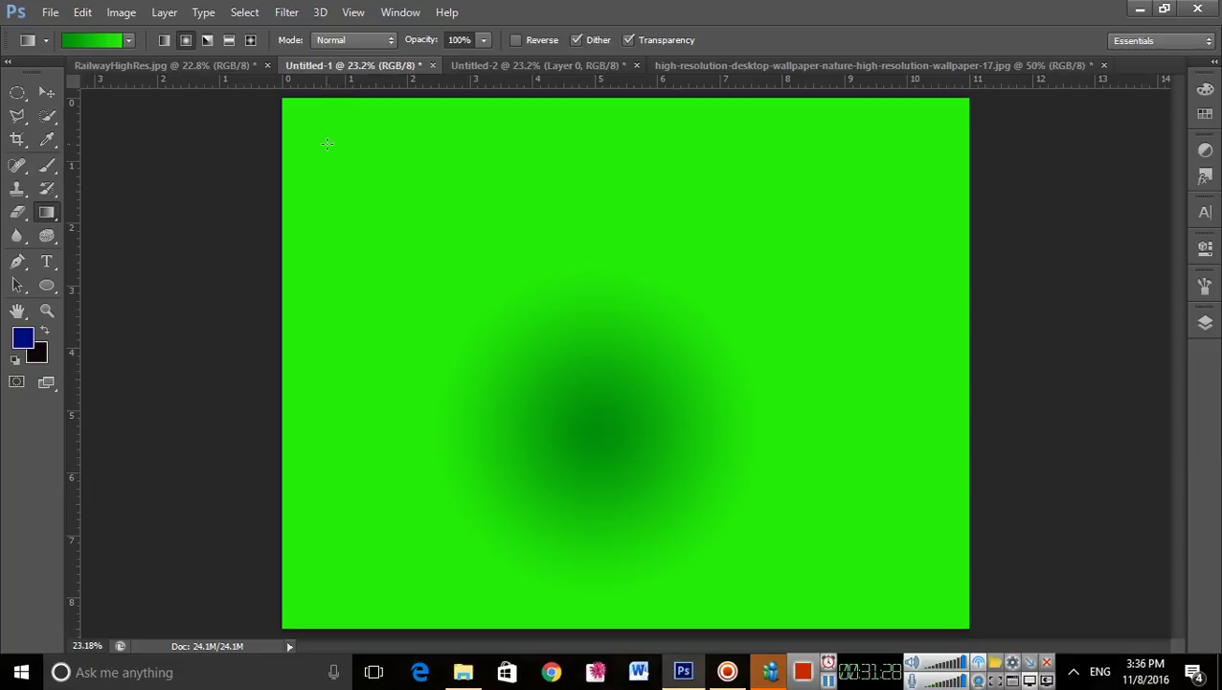
pyautogui.moveTo(297, 111); pyautogui.dragTo(881, 553)
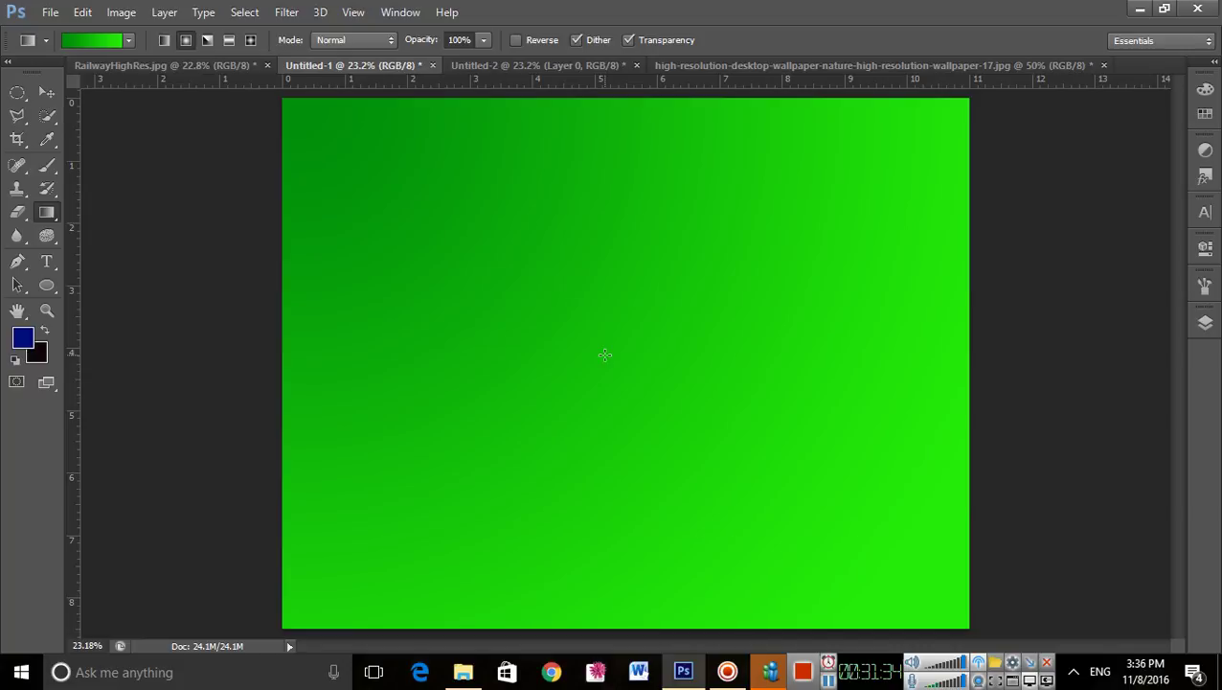
# Step: Undo all the green radial gradients until the canvas is blank white
pyautogui.hotkey('ctrl', 'alt', 'z')
pyautogui.hotkey('ctrl', 'alt', 'z')
pyautogui.hotkey('ctrl', 'alt', 'z')
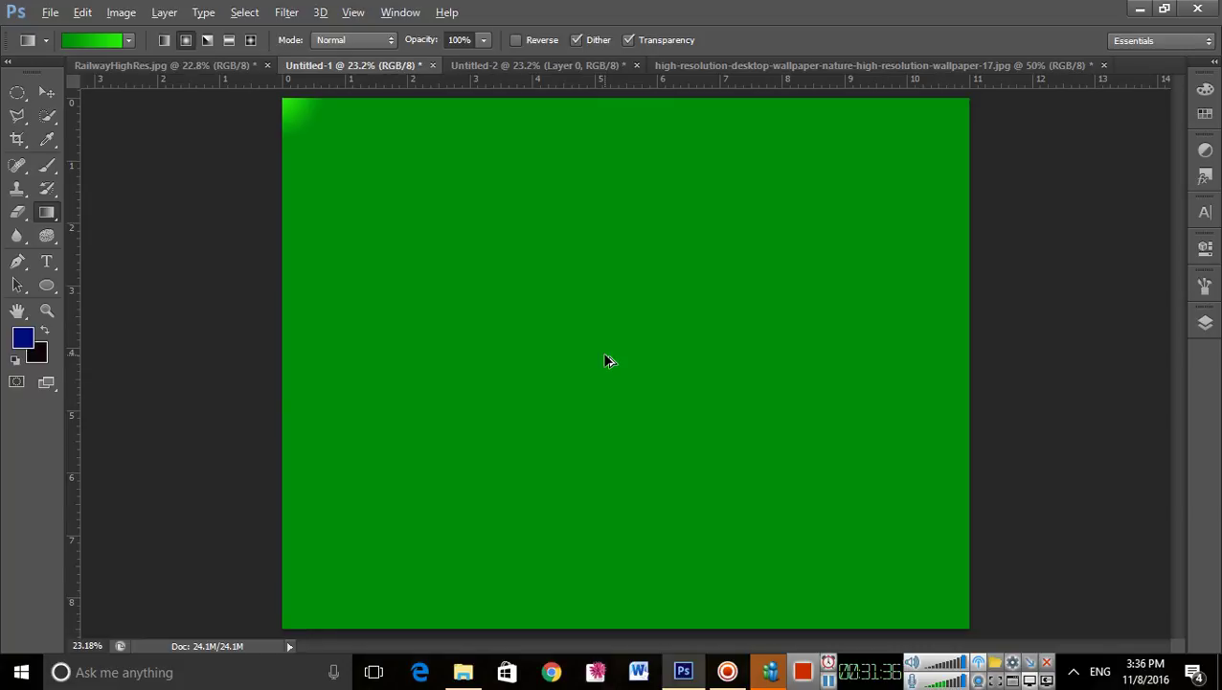
pyautogui.hotkey('ctrl', 'alt', 'z')
pyautogui.hotkey('ctrl', 'alt', 'z')
pyautogui.hotkey('ctrl', 'alt', 'z')
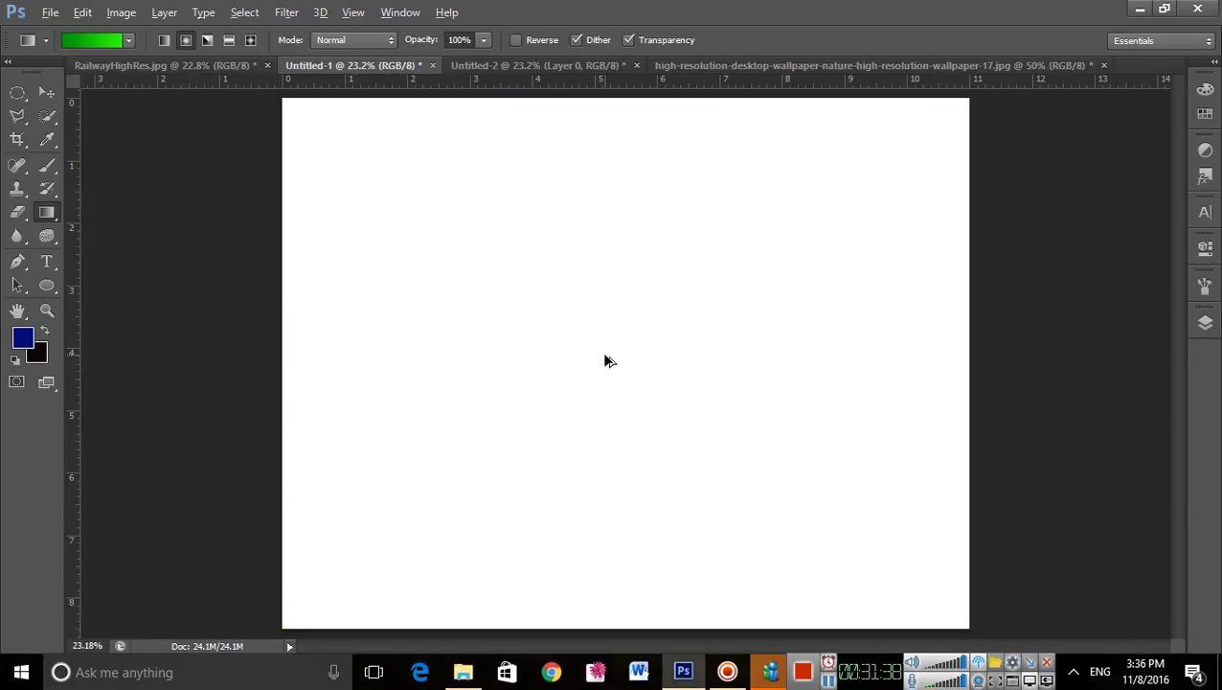
# Step: Open the green gradient for editing and set its right end color stop to pink, ec0869
pyautogui.click(90, 40)
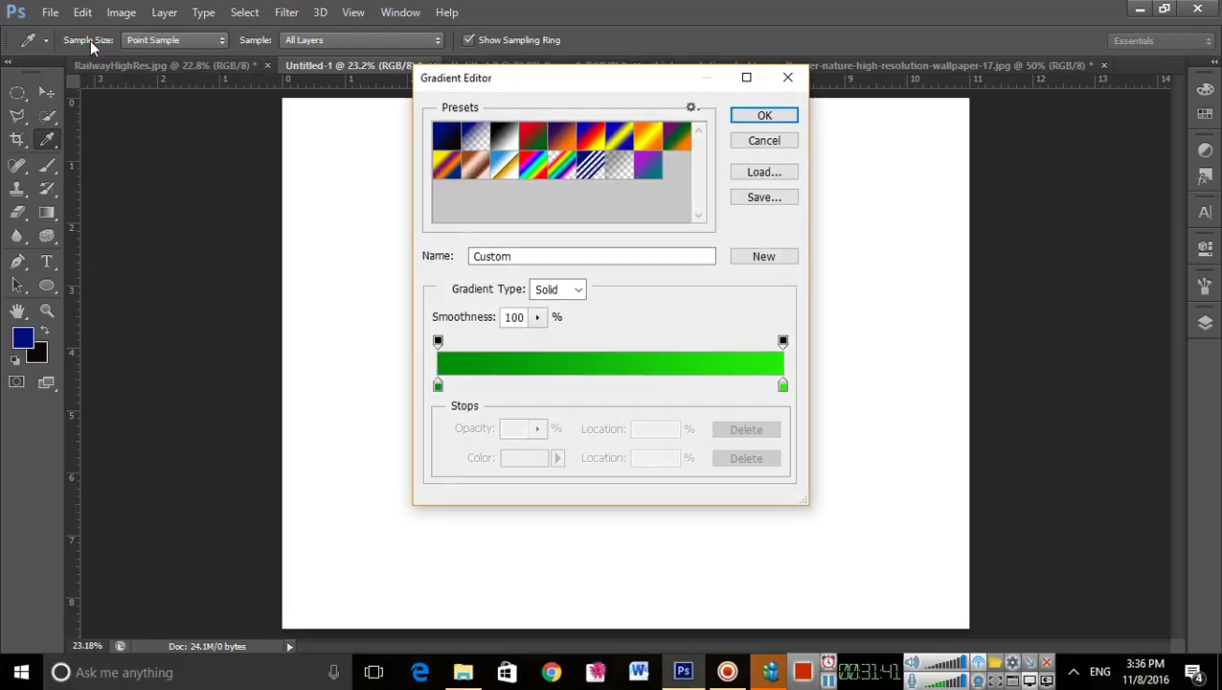
pyautogui.click(782, 385)
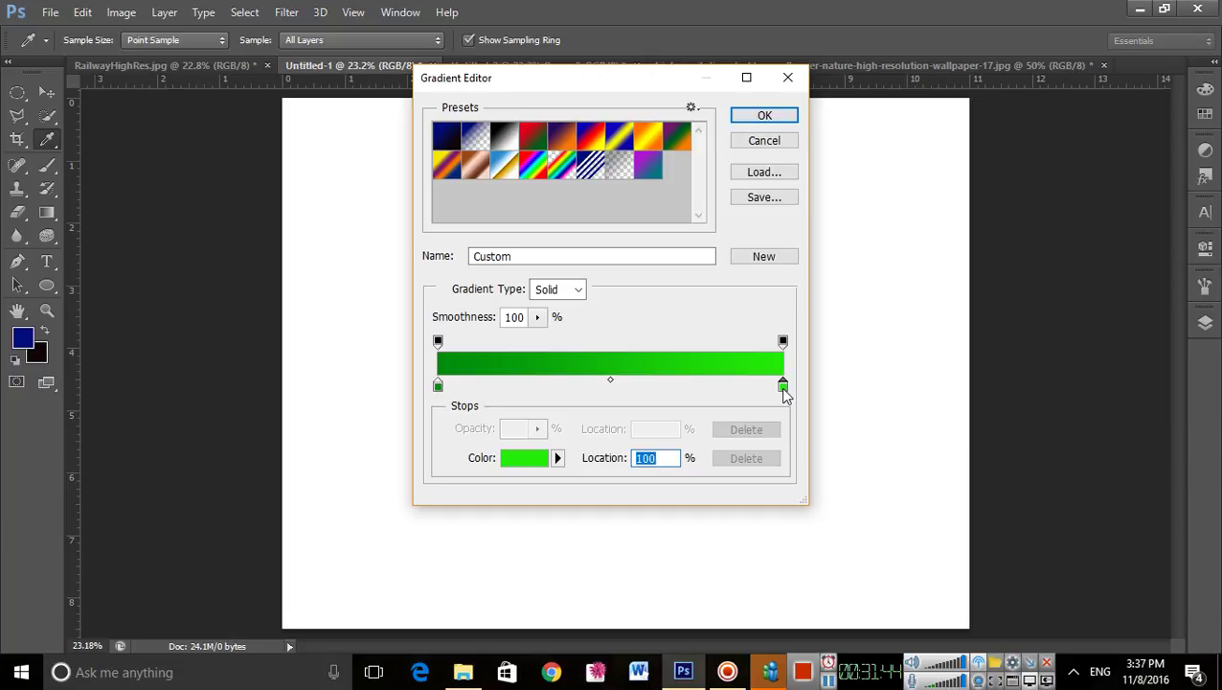
pyautogui.doubleClick(783, 387)
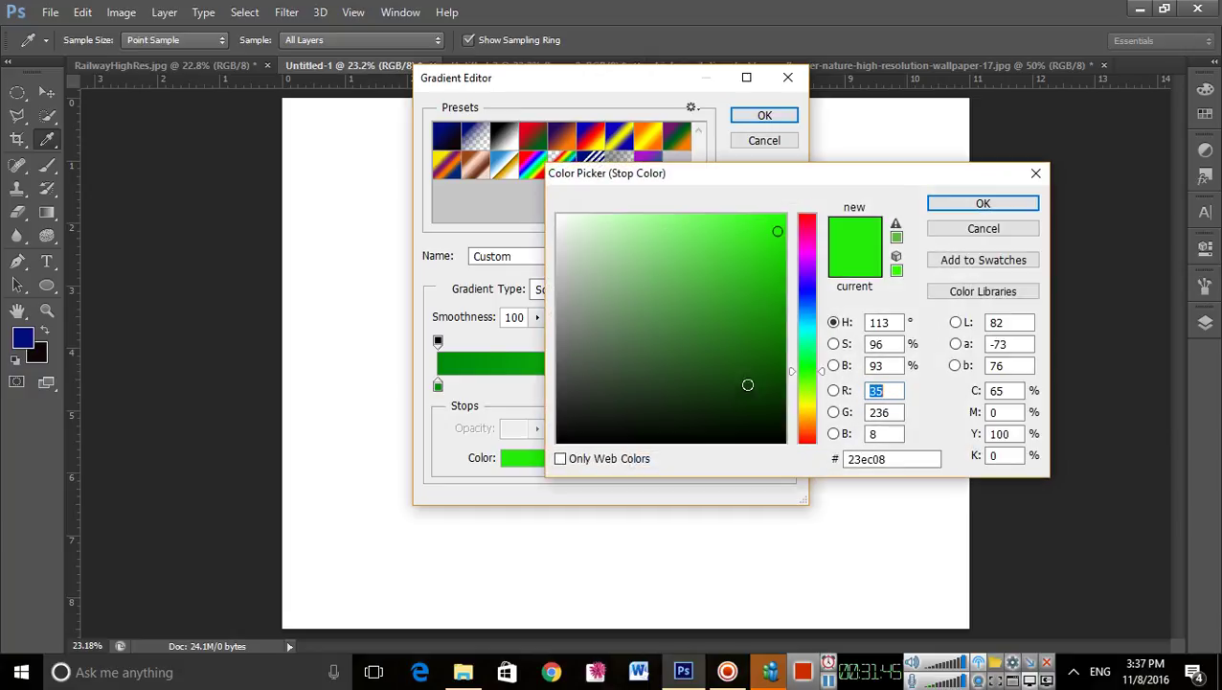
pyautogui.click(811, 231)
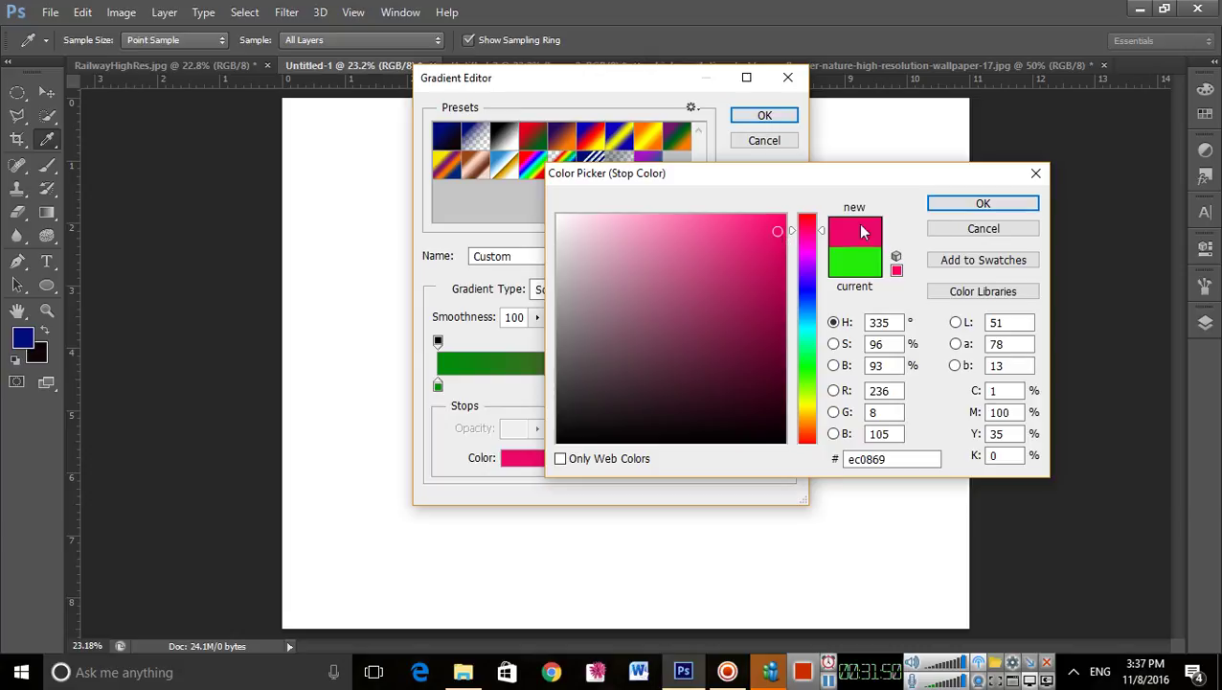
pyautogui.click(937, 207)
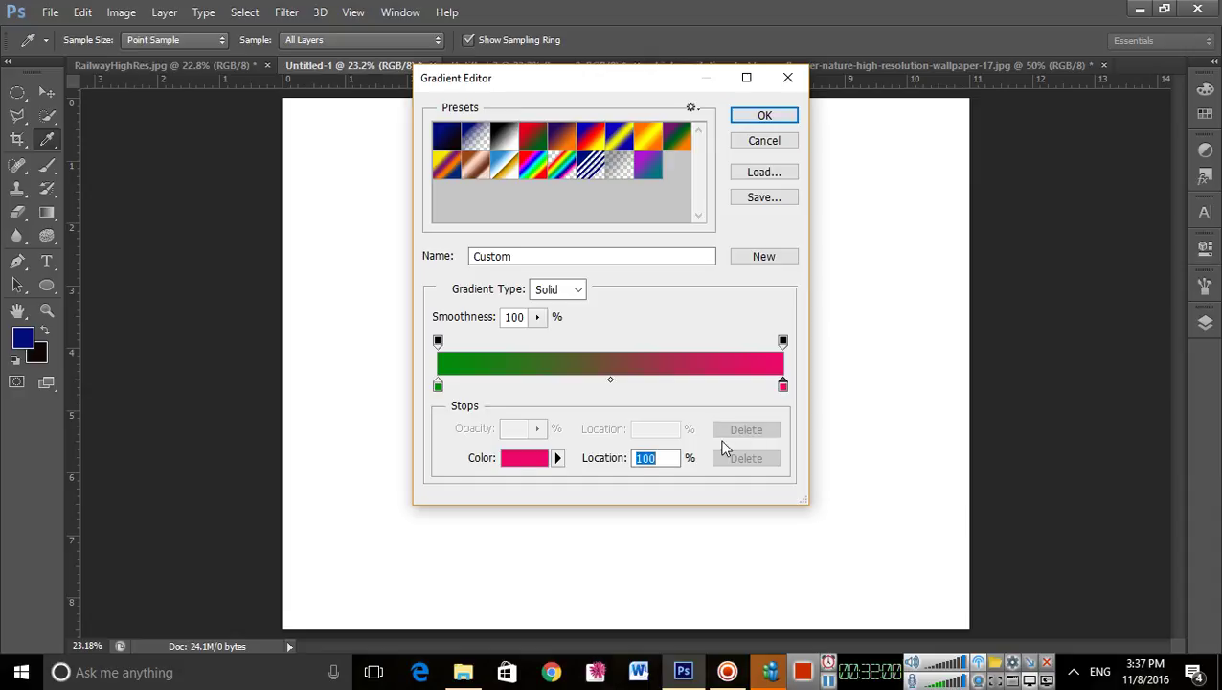
# Step: Add a color stop between the gradient's midpoint and the pink end, colored blue 1503c3
pyautogui.click(661, 384)
pyautogui.doubleClick(660, 387)
pyautogui.moveTo(812, 304); pyautogui.dragTo(810, 287)
pyautogui.click(782, 268)
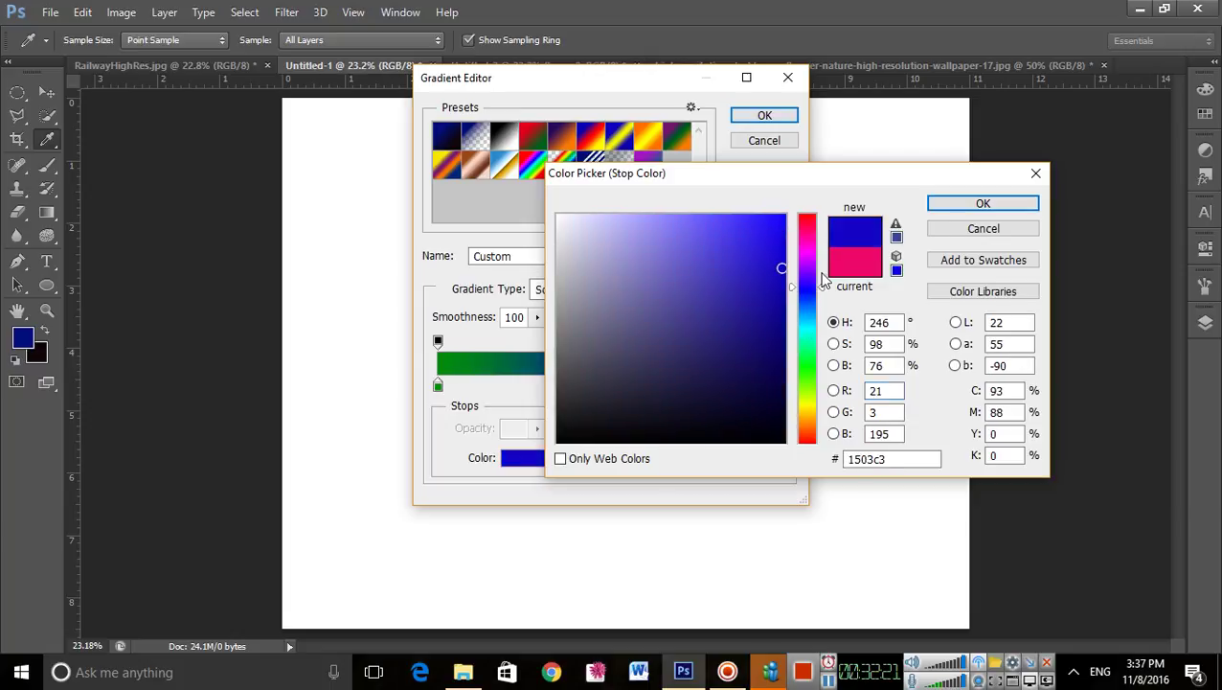
pyautogui.click(996, 205)
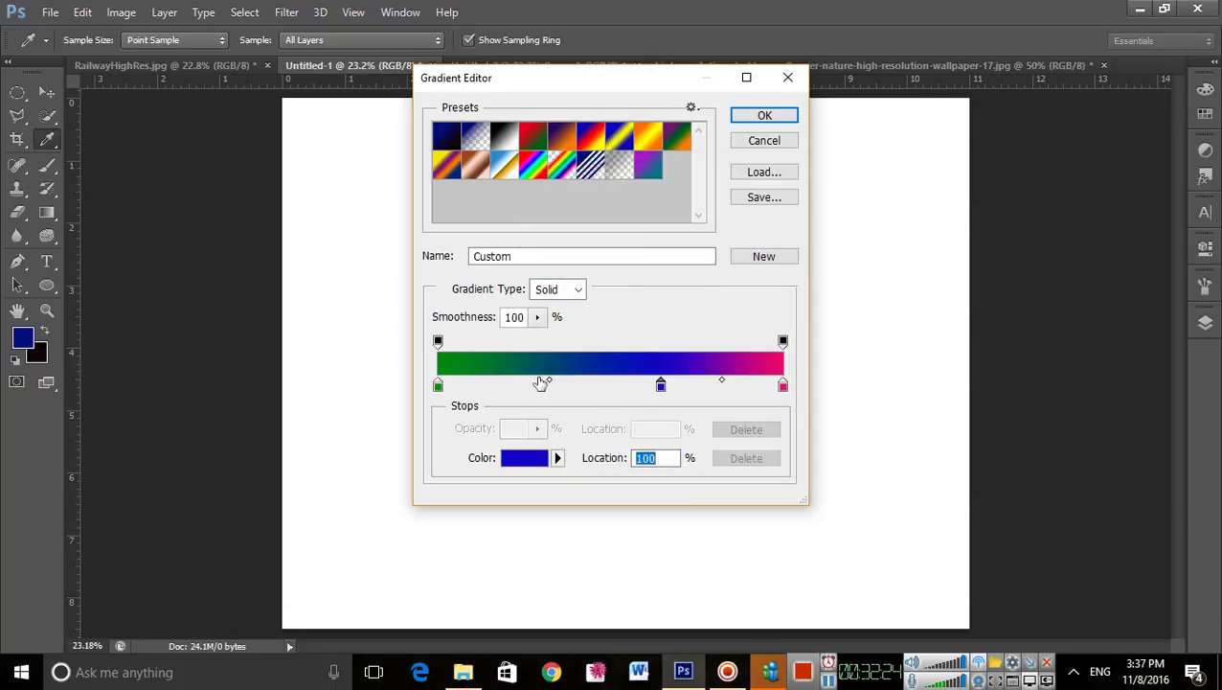
# Step: Add a yellow-green a5db02 color stop between the green and blue stops, and move the blue stop to location 56%
pyautogui.click(539, 384)
pyautogui.doubleClick(538, 383)
pyautogui.click(780, 315)
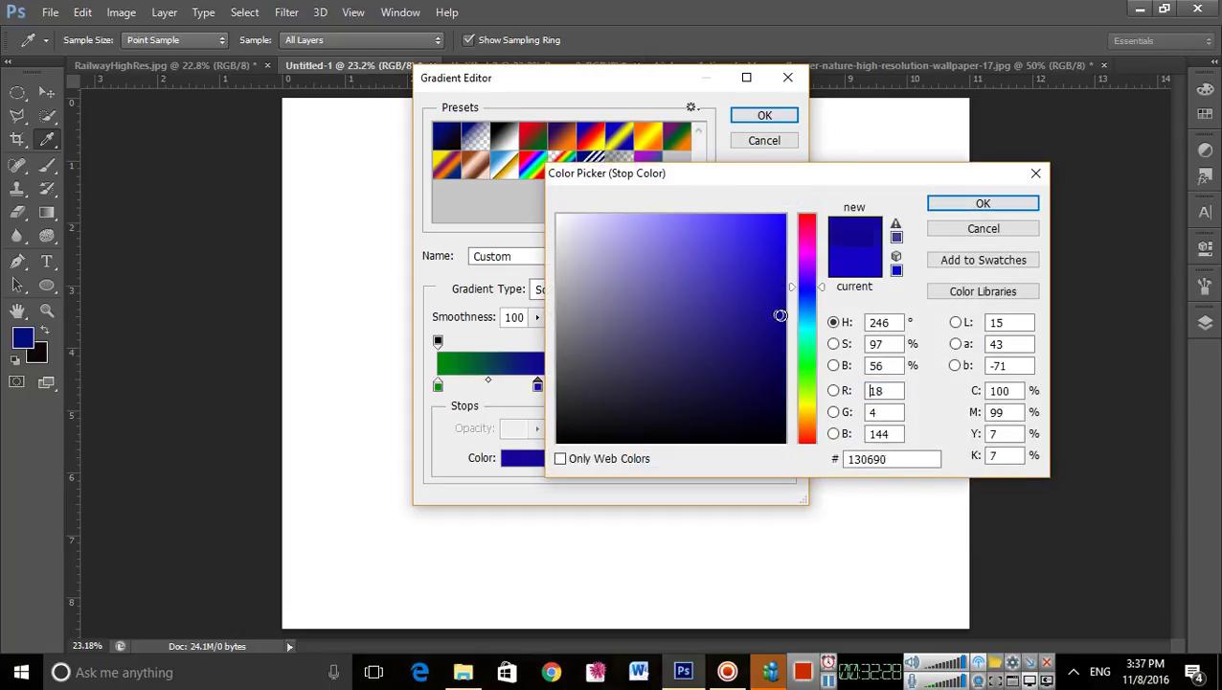
pyautogui.click(807, 395)
pyautogui.click(783, 246)
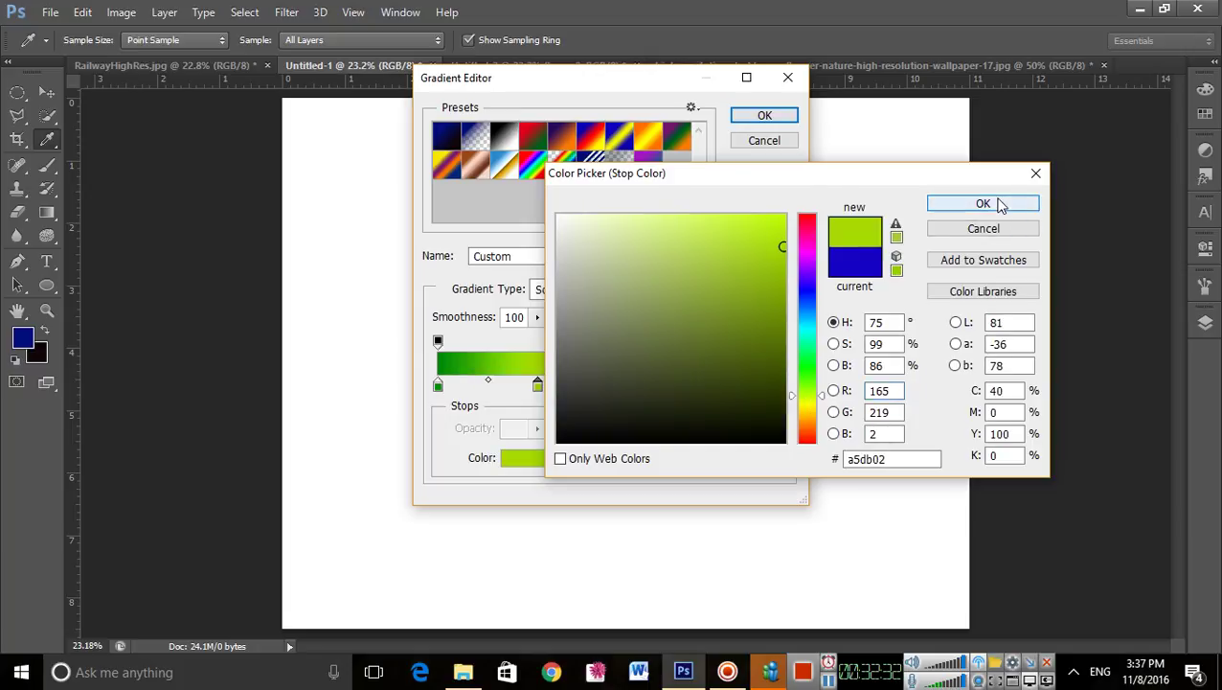
pyautogui.click(999, 205)
pyautogui.moveTo(537, 384)
pyautogui.mouseDown()
pyautogui.moveTo(699, 388)
pyautogui.moveTo(542, 382)
pyautogui.mouseUp()
pyautogui.moveTo(661, 385); pyautogui.dragTo(630, 389)
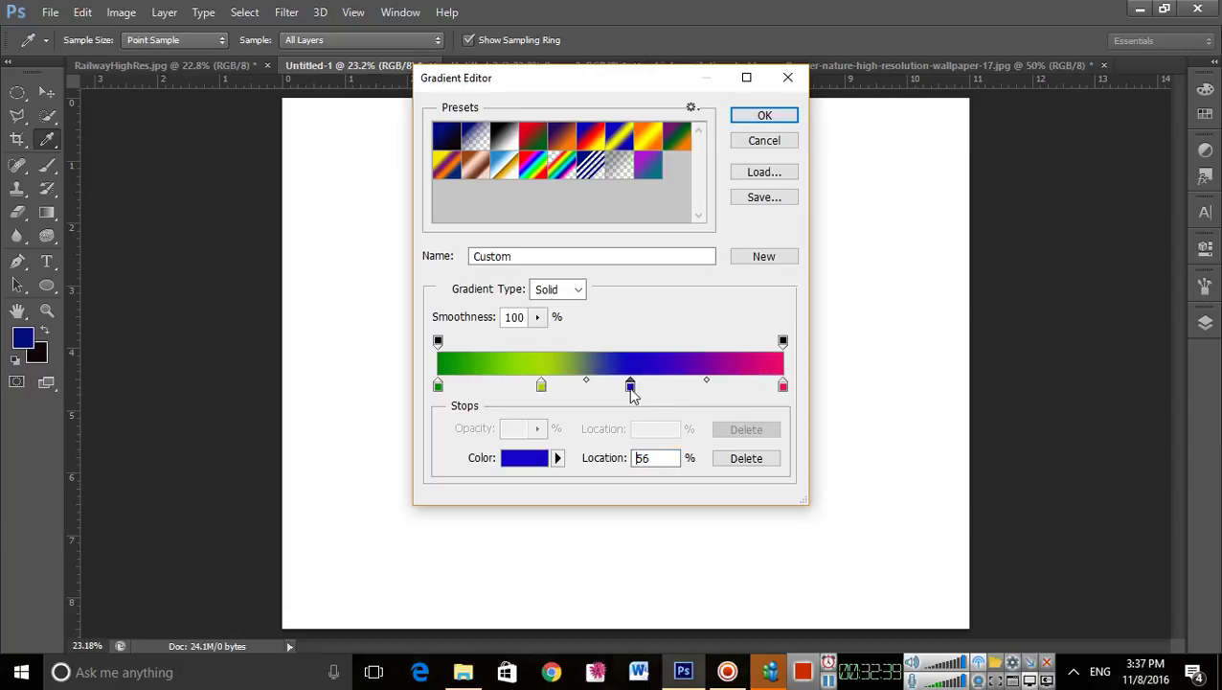
# Step: Add a red f50017 color stop between the blue and pink stops
pyautogui.click(689, 385)
pyautogui.doubleClick(689, 386)
pyautogui.moveTo(813, 241); pyautogui.dragTo(785, 223)
pyautogui.click(983, 203)
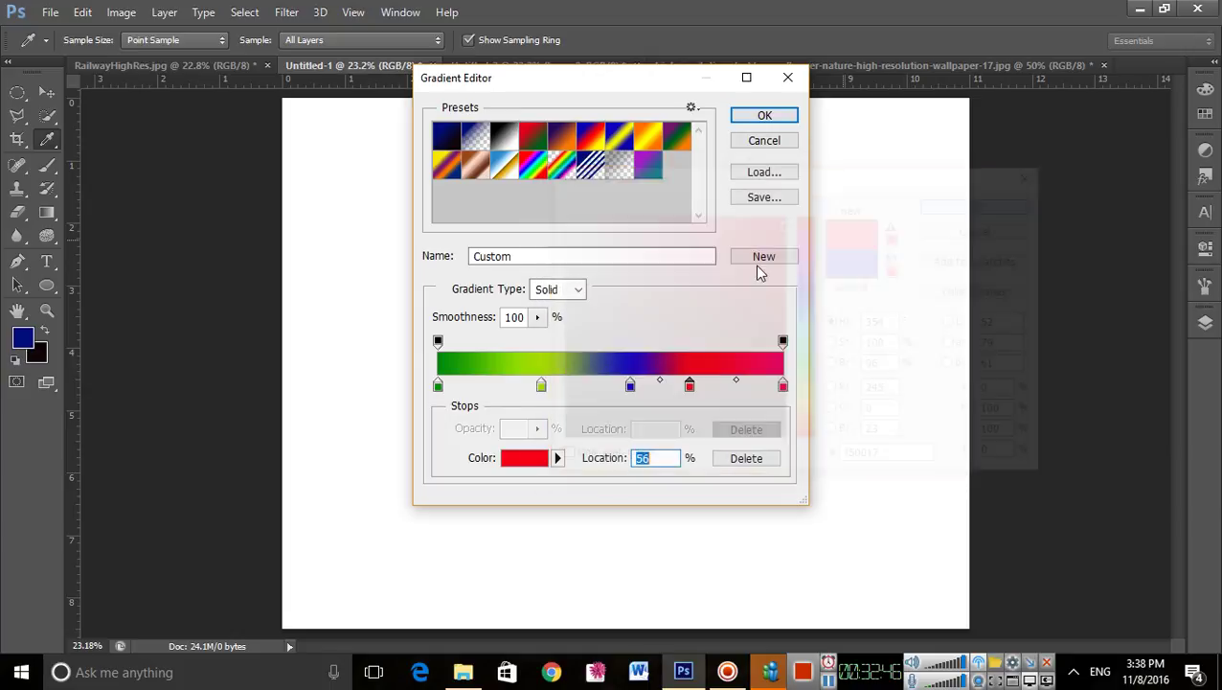
# Step: Add a dark red 79000b color stop between the green and yellow-green stops
pyautogui.click(475, 386)
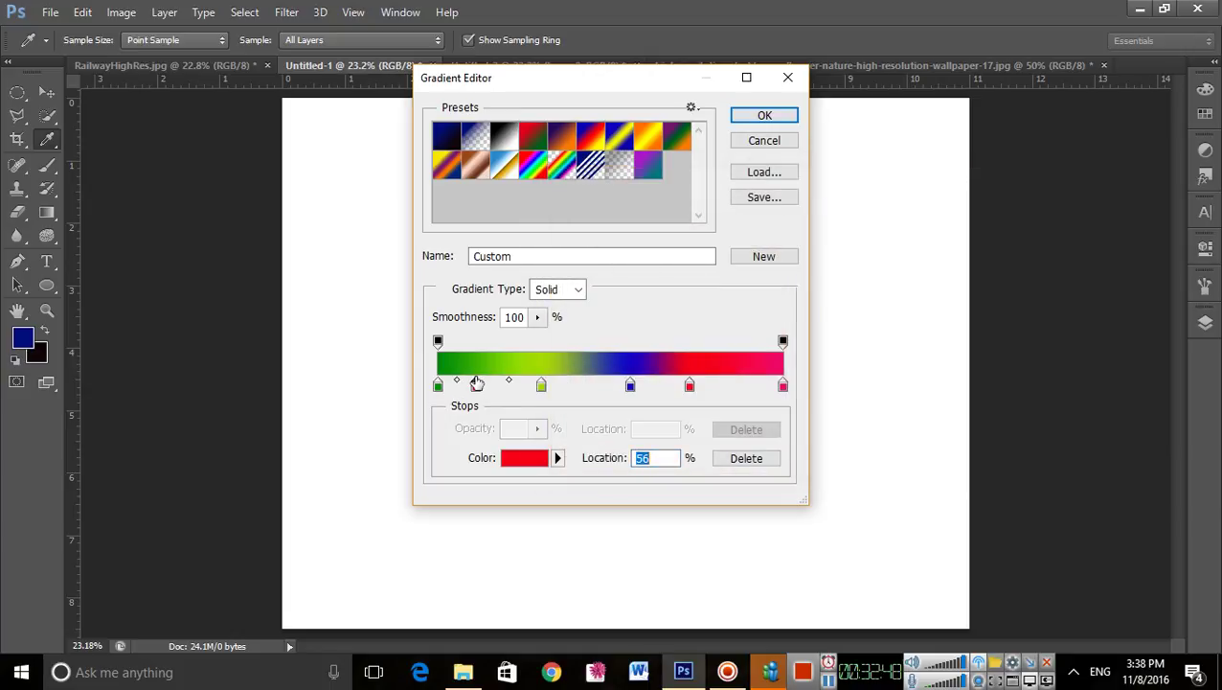
pyautogui.doubleClick(476, 385)
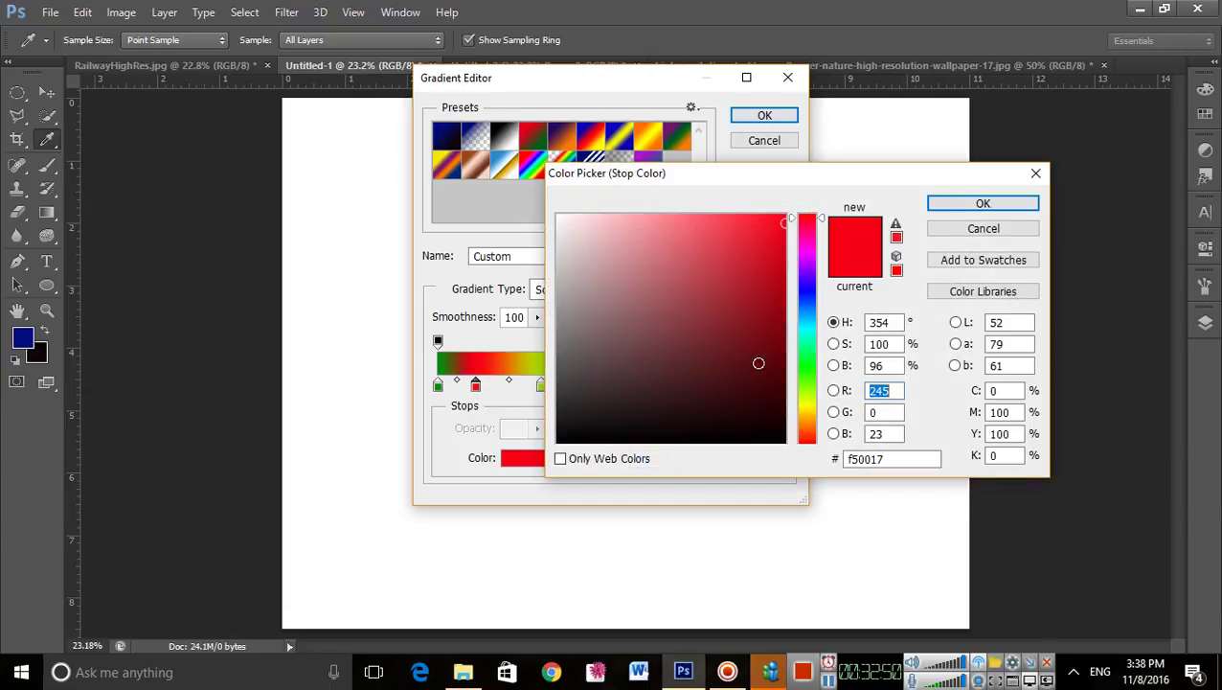
pyautogui.moveTo(779, 277); pyautogui.dragTo(787, 334)
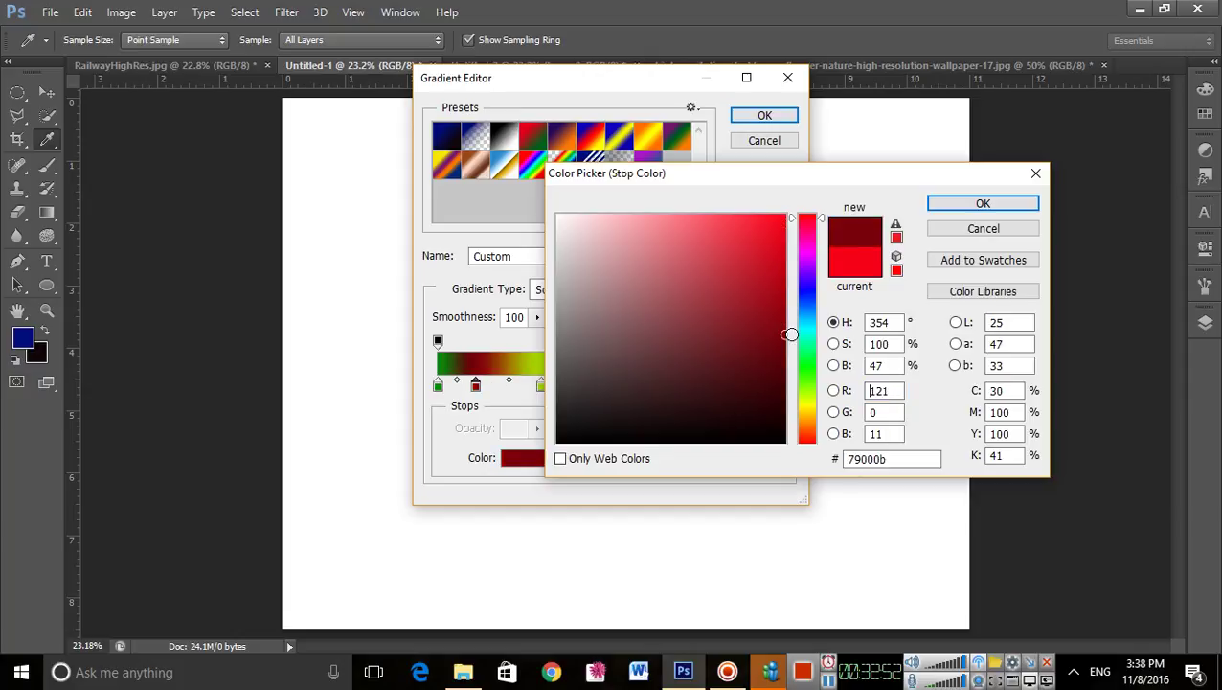
pyautogui.click(948, 204)
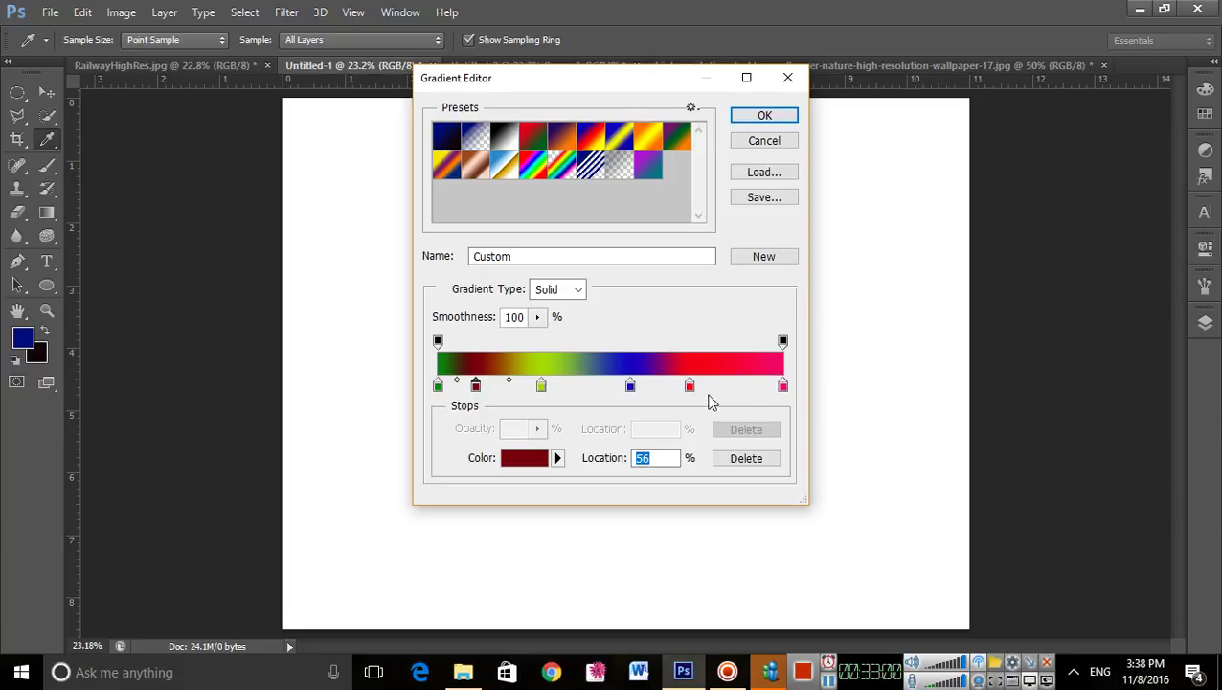
# Step: Remove the red stop, undo its removal, and shift the yellow-green, blue and red stops toward the pink end, with red at 77%
pyautogui.moveTo(690, 384); pyautogui.dragTo(360, 546)
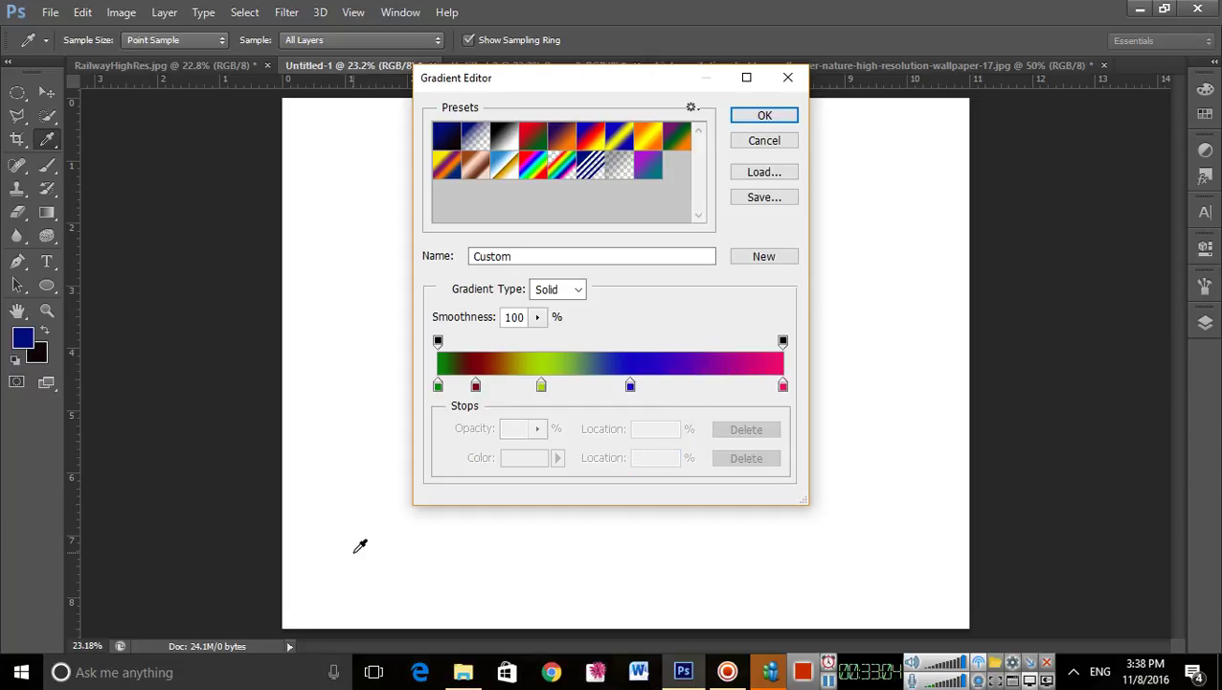
pyautogui.hotkey('ctrl', 'z')
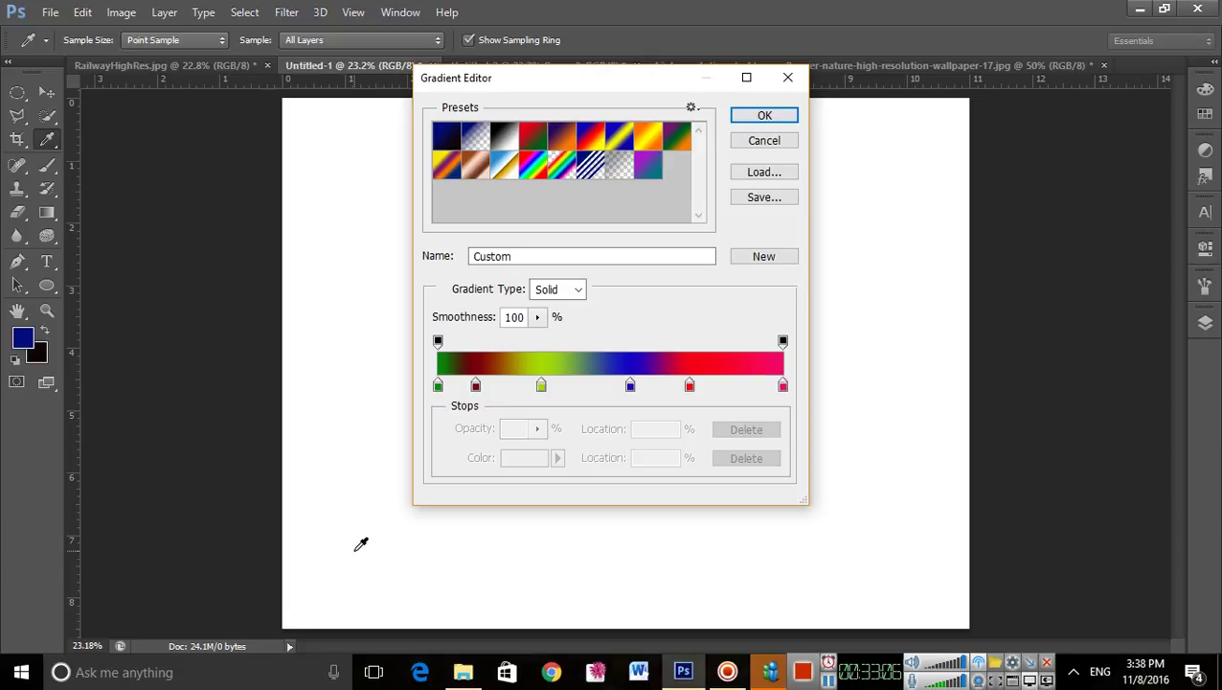
pyautogui.moveTo(542, 386); pyautogui.dragTo(704, 387)
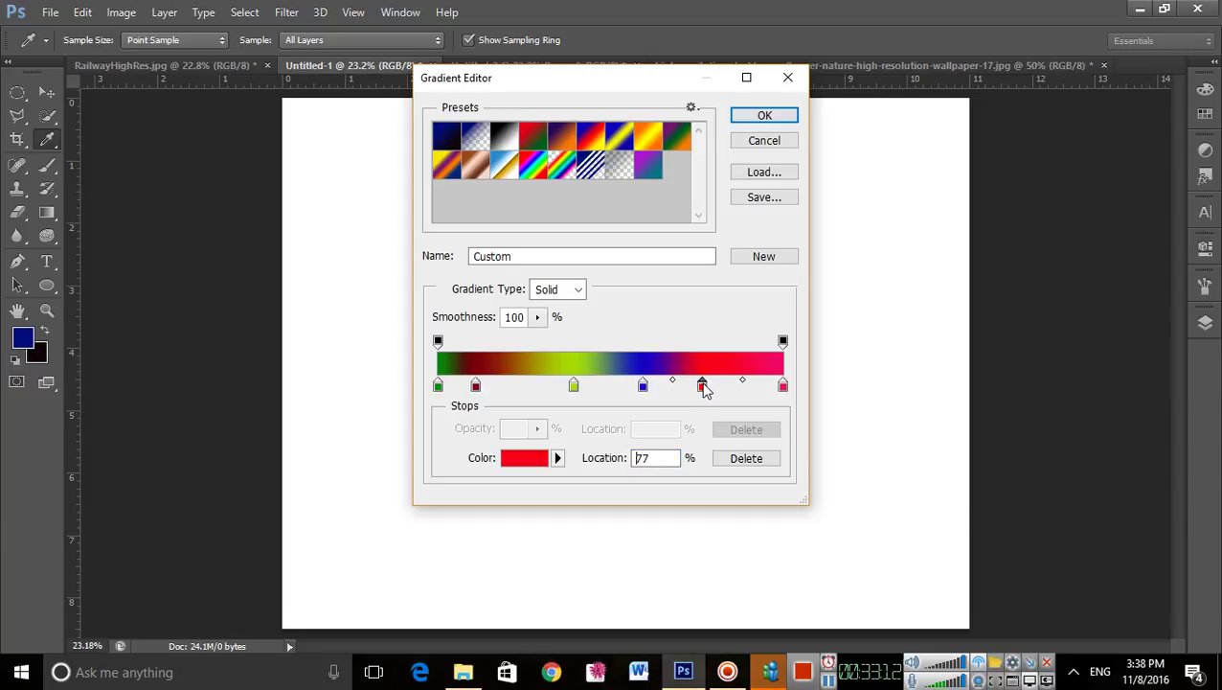
# Step: Remove the dark red stop, and move the yellow-green stop to 23% and the blue stop to 52%
pyautogui.moveTo(477, 387); pyautogui.dragTo(550, 346)
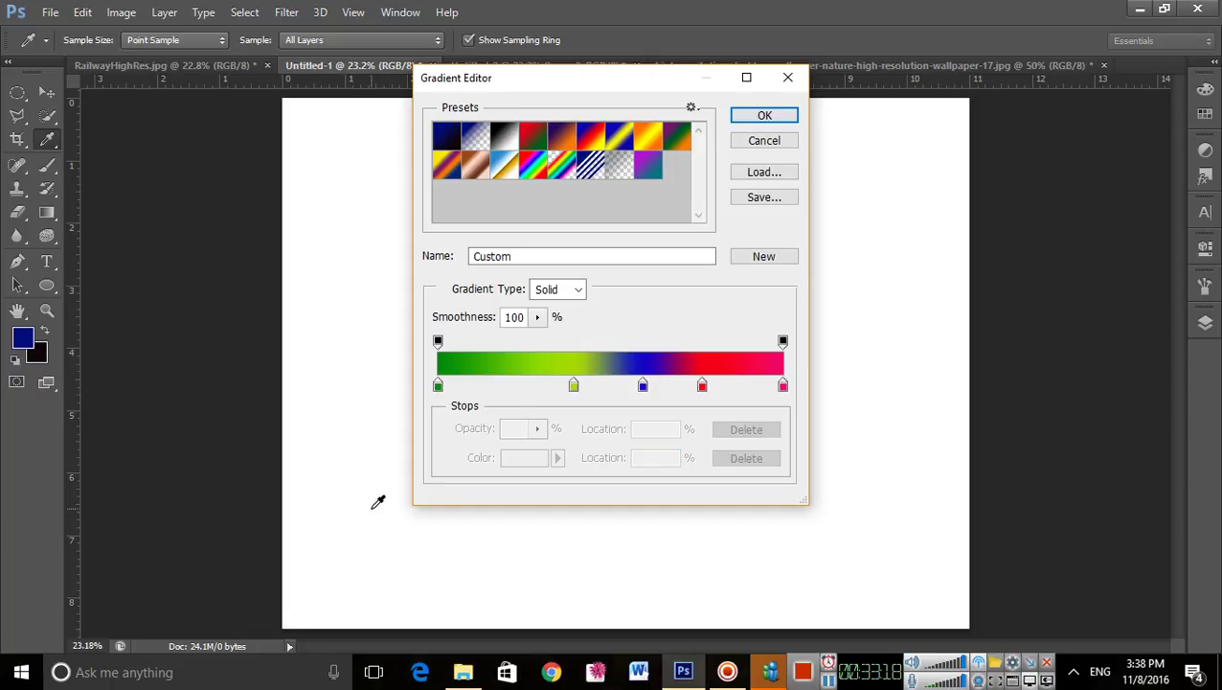
pyautogui.moveTo(574, 387); pyautogui.dragTo(517, 391)
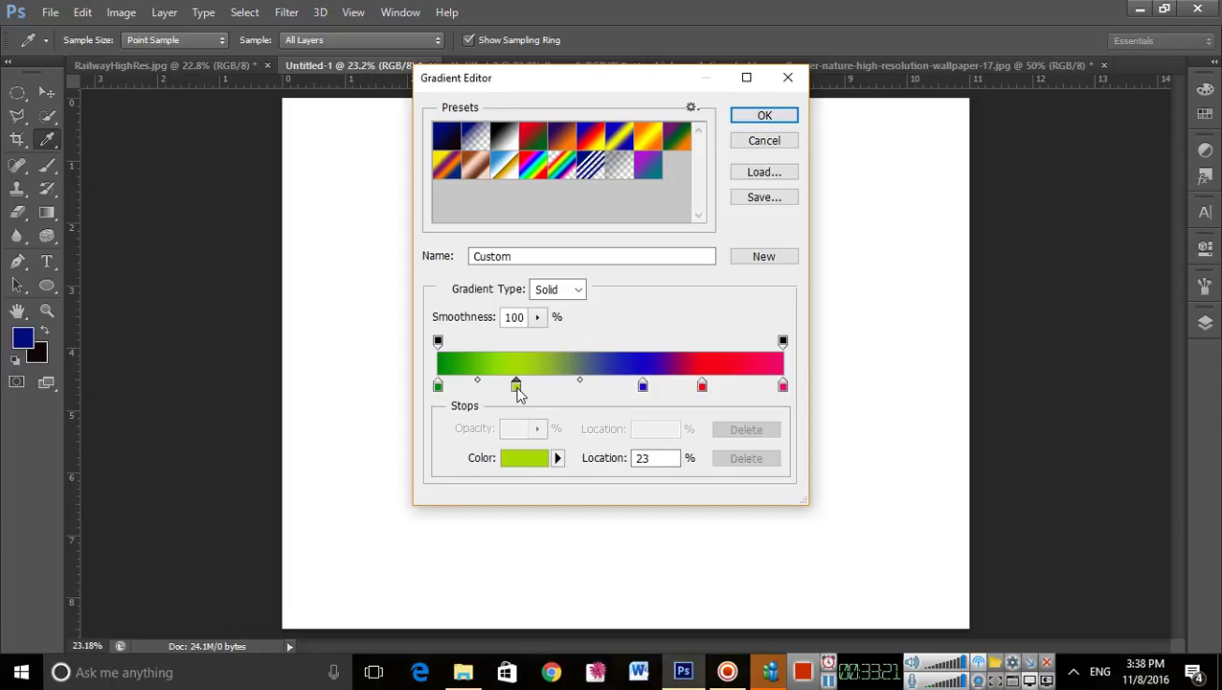
pyautogui.moveTo(638, 387); pyautogui.dragTo(619, 393)
pyautogui.click(619, 394)
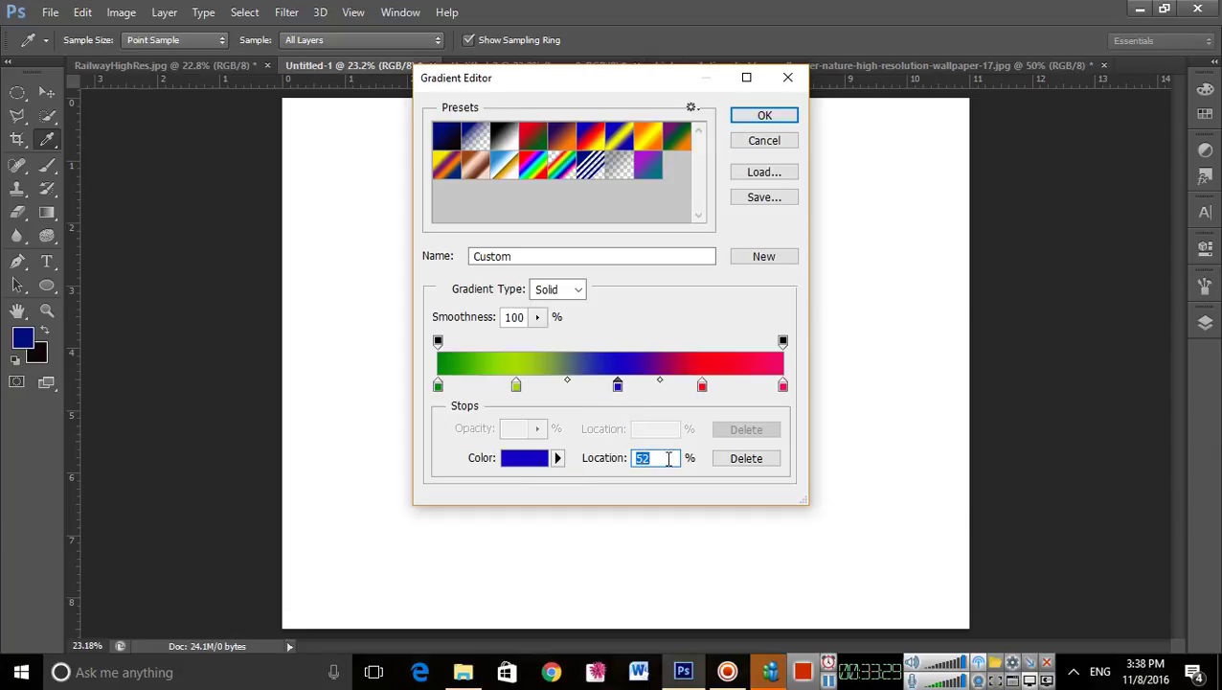
# Step: Shift the color midpoint between the blue and red stops to 34% and accept the custom gradient
pyautogui.click(644, 385)
pyautogui.moveTo(641, 385); pyautogui.dragTo(613, 406)
pyautogui.moveTo(661, 385); pyautogui.dragTo(647, 384)
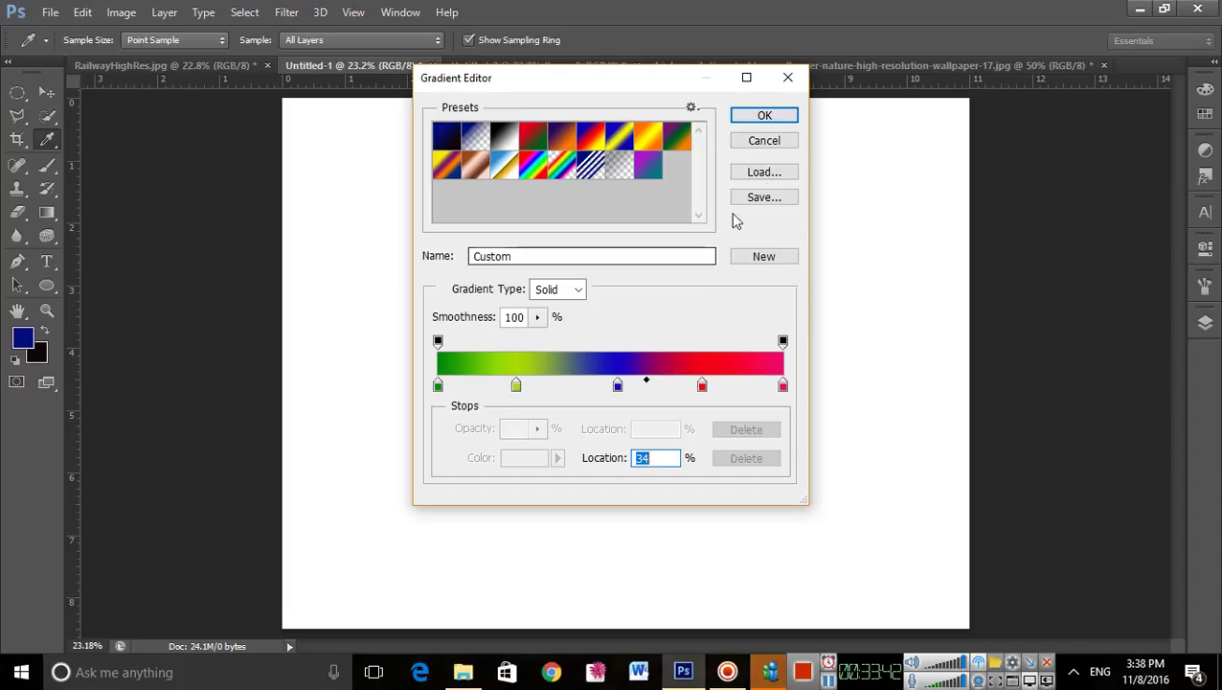
pyautogui.click(771, 119)
# Step: Draw the custom gradient radially from the upper-left corner to the lower-right corner, followed by three shorter diagonal gradients
pyautogui.moveTo(293, 105); pyautogui.dragTo(962, 622)
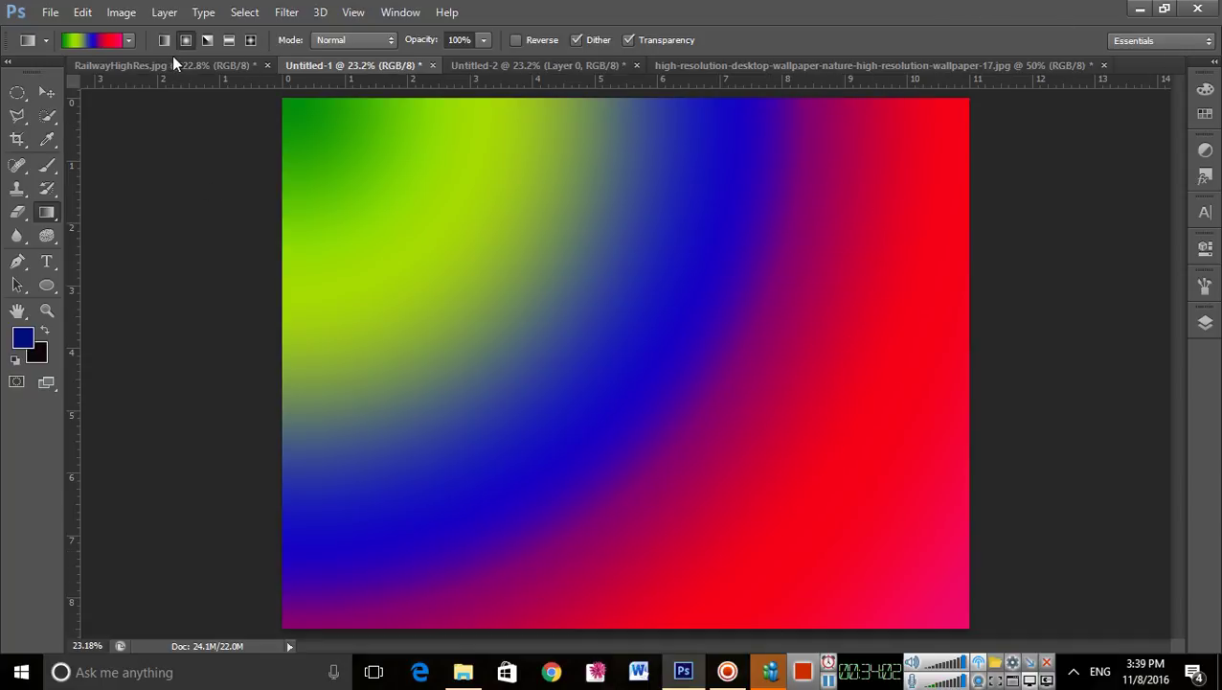
pyautogui.moveTo(350, 154); pyautogui.dragTo(669, 357)
pyautogui.moveTo(813, 469); pyautogui.dragTo(508, 267)
pyautogui.moveTo(396, 174); pyautogui.dragTo(676, 412)
# Step: Switch to the diamond style and draw successive diamond gradients from the canvas's upper-left, lower-right, lower-left and upper-right areas and its lower-left corner
pyautogui.click(251, 39)
pyautogui.moveTo(388, 178); pyautogui.dragTo(655, 401)
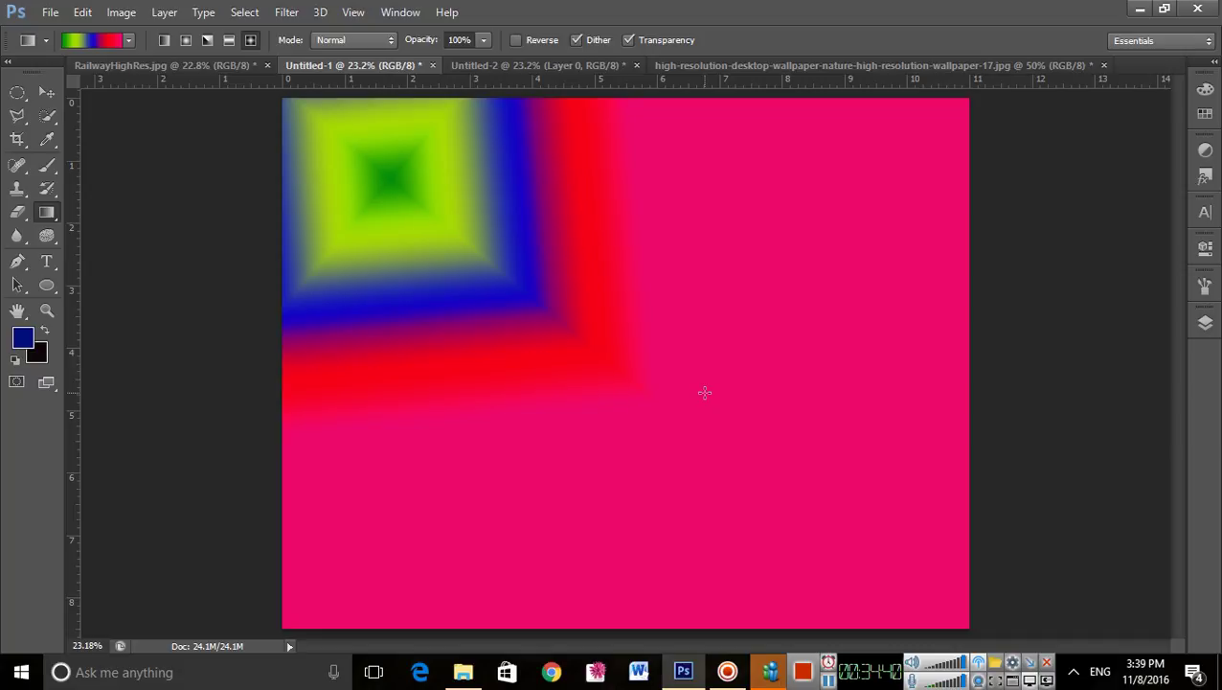
pyautogui.moveTo(839, 496); pyautogui.dragTo(679, 269)
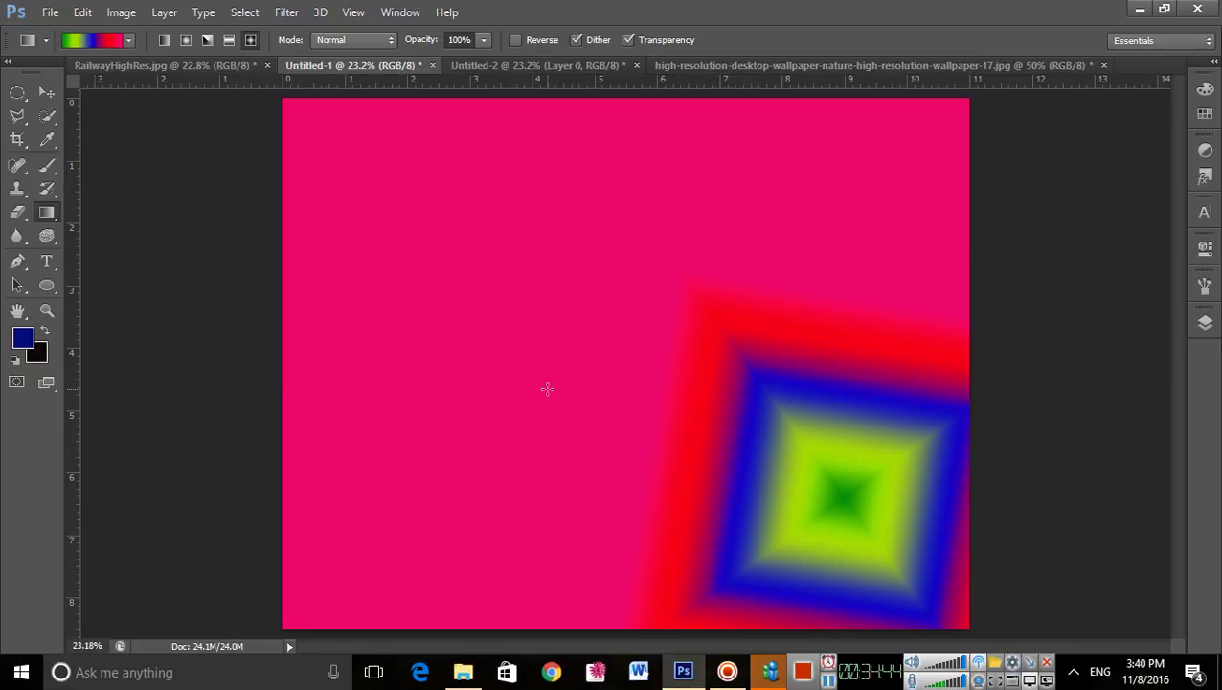
pyautogui.moveTo(391, 466); pyautogui.dragTo(403, 198)
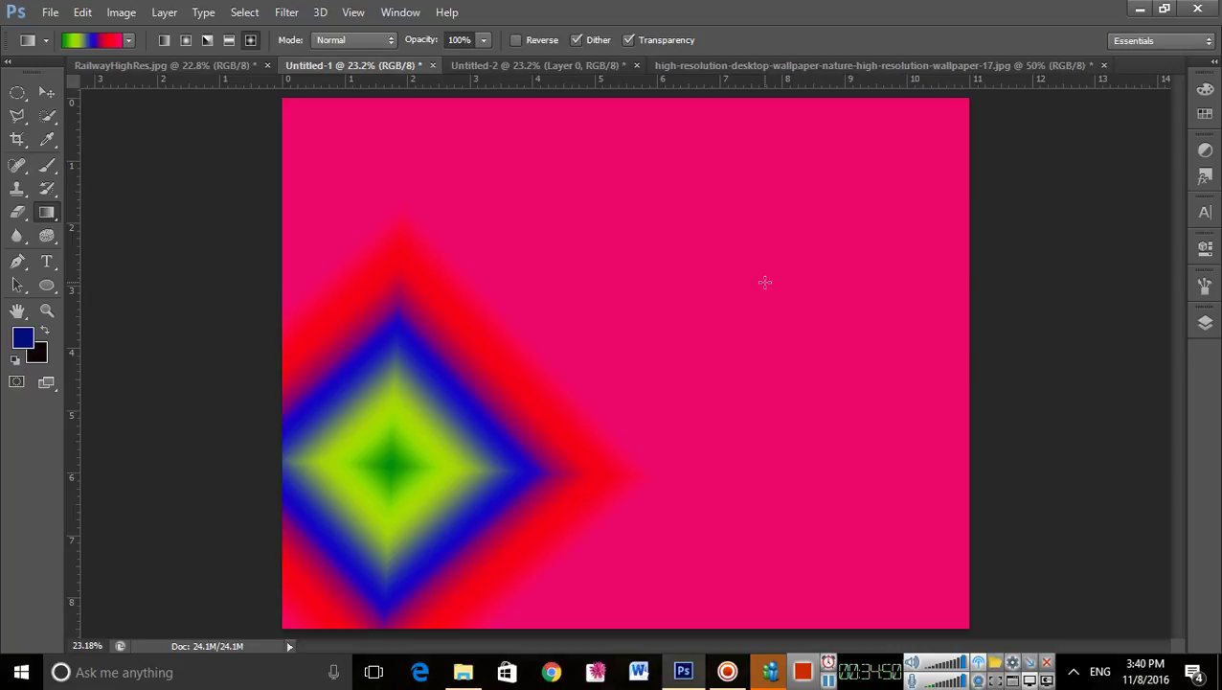
pyautogui.moveTo(908, 184); pyautogui.dragTo(696, 284)
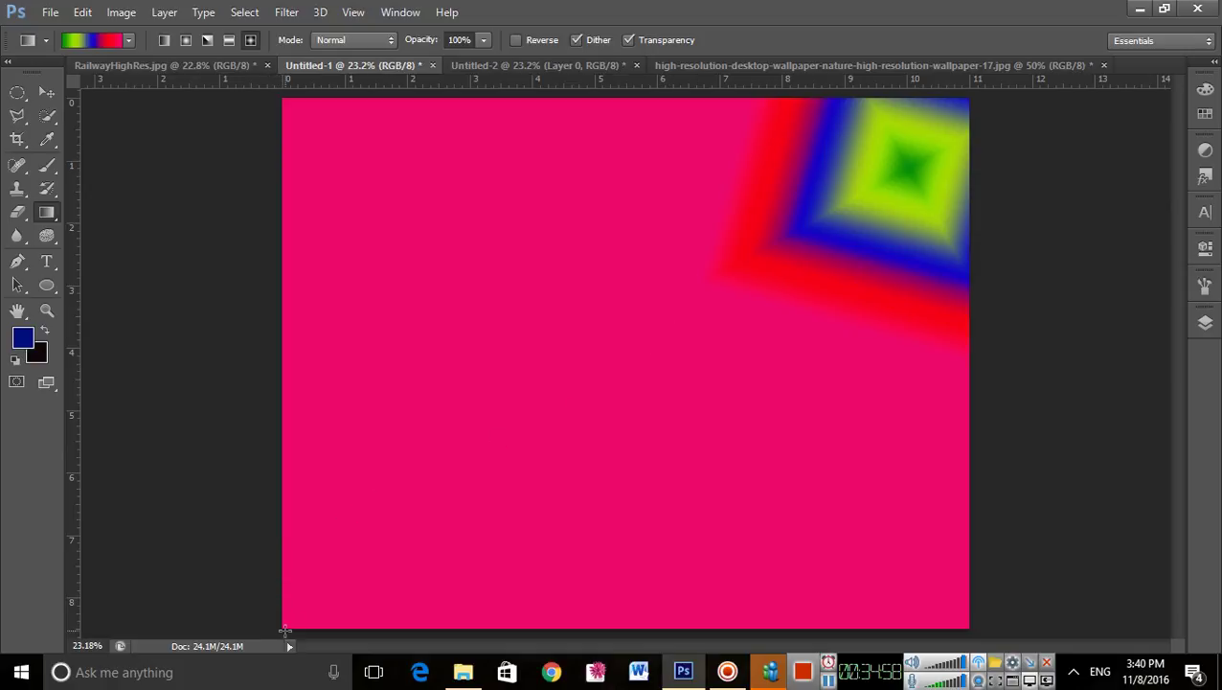
pyautogui.moveTo(283, 625); pyautogui.dragTo(789, 218)
pyautogui.moveTo(866, 275); pyautogui.dragTo(586, 505)
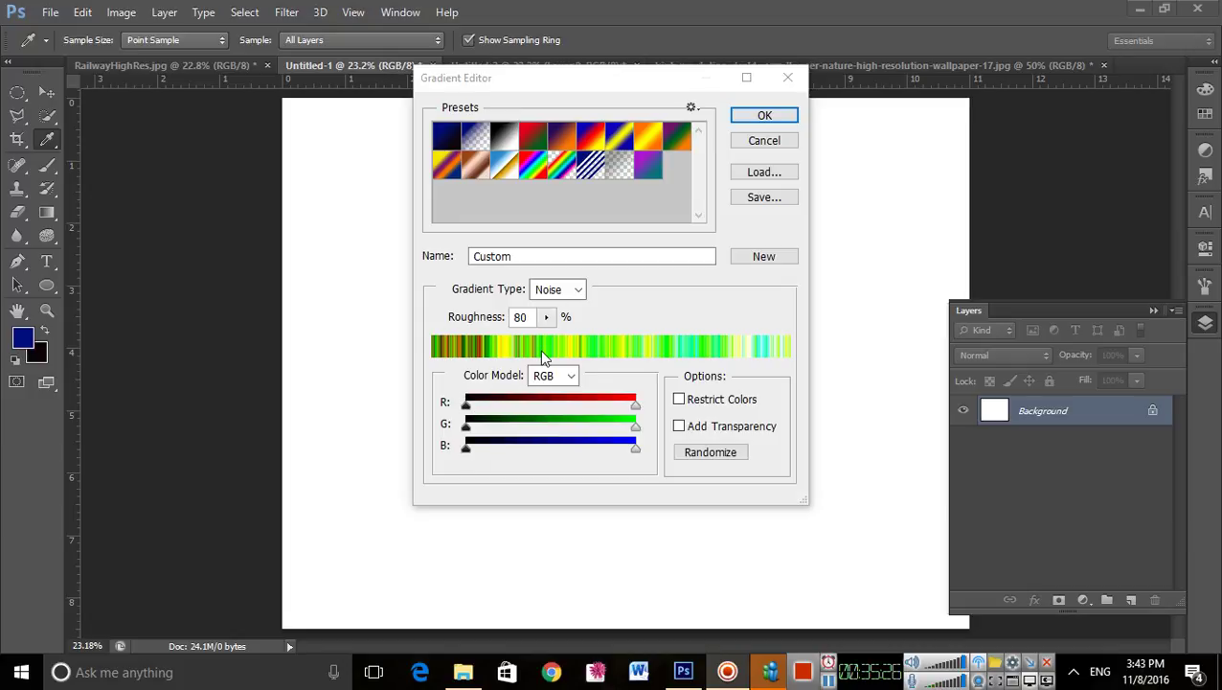
# Step: Narrow the noise gradient's red range from both ends and raise the lower limits of its green and blue ranges slightly
pyautogui.click(467, 407)
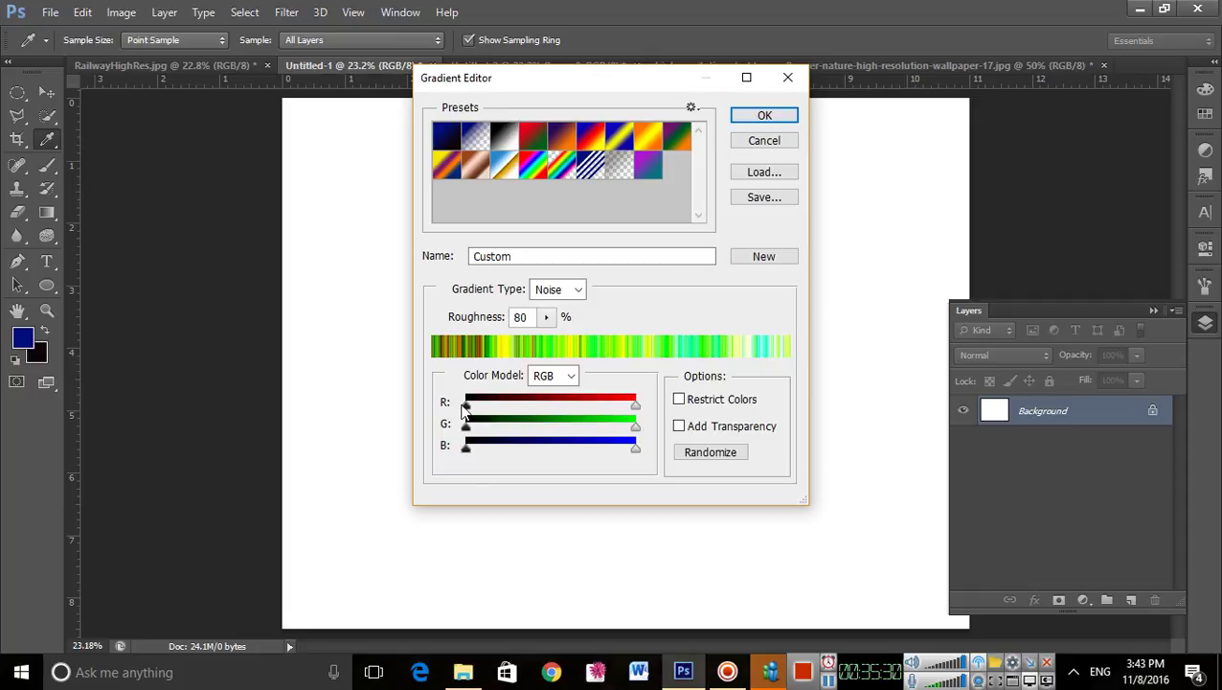
pyautogui.moveTo(466, 406); pyautogui.dragTo(525, 406)
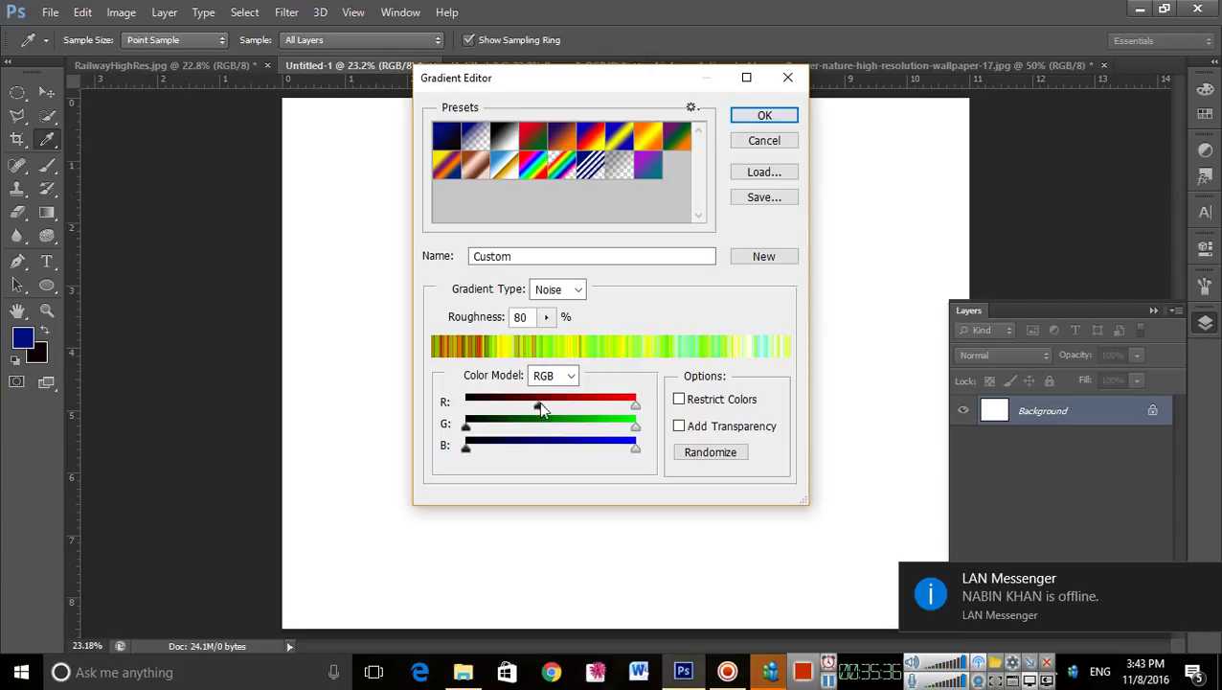
pyautogui.moveTo(640, 404); pyautogui.dragTo(591, 404)
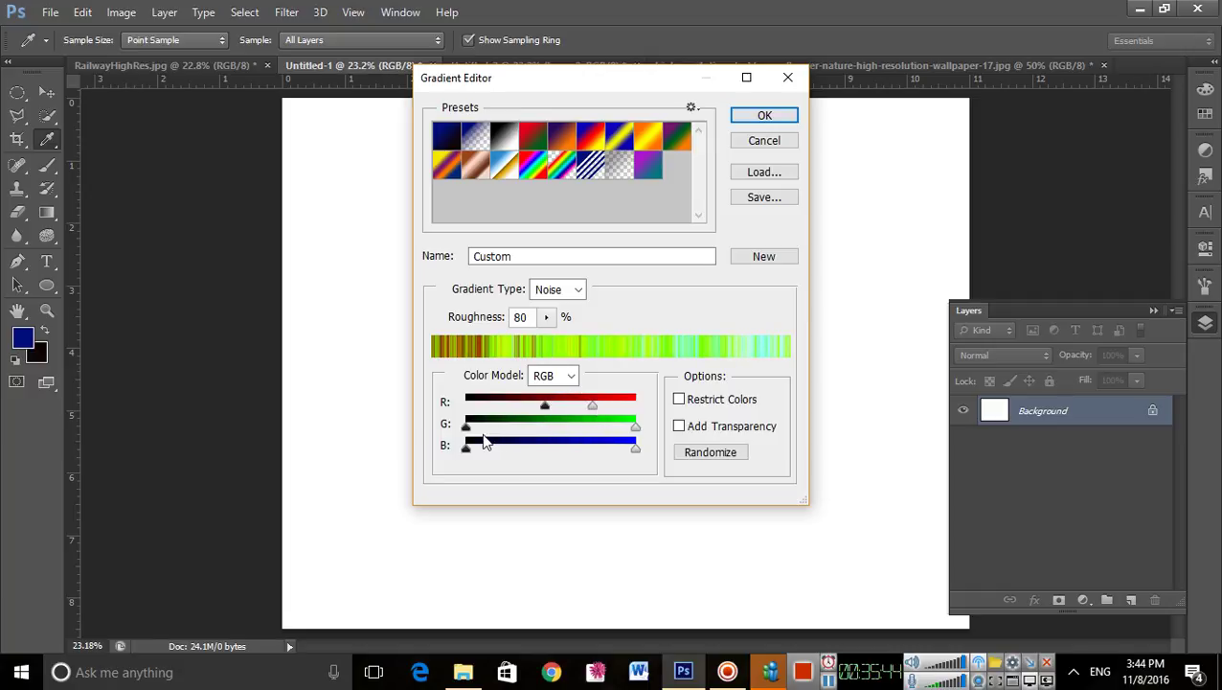
pyautogui.moveTo(467, 429)
pyautogui.mouseDown()
pyautogui.moveTo(559, 433)
pyautogui.moveTo(484, 436)
pyautogui.mouseUp()
pyautogui.moveTo(635, 428)
pyautogui.mouseDown()
pyautogui.moveTo(604, 428)
pyautogui.moveTo(635, 426)
pyautogui.mouseUp()
pyautogui.moveTo(466, 450)
pyautogui.mouseDown()
pyautogui.moveTo(512, 451)
pyautogui.moveTo(478, 452)
pyautogui.mouseUp()
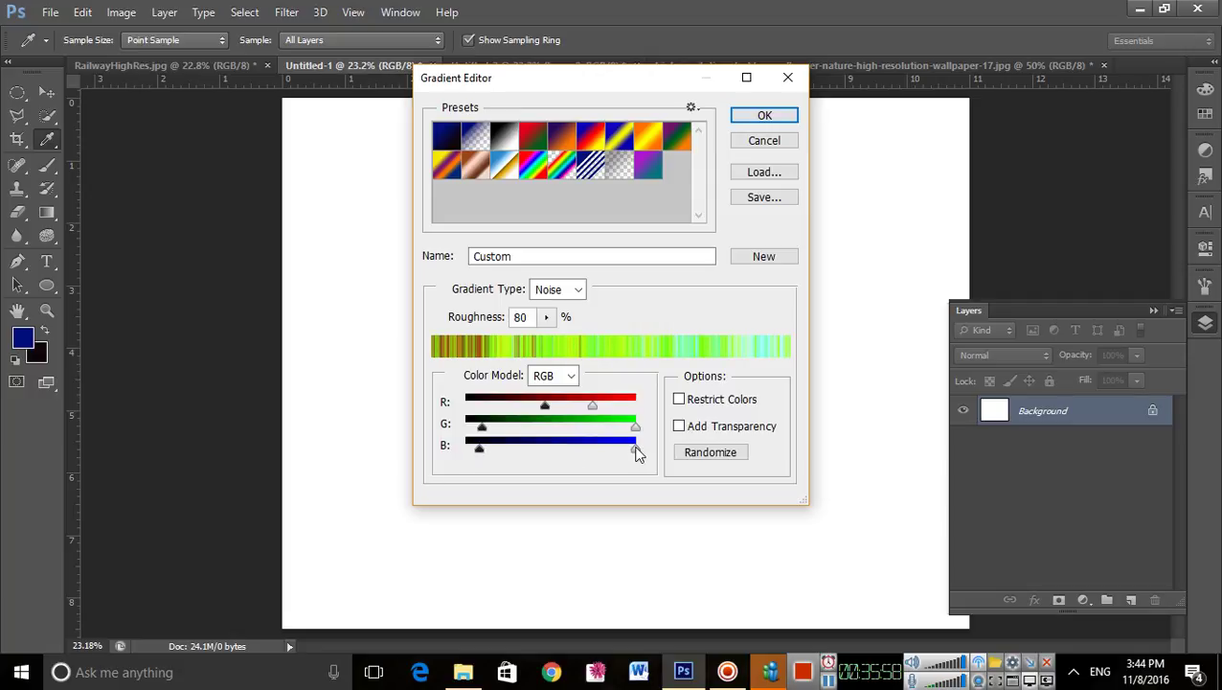
pyautogui.moveTo(624, 450); pyautogui.dragTo(637, 450)
# Step: Switch the noise gradient's color model to HSB, widen its hue range at both ends and narrow its saturation and brightness ranges from both ends
pyautogui.click(571, 378)
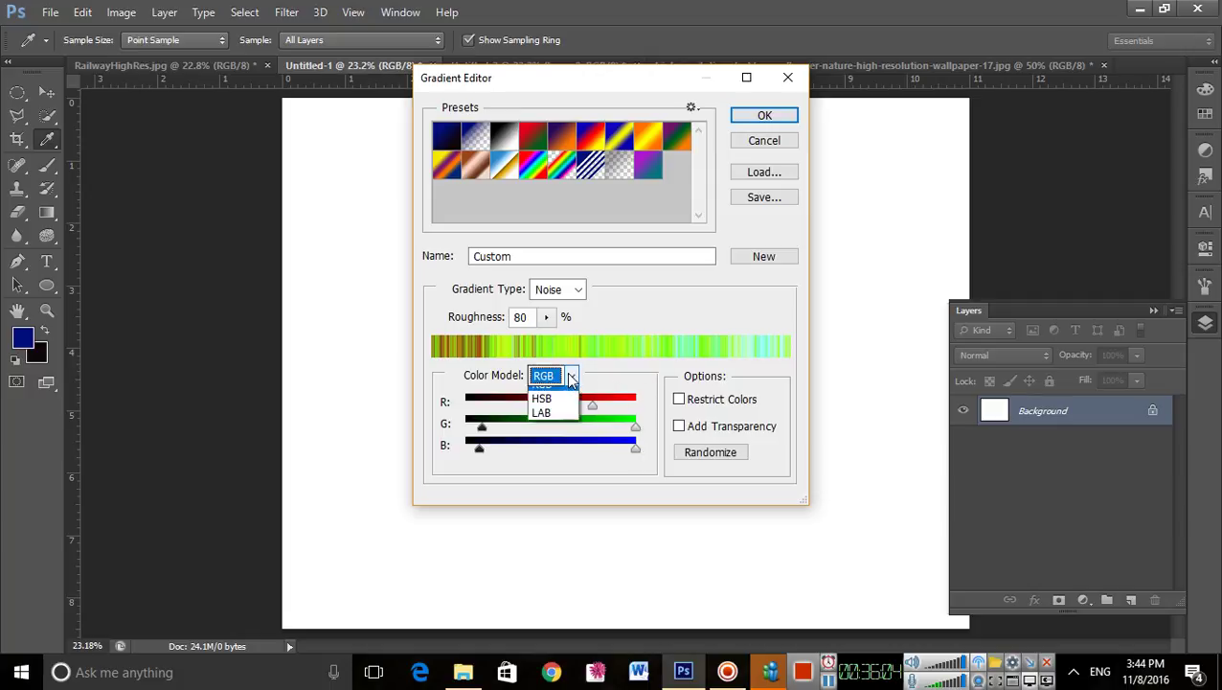
pyautogui.click(544, 402)
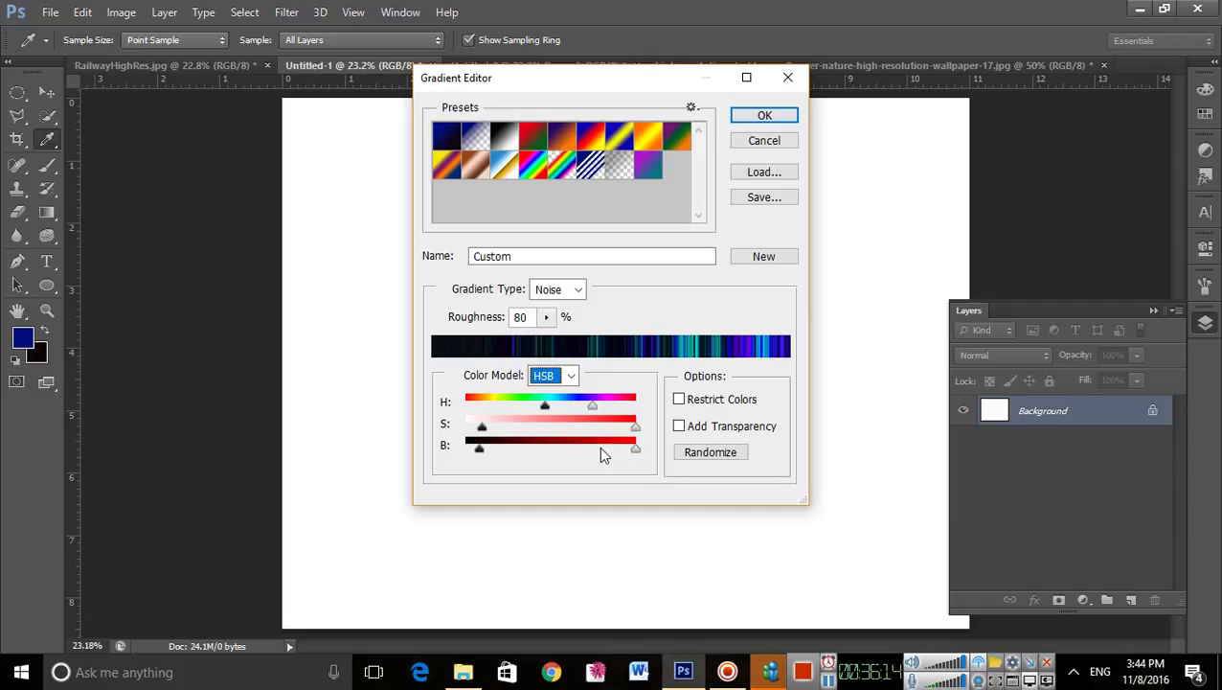
pyautogui.moveTo(543, 407); pyautogui.dragTo(488, 399)
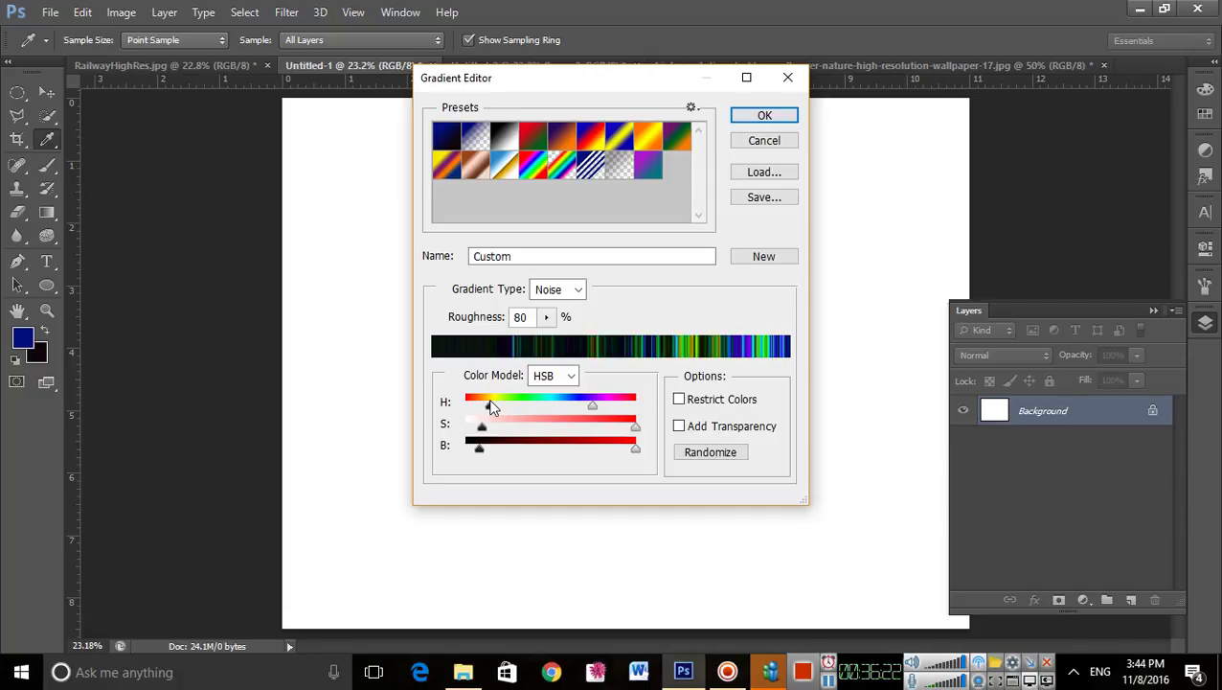
pyautogui.moveTo(594, 410); pyautogui.dragTo(610, 419)
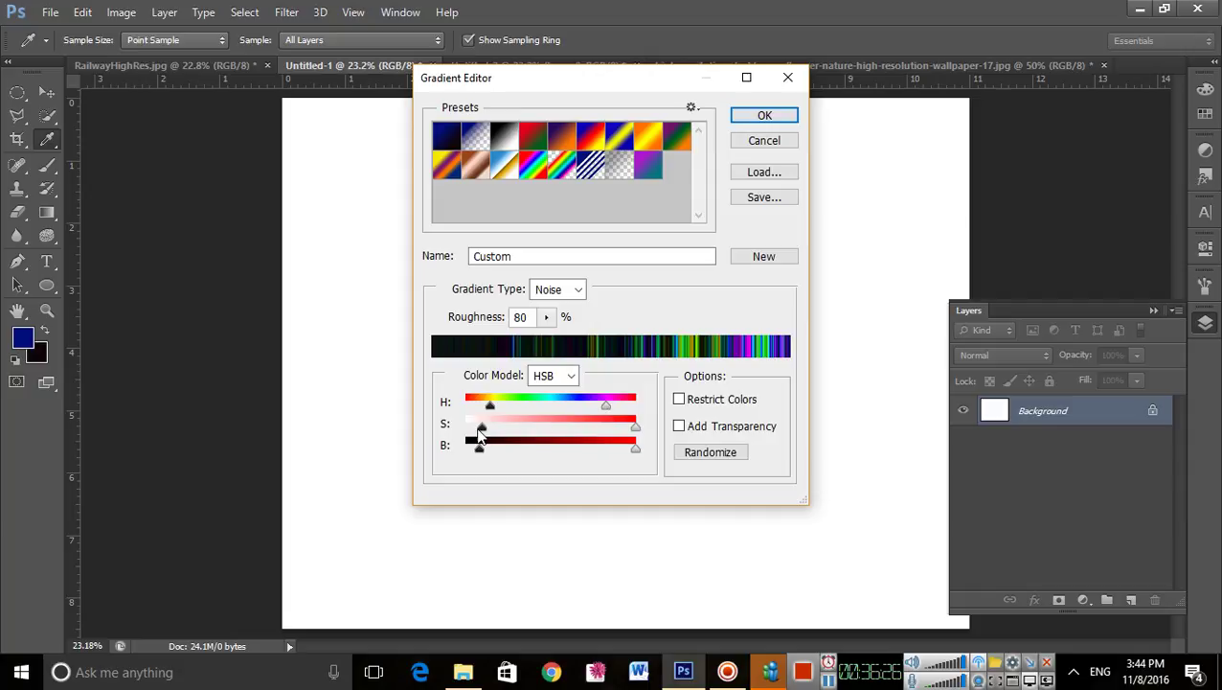
pyautogui.moveTo(482, 429)
pyautogui.mouseDown()
pyautogui.moveTo(517, 432)
pyautogui.moveTo(490, 425)
pyautogui.mouseUp()
pyautogui.moveTo(636, 428); pyautogui.dragTo(594, 428)
pyautogui.moveTo(480, 447)
pyautogui.mouseDown()
pyautogui.moveTo(507, 450)
pyautogui.moveTo(495, 451)
pyautogui.mouseUp()
pyautogui.moveTo(636, 448)
pyautogui.mouseDown()
pyautogui.moveTo(597, 448)
pyautogui.moveTo(621, 448)
pyautogui.mouseUp()
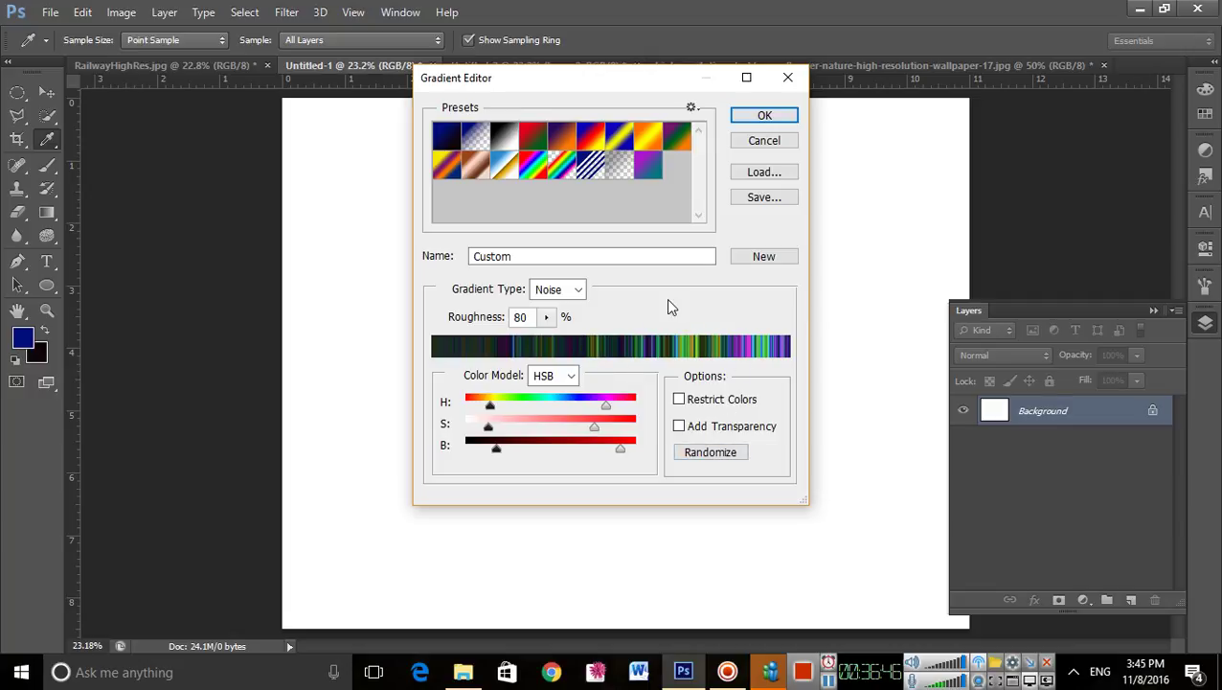
# Step: Add the custom noise gradient to the presets and accept it for use
pyautogui.click(764, 256)
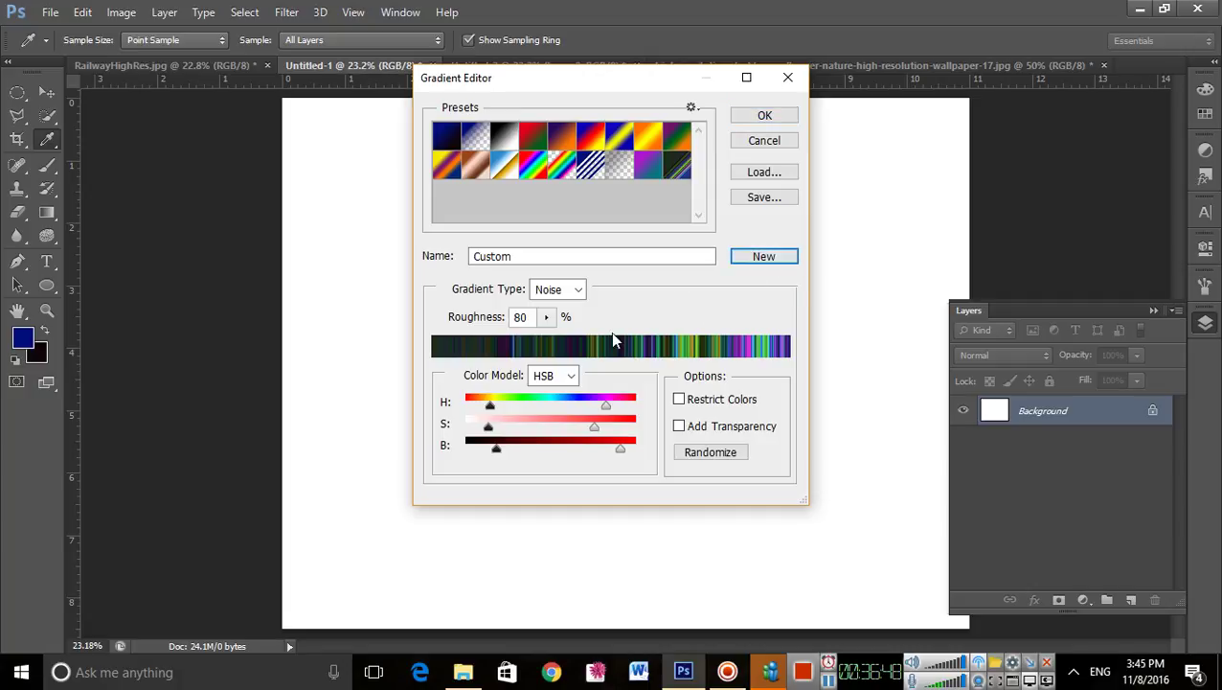
pyautogui.click(765, 116)
# Step: Try the noise gradient in the angle style from the canvas's upper-left corner to its lower-right corner, and undo it
pyautogui.moveTo(293, 105); pyautogui.dragTo(943, 623)
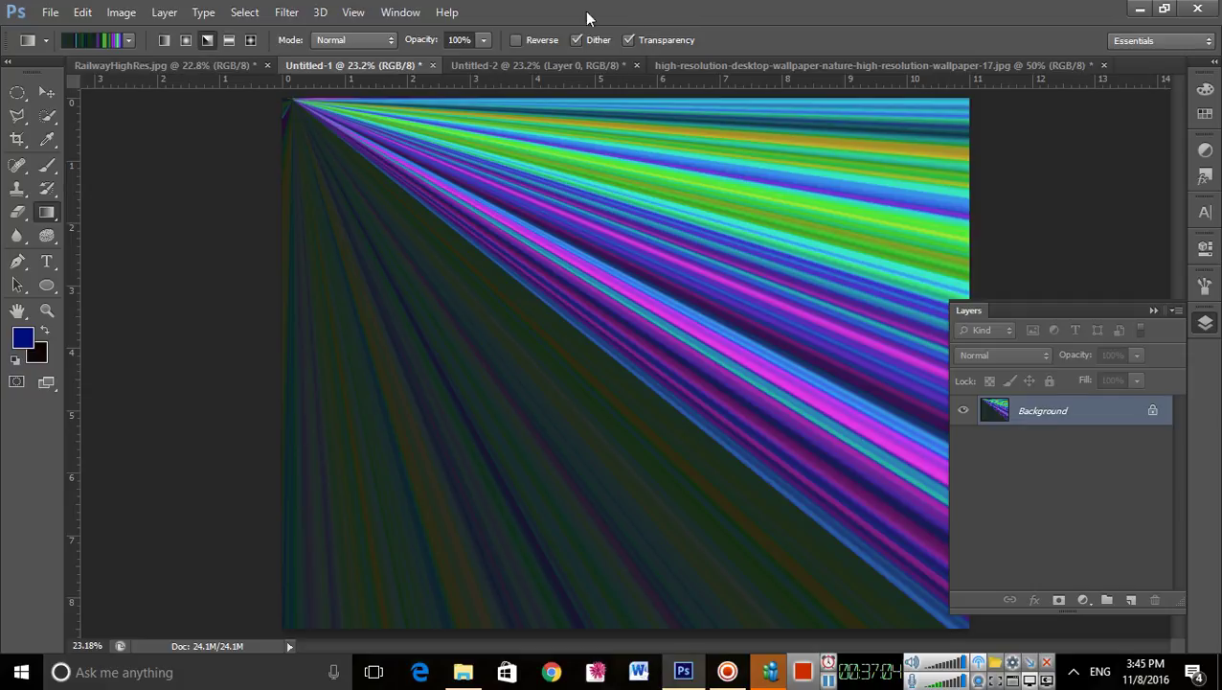
pyautogui.click(207, 40)
pyautogui.hotkey('ctrl', 'z')
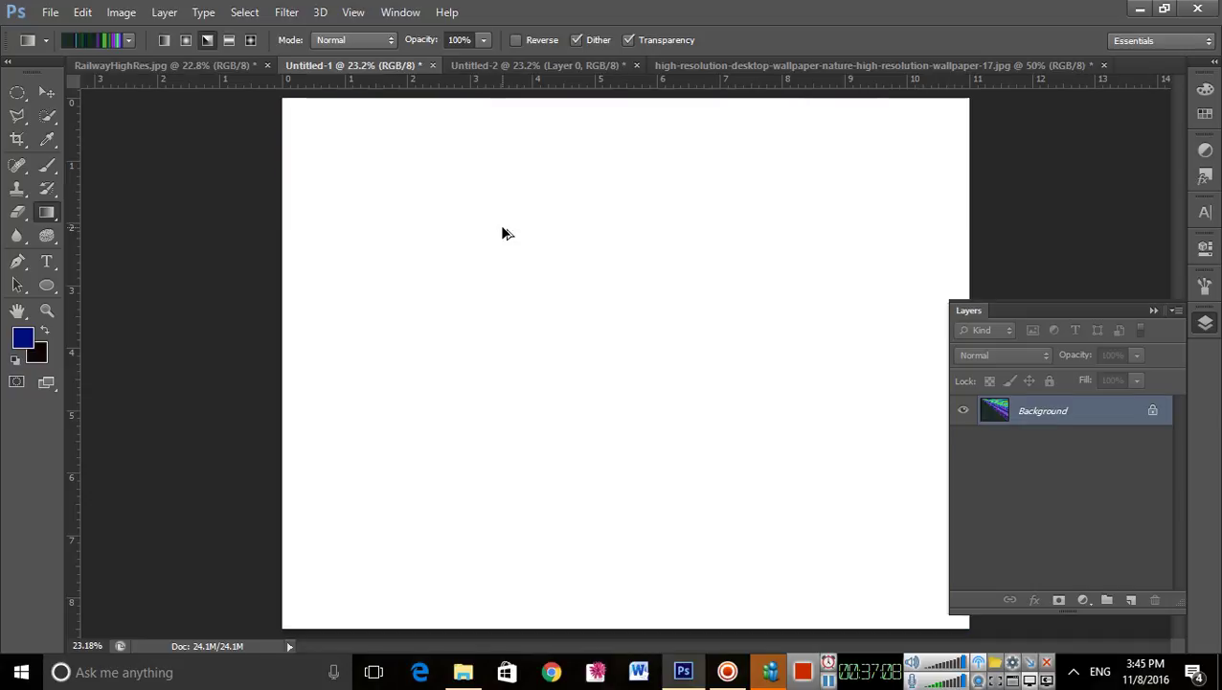
# Step: Switch to the linear style, draw the noise gradient diagonally from the upper-left corner towards the lower right, and undo it
pyautogui.click(167, 40)
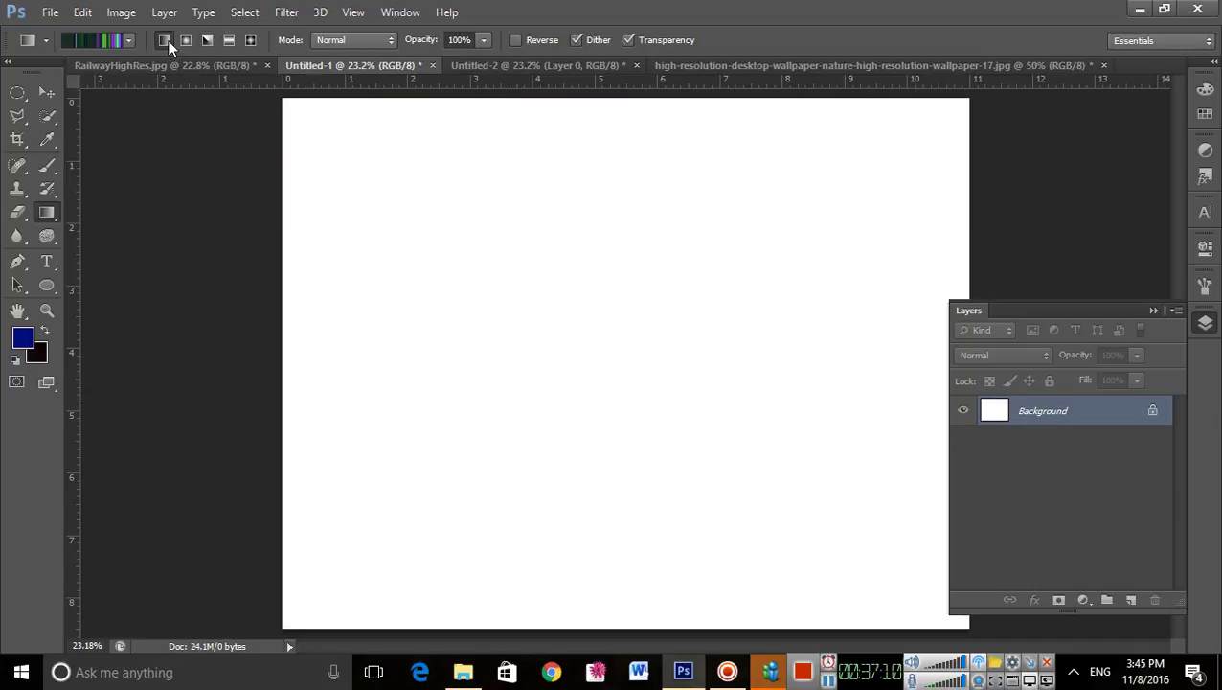
pyautogui.moveTo(291, 113); pyautogui.dragTo(875, 574)
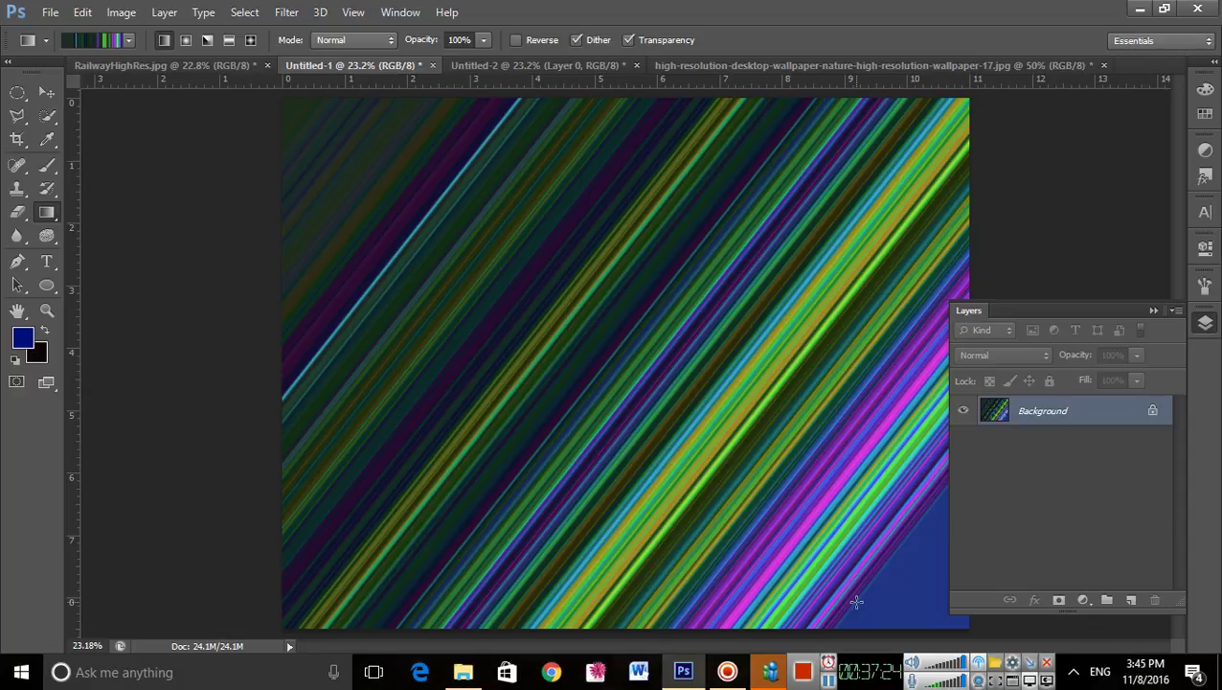
pyautogui.hotkey('ctrl', 'z')
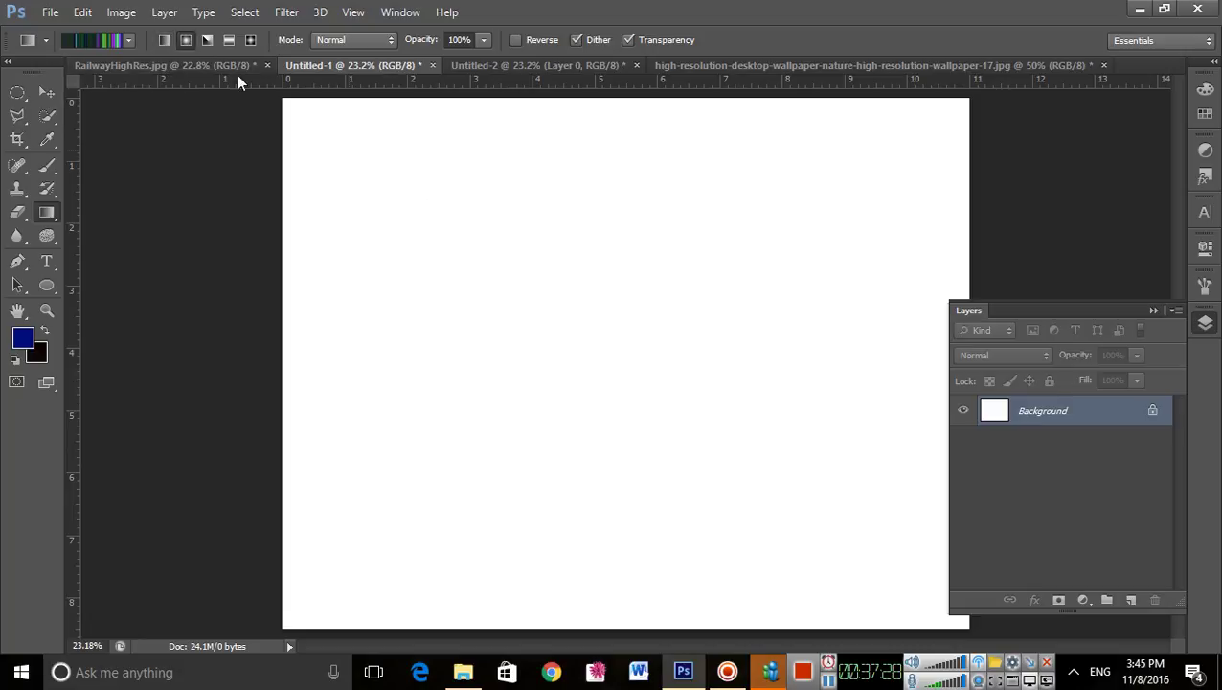
# Step: Draw the noise gradient radially from the canvas's center to its upper edge, and again from the upper-left corner to the lower-right corner
pyautogui.moveTo(638, 355); pyautogui.dragTo(635, 96)
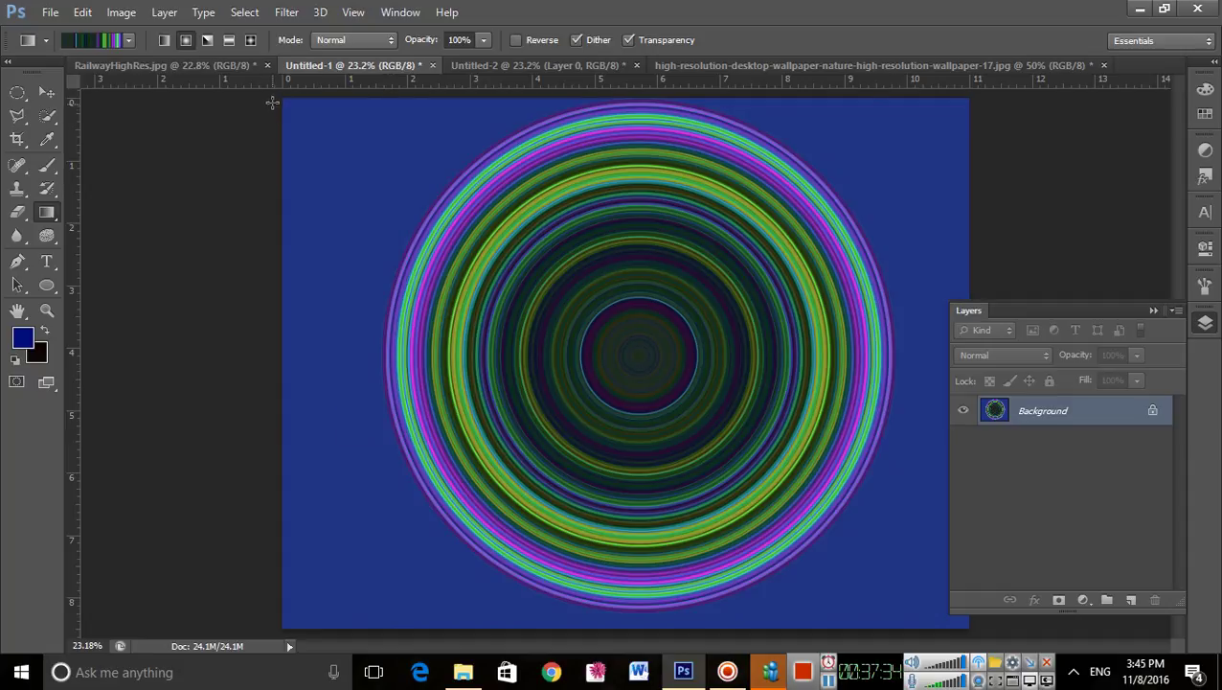
pyautogui.moveTo(286, 97); pyautogui.dragTo(961, 624)
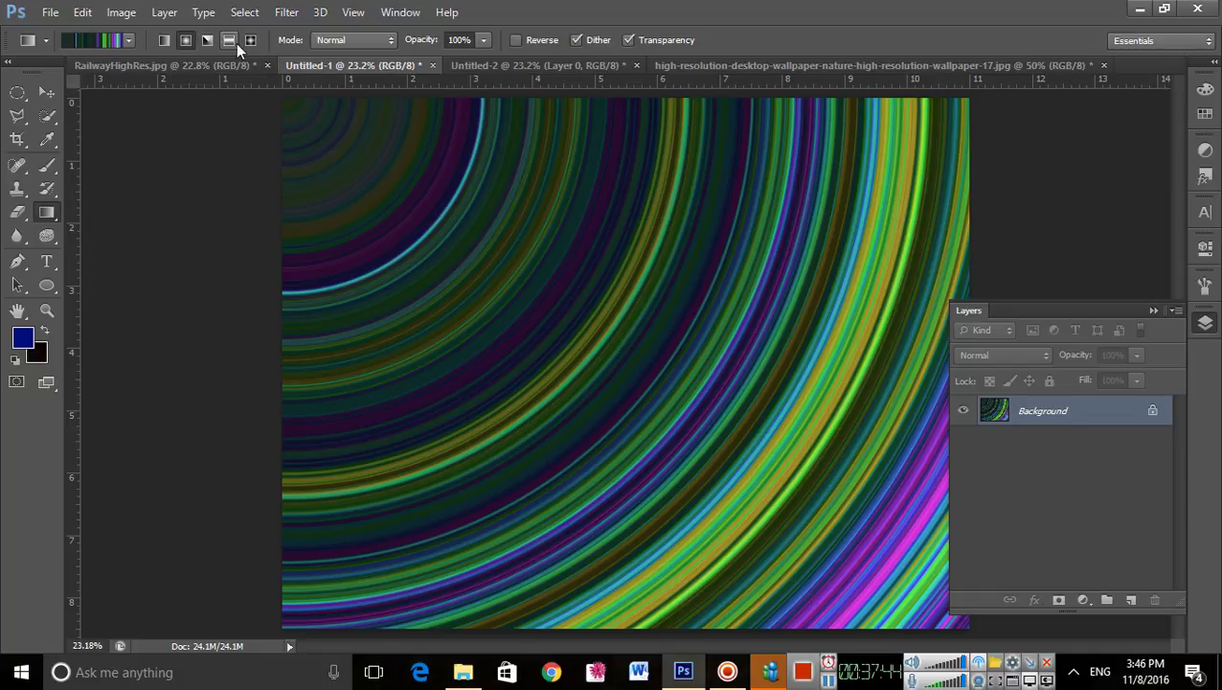
# Step: Switch to the reflected style and draw four noise gradients in different directions, ending with one from the upper-left corner to the lower-right corner
pyautogui.click(231, 41)
pyautogui.moveTo(285, 96); pyautogui.dragTo(917, 604)
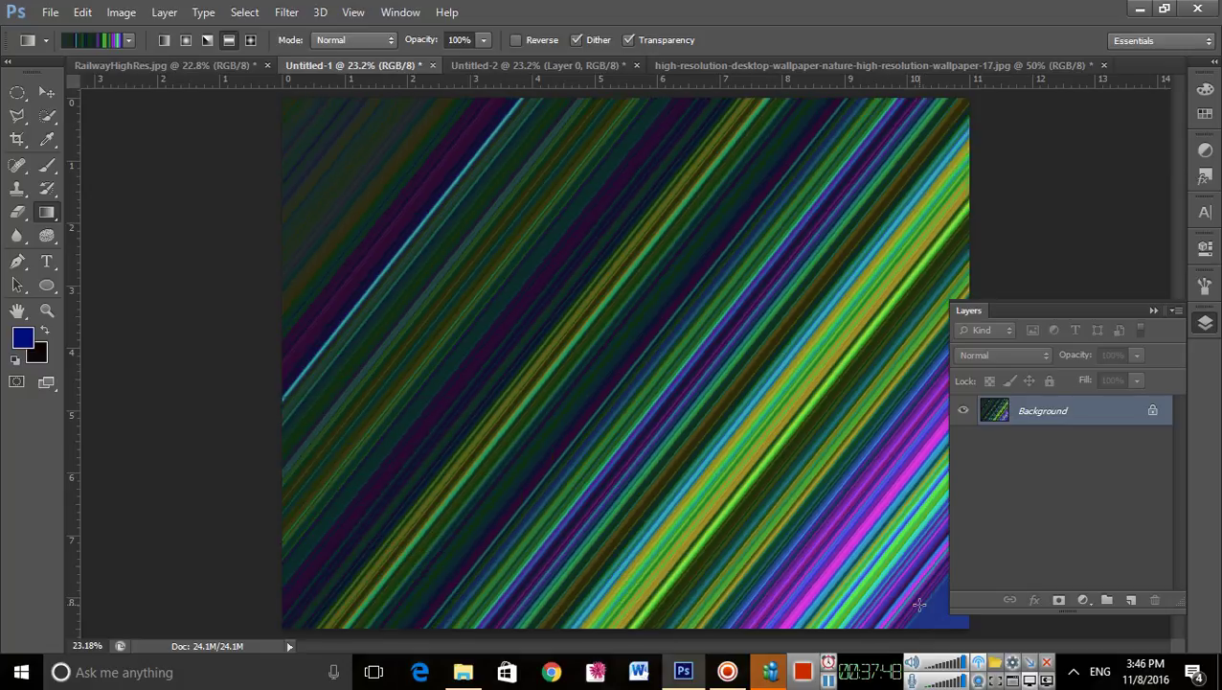
pyautogui.moveTo(810, 449); pyautogui.dragTo(599, 201)
pyautogui.moveTo(622, 525); pyautogui.dragTo(502, 91)
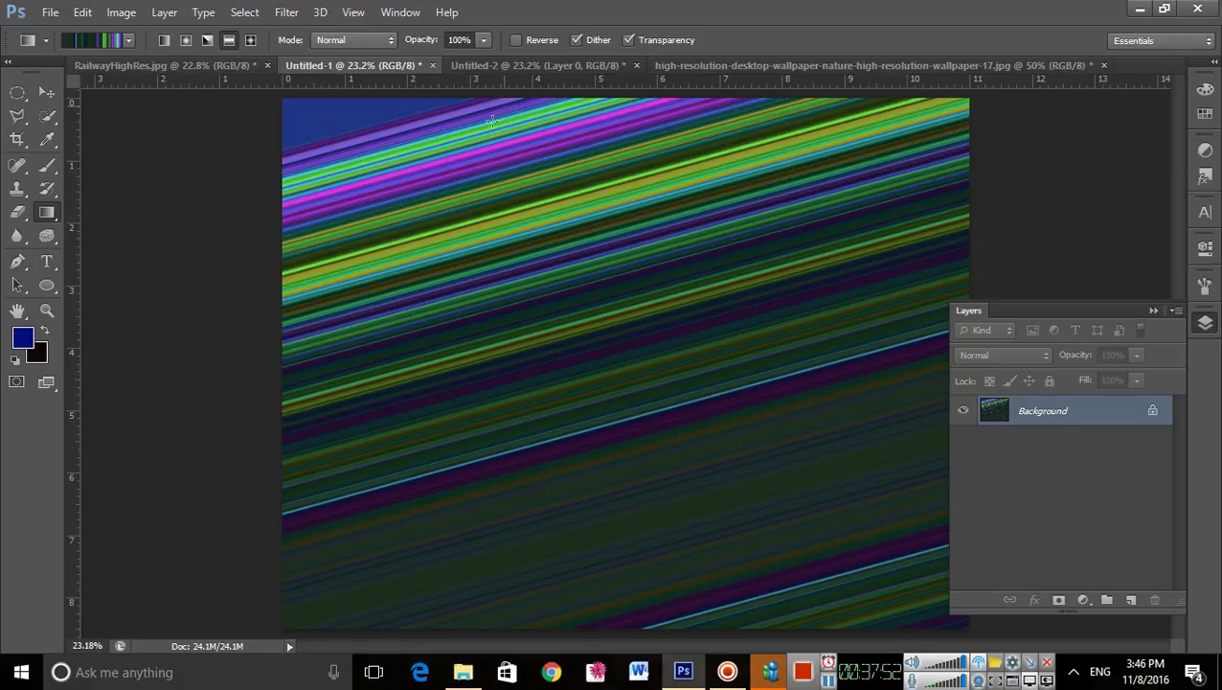
pyautogui.moveTo(283, 97); pyautogui.dragTo(954, 618)
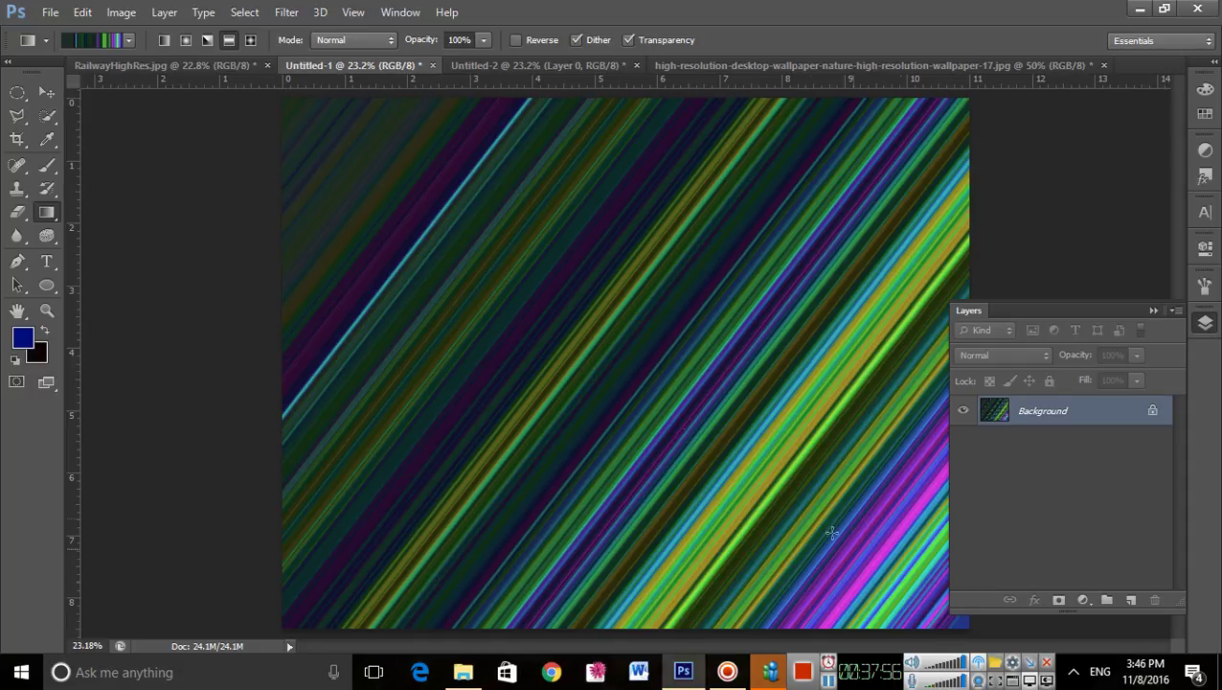
# Step: Switch to the diamond style and draw successive noise gradients from the lower-right and upper-left corners, two interior points and the upper-right corner
pyautogui.click(250, 41)
pyautogui.moveTo(960, 621); pyautogui.dragTo(488, 238)
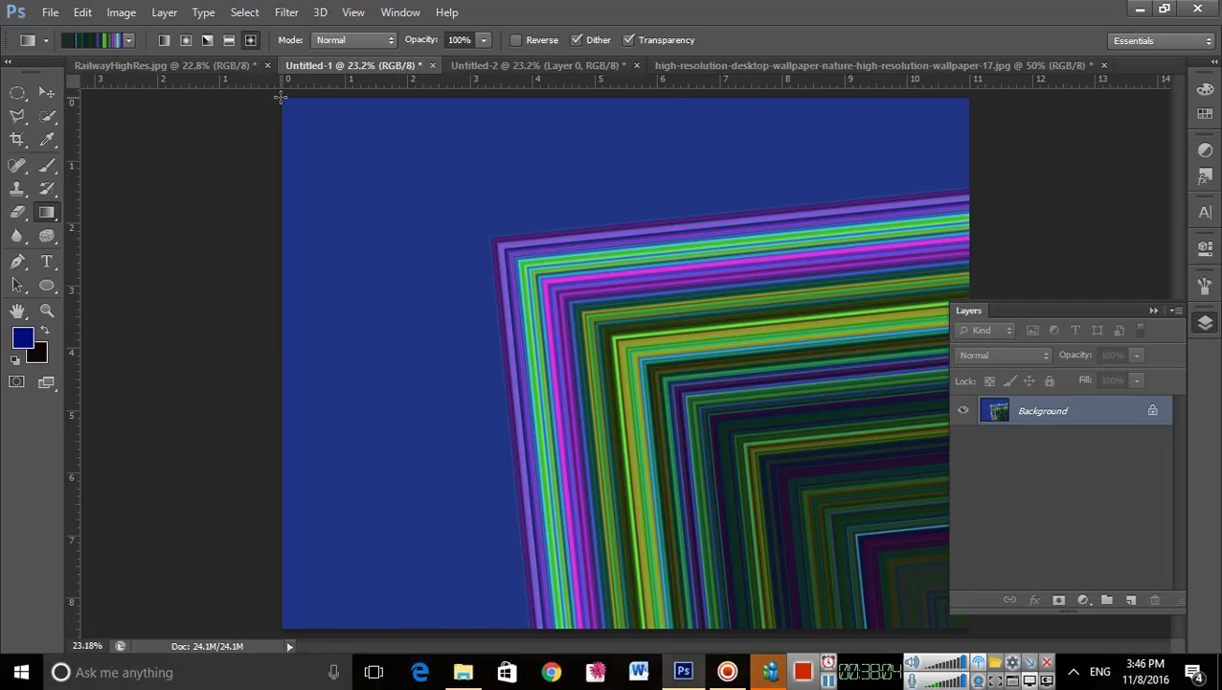
pyautogui.moveTo(280, 97); pyautogui.dragTo(532, 274)
pyautogui.moveTo(730, 415); pyautogui.dragTo(612, 319)
pyautogui.moveTo(469, 197); pyautogui.dragTo(645, 402)
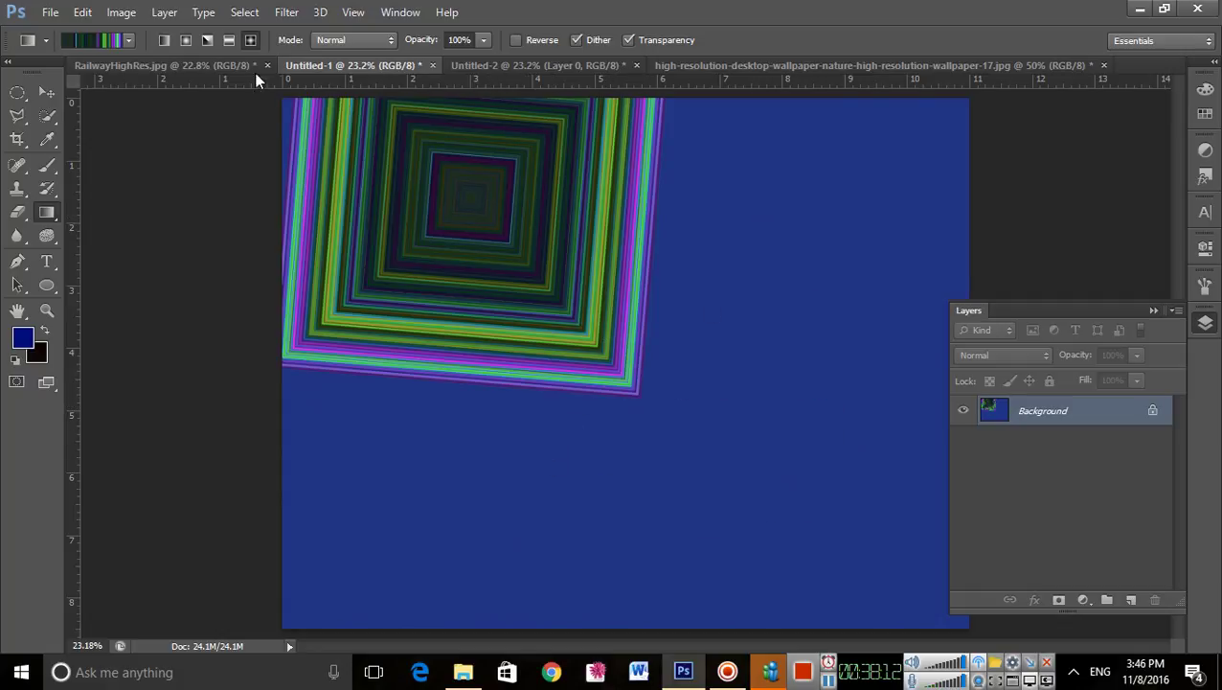
pyautogui.moveTo(966, 97); pyautogui.dragTo(891, 188)
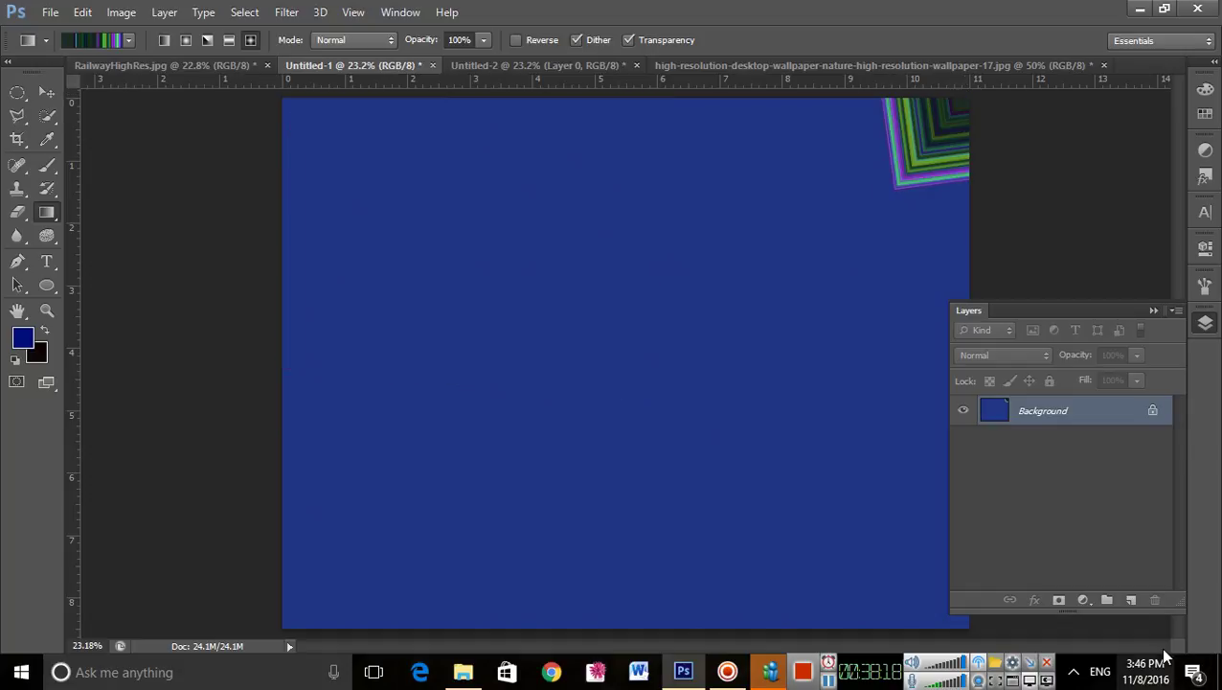
# Step: Add a new layer and draw small diamond gradients on it from the upper-left, lower-right and lower-left corners
pyautogui.click(1130, 599)
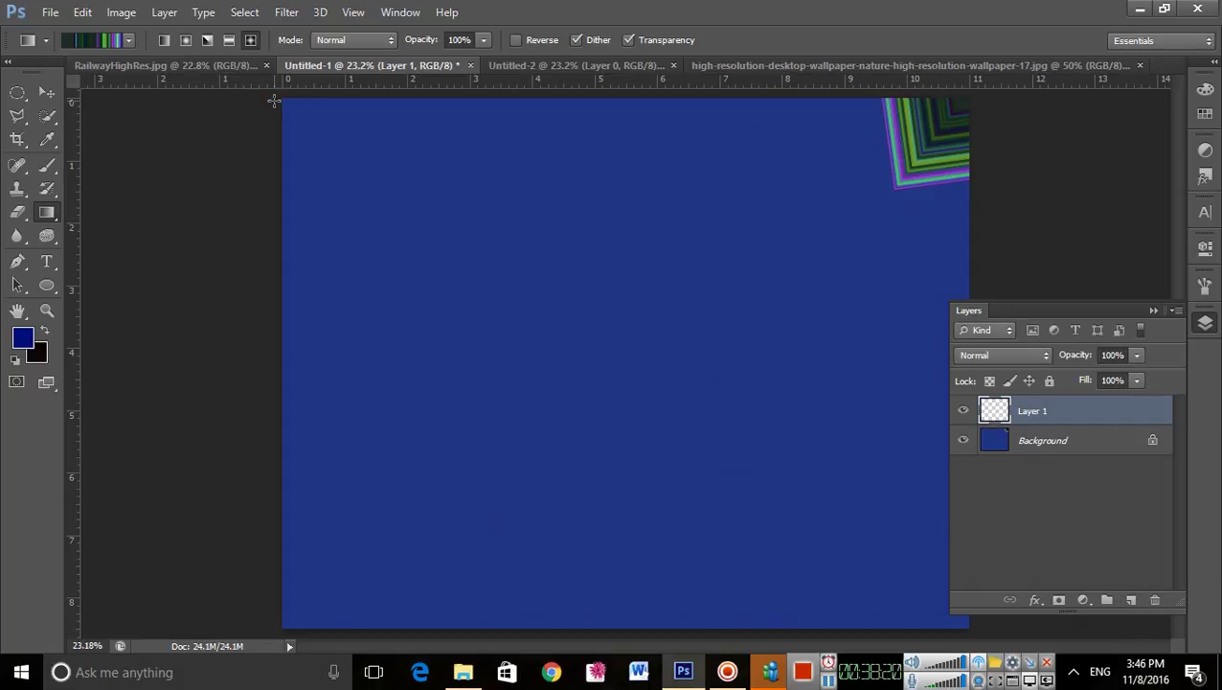
pyautogui.moveTo(280, 97); pyautogui.dragTo(388, 201)
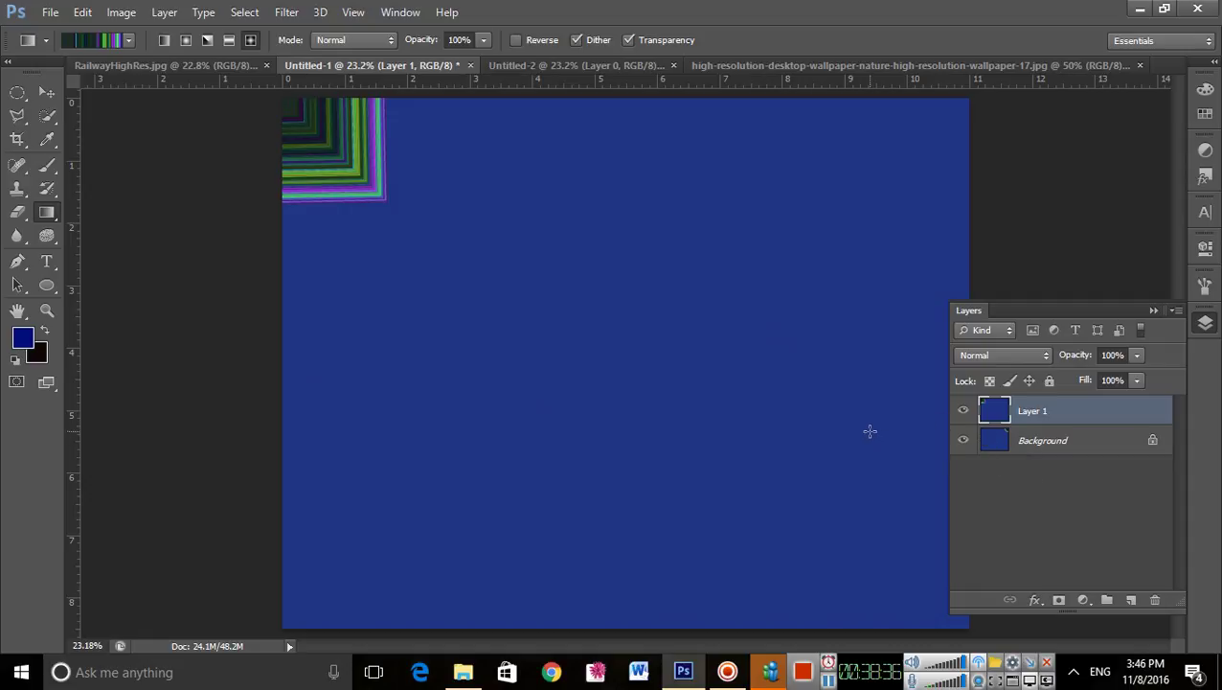
pyautogui.moveTo(957, 623); pyautogui.dragTo(819, 484)
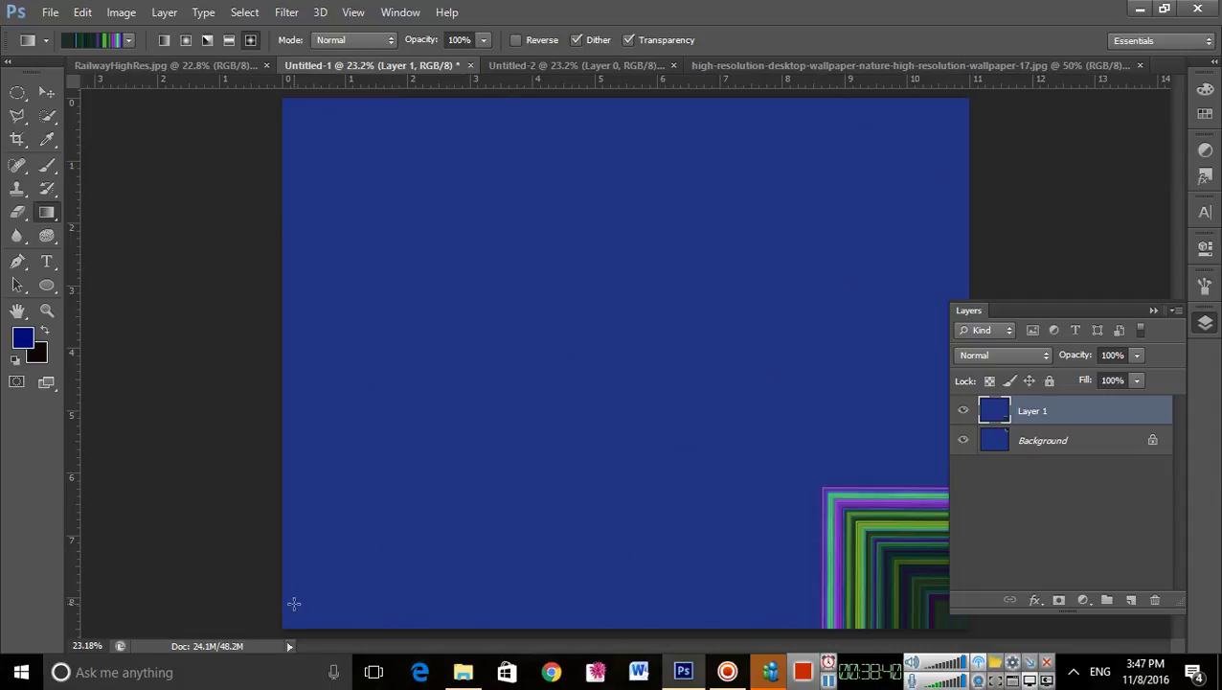
pyautogui.moveTo(310, 589); pyautogui.dragTo(371, 507)
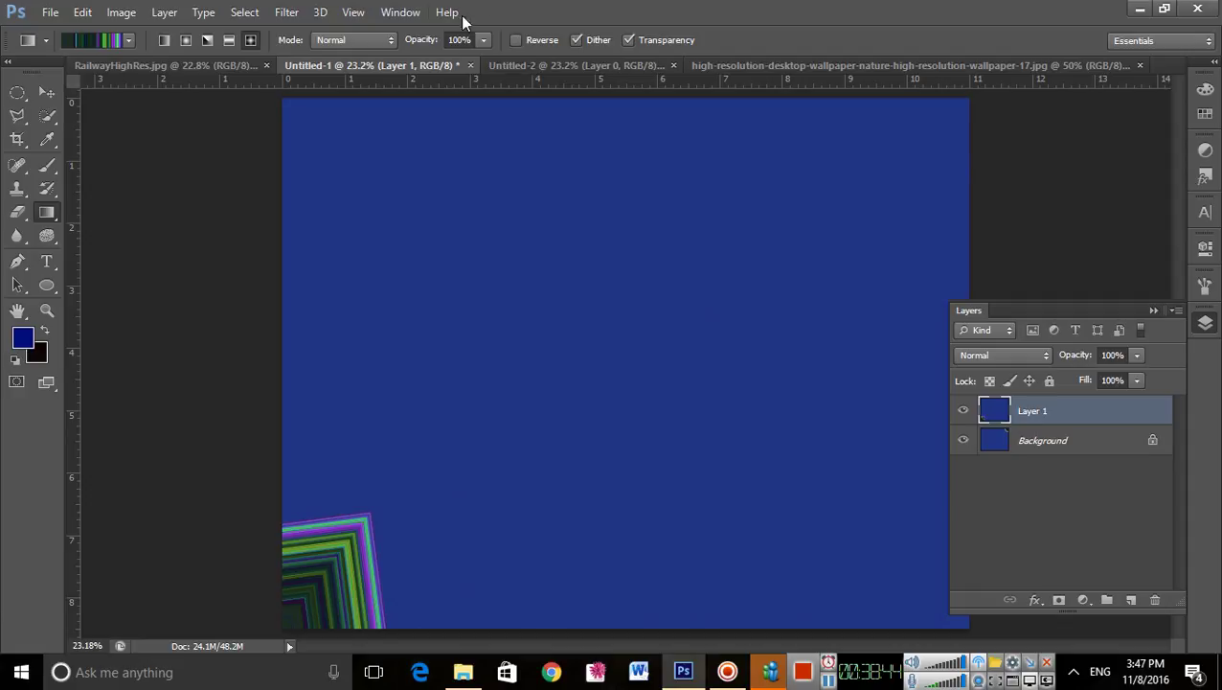
# Step: Enable Reverse and draw three diamond gradients on the new layer, ending with one from the upper-left corner past the canvas's center
pyautogui.click(515, 40)
pyautogui.moveTo(696, 513); pyautogui.dragTo(575, 166)
pyautogui.moveTo(335, 125); pyautogui.dragTo(535, 249)
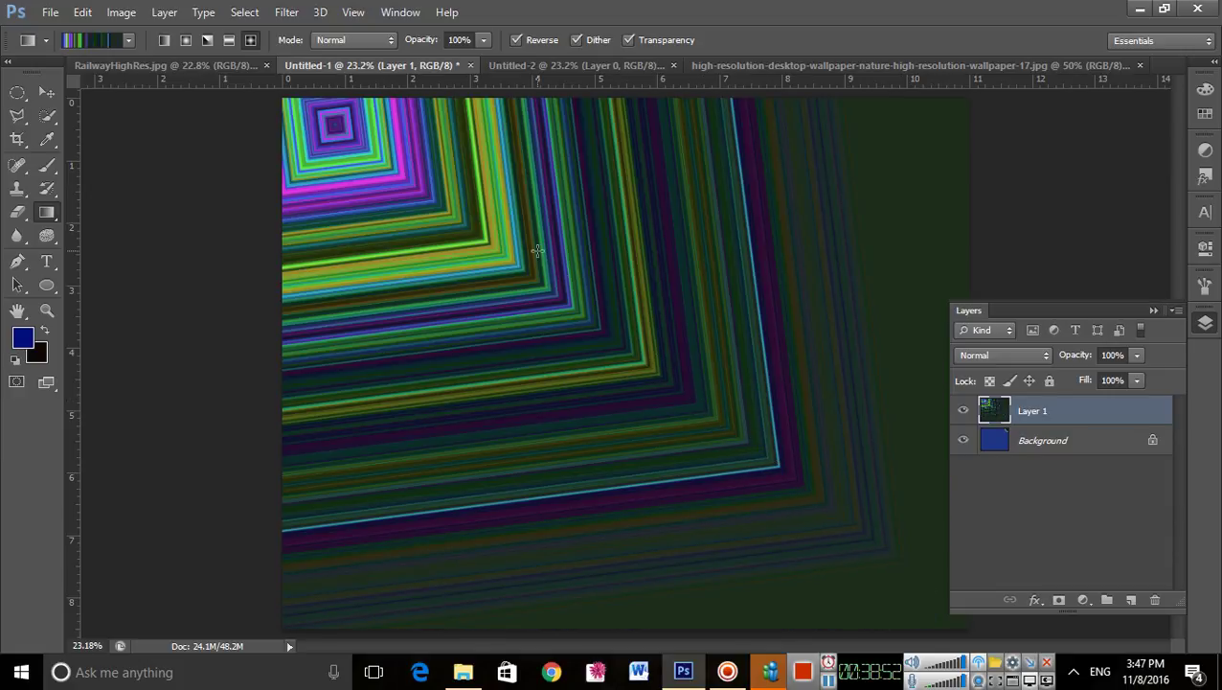
pyautogui.moveTo(283, 100); pyautogui.dragTo(661, 420)
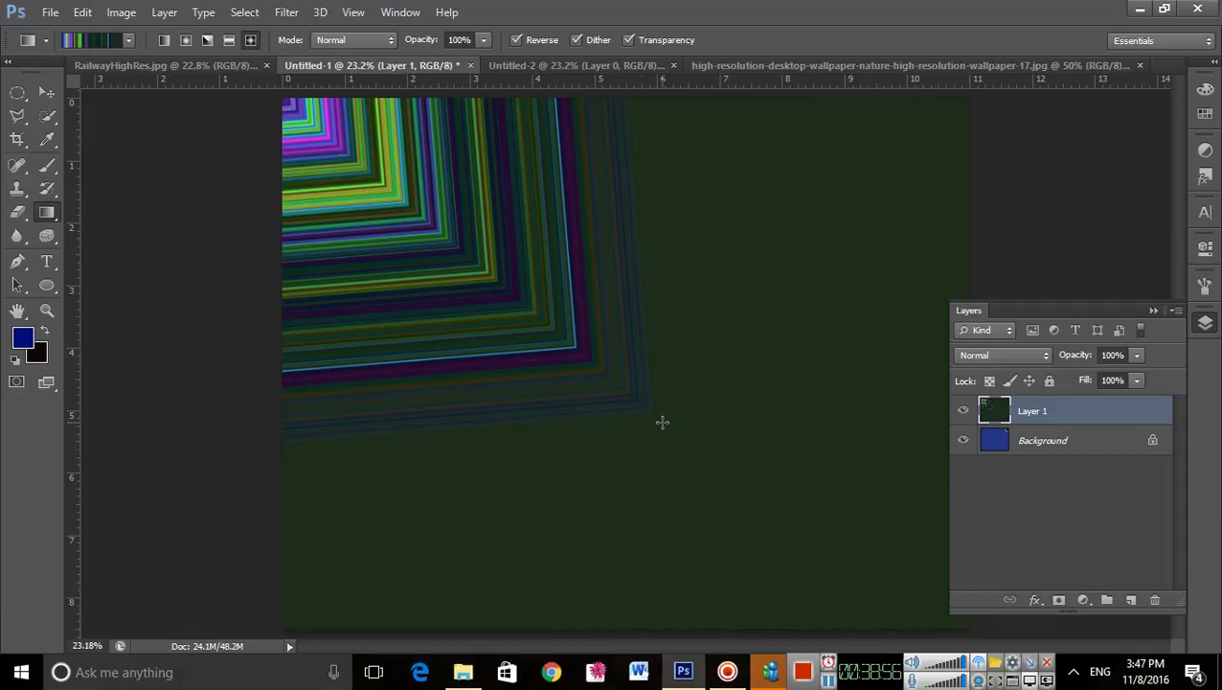
# Step: Switch to the mountain wallpaper image, try a reversed diamond gradient directly over its background, and undo it
pyautogui.click(791, 67)
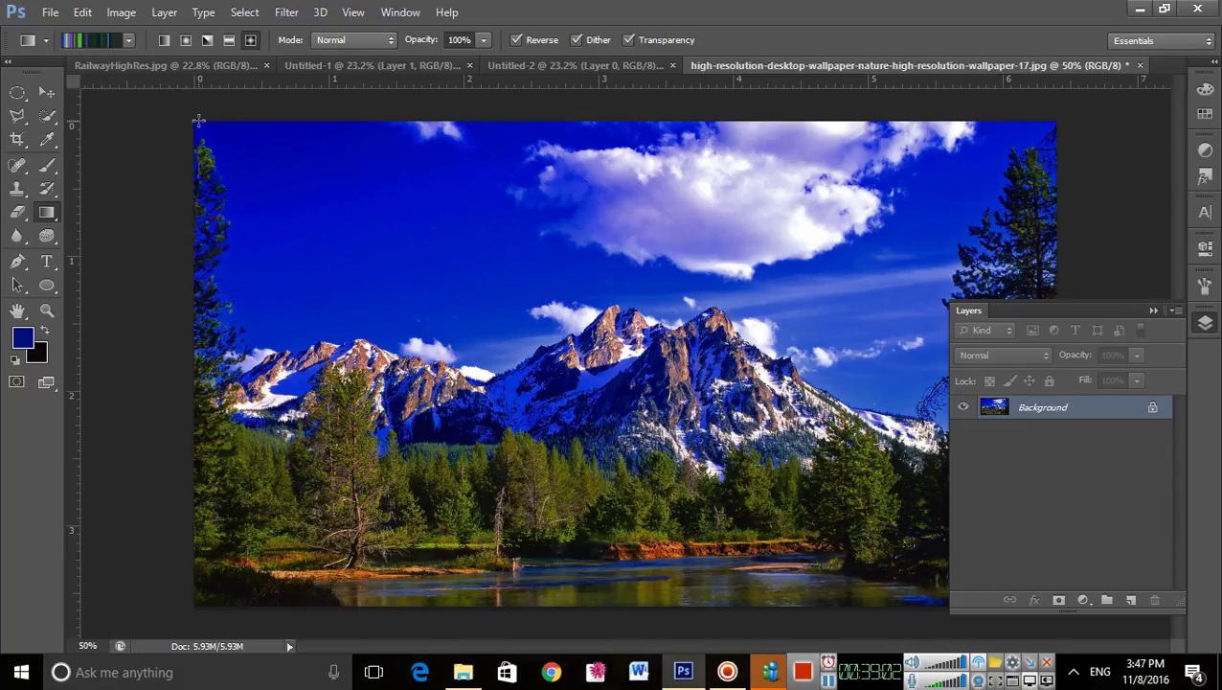
pyautogui.moveTo(195, 121); pyautogui.dragTo(814, 524)
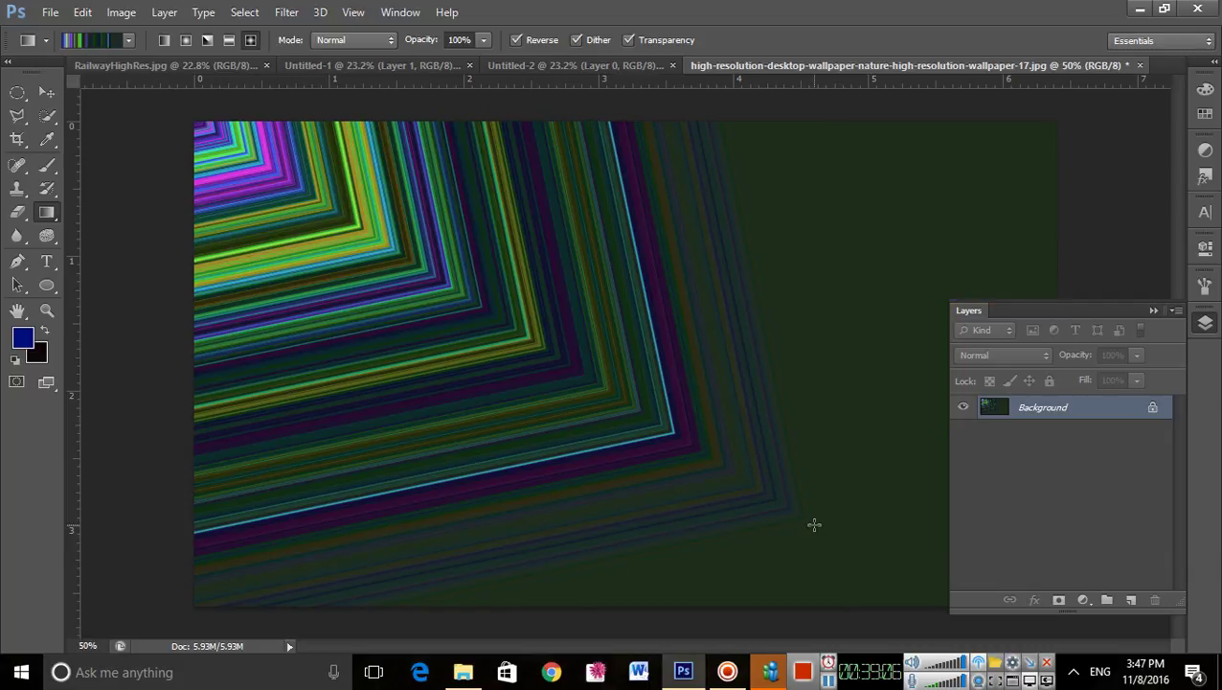
pyautogui.hotkey('ctrl', 'z')
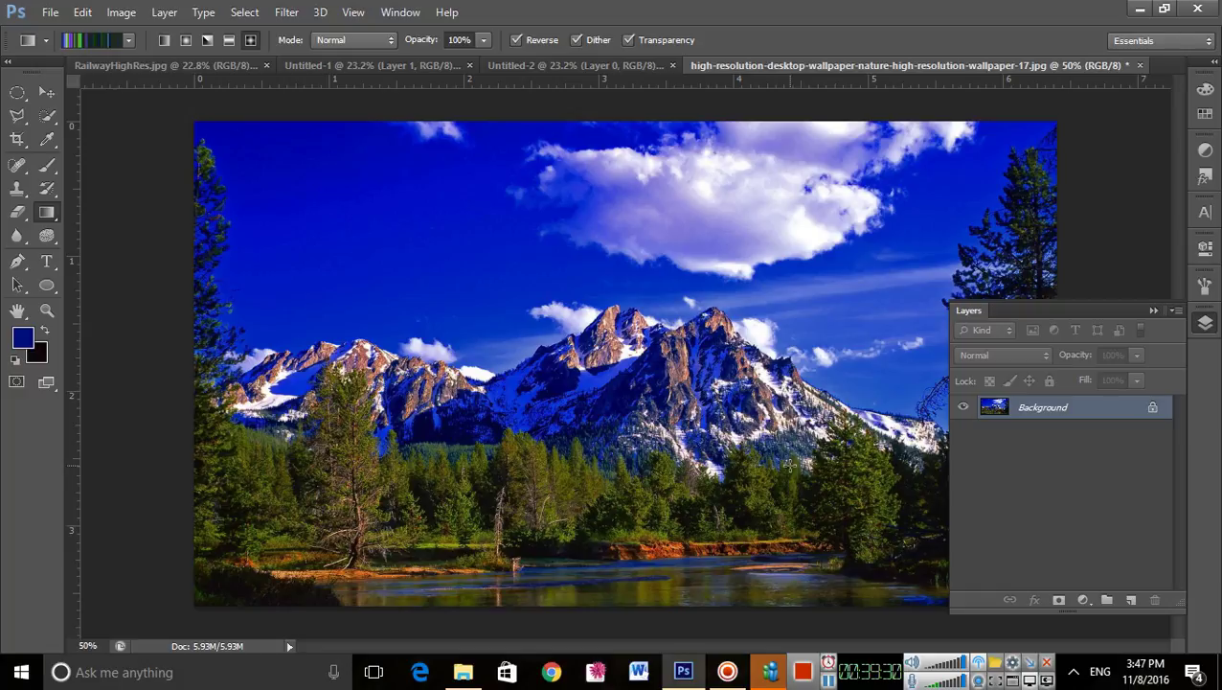
# Step: Add a new layer above the wallpaper and draw the reversed diamond gradient on it from the upper-left corner to the lower-right corner
pyautogui.click(1131, 601)
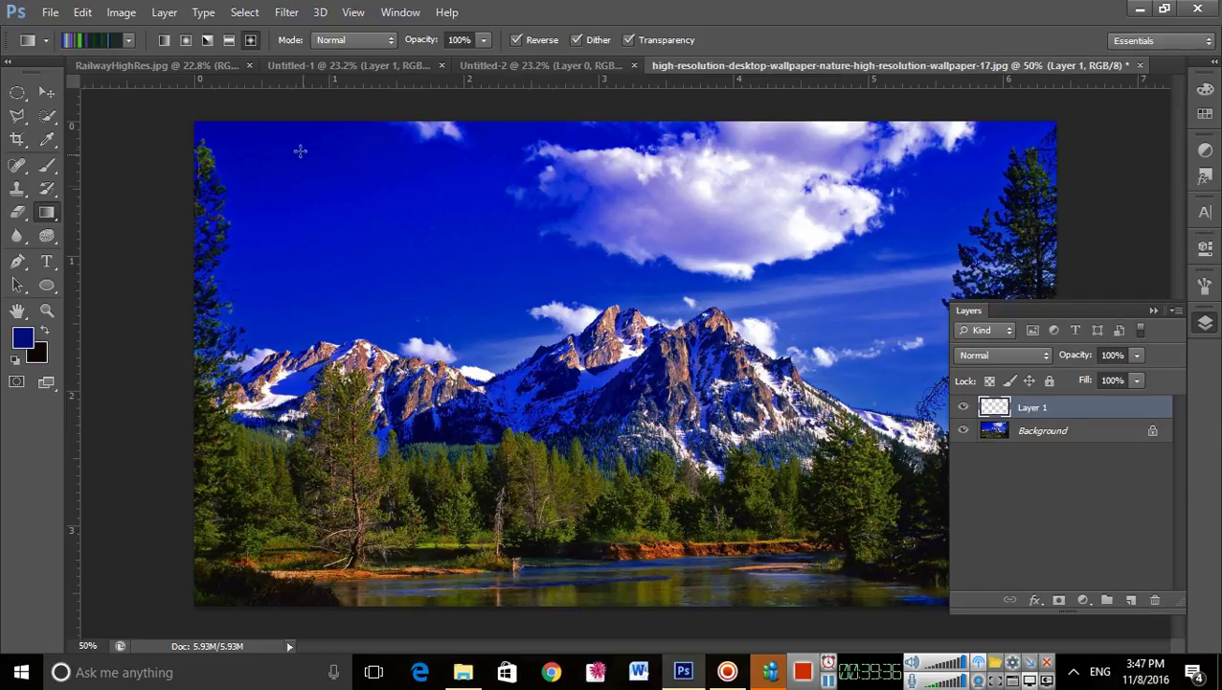
pyautogui.moveTo(196, 122); pyautogui.dragTo(1038, 587)
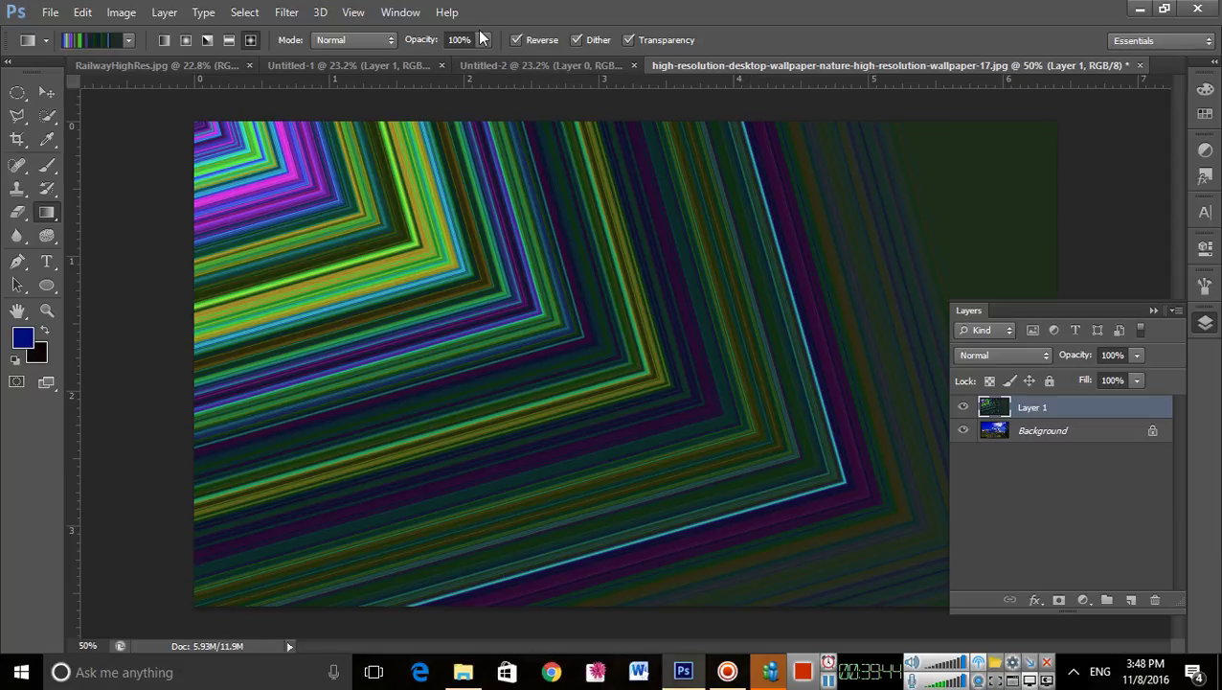
pyautogui.click(368, 38)
pyautogui.click(368, 38)
# Step: Cycle Layer 1's blend mode from Dissolve through the darkening and lightening modes up to Linear Dodge (Add)
pyautogui.click(1027, 356)
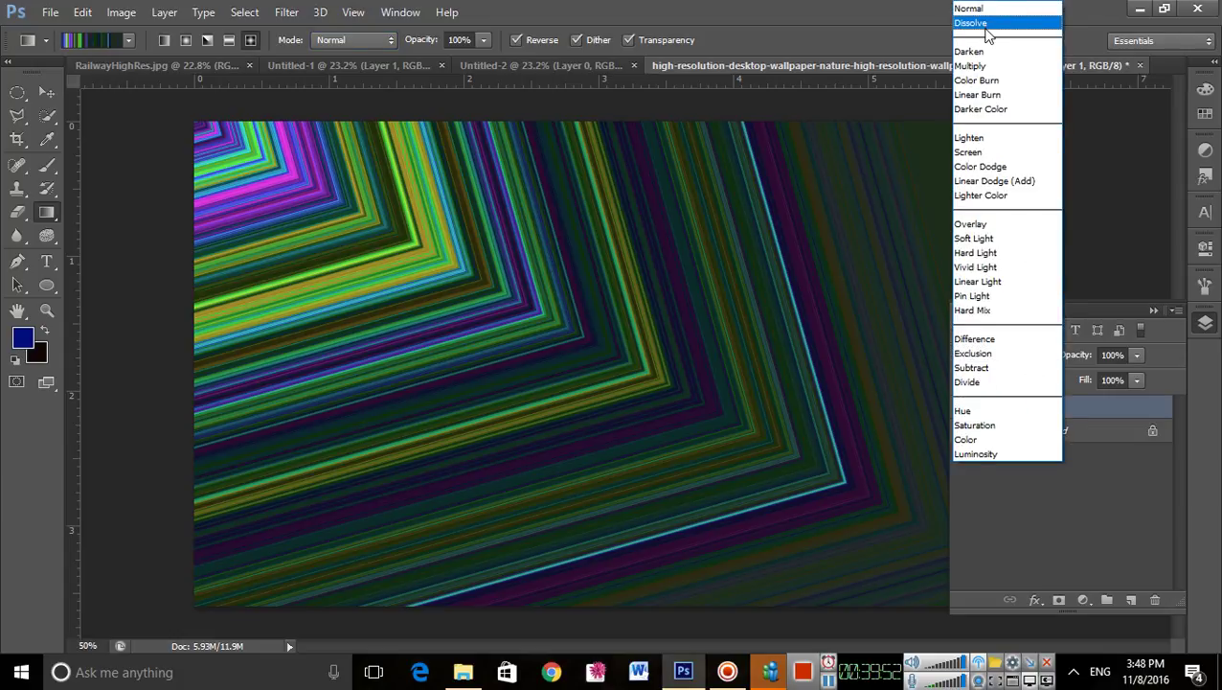
pyautogui.click(985, 22)
pyautogui.press('Down')
pyautogui.press('Down')
pyautogui.press('Down')
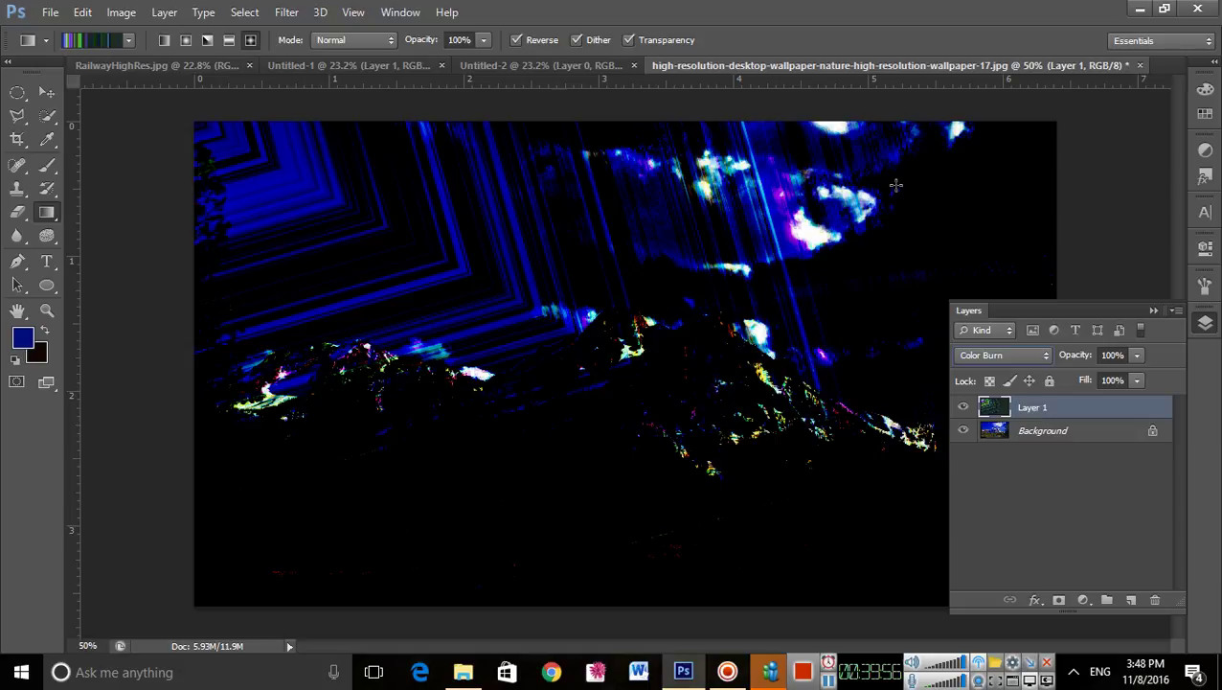
pyautogui.press('Down')
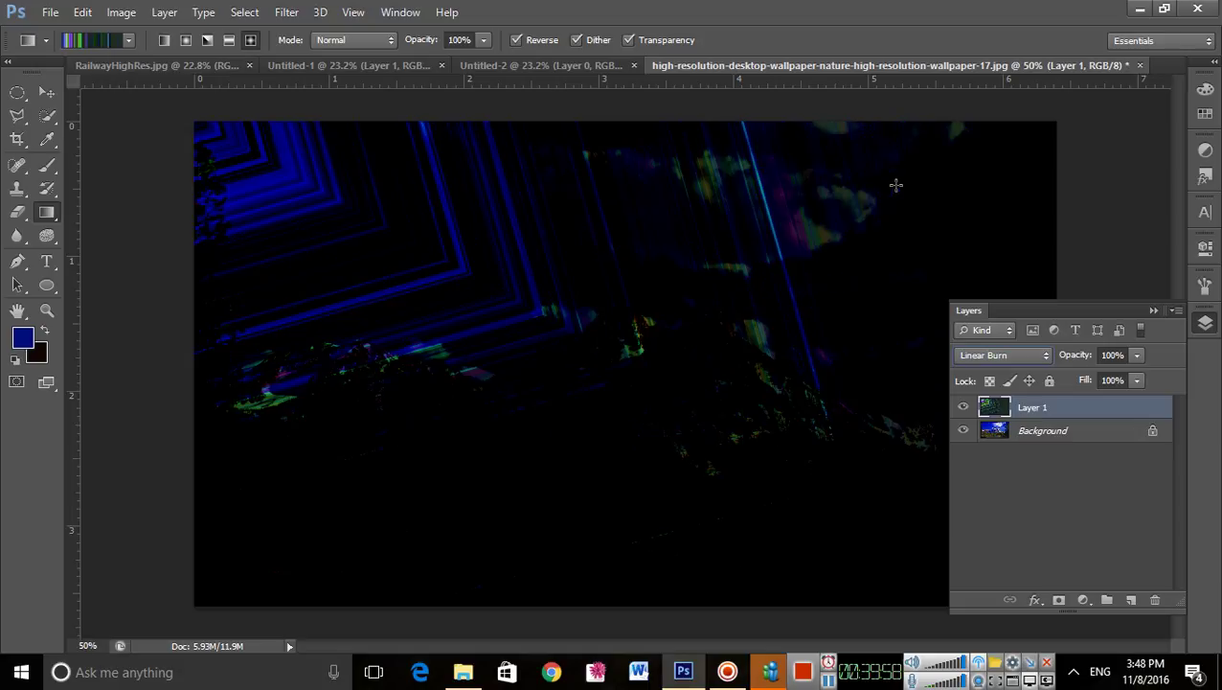
pyautogui.press('Down')
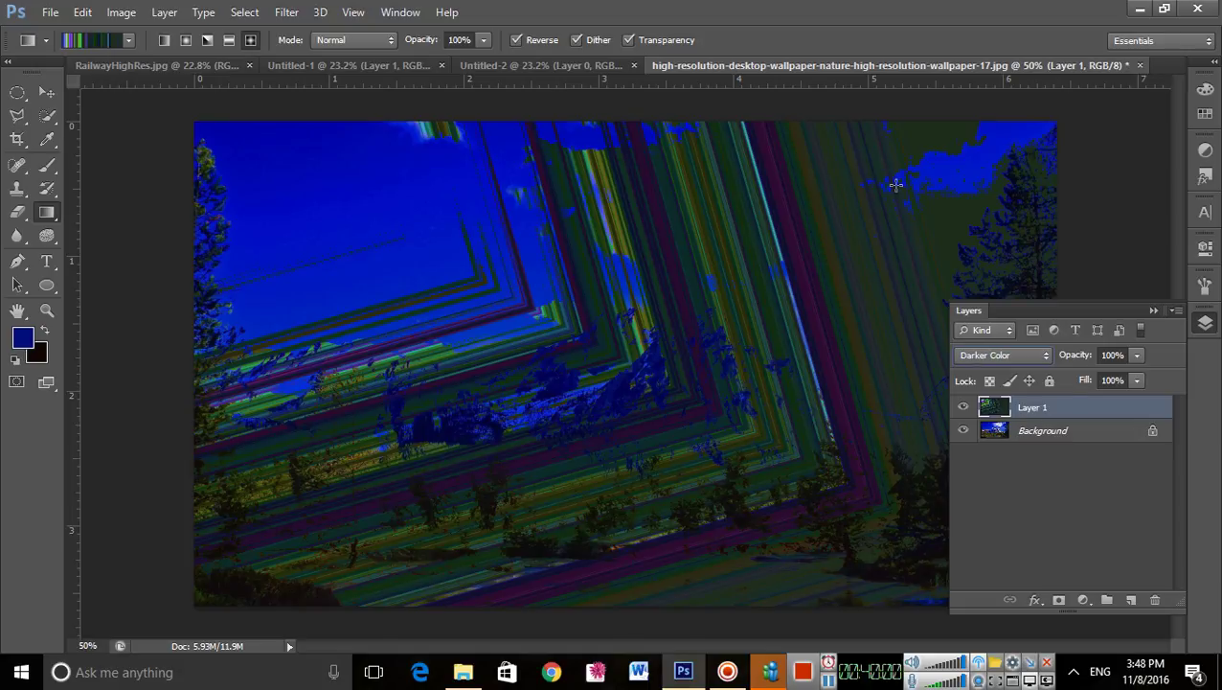
pyautogui.press('Down')
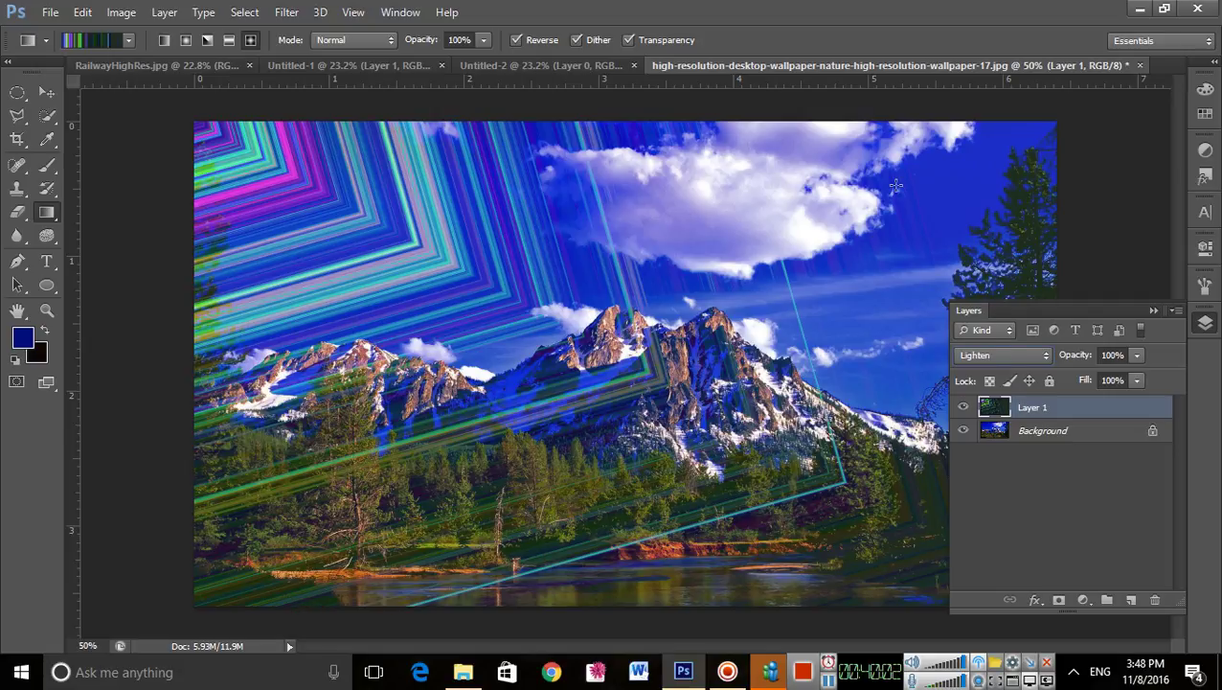
pyautogui.press('Down')
pyautogui.press('Down')
pyautogui.press('Down')
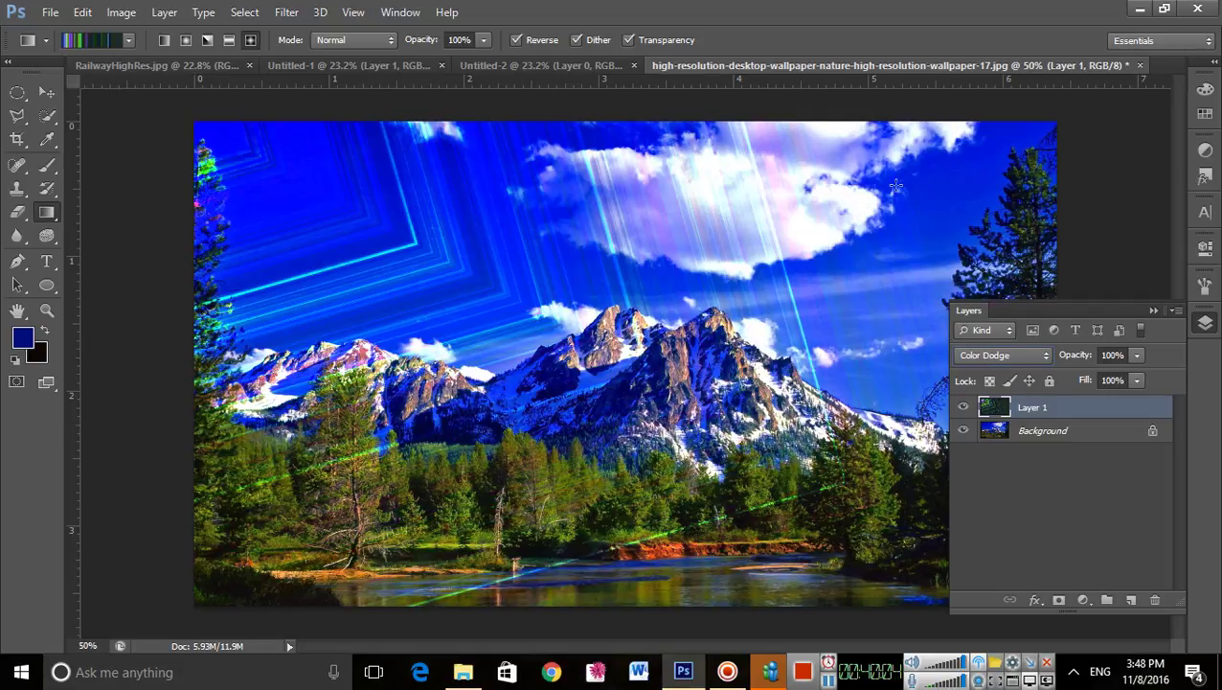
pyautogui.press('Down')
pyautogui.press('Down')
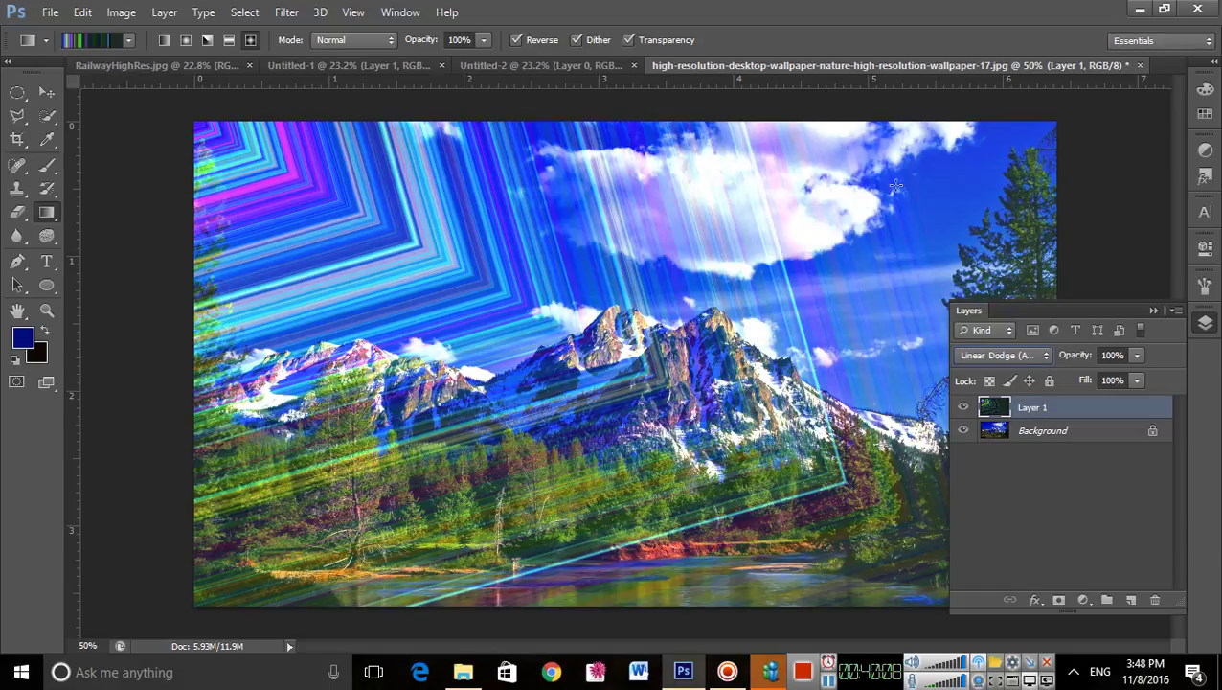
# Step: Cycle Layer 1's blend mode through the contrast modes from Overlay to Hard Mix
pyautogui.hotkey('shift', '+')
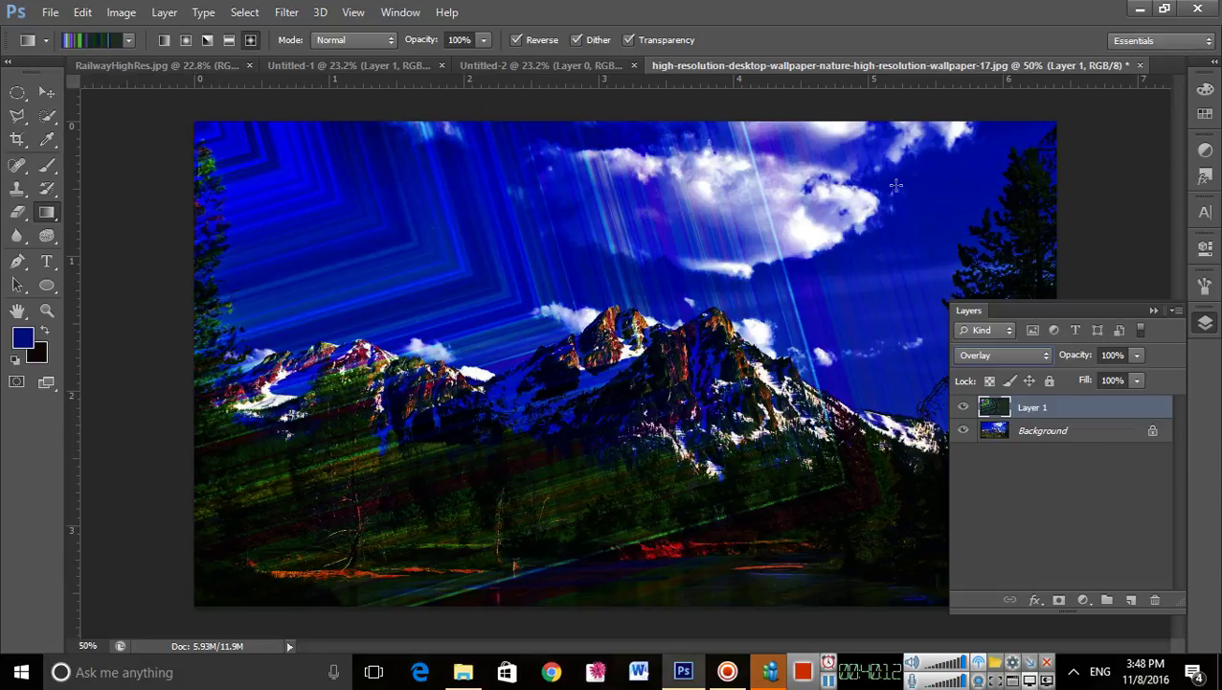
pyautogui.hotkey('shift', '+')
pyautogui.hotkey('shift', '+')
pyautogui.hotkey('shift', '+')
pyautogui.hotkey('shift', '+')
pyautogui.hotkey('shift', '+')
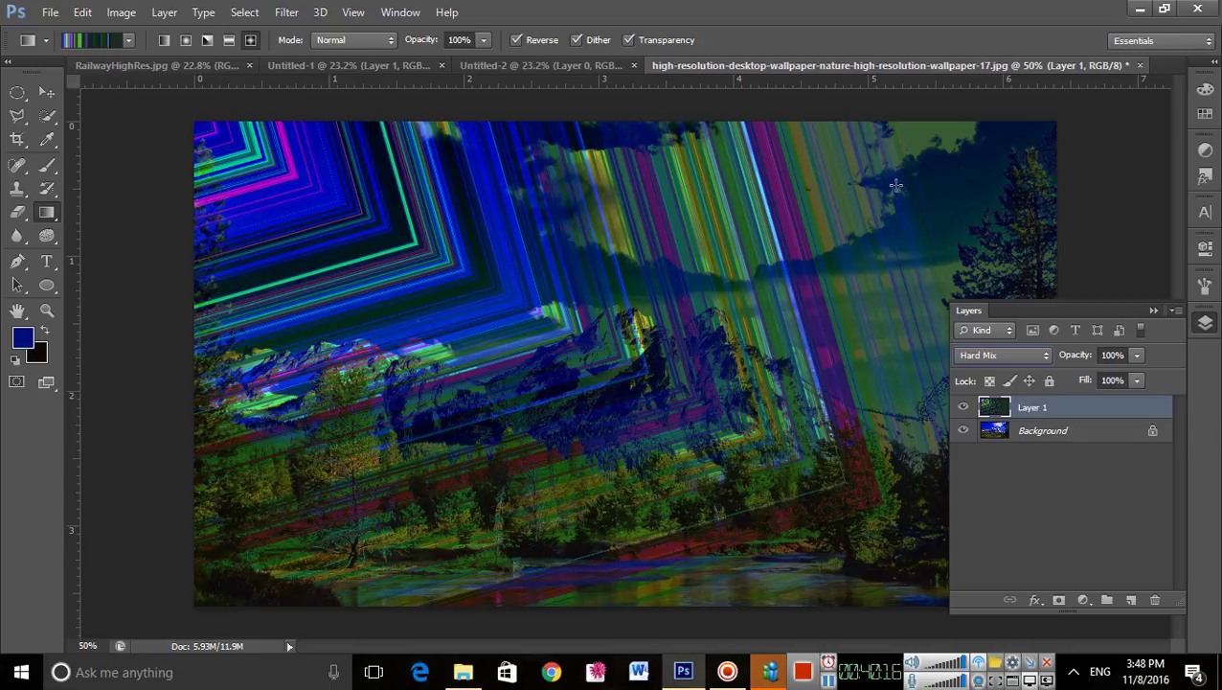
pyautogui.hotkey('shift', '+')
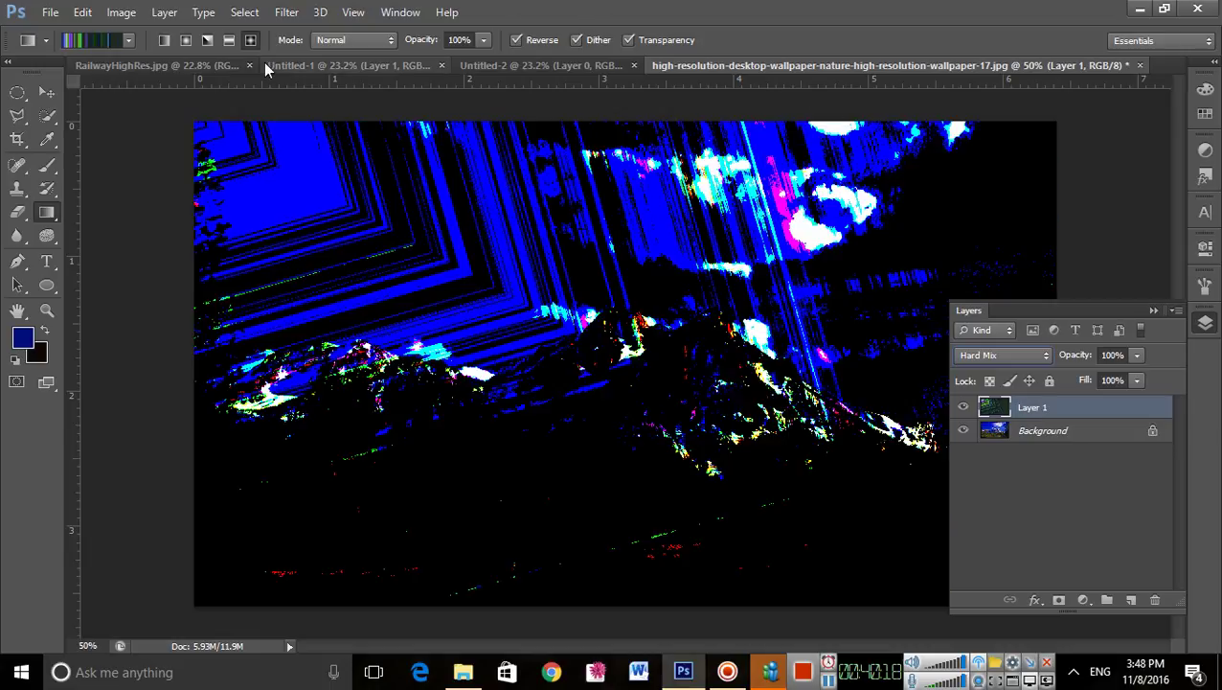
# Step: Draw a linear gradient on Layer 1 from the upper-left corner toward the lower right and lower the layer's opacity to 51%
pyautogui.moveTo(207, 135); pyautogui.dragTo(833, 528)
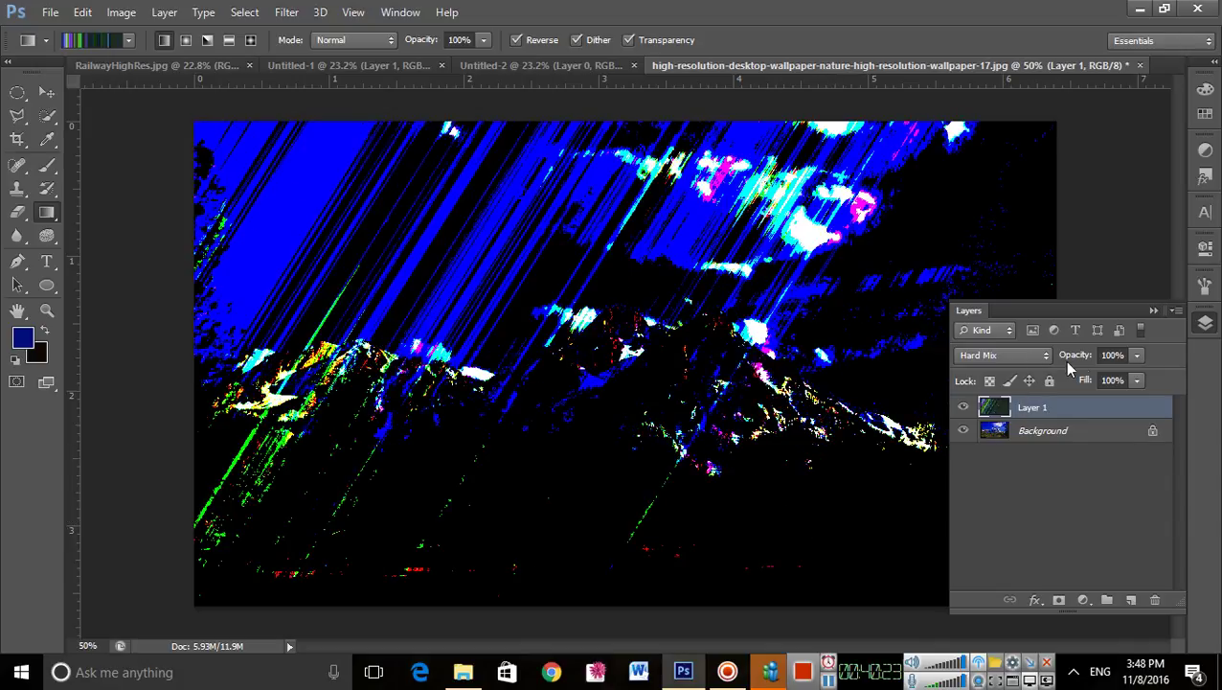
pyautogui.click(1137, 354)
pyautogui.moveTo(1139, 382); pyautogui.dragTo(1095, 381)
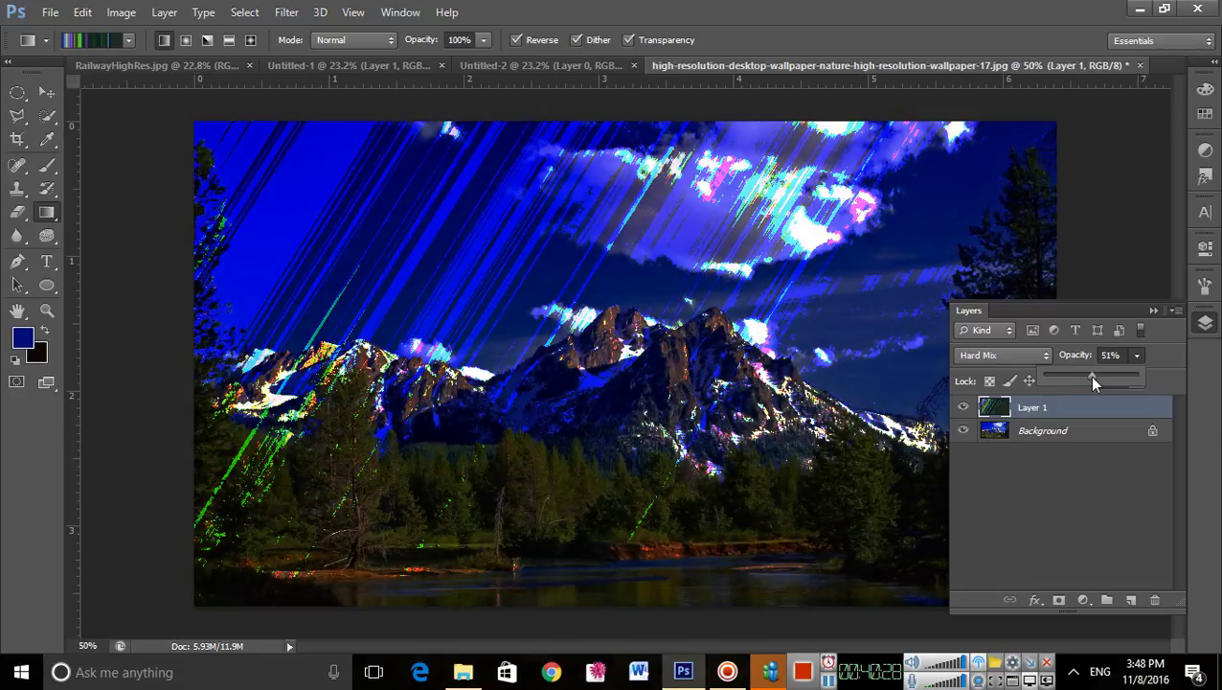
# Step: Try Layer 1's remaining blend modes at the reduced opacity, from Difference through Divide and Saturation to Luminosity
pyautogui.click(1032, 353)
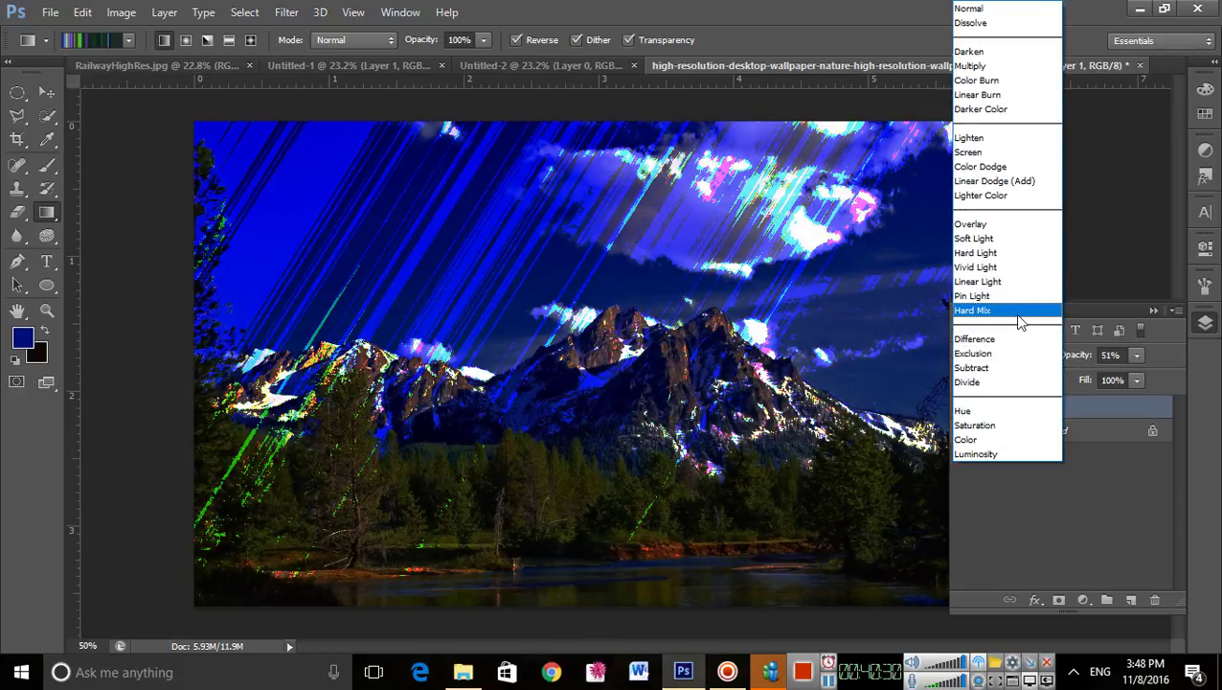
pyautogui.click(1020, 311)
pyautogui.press('Down')
pyautogui.press('Down')
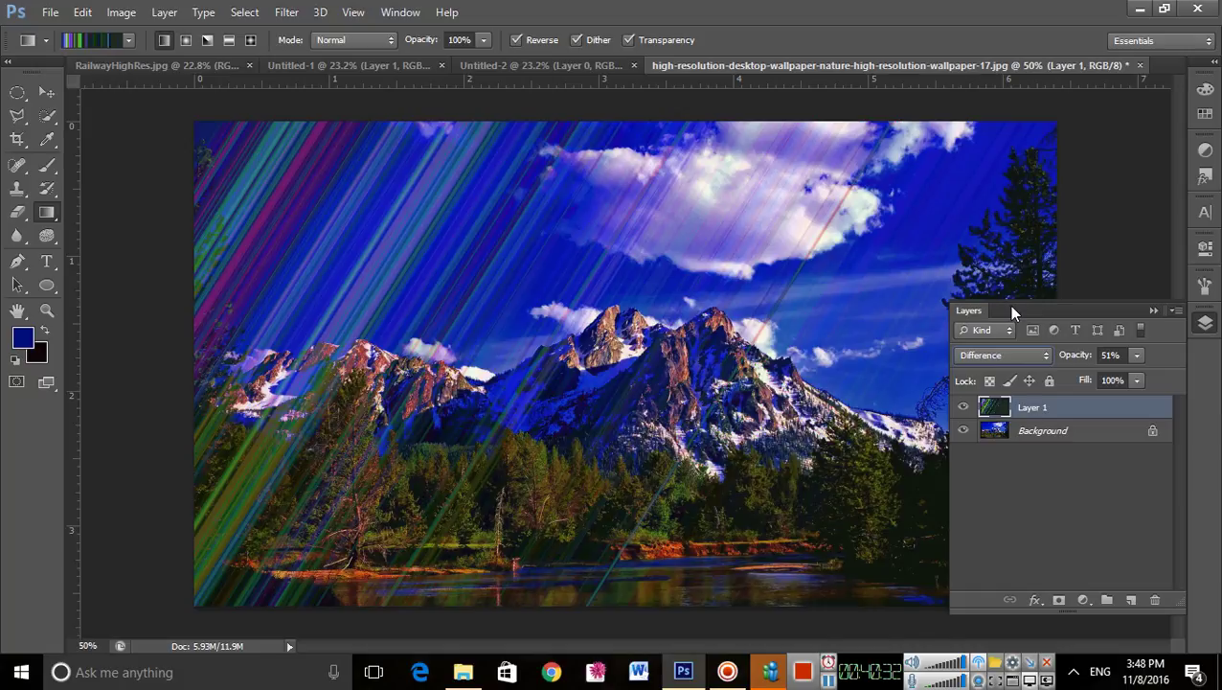
pyautogui.press('Down')
pyautogui.press('Down')
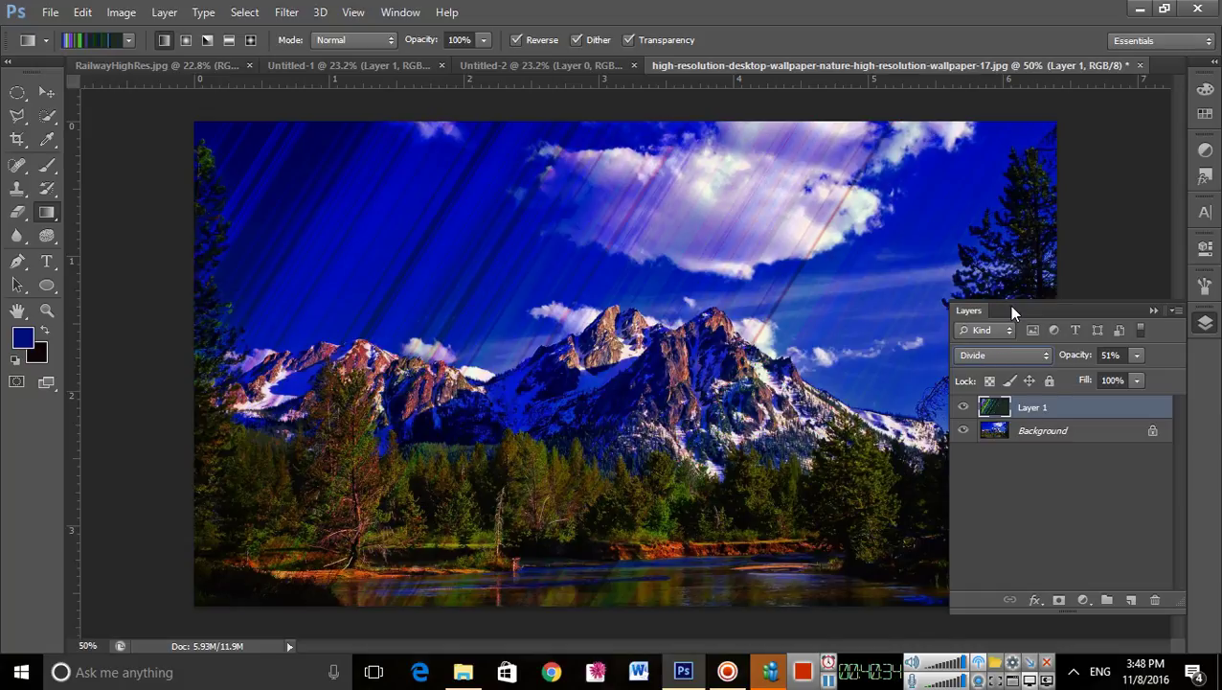
pyautogui.press('Down')
pyautogui.press('Down')
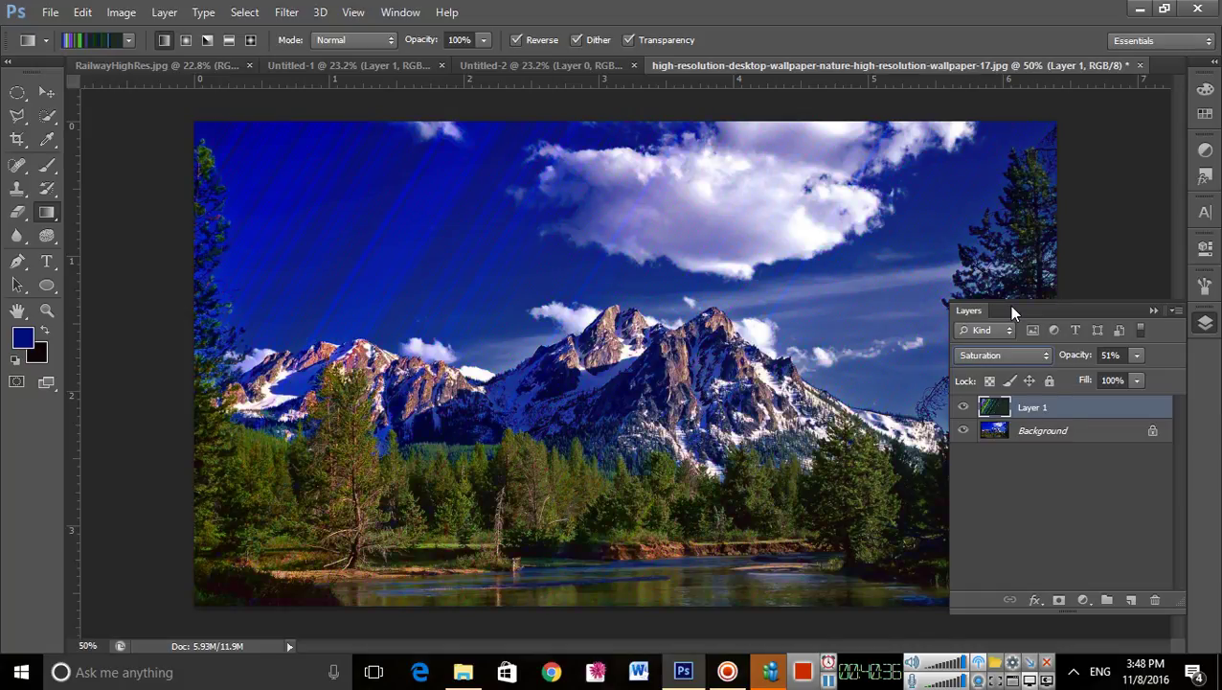
pyautogui.press('Down')
pyautogui.press('Down')
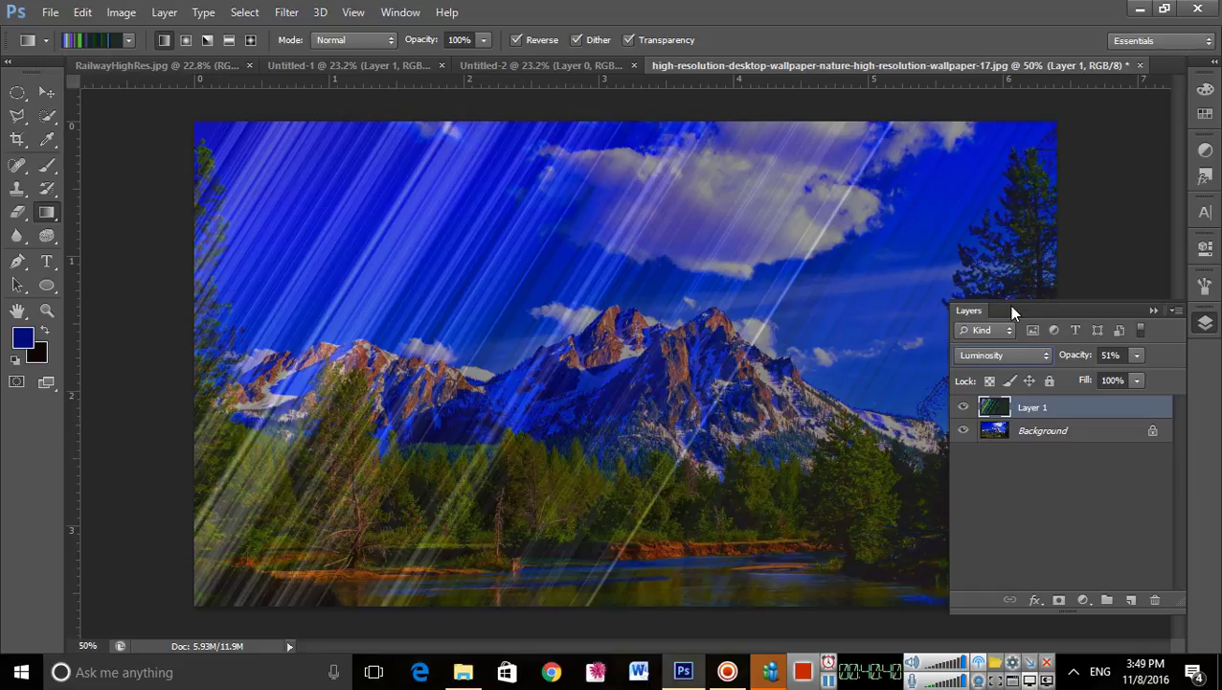
# Step: Cycle Layer 1's blend mode back up through the whole list from Luminosity to Normal
pyautogui.press('Up')
pyautogui.press('Up')
pyautogui.press('Up')
pyautogui.press('Up')
pyautogui.press('Up')
pyautogui.press('Up')
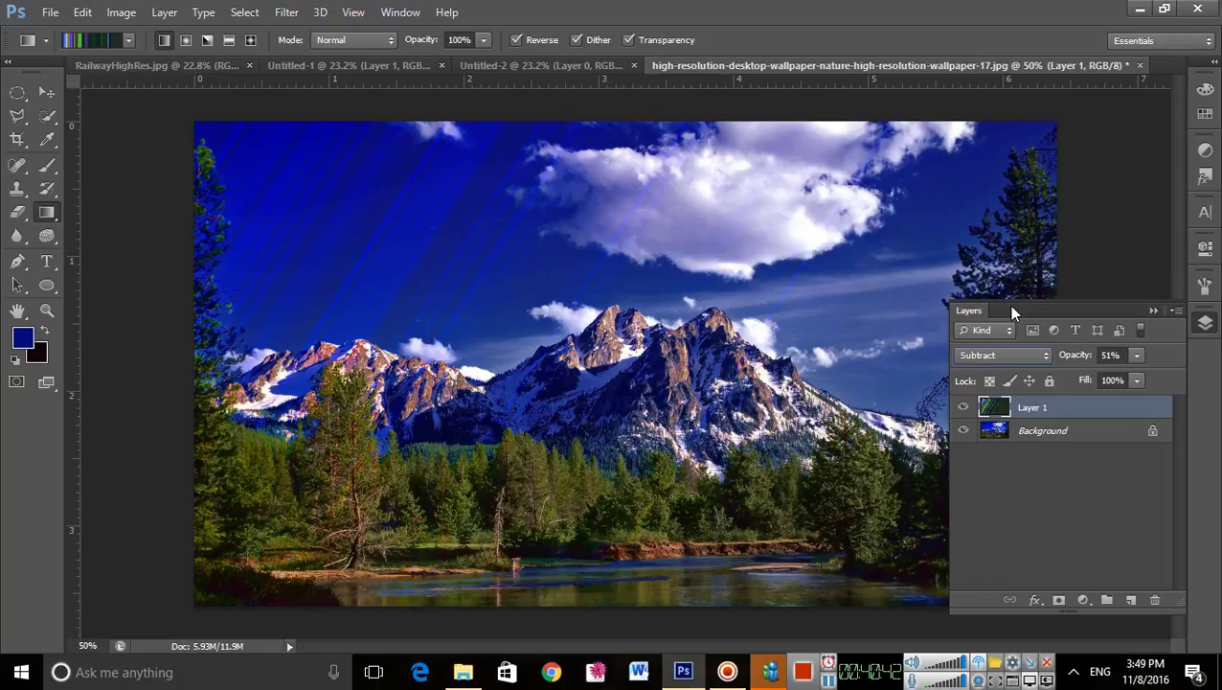
pyautogui.press('Up')
pyautogui.press('Up')
pyautogui.press('Up')
pyautogui.press('Up')
pyautogui.press('Up')
pyautogui.press('Up')
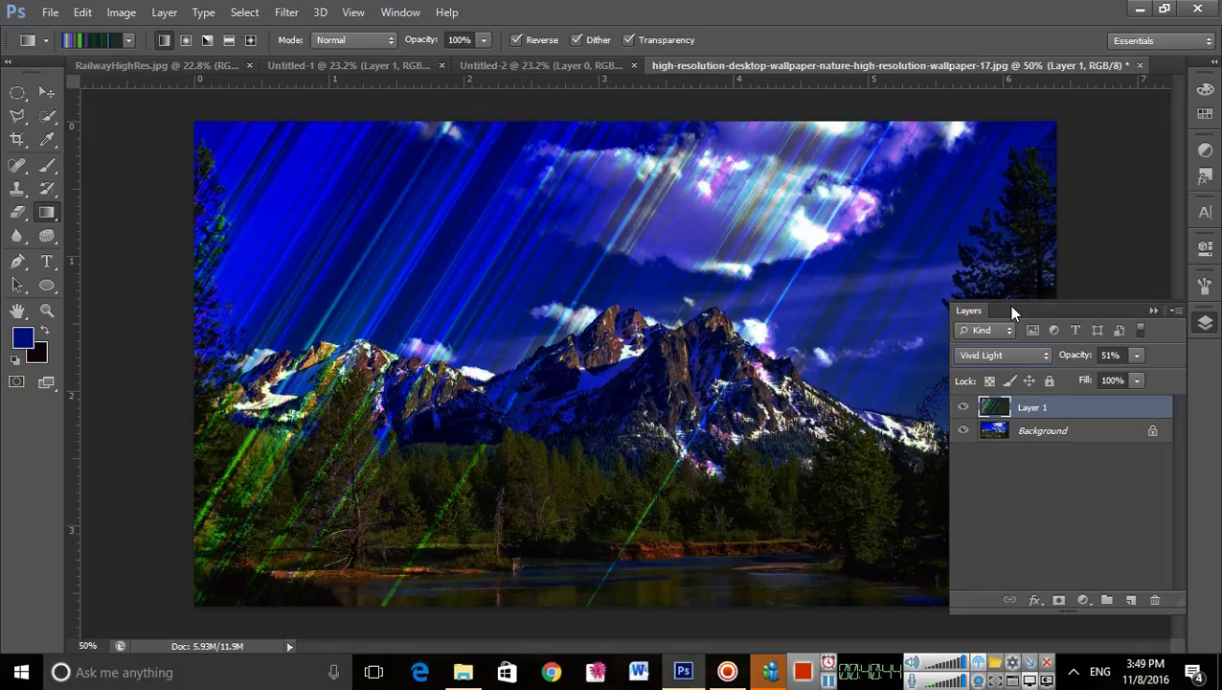
pyautogui.press('Up')
pyautogui.press('Up')
pyautogui.press('Up')
pyautogui.press('Up')
pyautogui.press('Up')
pyautogui.press('Up')
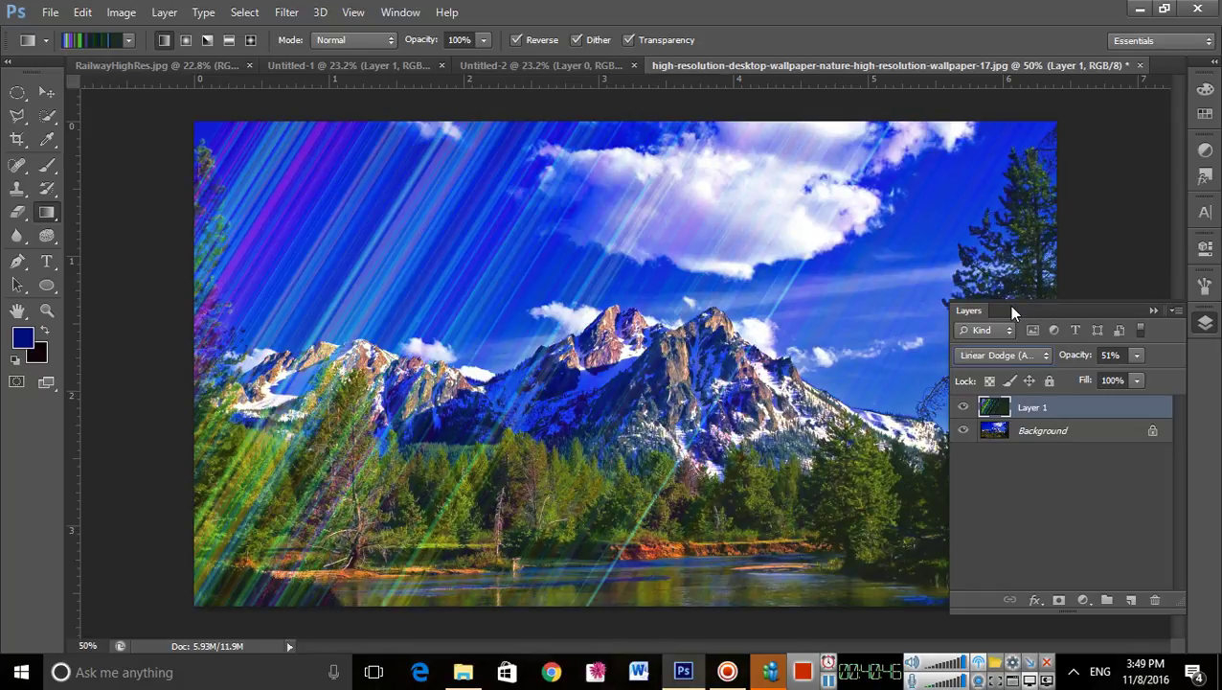
pyautogui.press('Up')
pyautogui.press('Up')
pyautogui.press('Up')
pyautogui.press('Up')
pyautogui.press('Up')
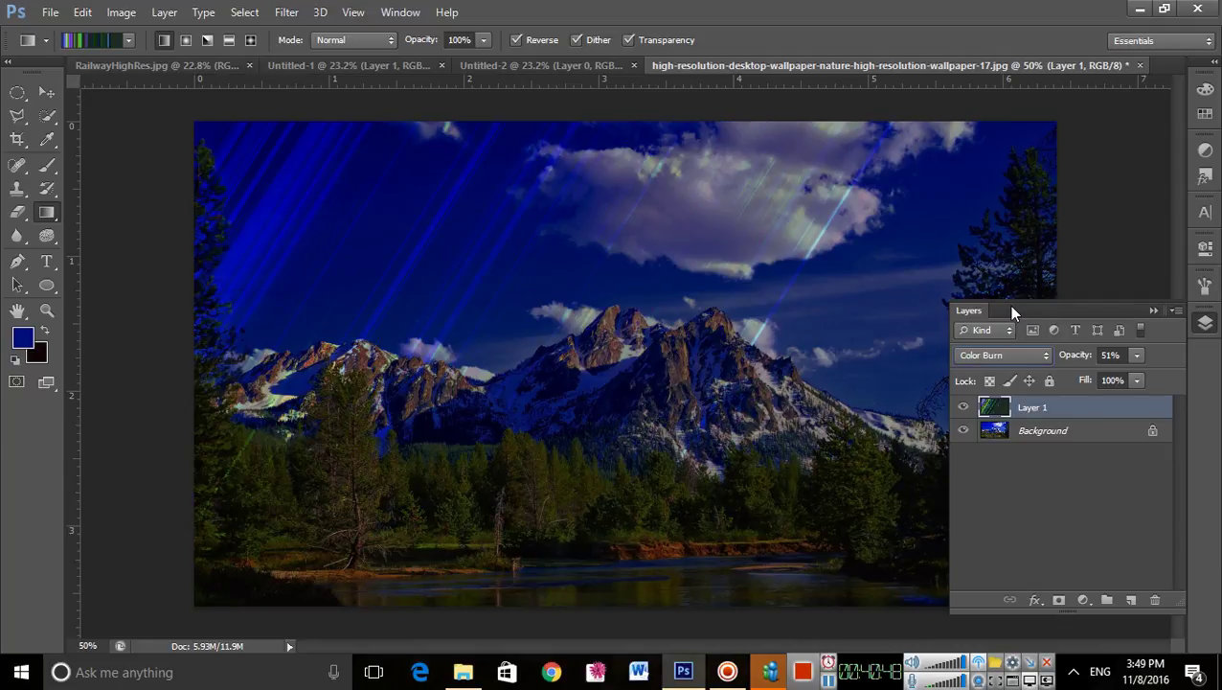
pyautogui.press('Up')
pyautogui.press('Up')
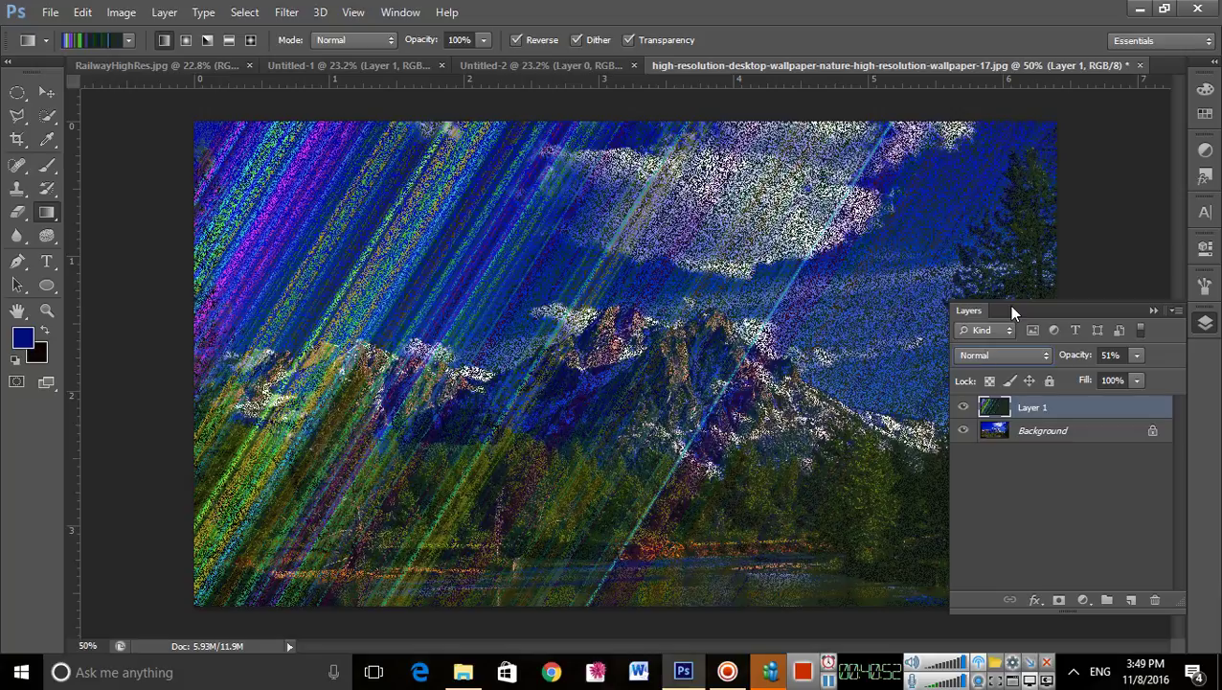
pyautogui.press('Up')
pyautogui.press('Down')
pyautogui.press('Up')
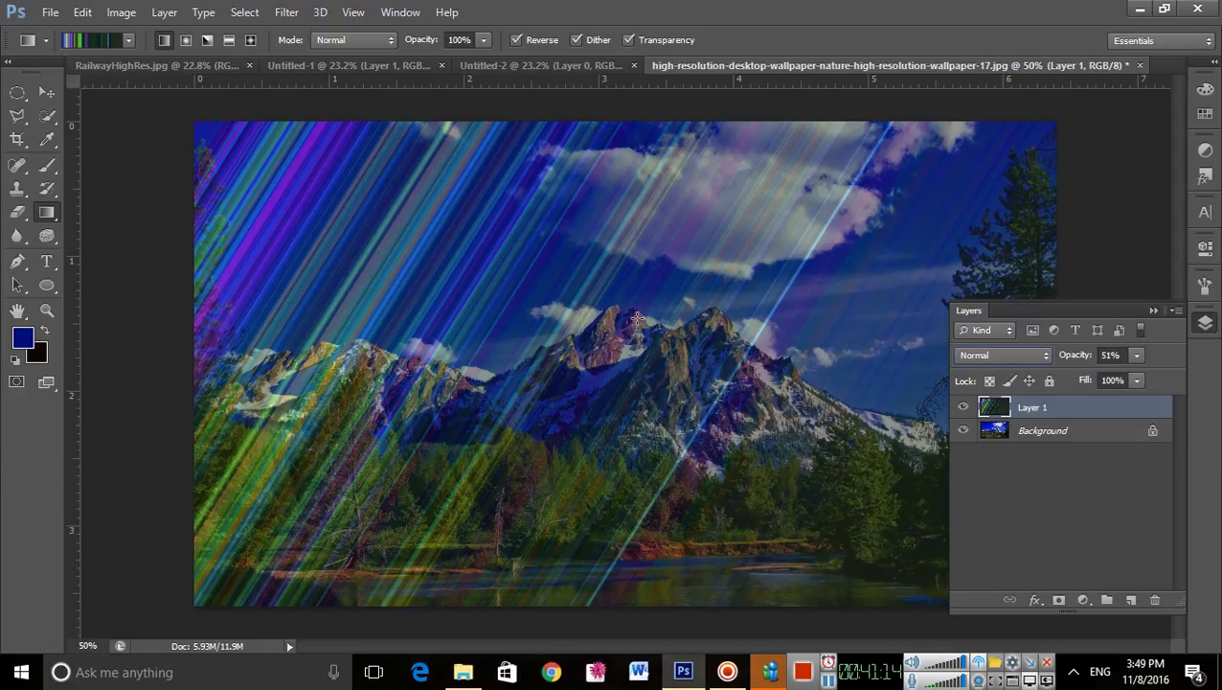
# Step: Try Darken and Normal on Layer 1, set its blend mode to Dissolve, and lower its opacity to 12%
pyautogui.hotkey('shift', 'alt', 'i')
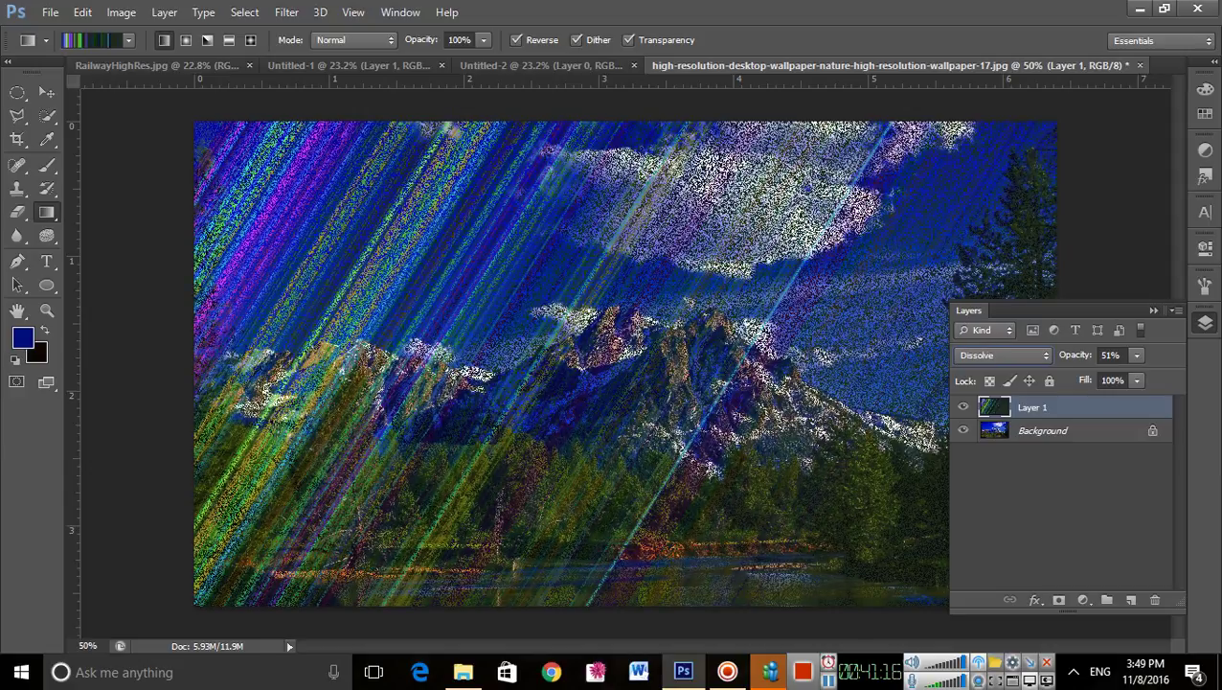
pyautogui.hotkey('shift', 'alt', 'k')
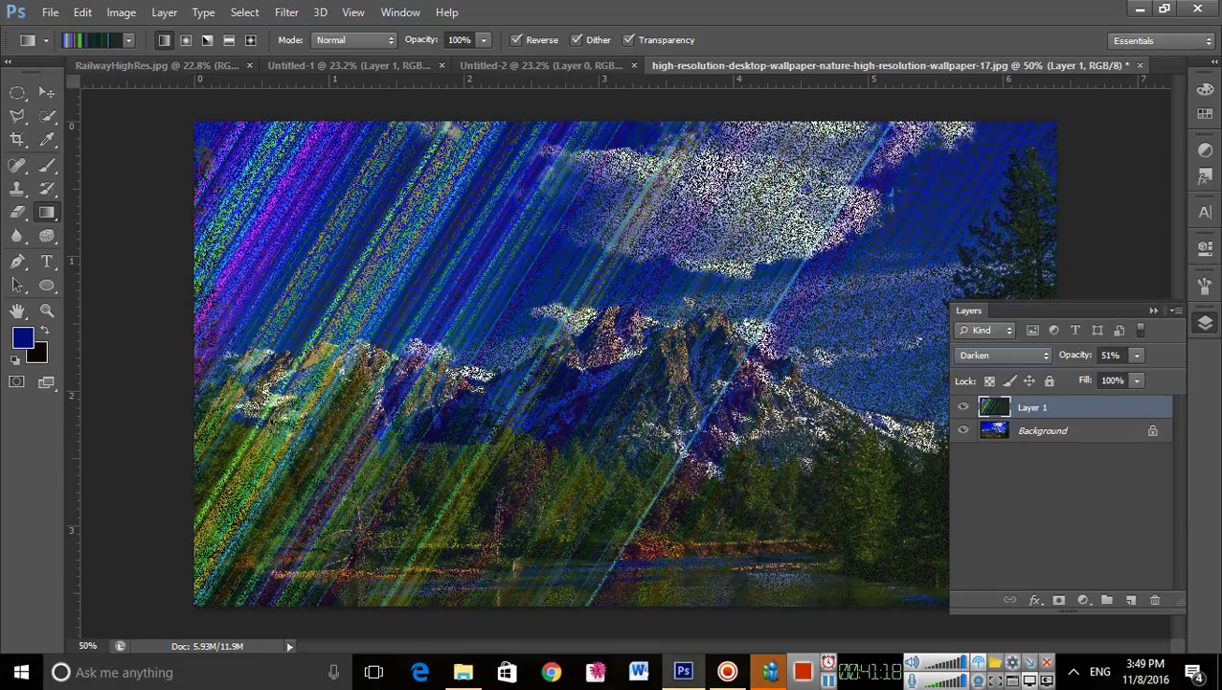
pyautogui.hotkey('shift', 'alt', 'n')
pyautogui.hotkey('shift', 'alt', 'i')
pyautogui.click(1137, 355)
pyautogui.moveTo(1132, 371); pyautogui.dragTo(1098, 372)
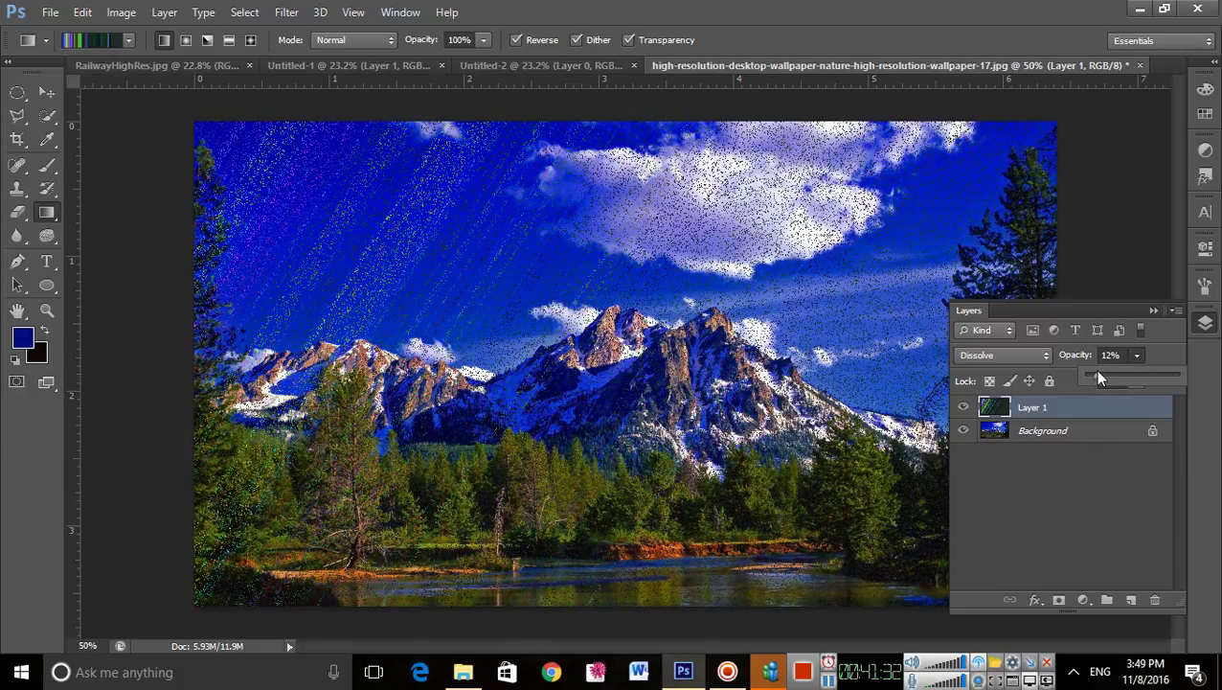
pyautogui.click(1020, 95)
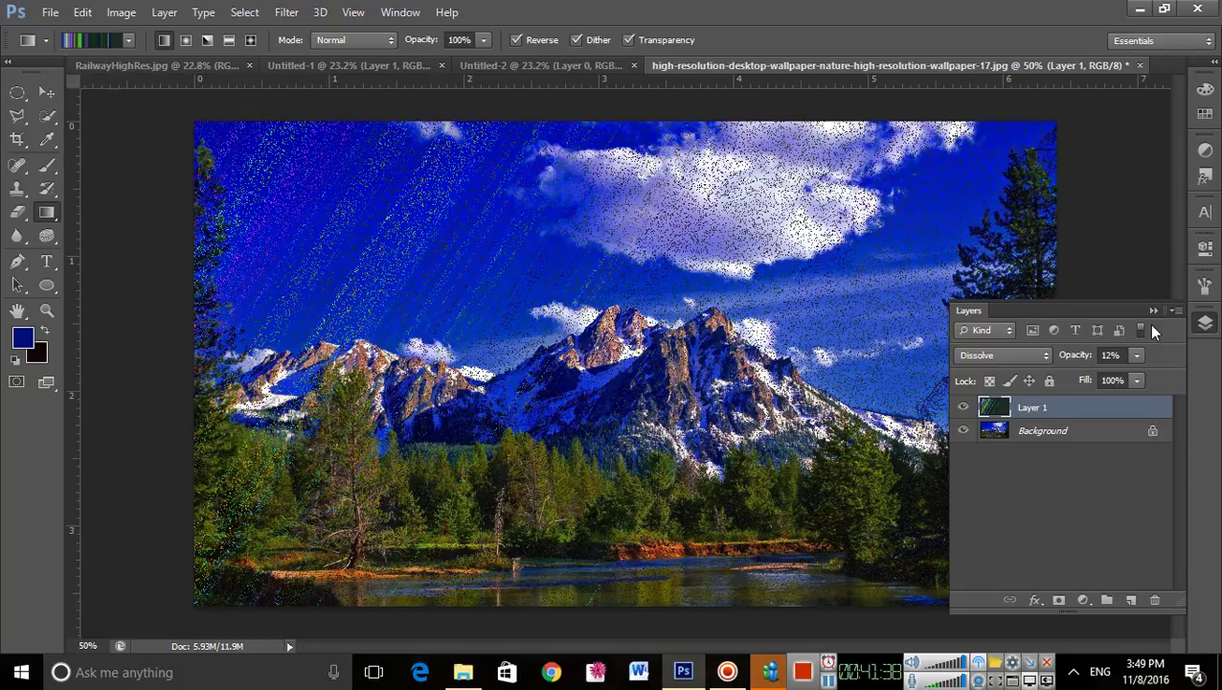
# Step: Collapse the Layers panel and redraw the linear gradient over the photo five times in different directions, ending with one across the mountains
pyautogui.click(1153, 312)
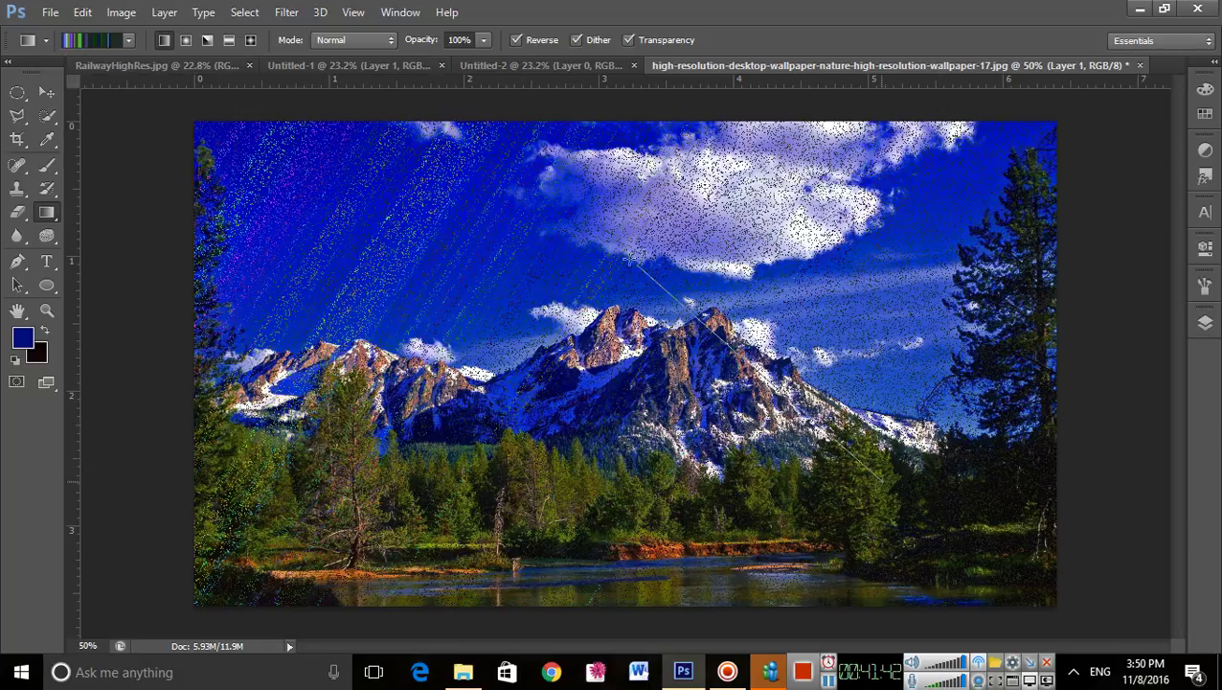
pyautogui.moveTo(302, 202); pyautogui.dragTo(535, 367)
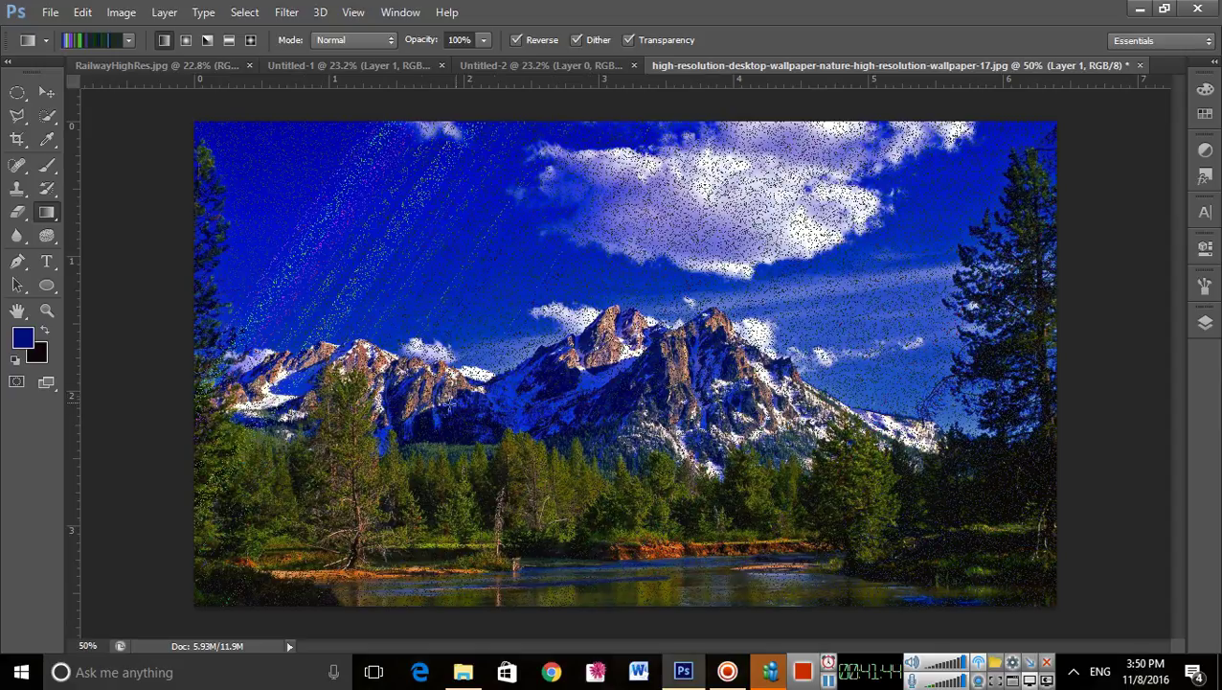
pyautogui.moveTo(301, 463); pyautogui.dragTo(185, 173)
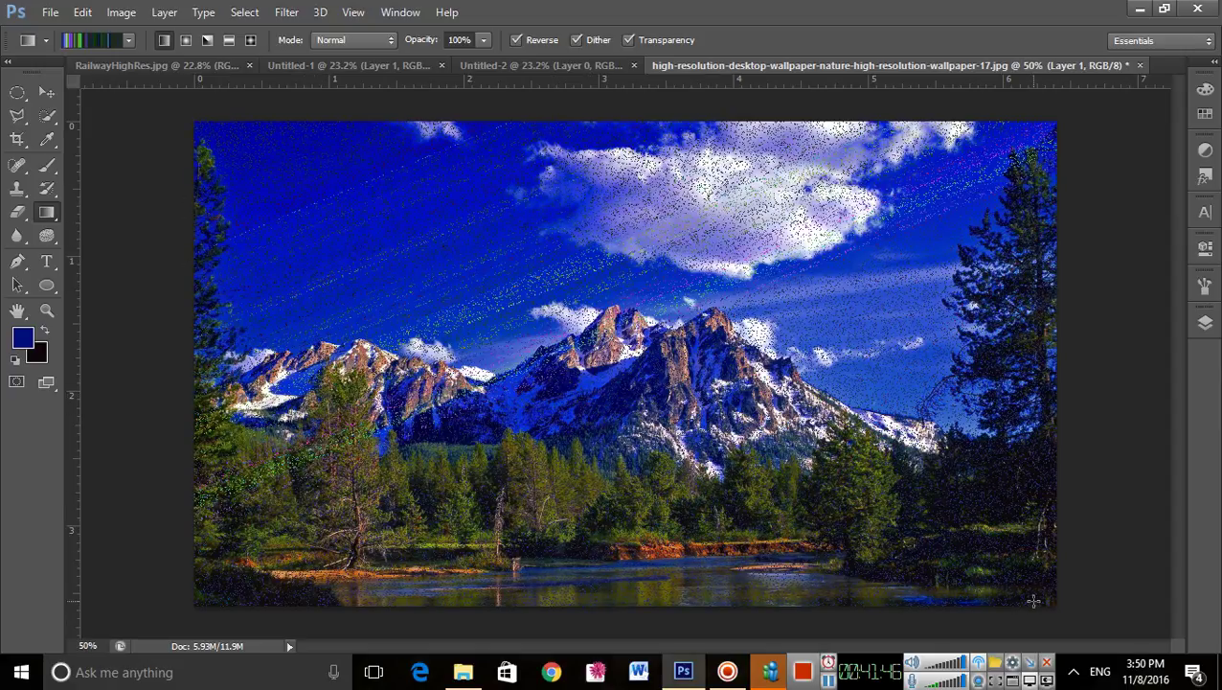
pyautogui.moveTo(1049, 598); pyautogui.dragTo(829, 485)
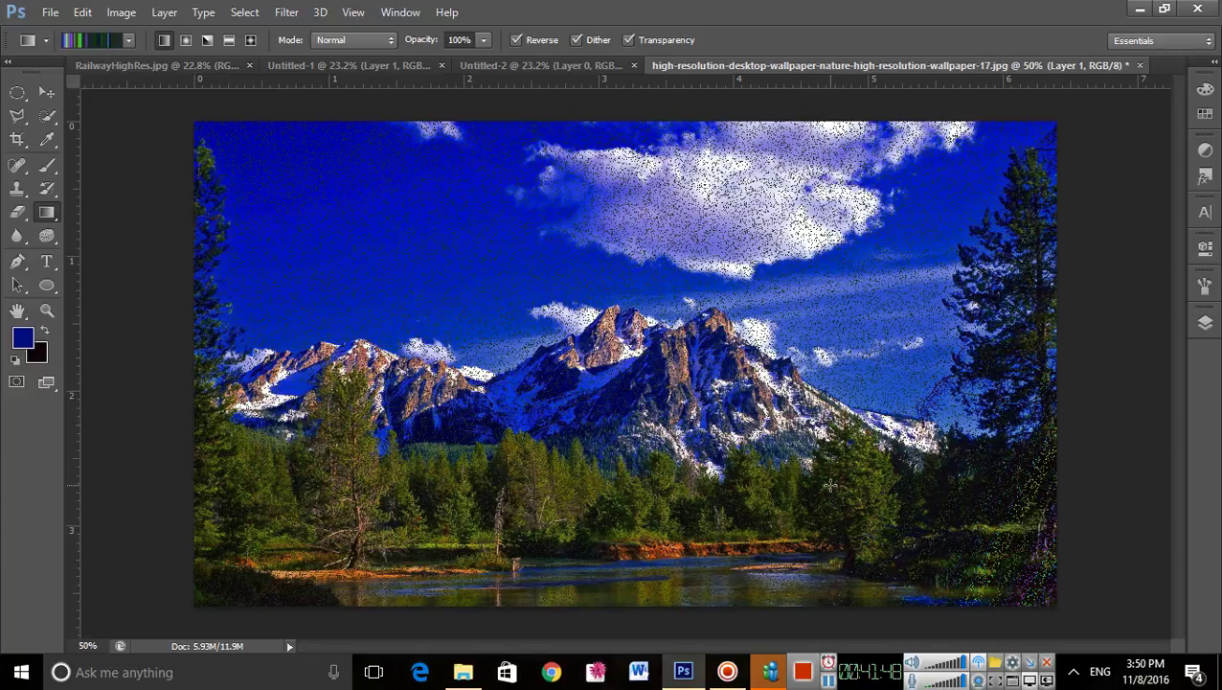
pyautogui.moveTo(551, 515)
pyautogui.mouseDown()
pyautogui.moveTo(630, 401)
pyautogui.moveTo(632, 414)
pyautogui.moveTo(906, 291)
pyautogui.moveTo(766, 364)
pyautogui.mouseUp()
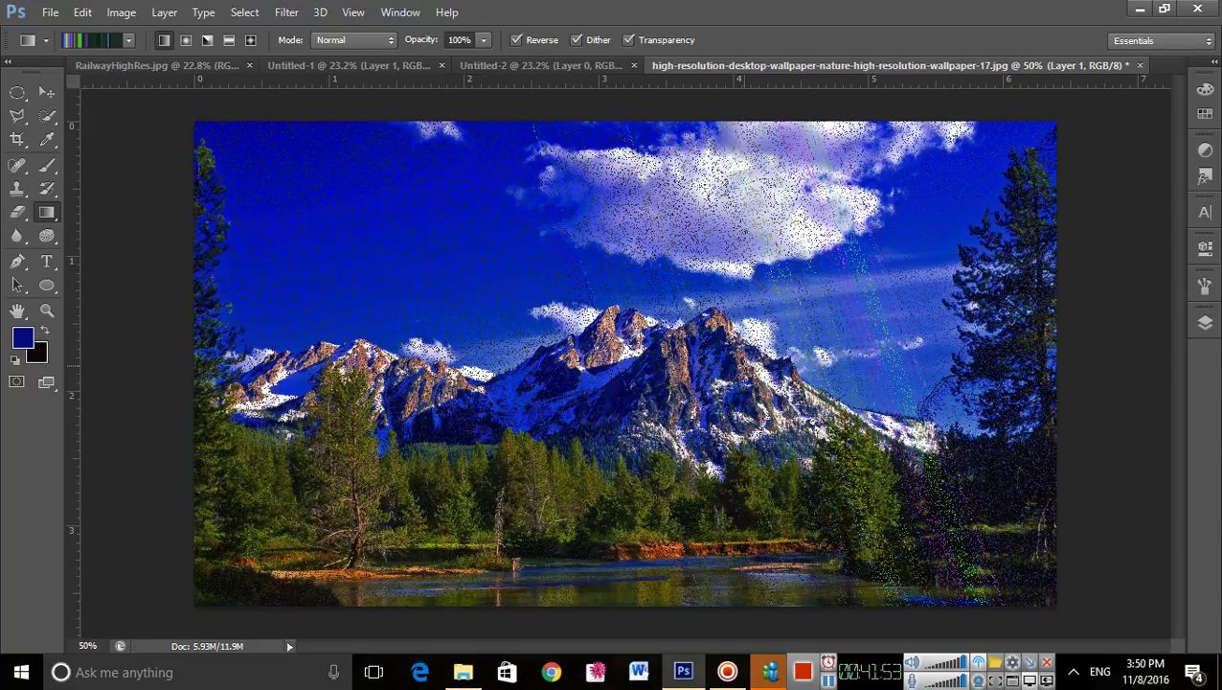
pyautogui.moveTo(431, 336); pyautogui.dragTo(613, 288)
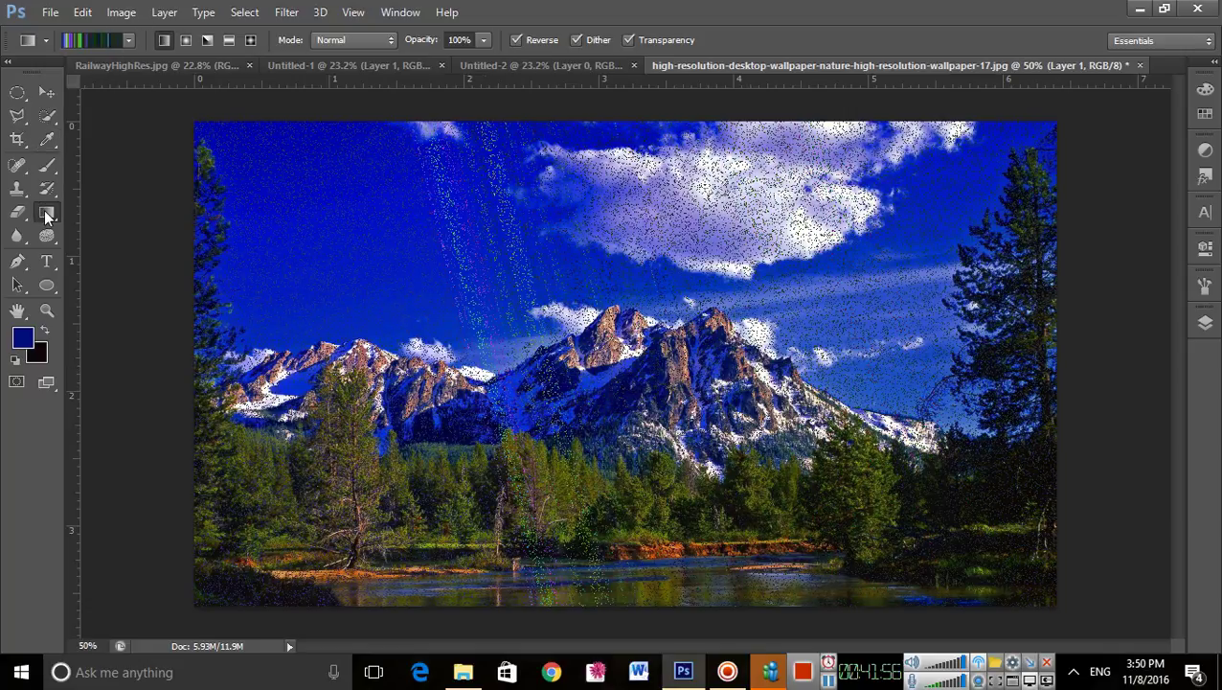
# Step: Turn on Restrict Colors for the noise gradient, randomize its colours, and accept the edited gradient
pyautogui.click(95, 39)
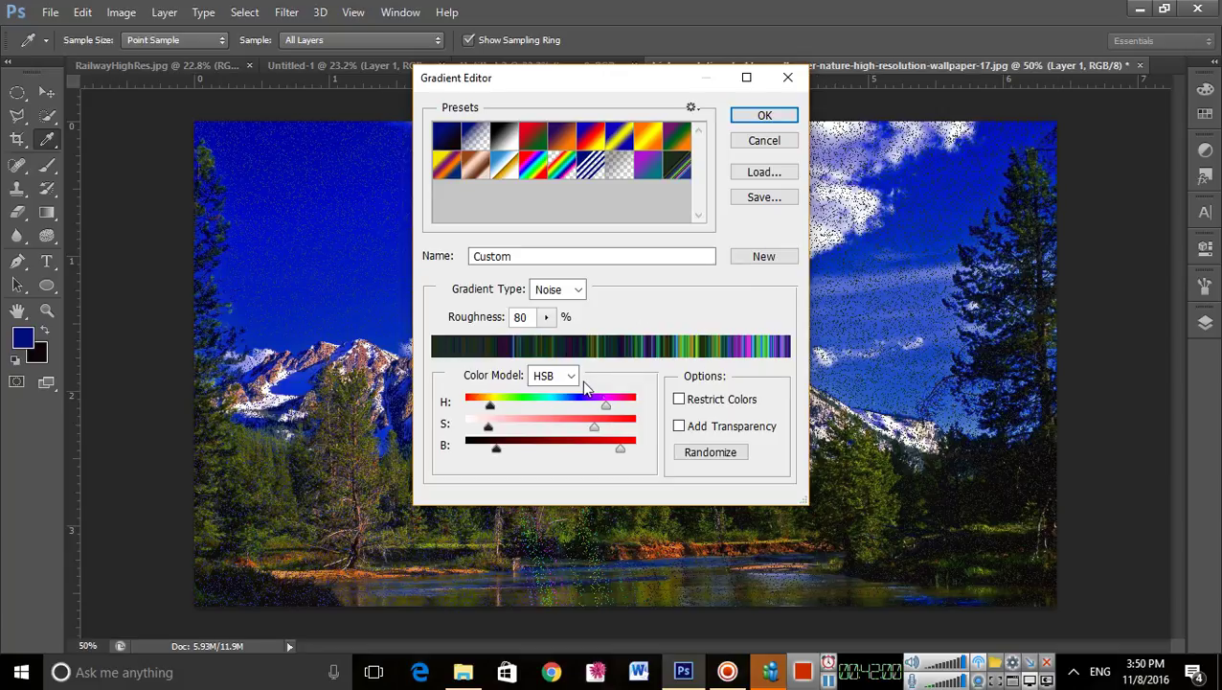
pyautogui.click(690, 402)
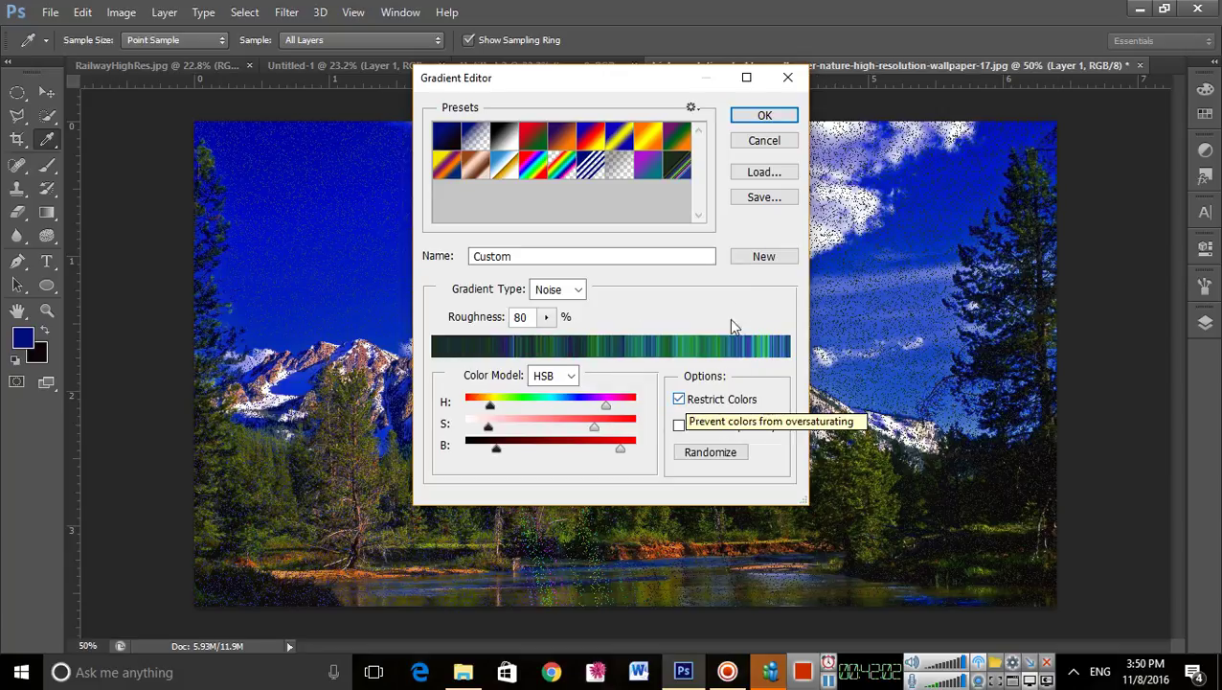
pyautogui.click(731, 460)
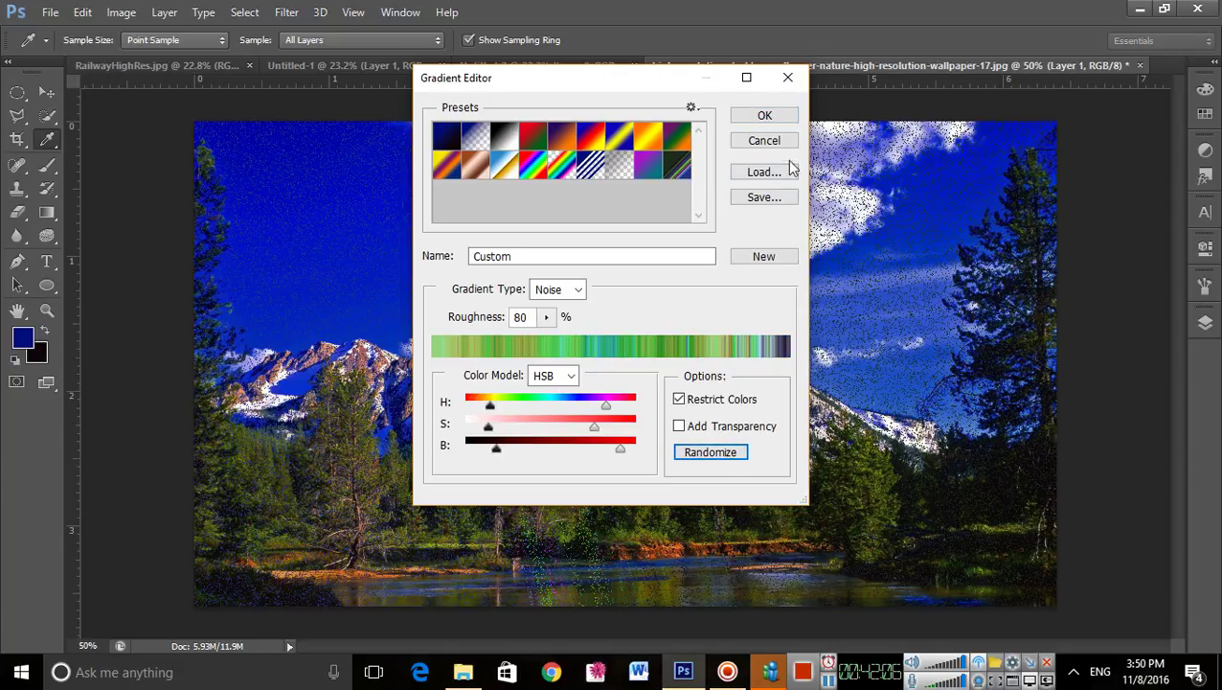
pyautogui.click(764, 116)
# Step: Try the randomized gradient diagonally from the upper-left sky toward the mountains on Layer 1, and undo it
pyautogui.moveTo(388, 205); pyautogui.dragTo(532, 309)
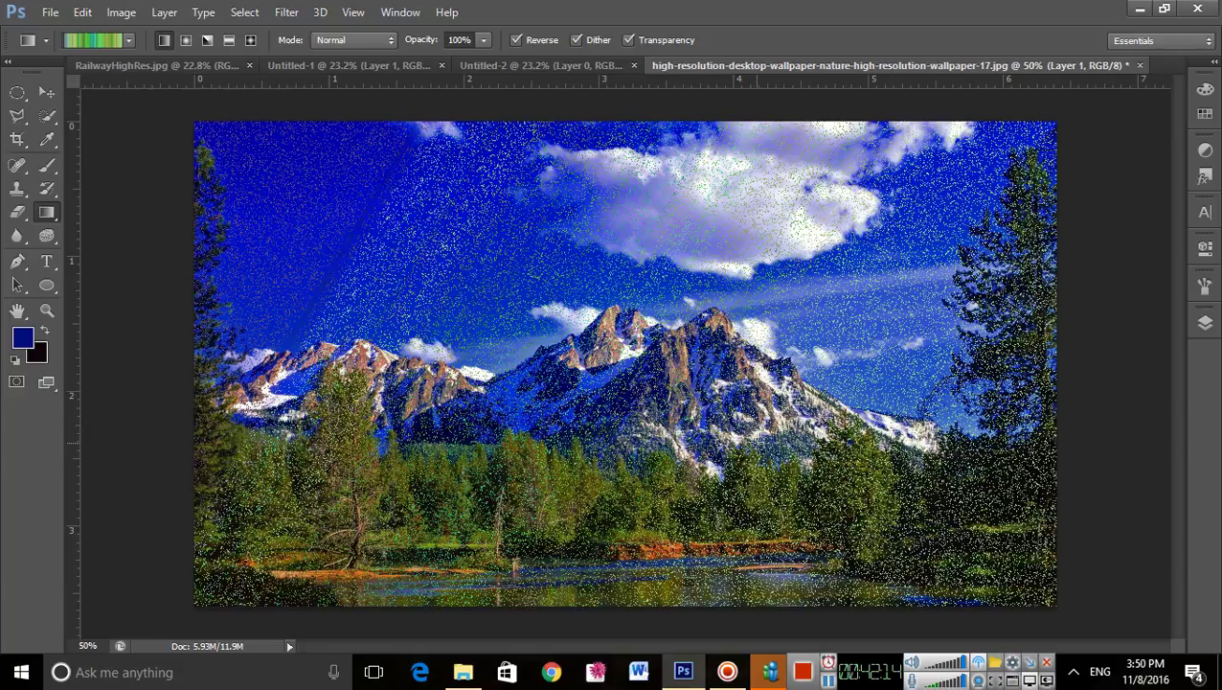
pyautogui.hotkey('ctrl', 'z')
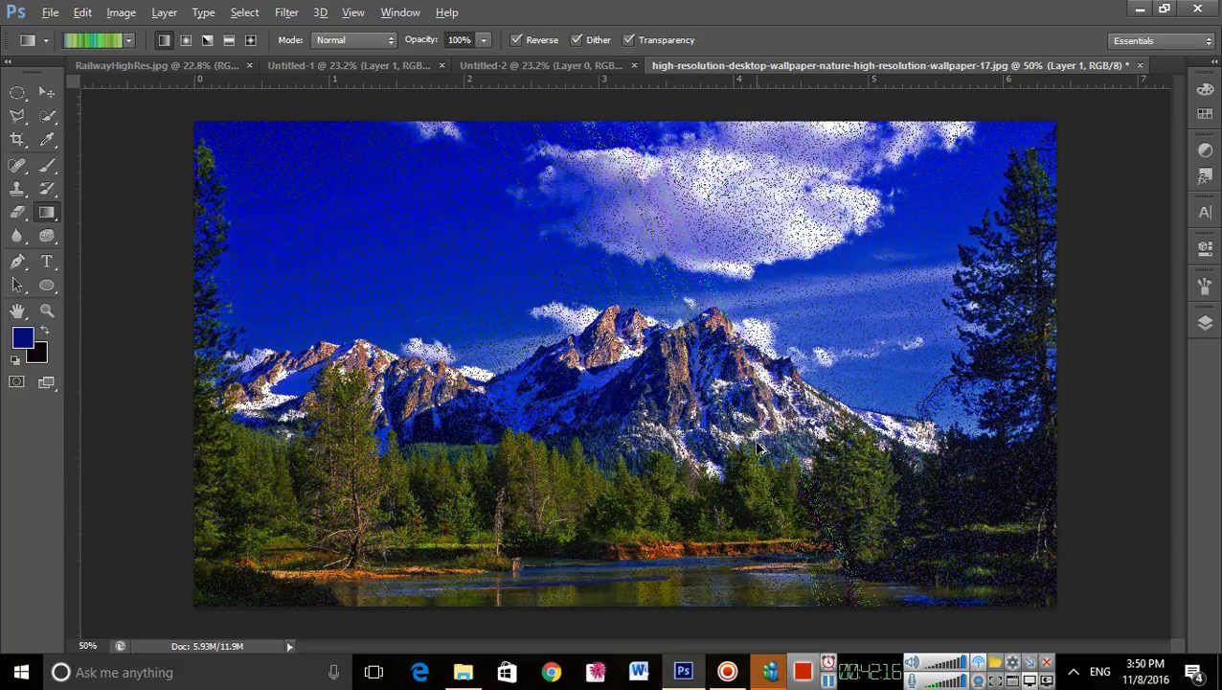
# Step: Switch to the Untitled-2 document, undo its edits back to the plain white canvas, and check its layers
pyautogui.click(546, 59)
pyautogui.hotkey('ctrl', 'z')
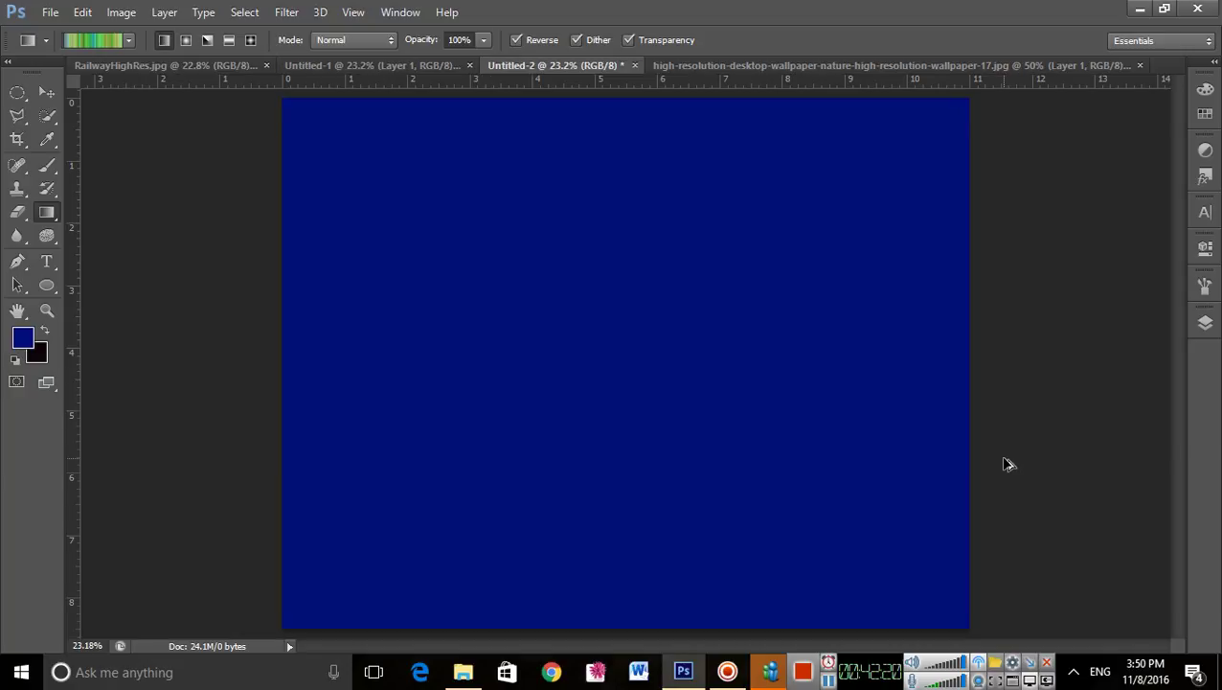
pyautogui.click(1206, 322)
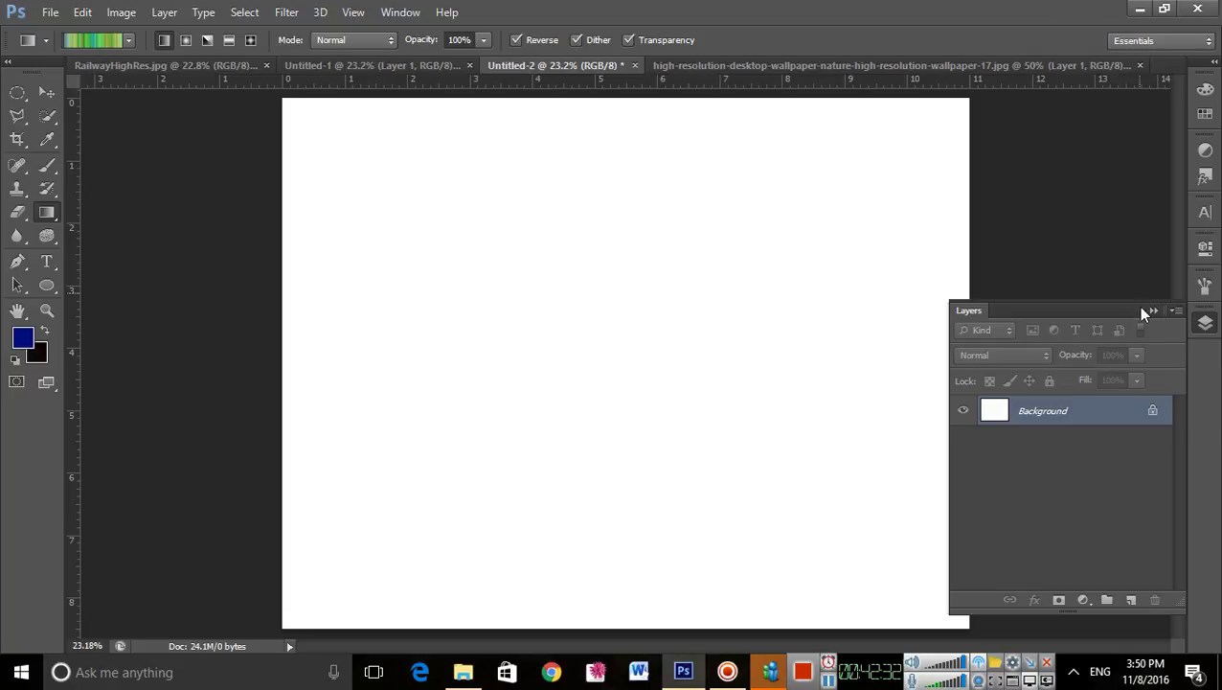
pyautogui.click(1154, 311)
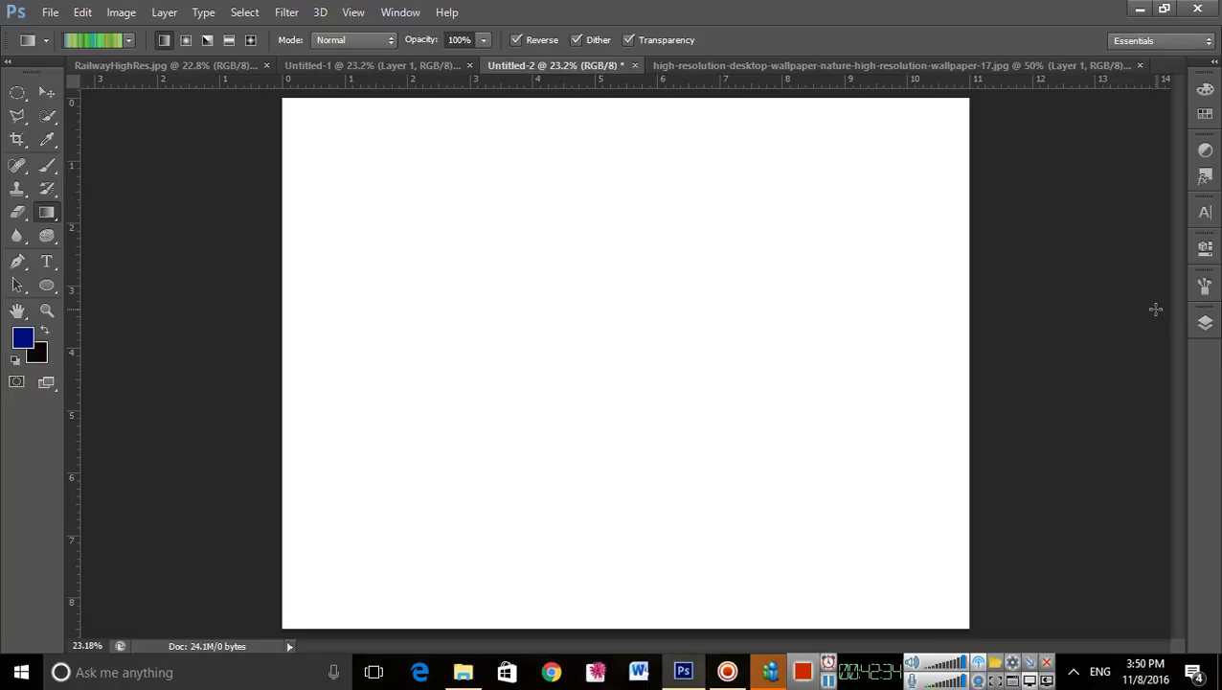